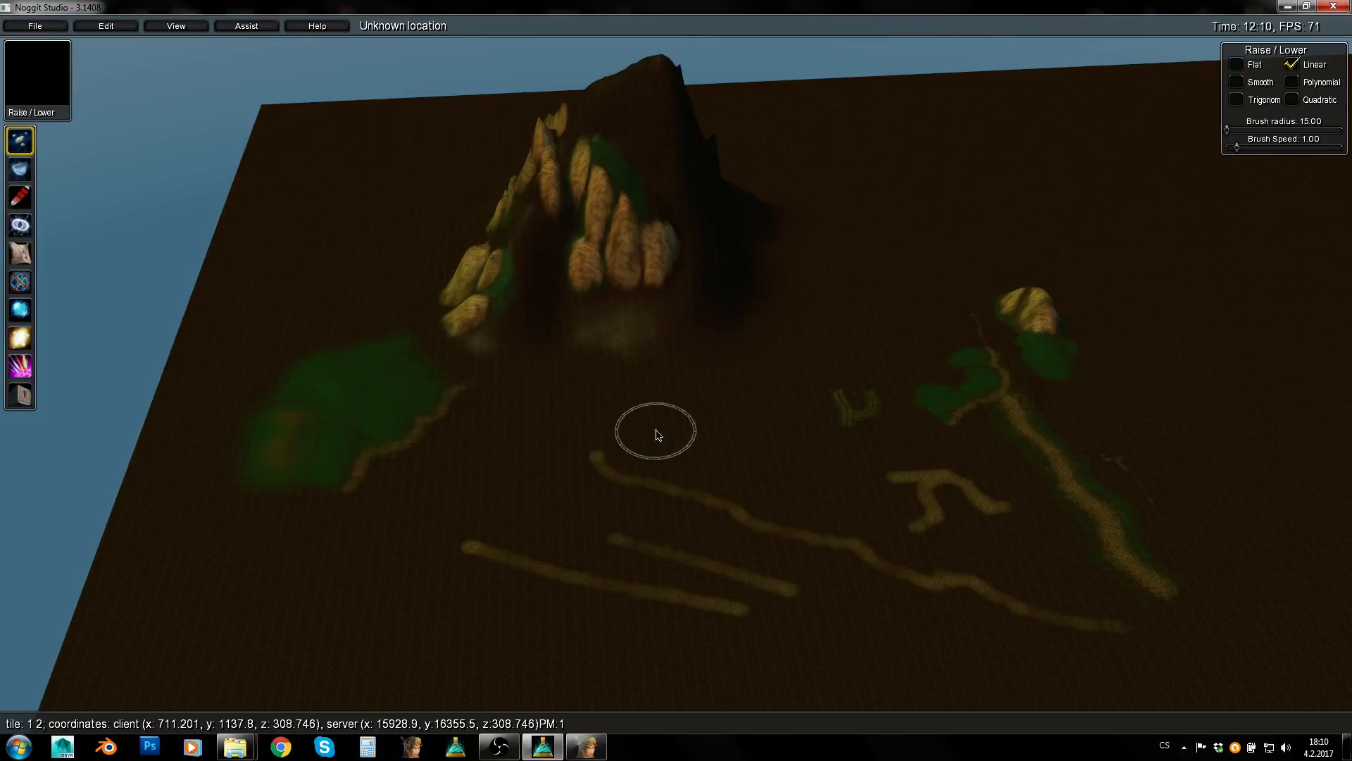
Examine the painted terrain and the green grass patch beside the mountain up close
key(d)
right_drag(868, 469, 708, 483)
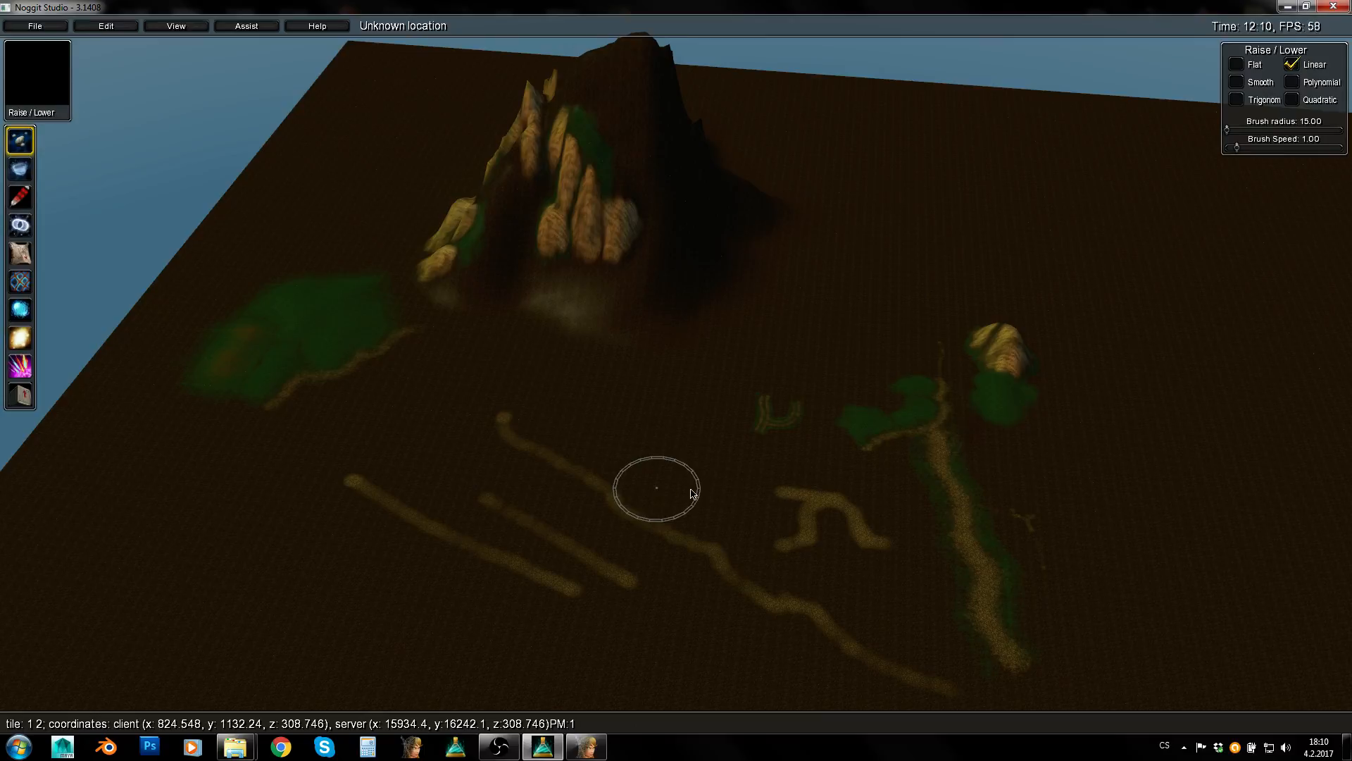
key(w)
right_drag(693, 497, 863, 456)
key(a)
right_drag(685, 452, 715, 480)
key(w)
key(a)
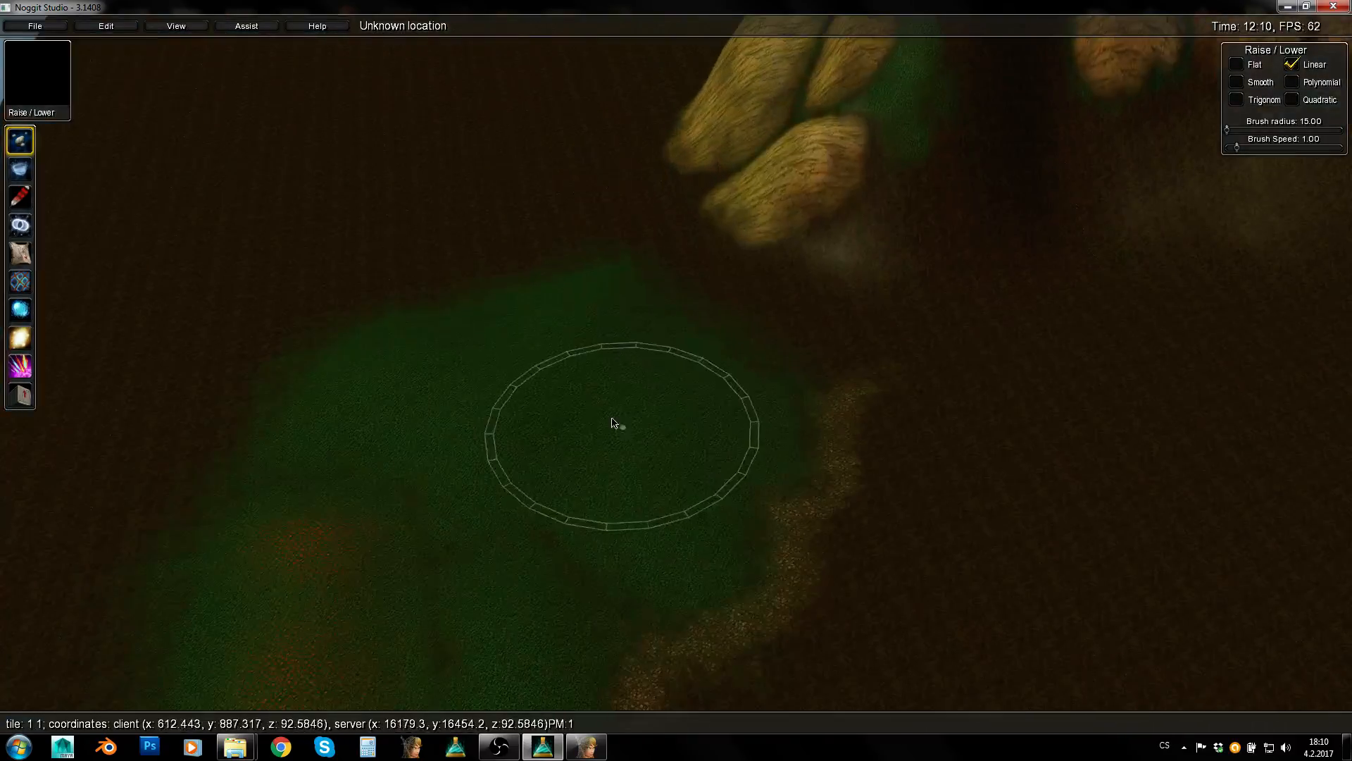
key(a)
key(a)
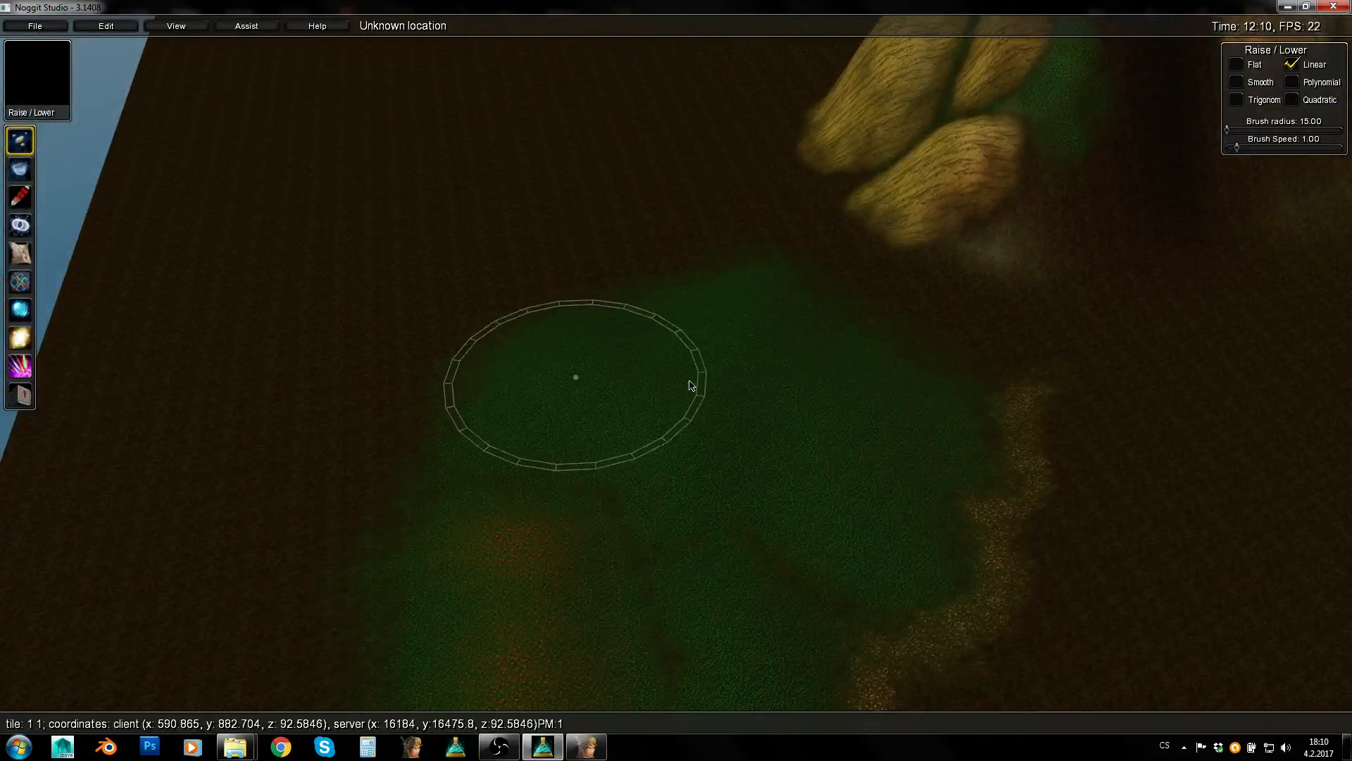
right_drag(593, 476, 755, 423)
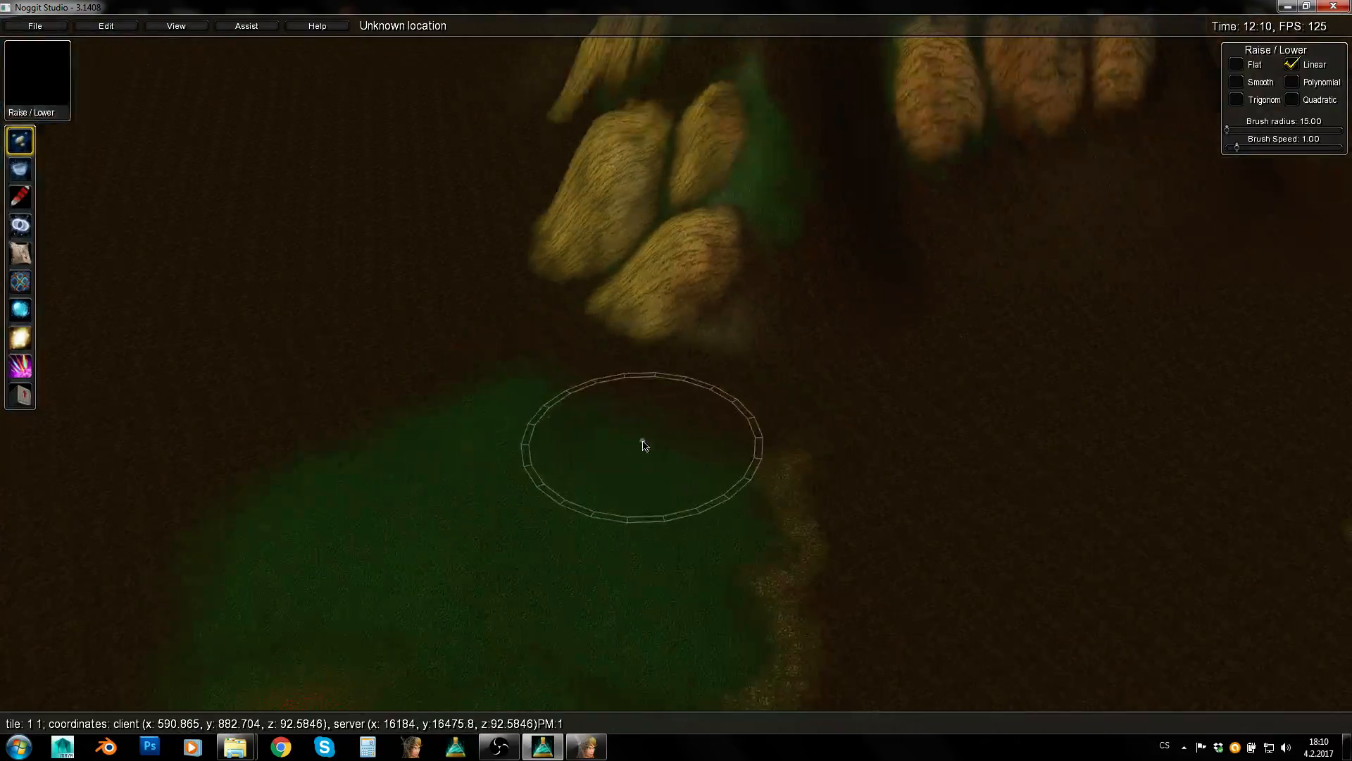
Examine the rock formations at the mountain's foot and the ground textures of the neighbouring grass patch
right_drag(643, 447, 892, 444)
key(a)
key(w)
right_drag(761, 317, 1033, 319)
key(a)
key(w)
right_drag(791, 289, 778, 214)
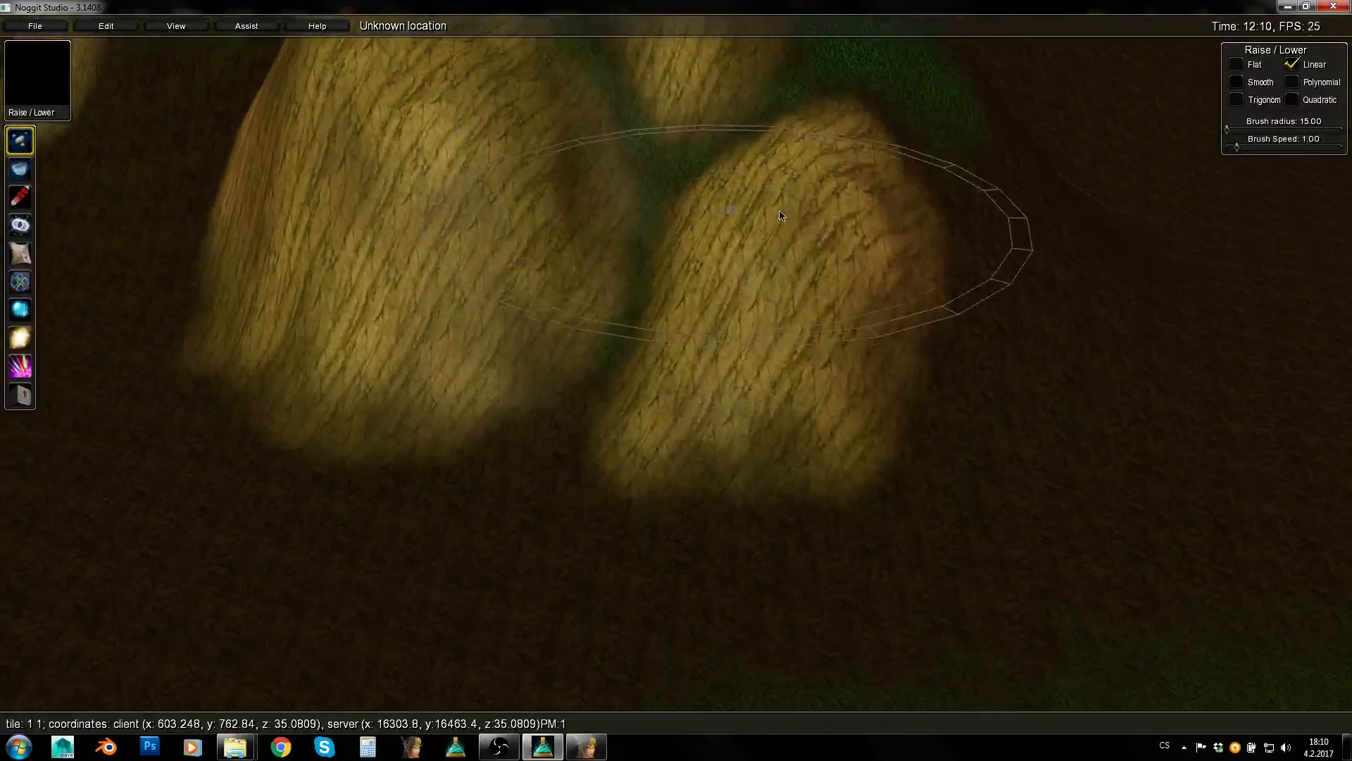
key(s)
key(e)
key(d)
mouse_move(745, 317)
right_down()
mouse_move(833, 392)
mouse_move(748, 389)
mouse_move(709, 347)
right_up()
key(w)
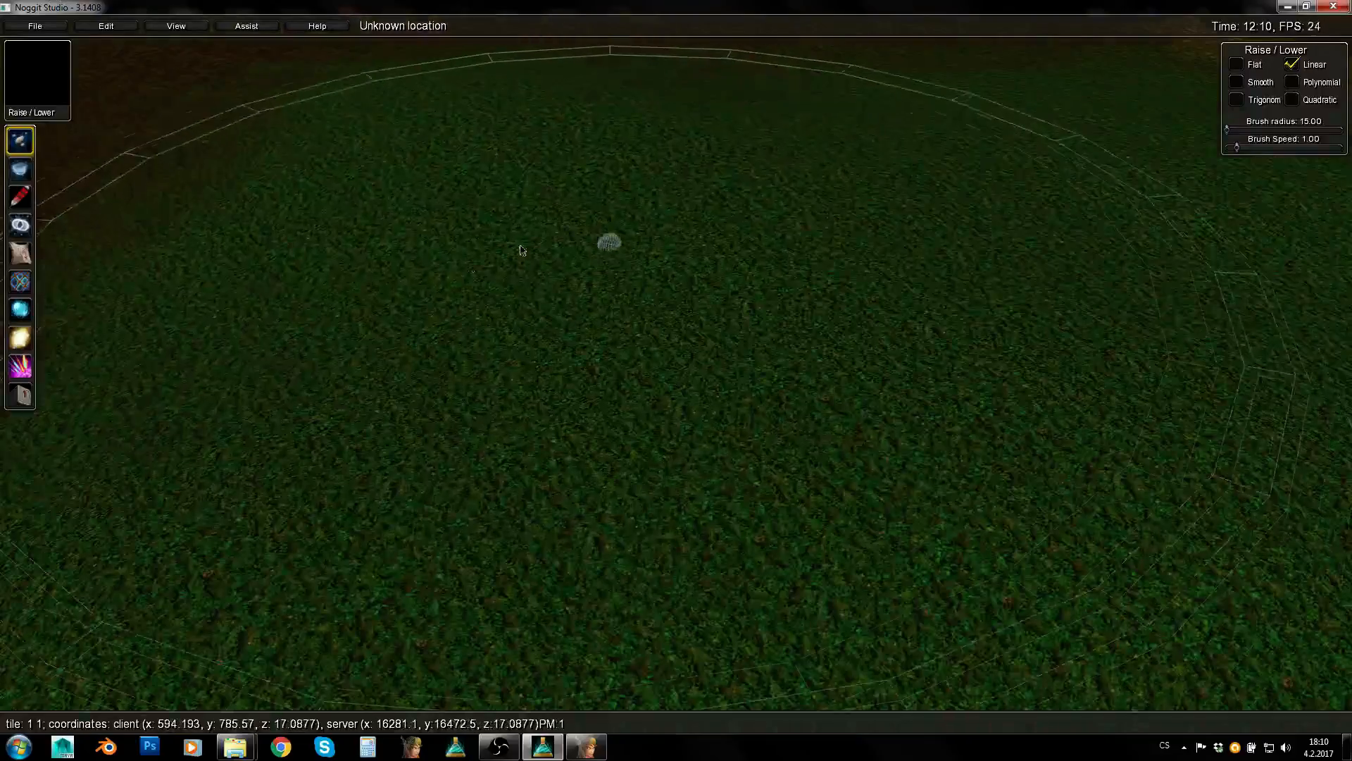
key(s)
key(d)
right_drag(957, 387, 461, 408)
key(s)
key(q)
right_drag(522, 456, 610, 426)
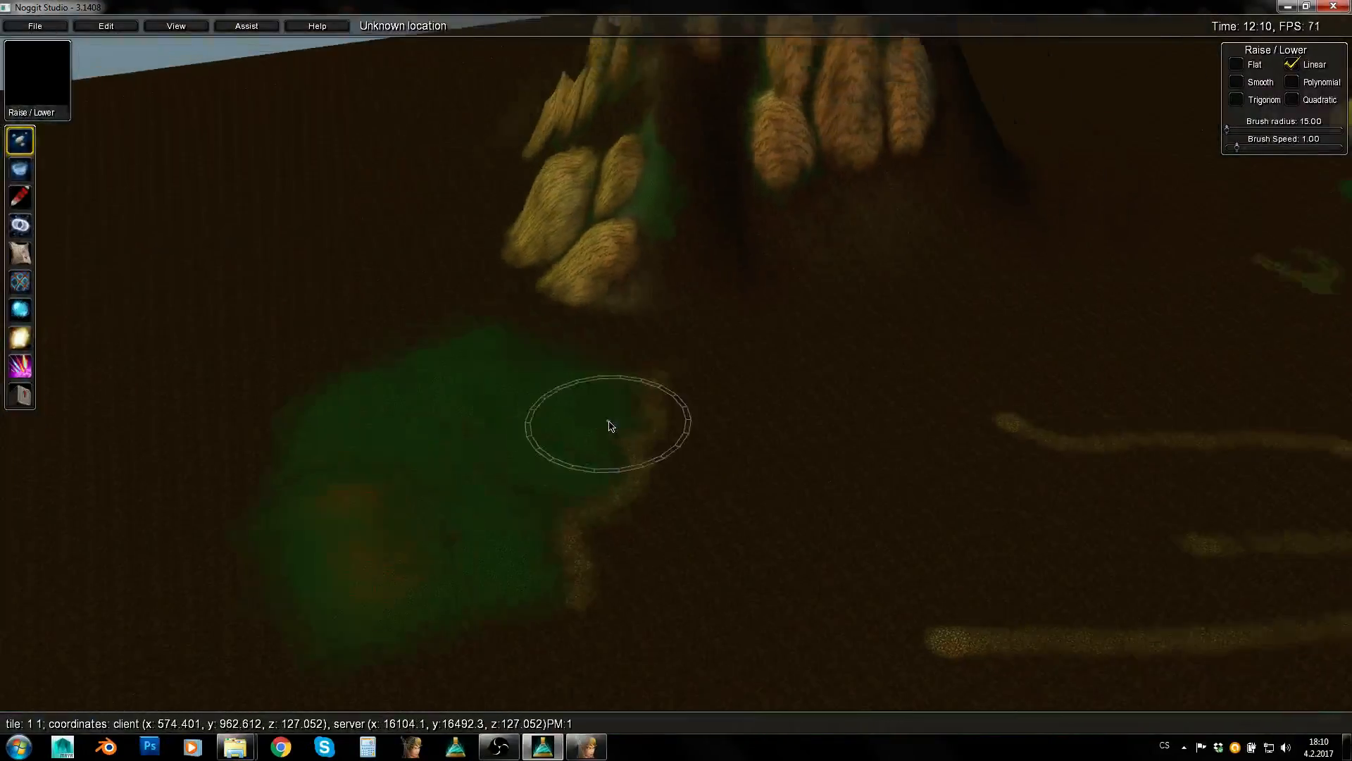
Pick the green bushy texture from the grass patch with 3D Paint and set it in the texture swapper
key(w)
key(q)
key(a)
right_drag(504, 444, 718, 540)
right_drag(776, 425, 603, 477)
key(3)
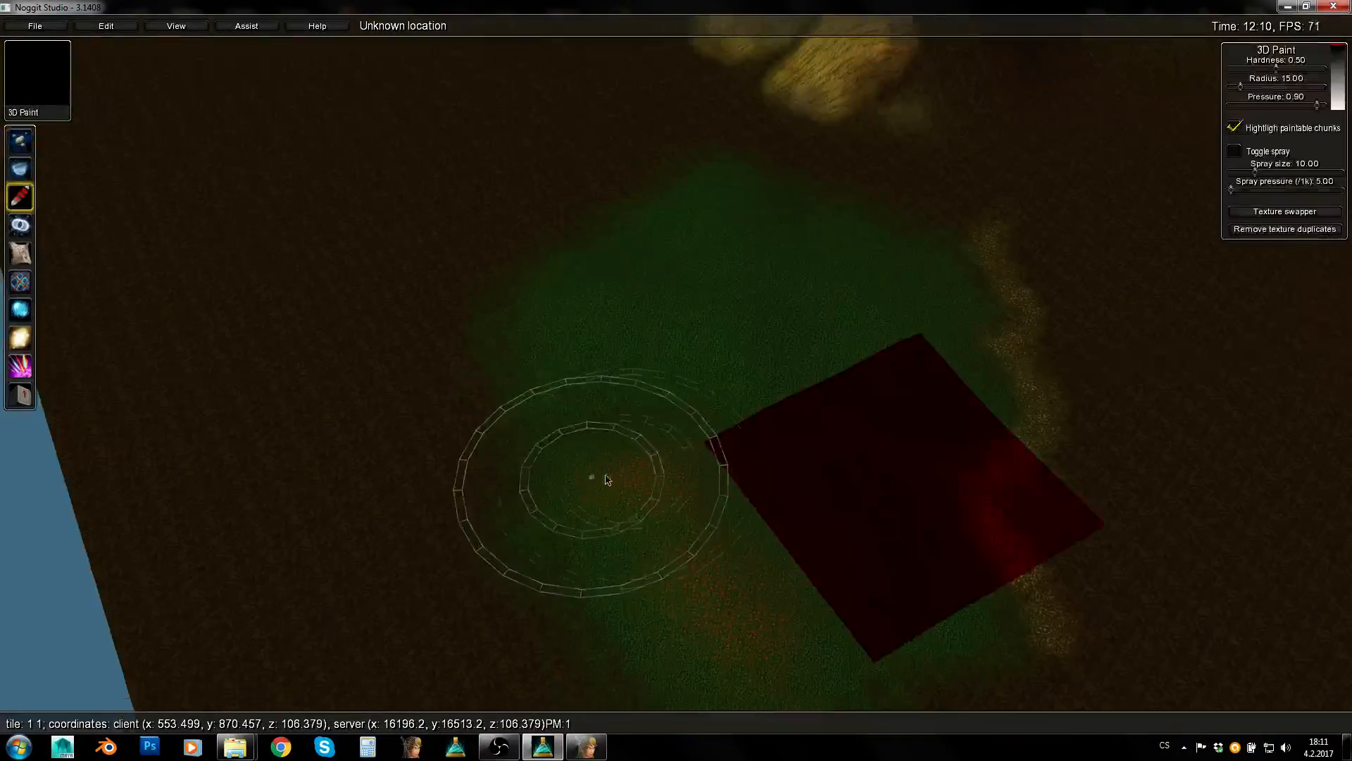
ctrl+click(769, 373)
click(768, 374)
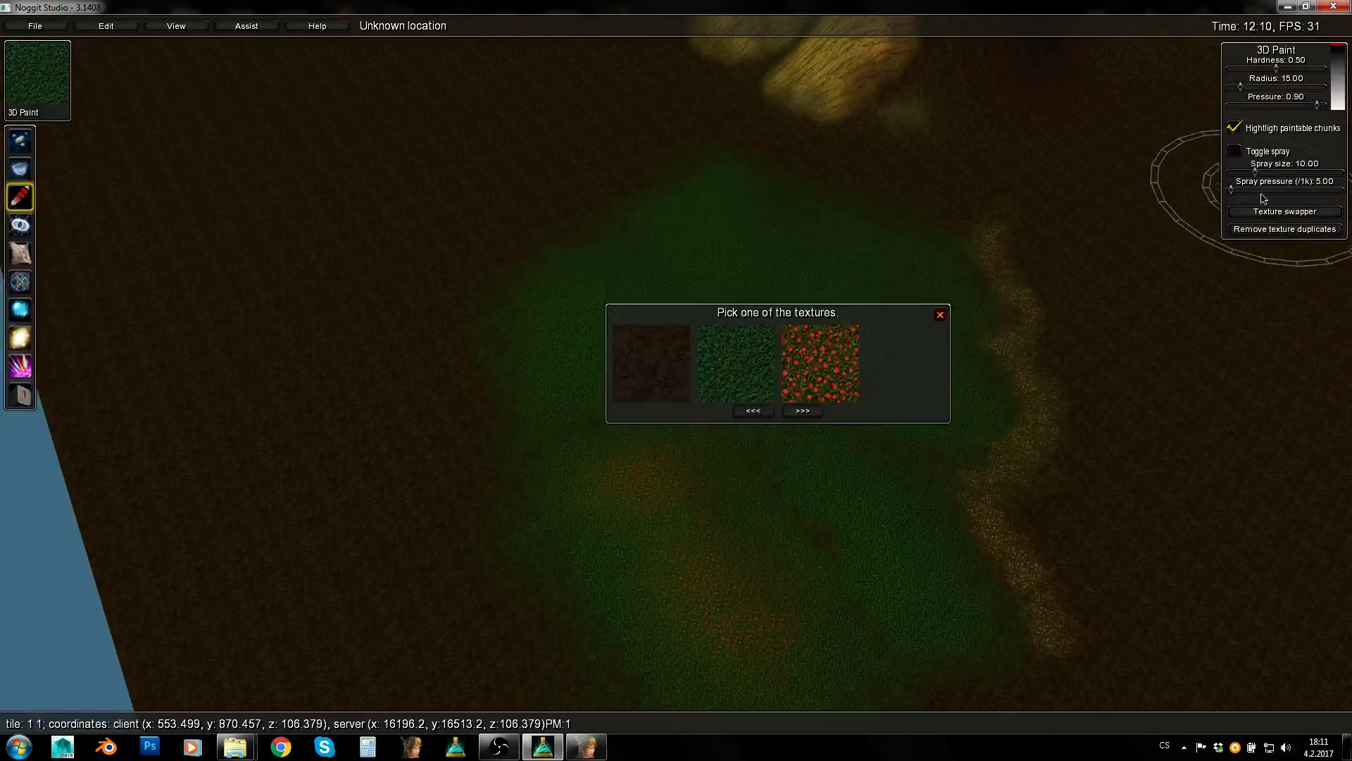
click(1260, 216)
click(1289, 179)
key(d)
key(w)
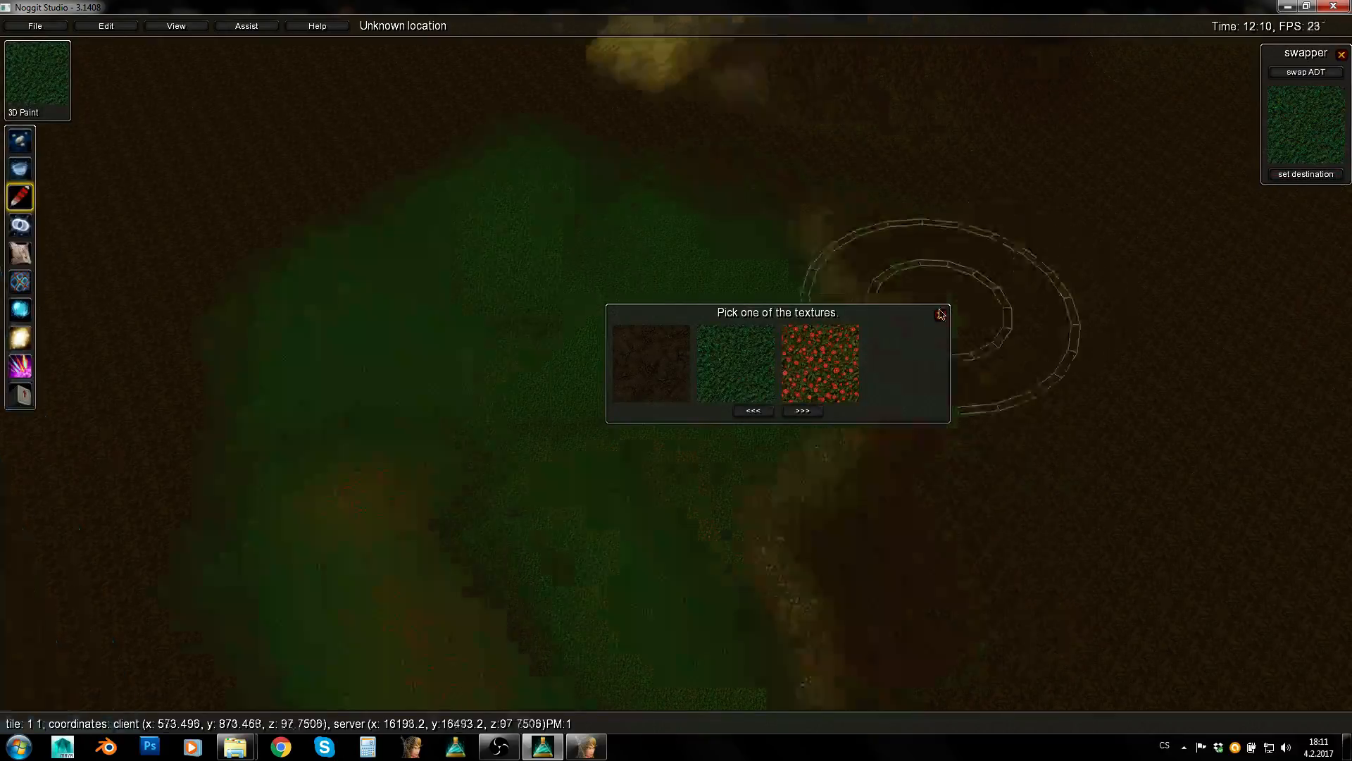
click(940, 314)
Load the expansion02\howlingfjord tileset into the texture palette and show the second page of textures
key(x)
click(453, 361)
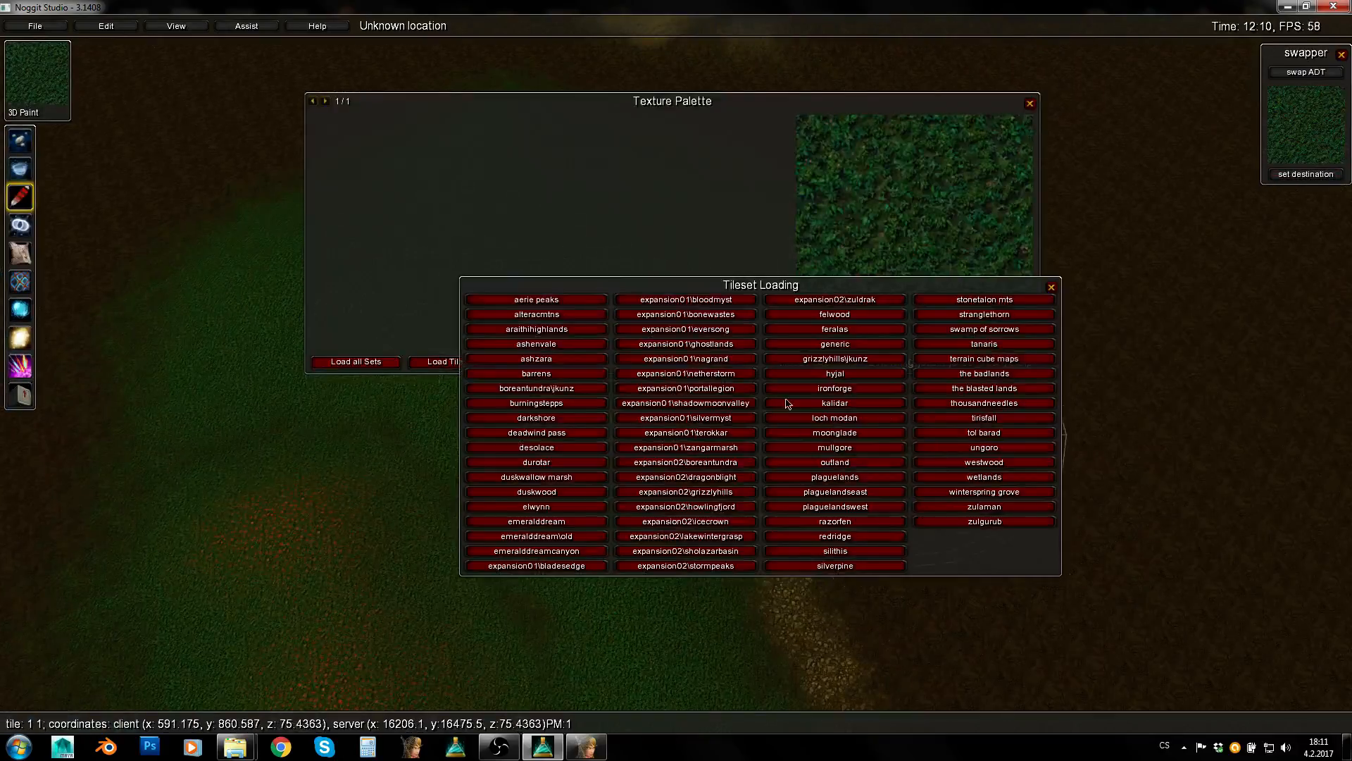
click(701, 493)
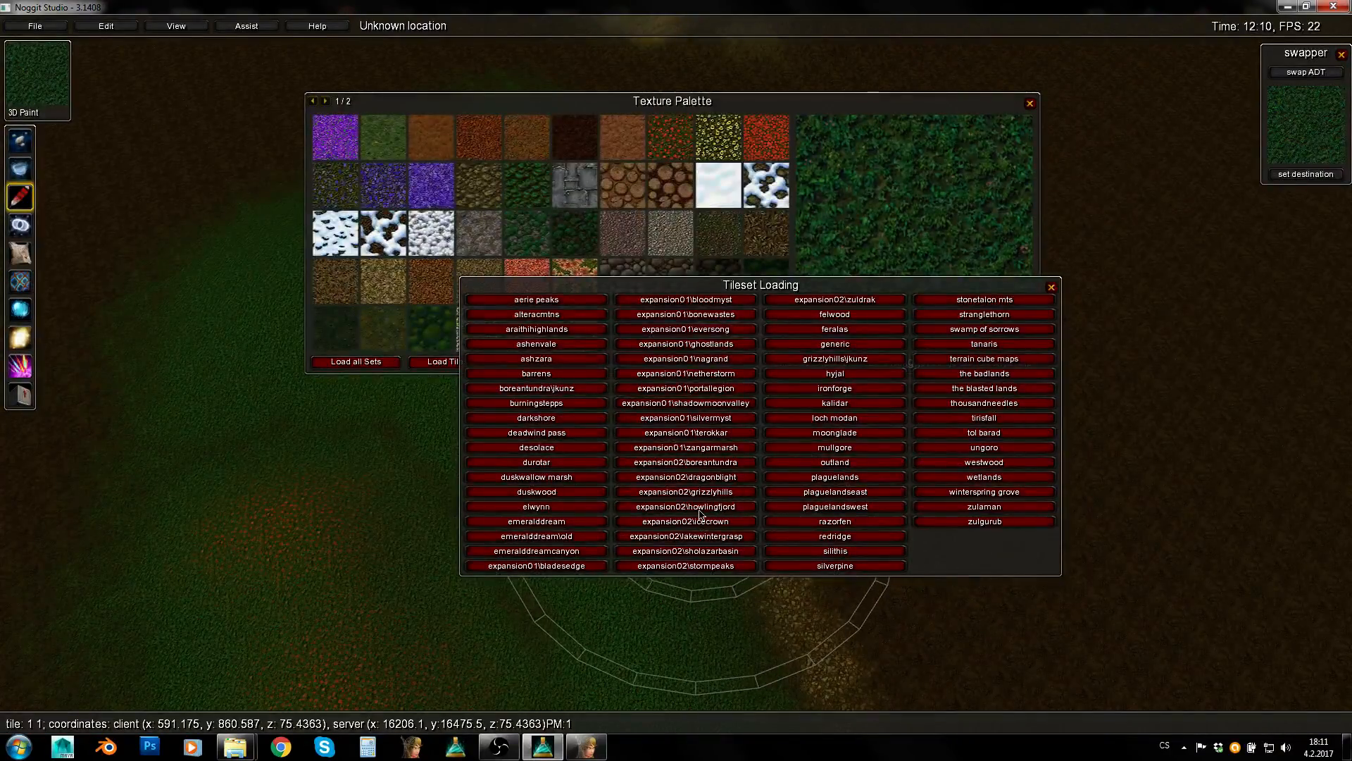
click(1051, 287)
click(325, 100)
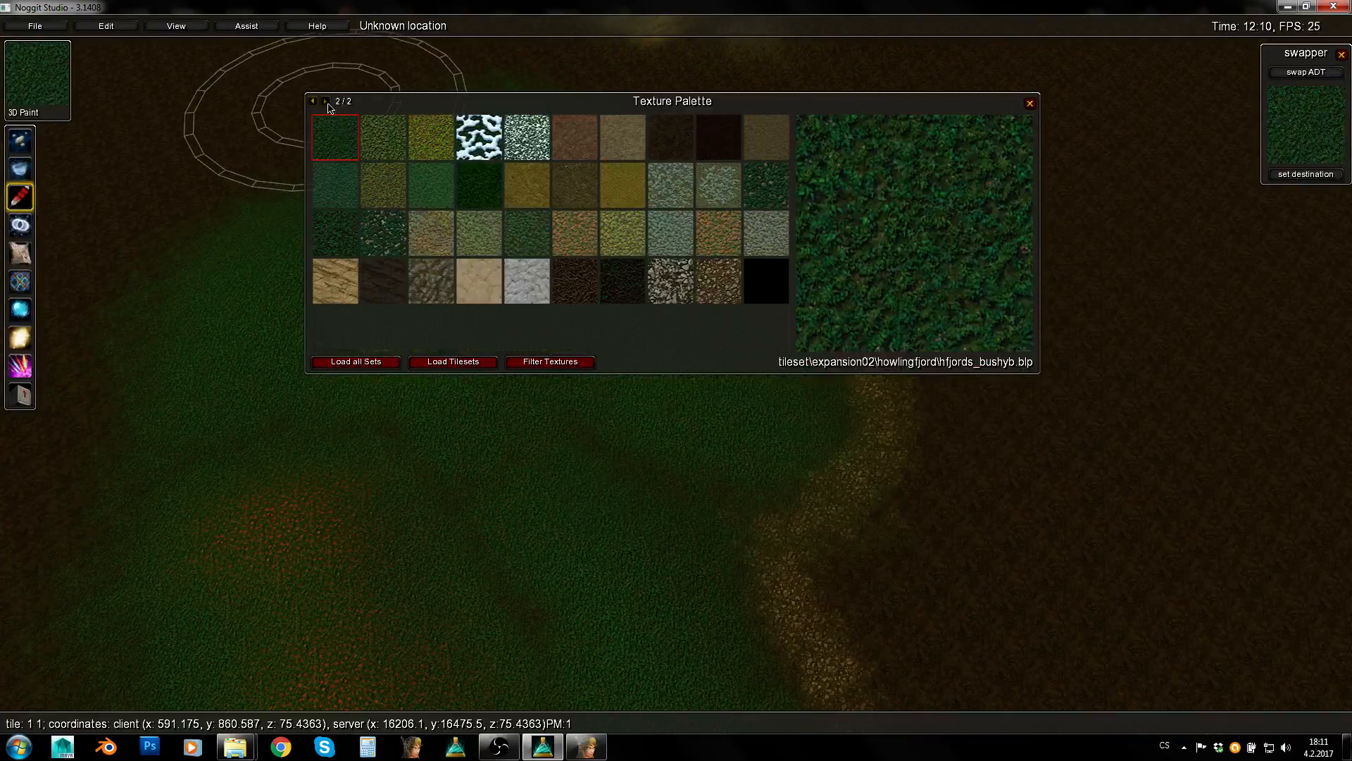
Swap the picked bushy texture for hfjords_grassyd.blp across the ADT and close the texture palette
click(479, 184)
click(1287, 72)
key(s)
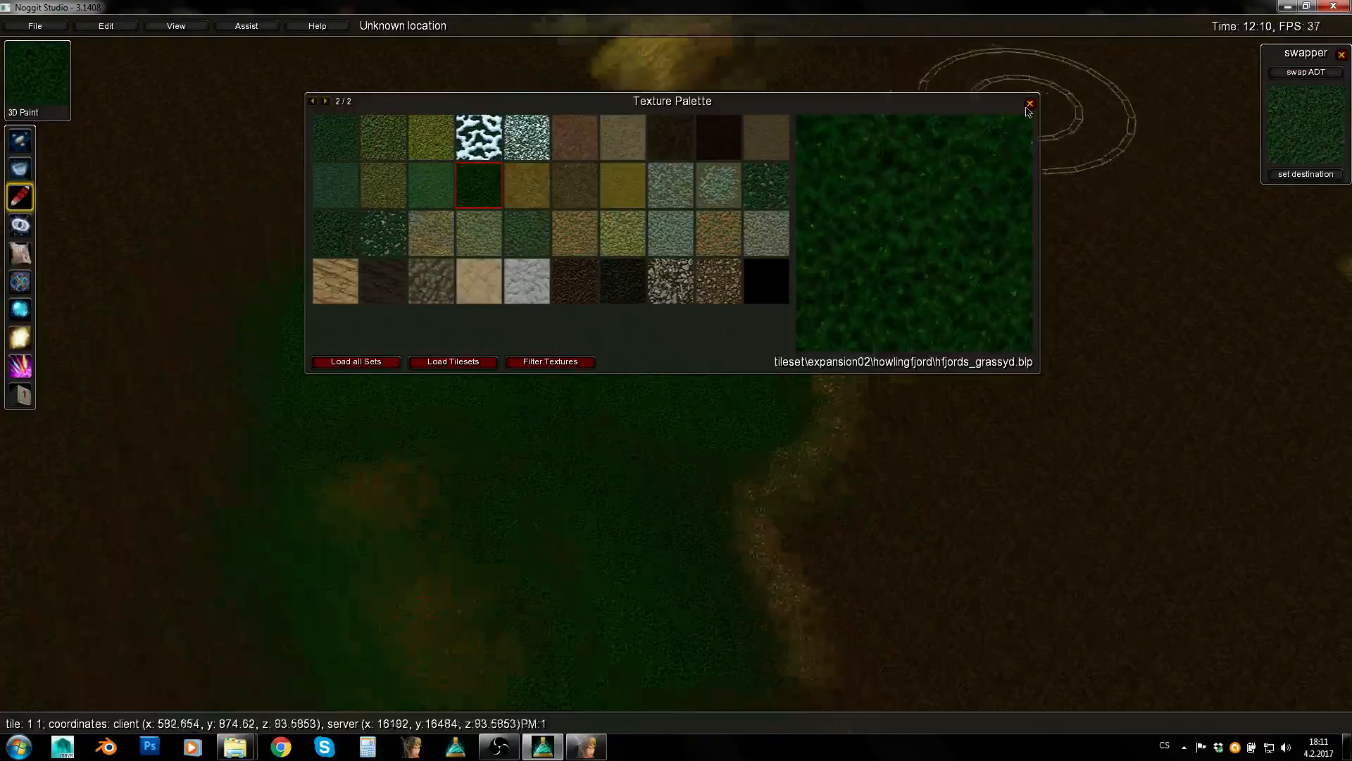
click(1030, 103)
Inspect the swapped grass texture on the patch from near and far
key(w)
right_drag(1038, 226, 885, 156)
key(d)
key(s)
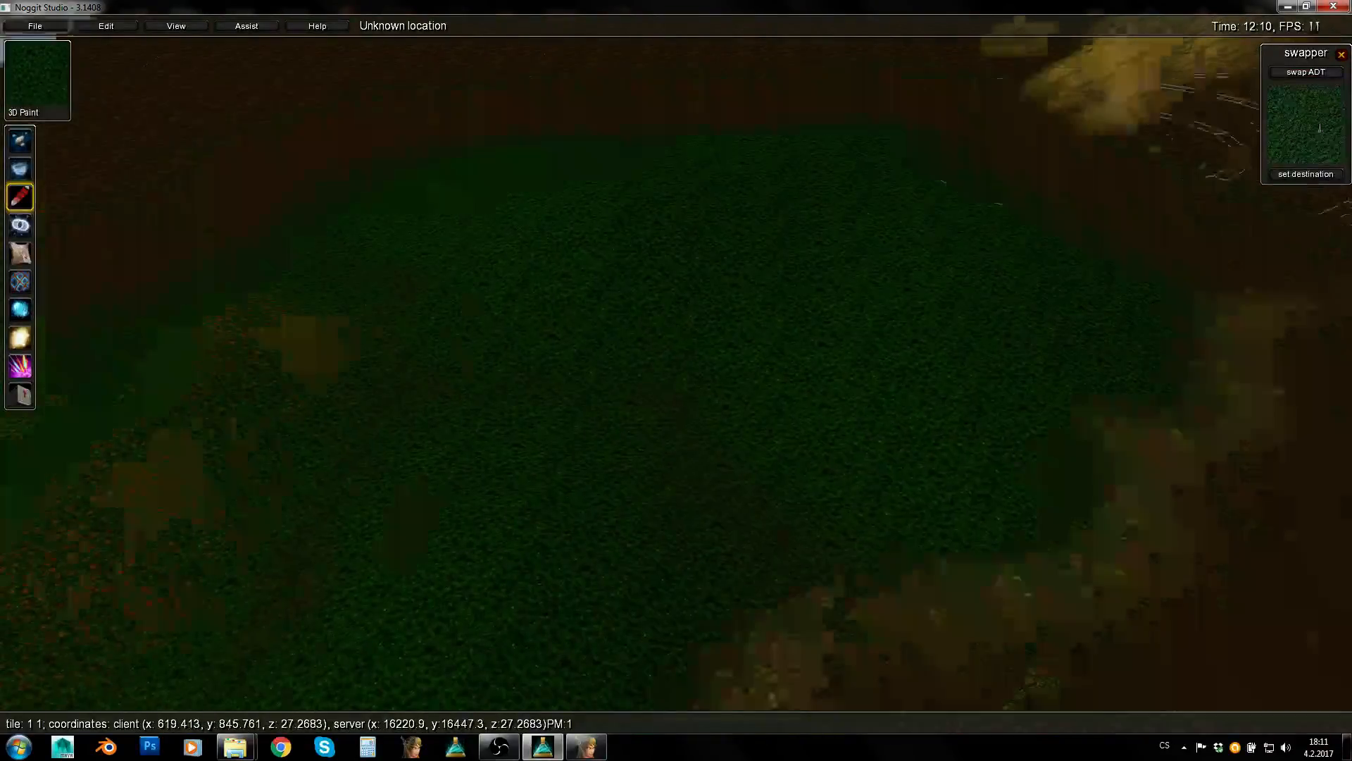
key(q)
mouse_move(688, 332)
right_down()
mouse_move(918, 346)
mouse_move(681, 586)
right_up()
key(a)
key(w)
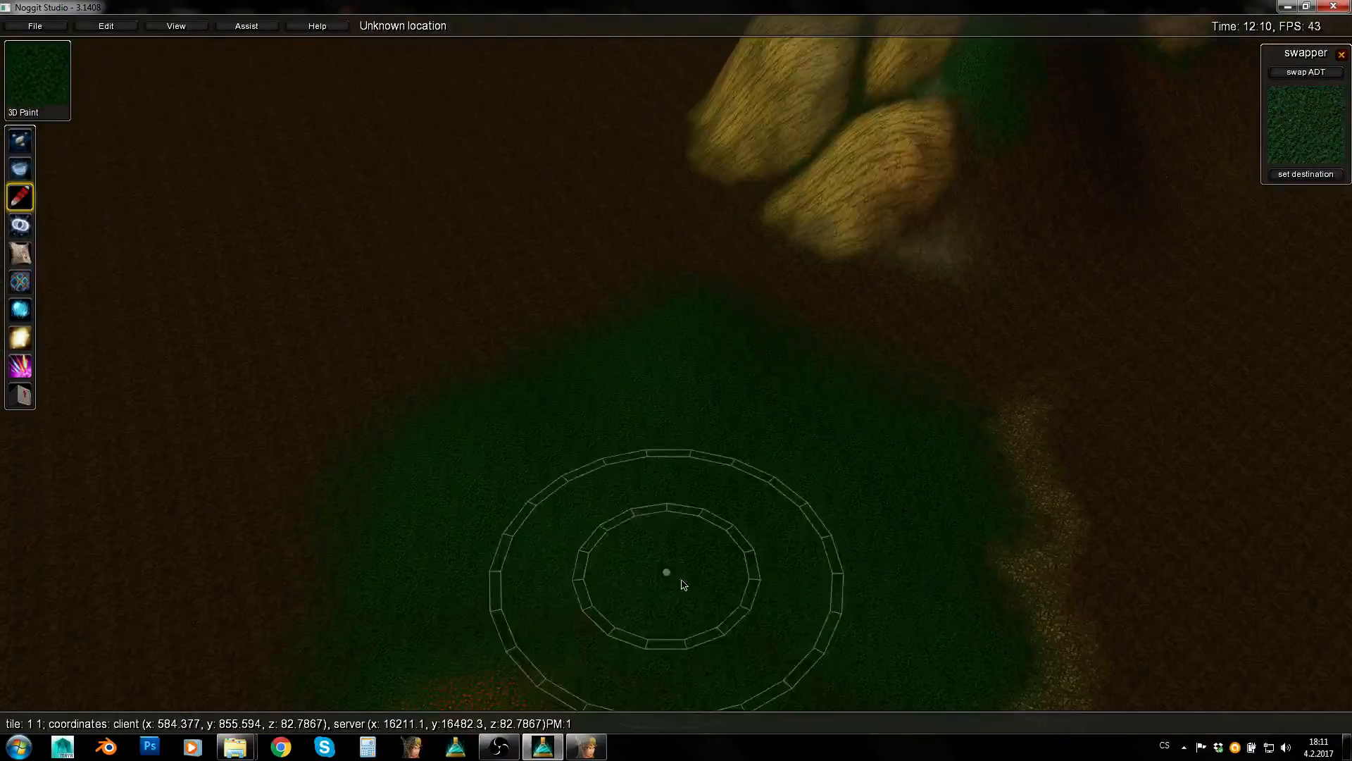
key(s)
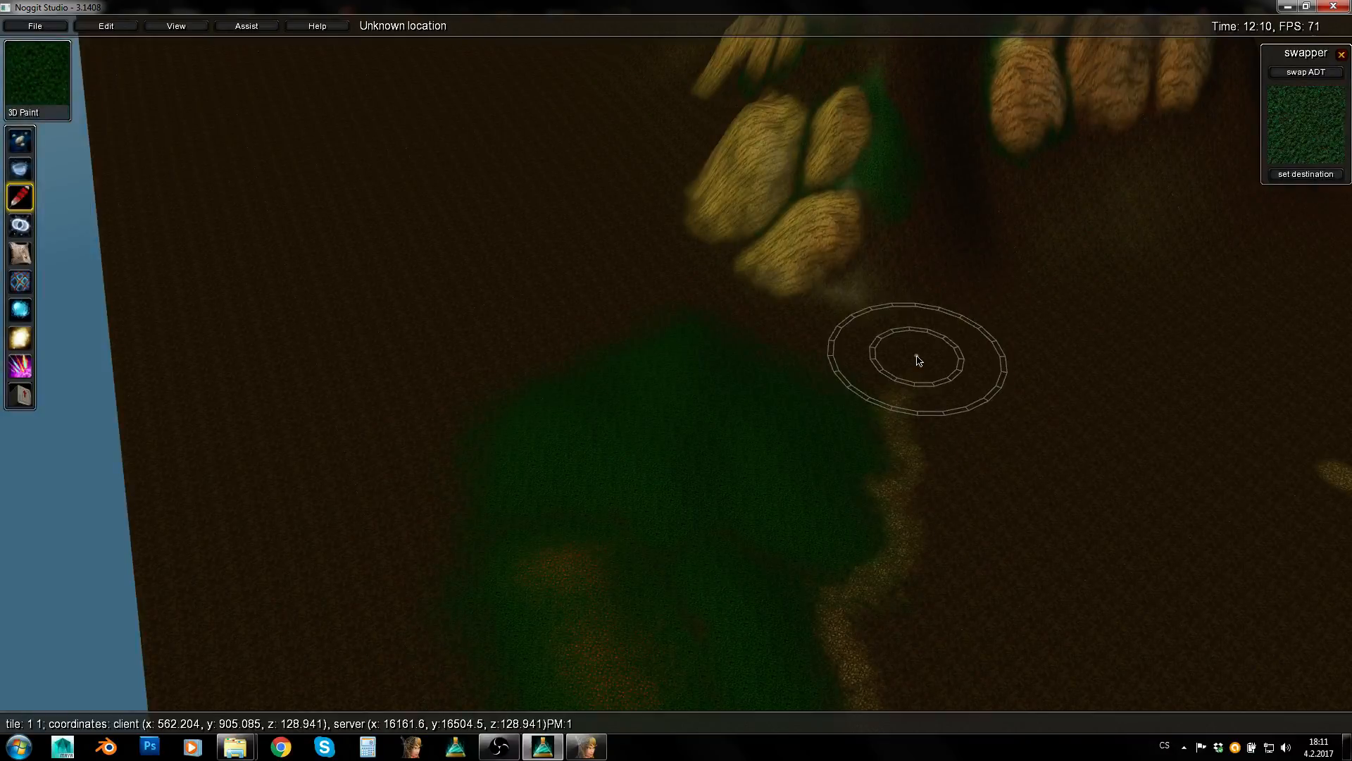
key(w)
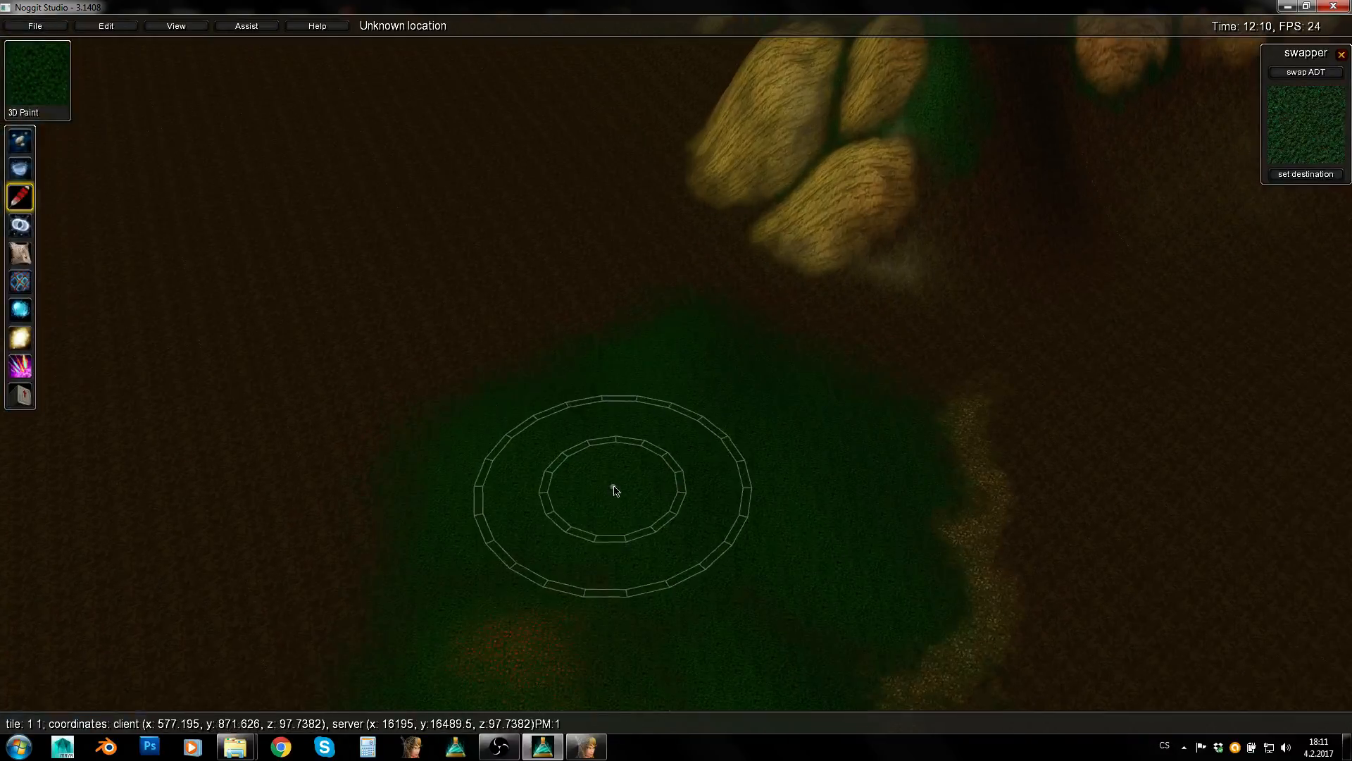
Switch to World of Warcraft Model Viewer and expand World > Expansion02 > doodads > howlingfjord in the file list
click(586, 747)
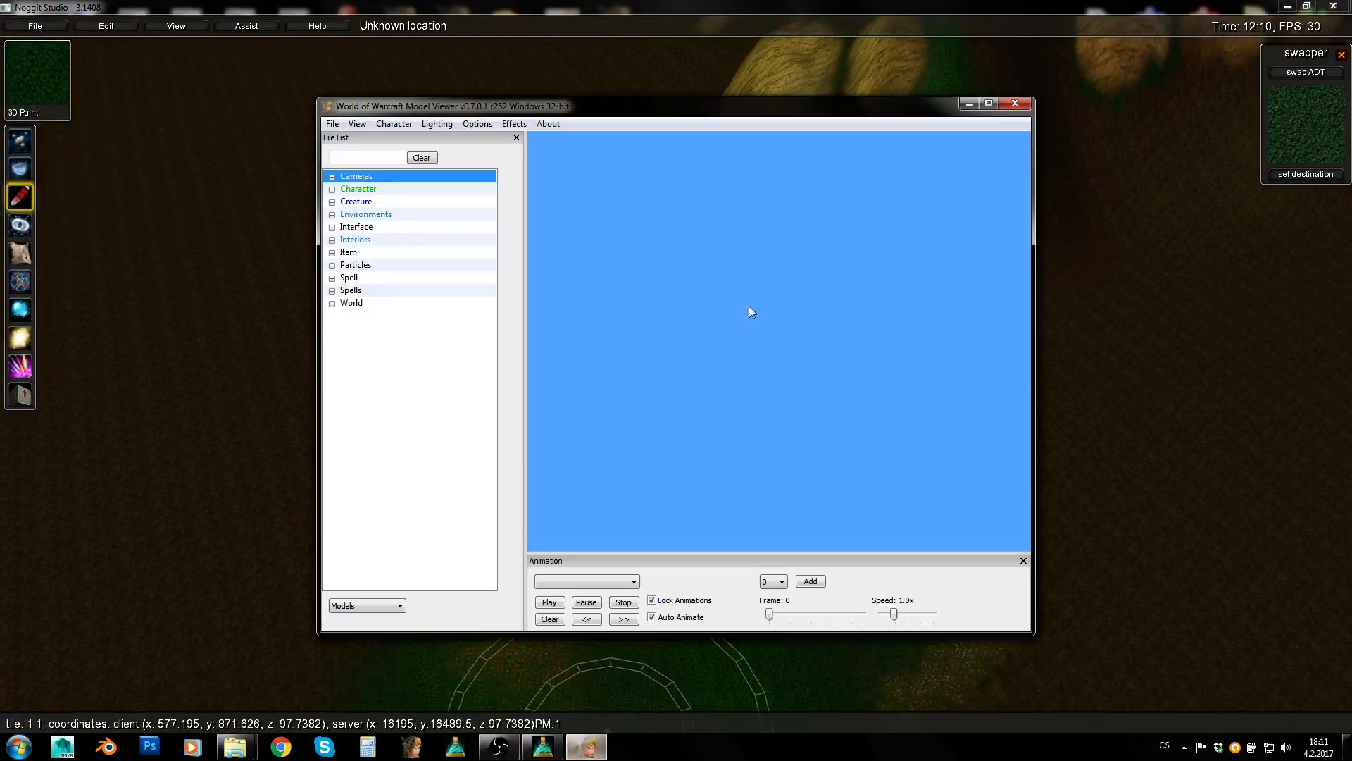
click(332, 304)
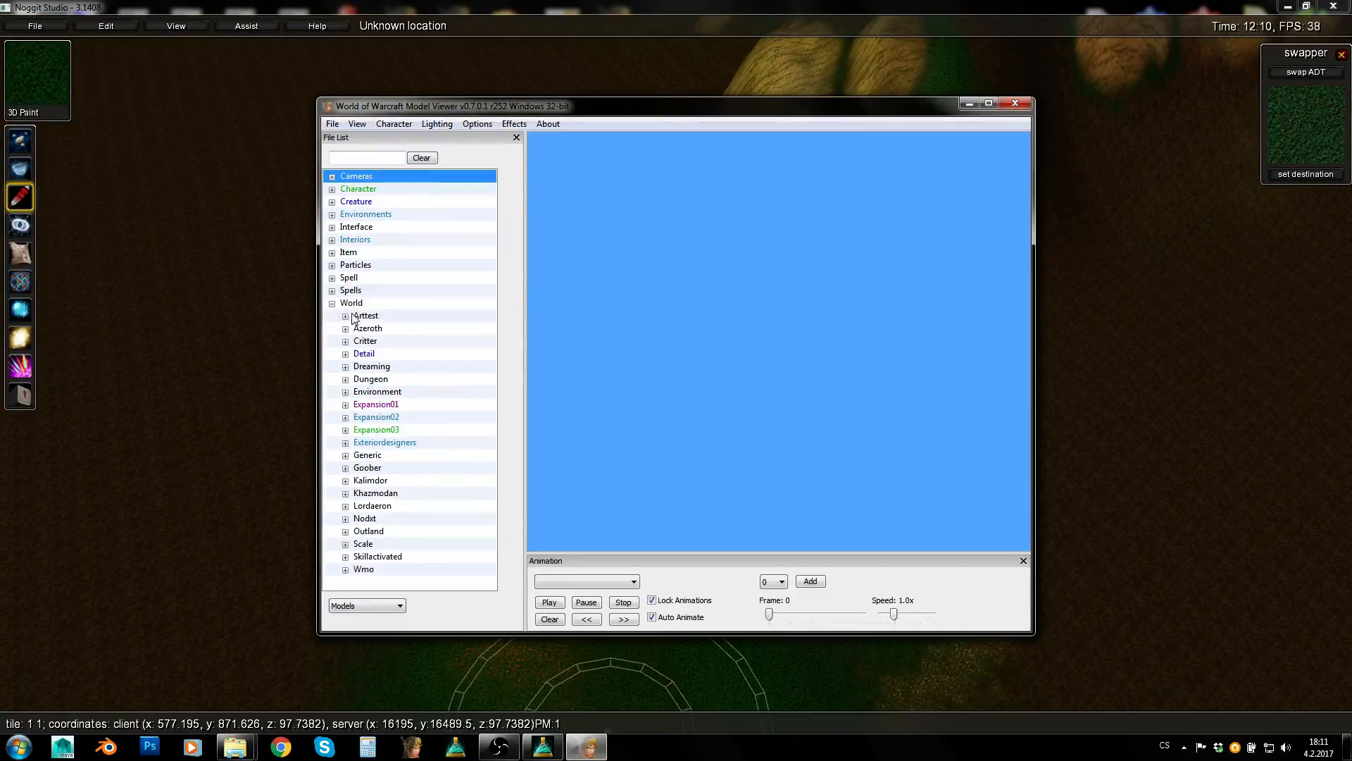
click(345, 418)
click(358, 429)
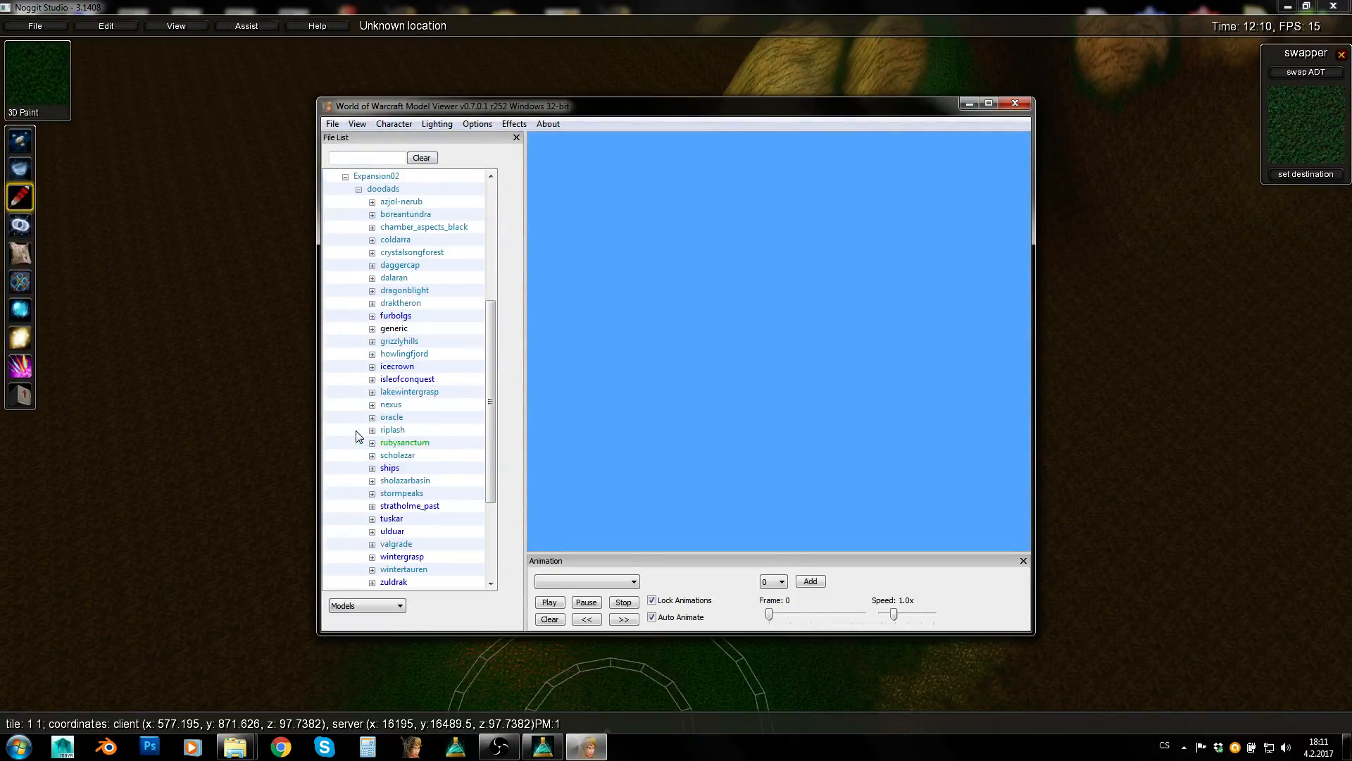
drag(486, 373, 489, 320)
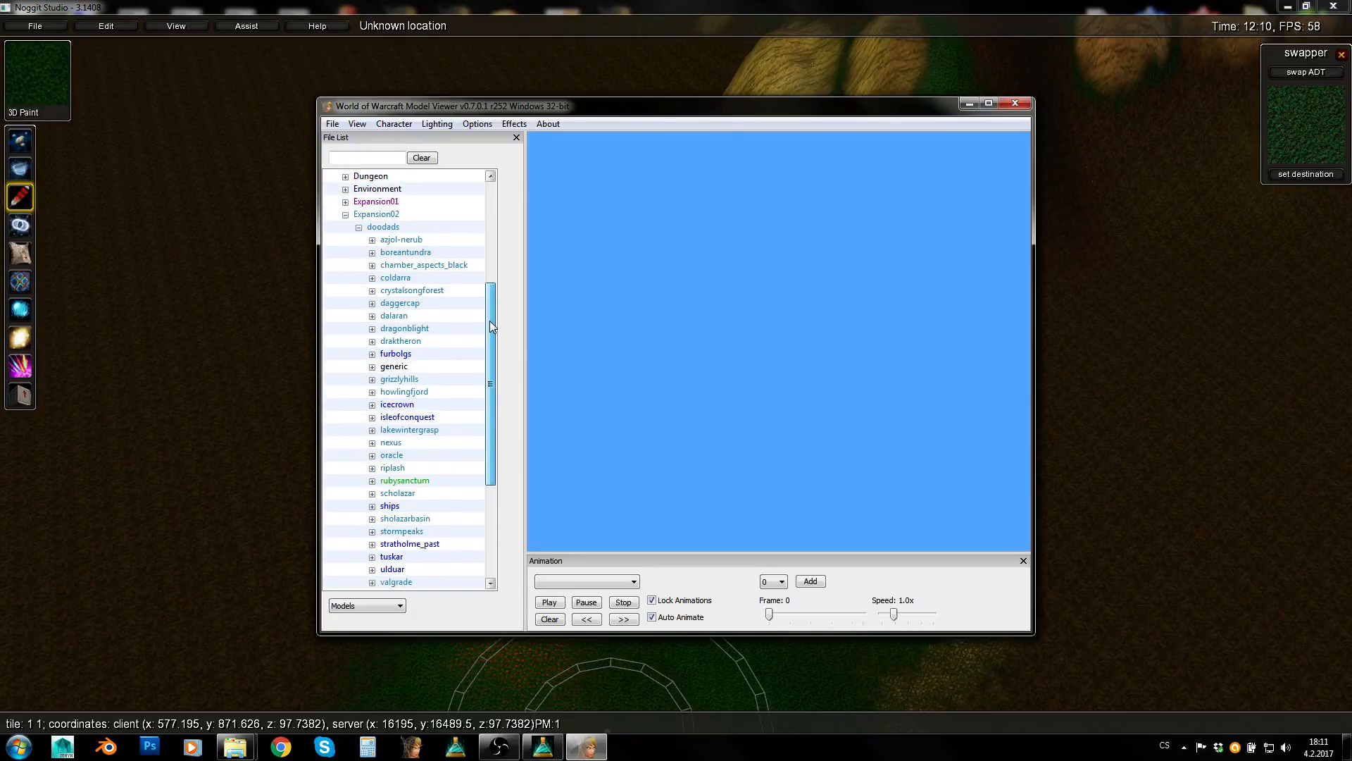
click(392, 392)
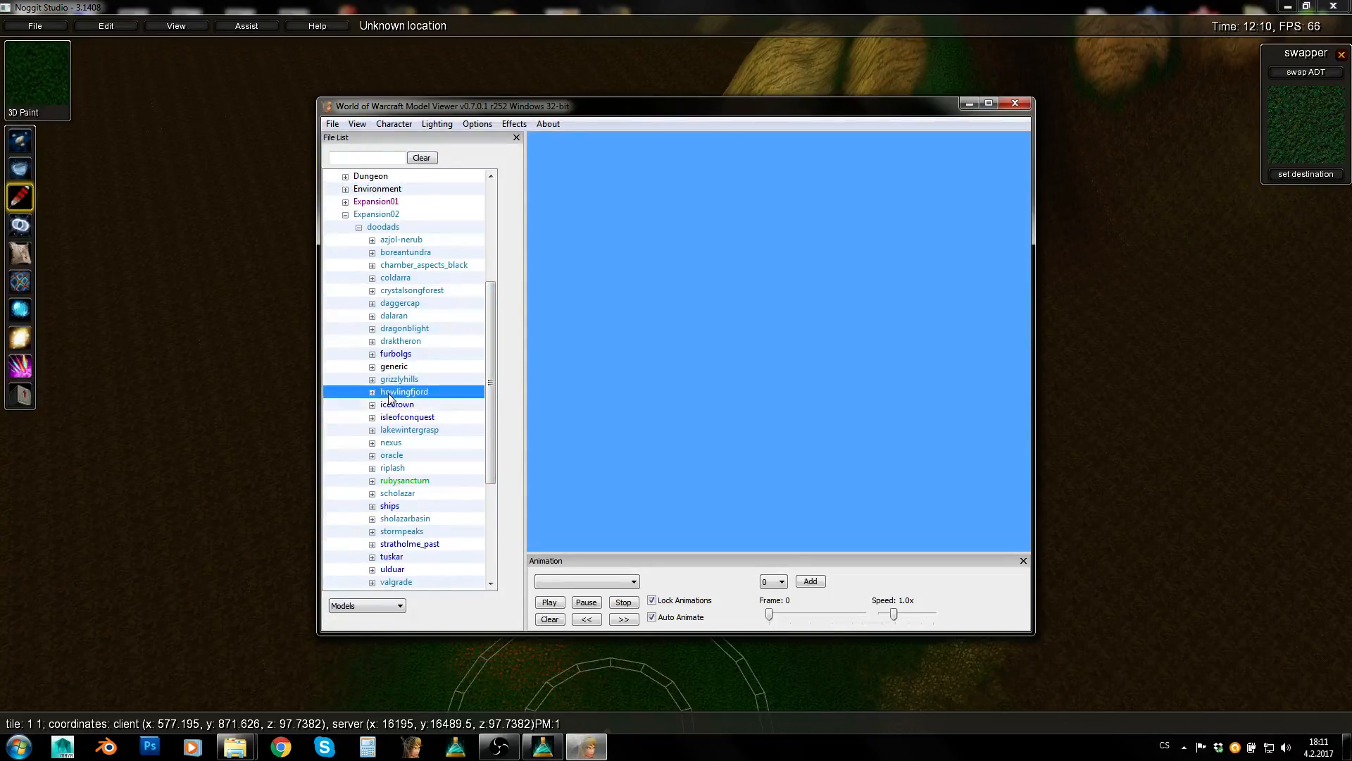
click(372, 393)
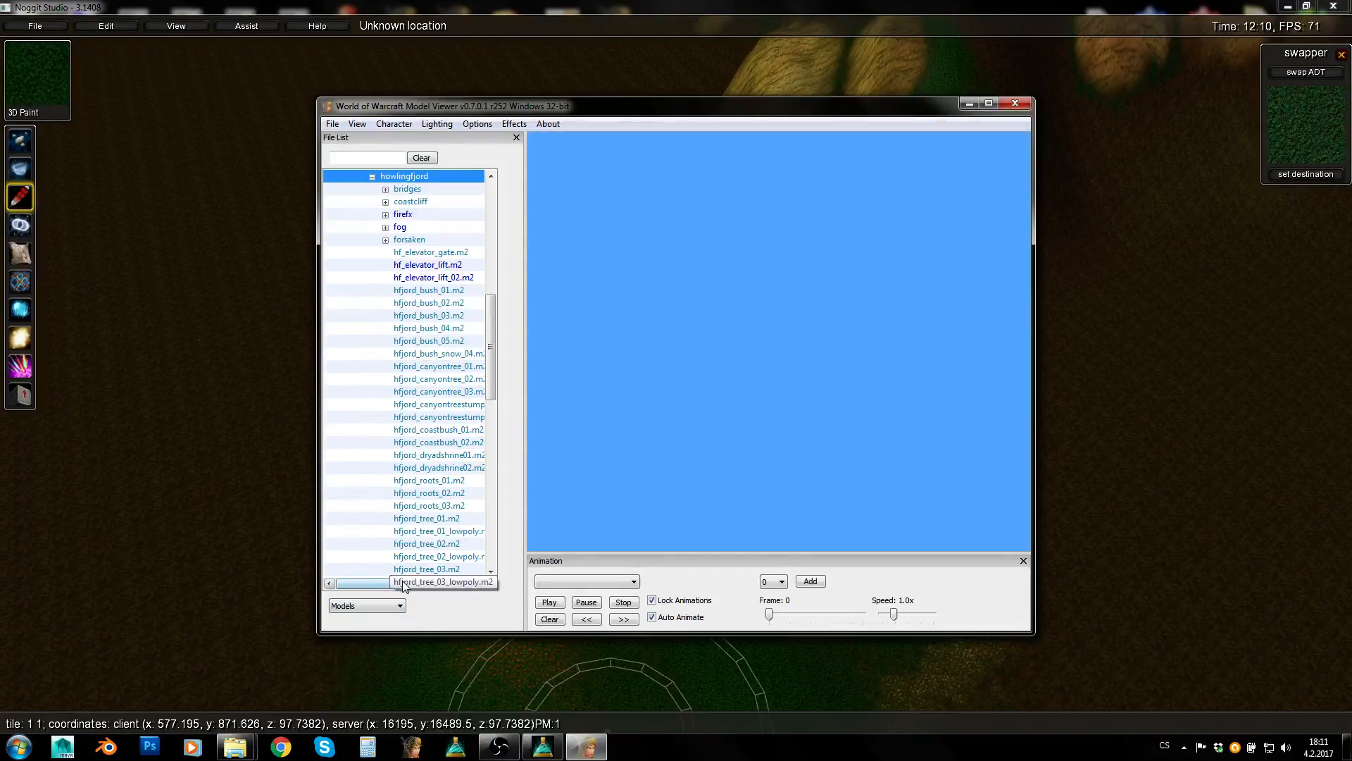
Preview hfjord_tree_mid_04.m2 among the howlingfjord models, and load hfjord_tree_mid_01.m2
drag(403, 585, 416, 585)
drag(492, 342, 491, 403)
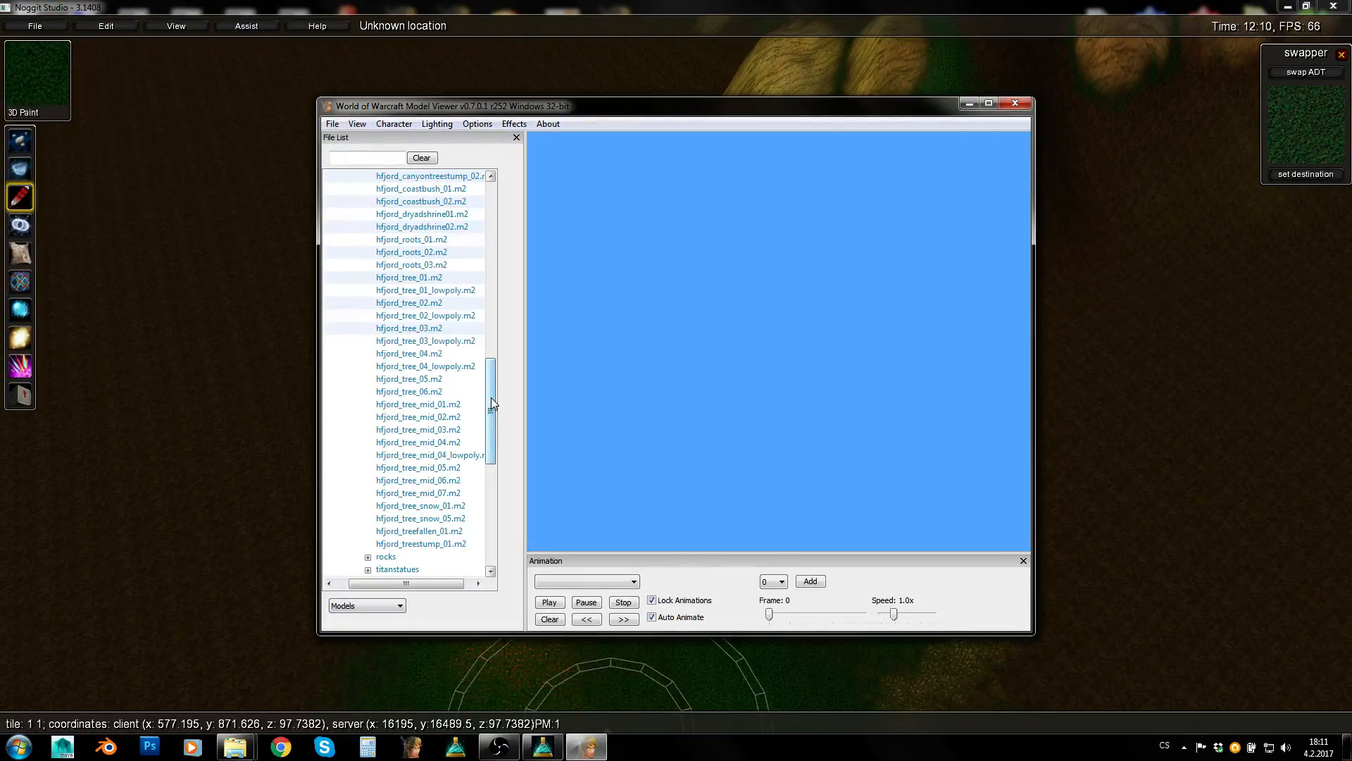
click(432, 442)
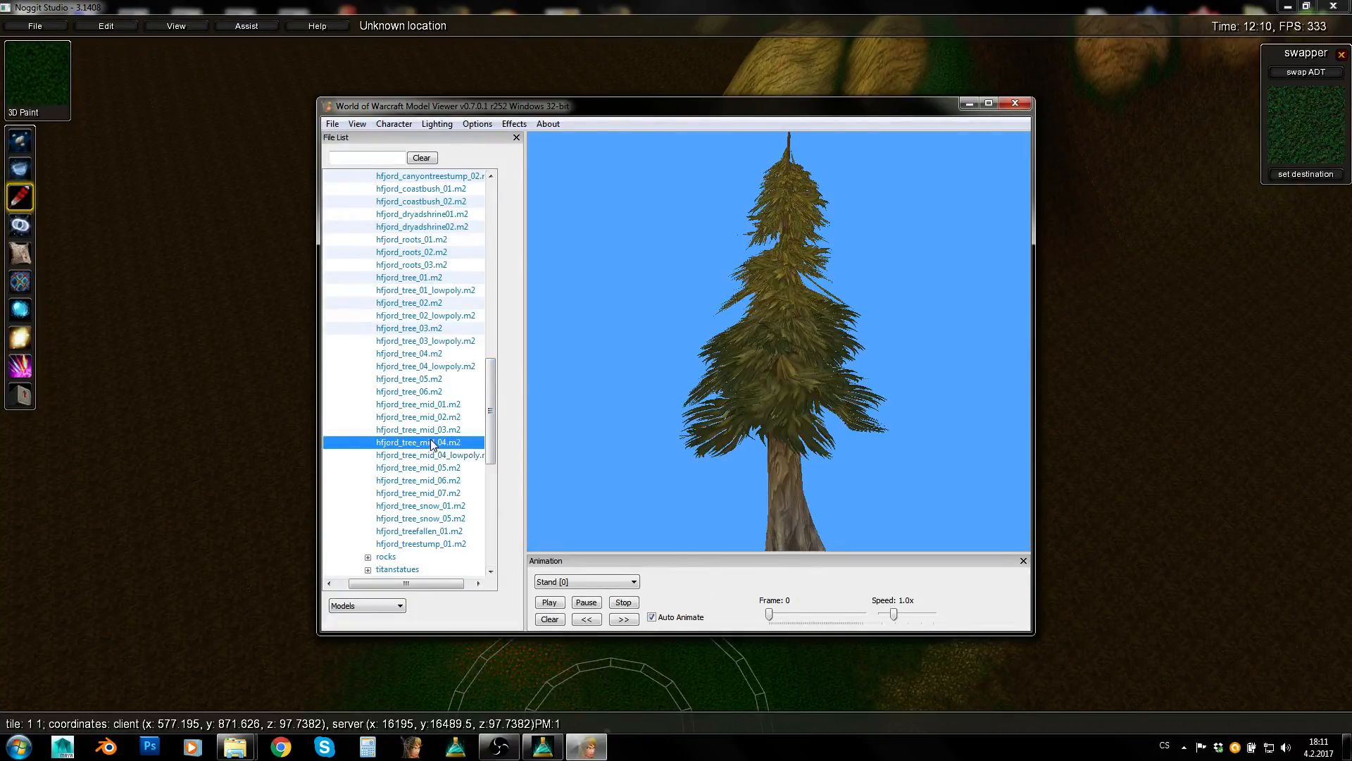
click(442, 404)
Switch back to Noggit Studio, activate the Object editor, and place the loaded tree just outside the grass patch's edge
click(226, 420)
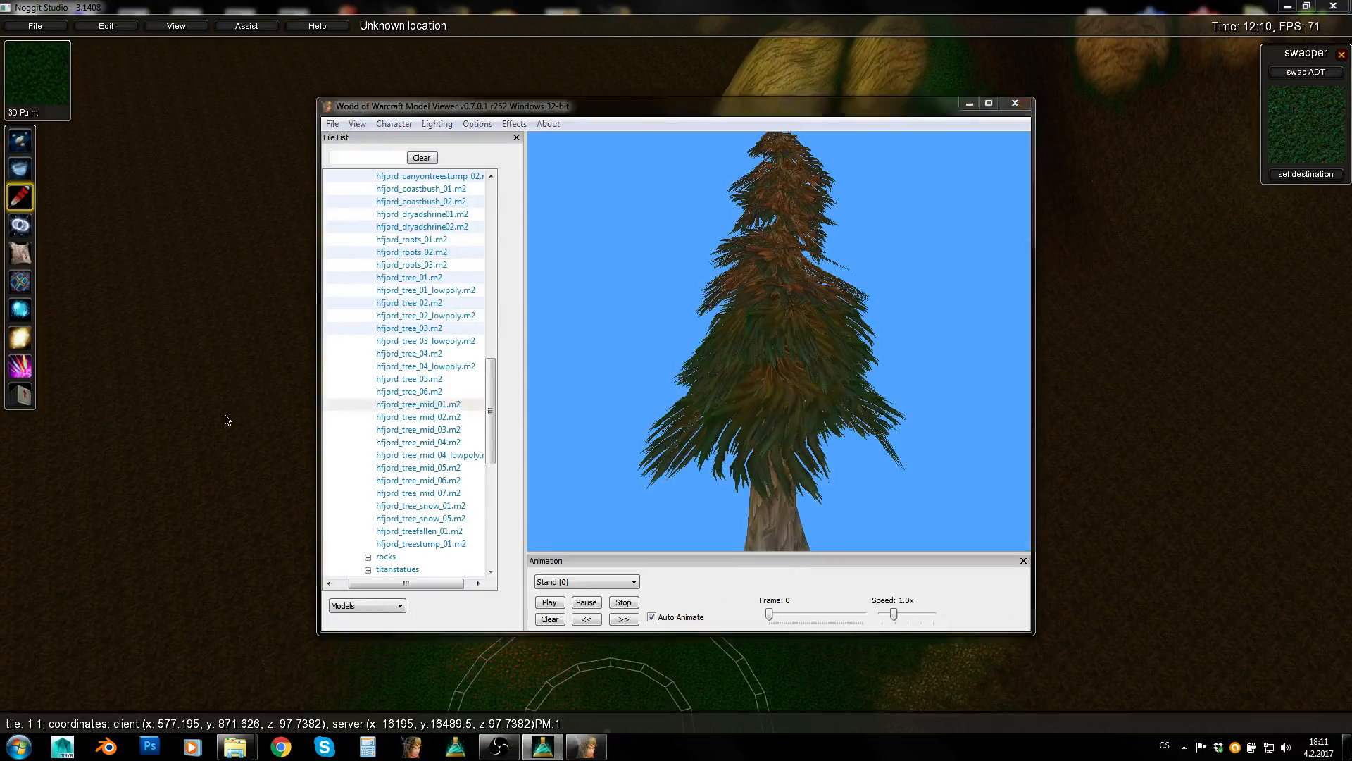
key(q)
key(s)
click(20, 394)
key(w)
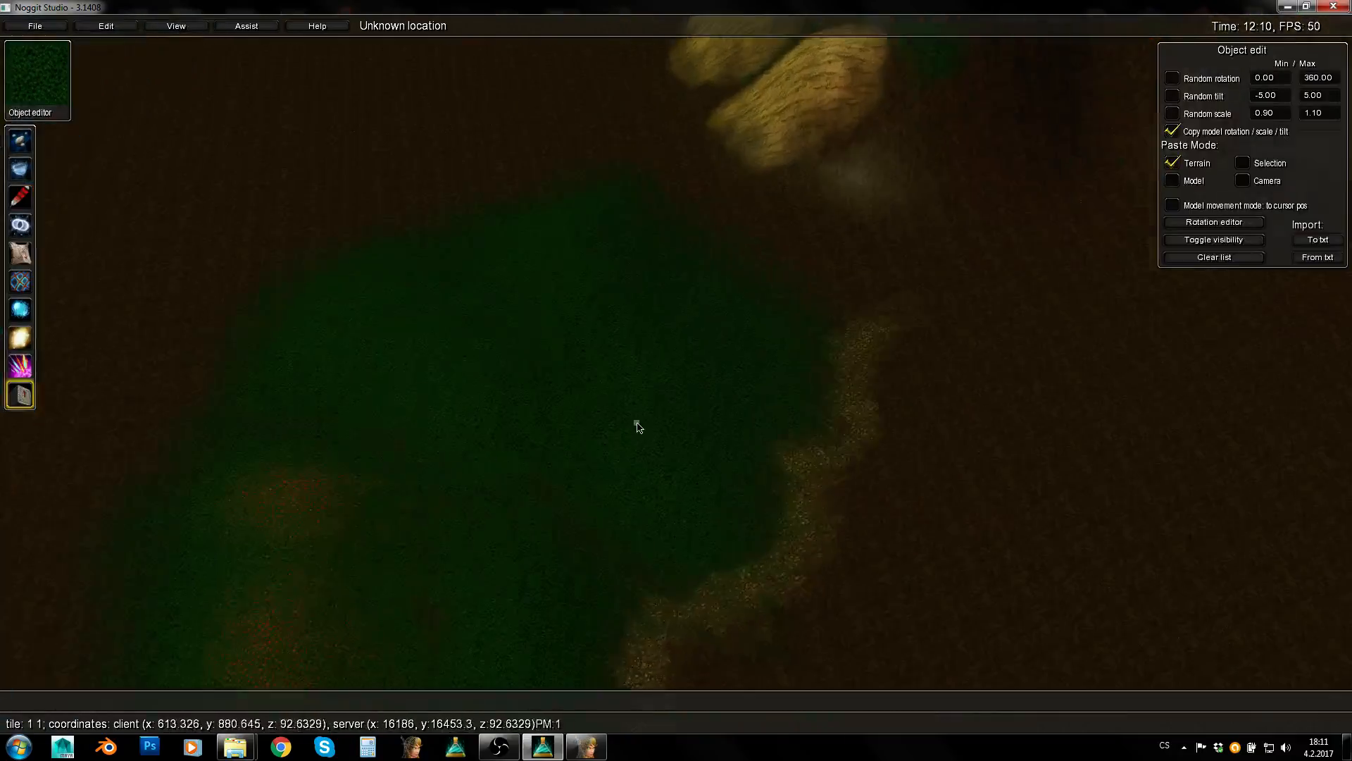
key(shift+v)
click(768, 390)
middle_drag(768, 390, 998, 327)
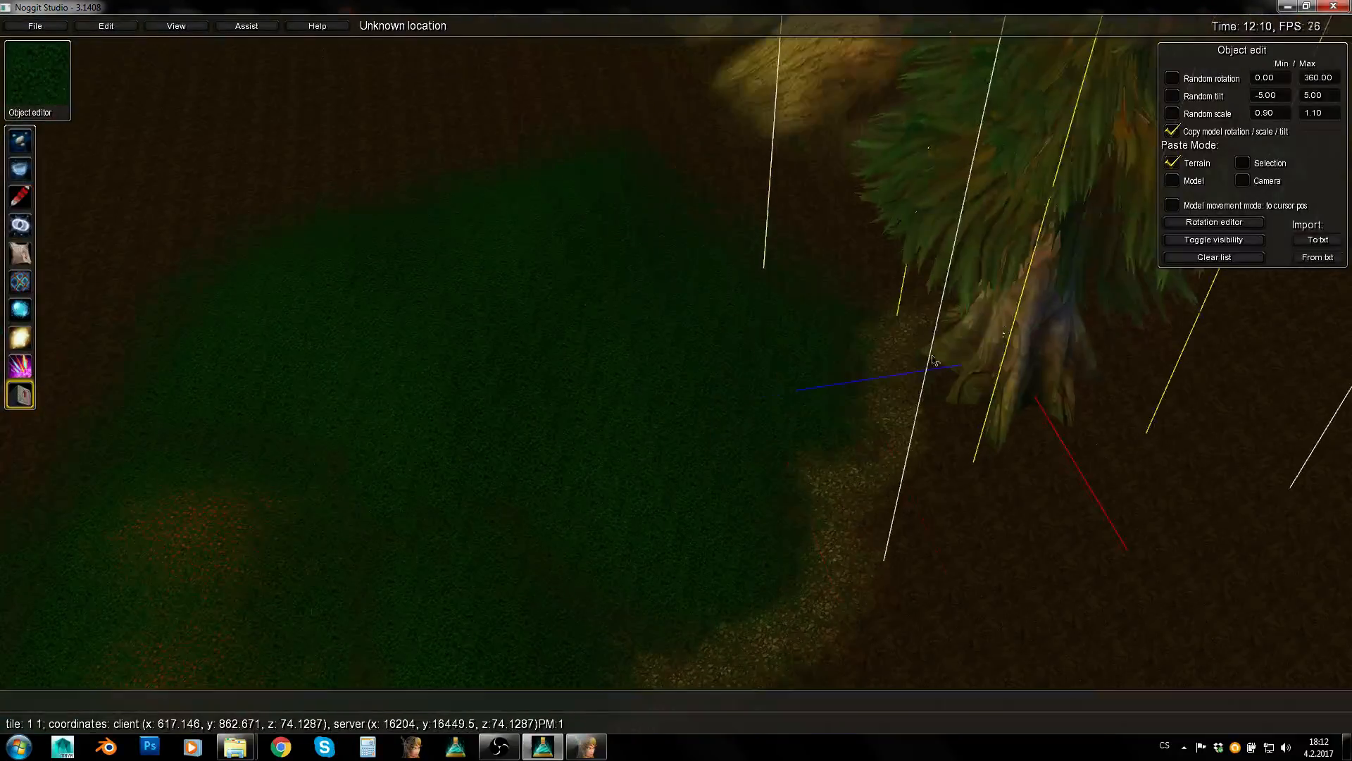
Load hfjord_tree_mid_02.m2 in the model viewer and place it on the terrain next to the first tree
key(s)
key(d)
key(w)
click(586, 745)
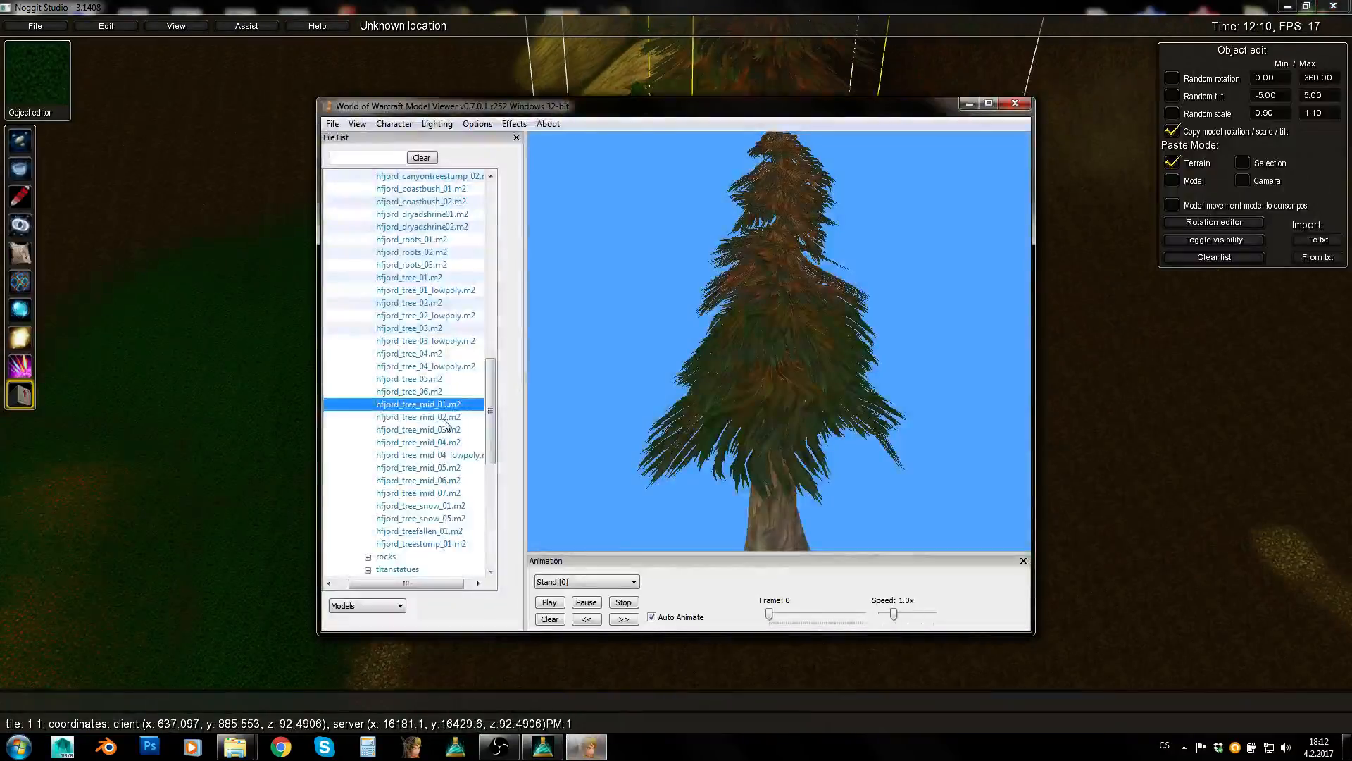
click(443, 419)
click(275, 437)
click(933, 364)
Load hfjord_tree_mid_03.m2 in the model viewer and place it on bare ground beside the two large trees
key(s)
key(d)
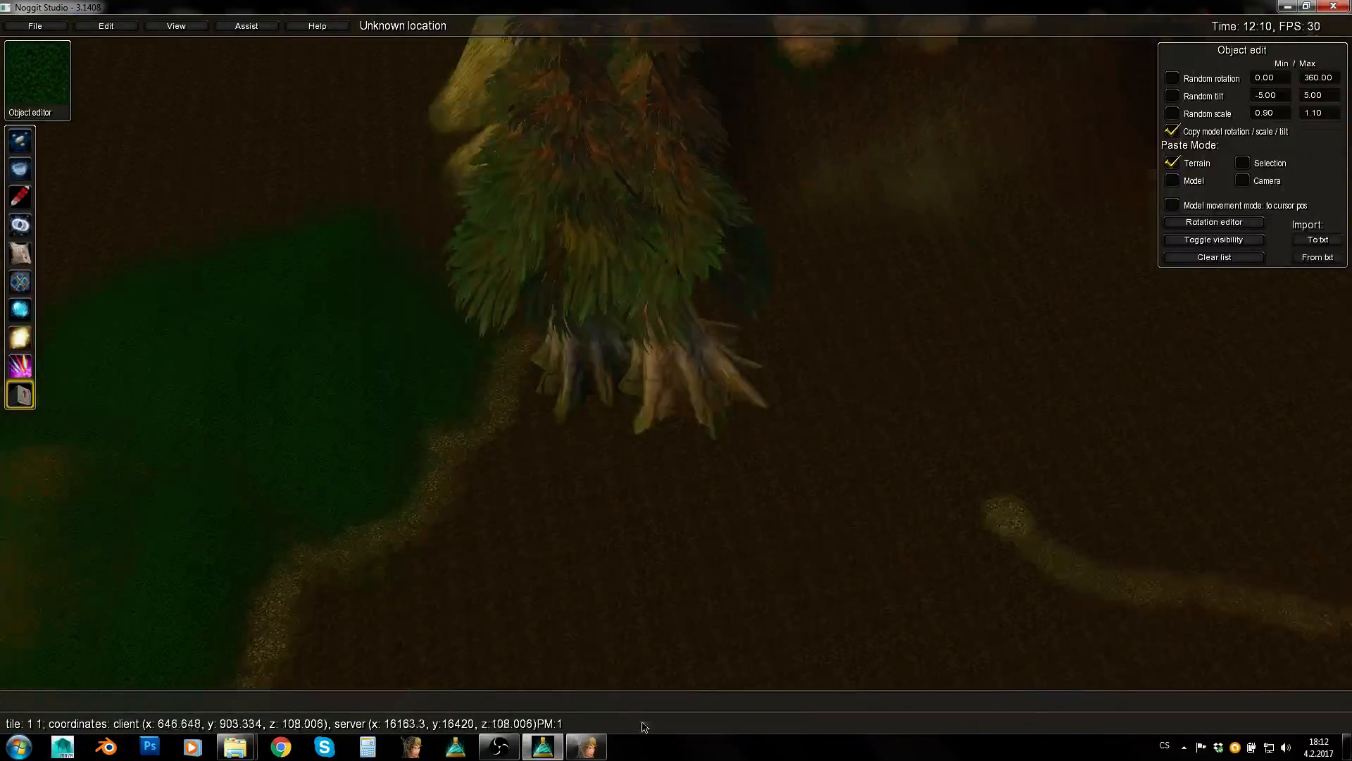
click(585, 745)
click(444, 426)
click(272, 445)
key(shift+v)
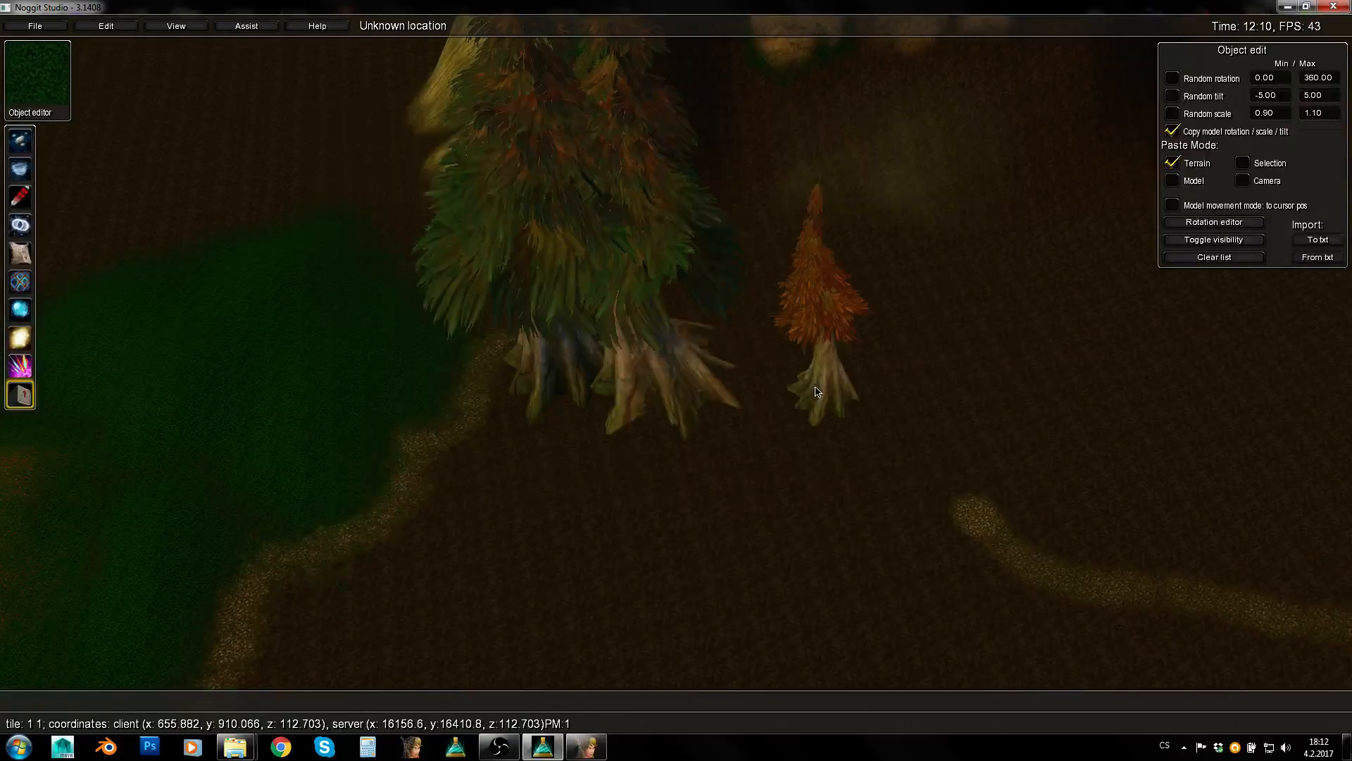
Load hfjord_tree_mid_04.m2 in the model viewer and place it on the terrain beside the small orange tree
key(s)
key(d)
click(585, 745)
click(417, 443)
click(217, 483)
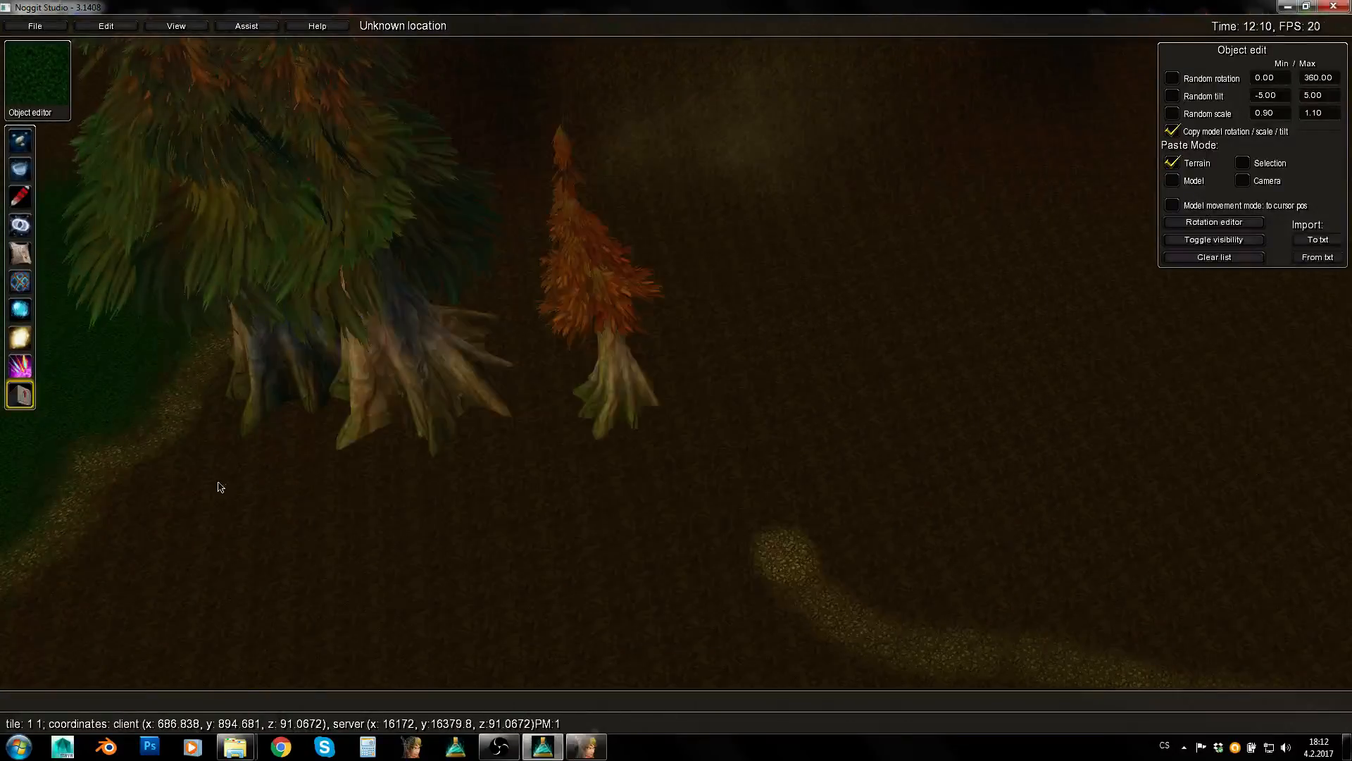
key(shift+v)
Load hfjord_tree_mid_05.m2 in the model viewer and return to the terrain to add it to the tree row
click(585, 745)
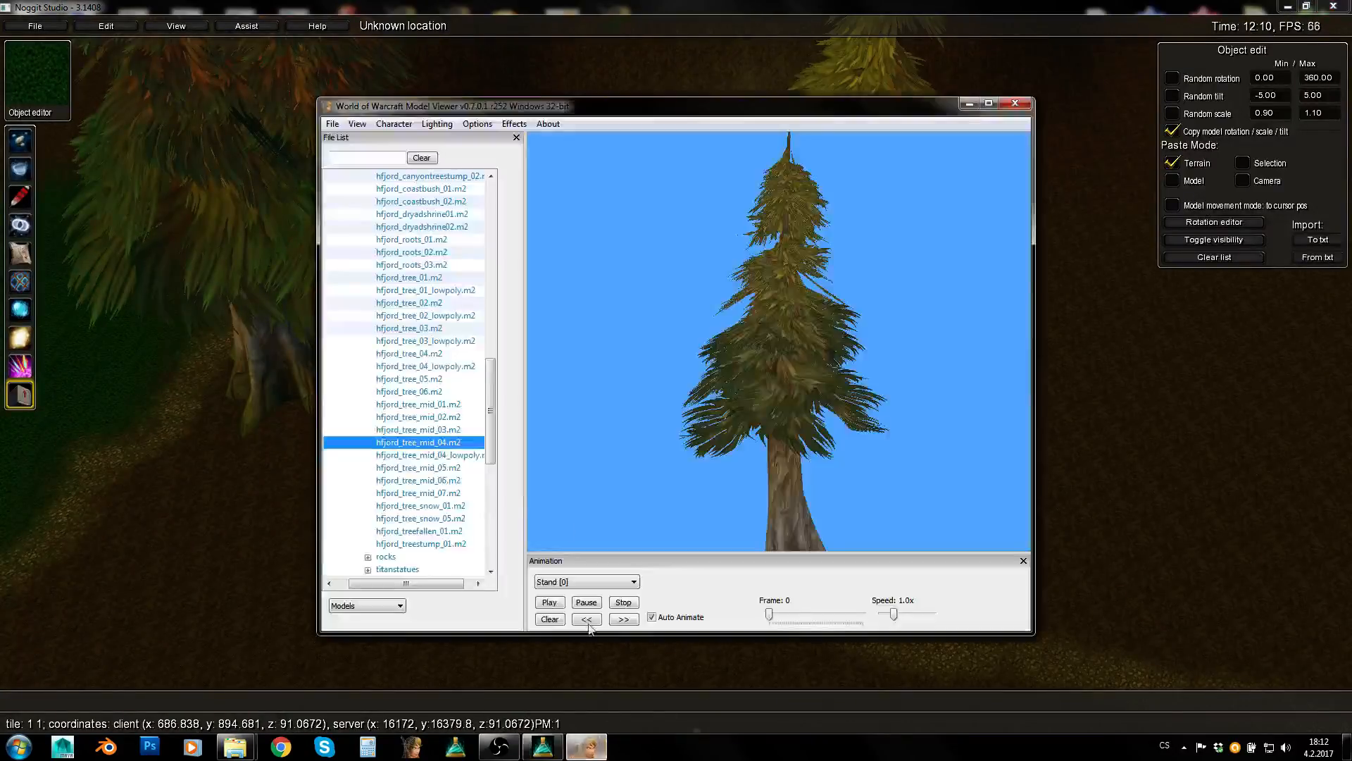
click(445, 468)
click(925, 414)
key(s)
key(d)
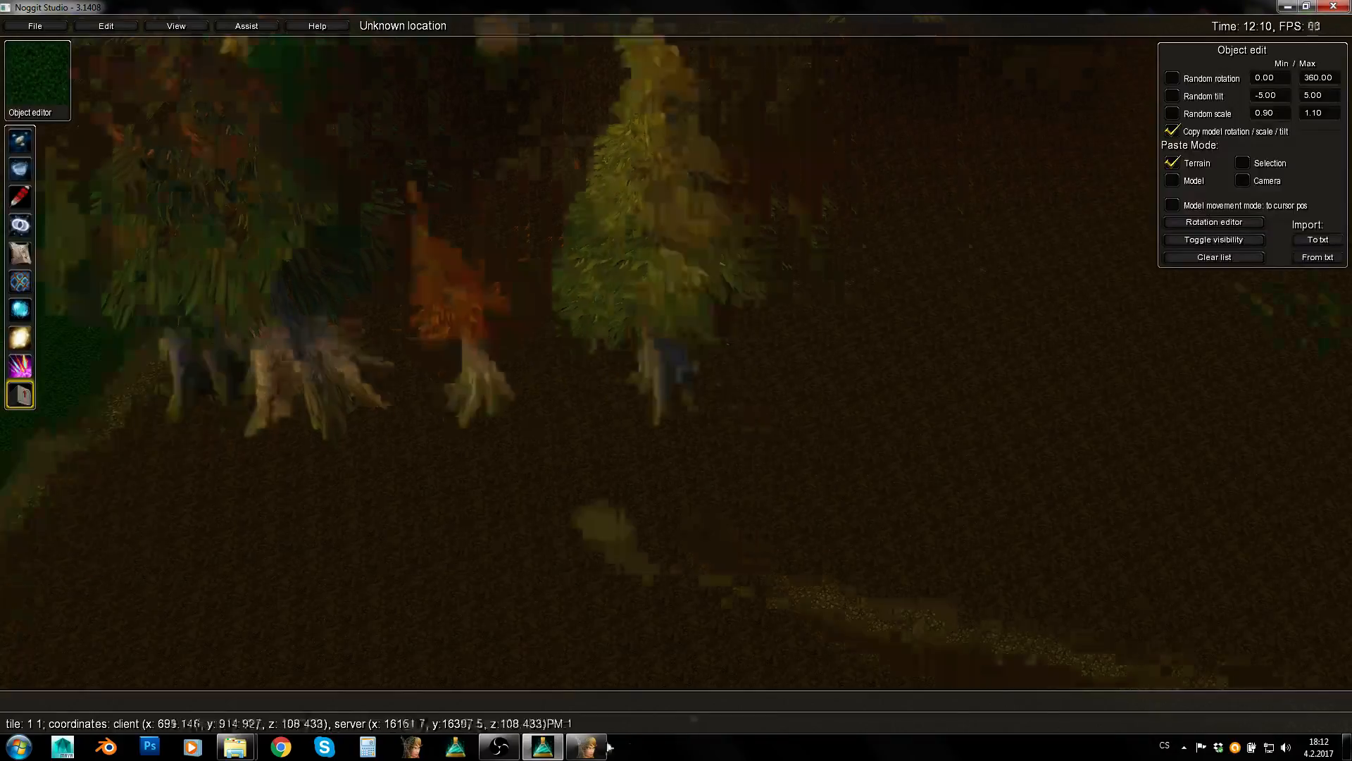
Preview the remaining Howling Fjord tree models in the model viewer, from hfjord_tree_mid_06.m2 to hfjord_treestump_01.m2
click(586, 745)
drag(737, 394, 845, 406)
click(459, 482)
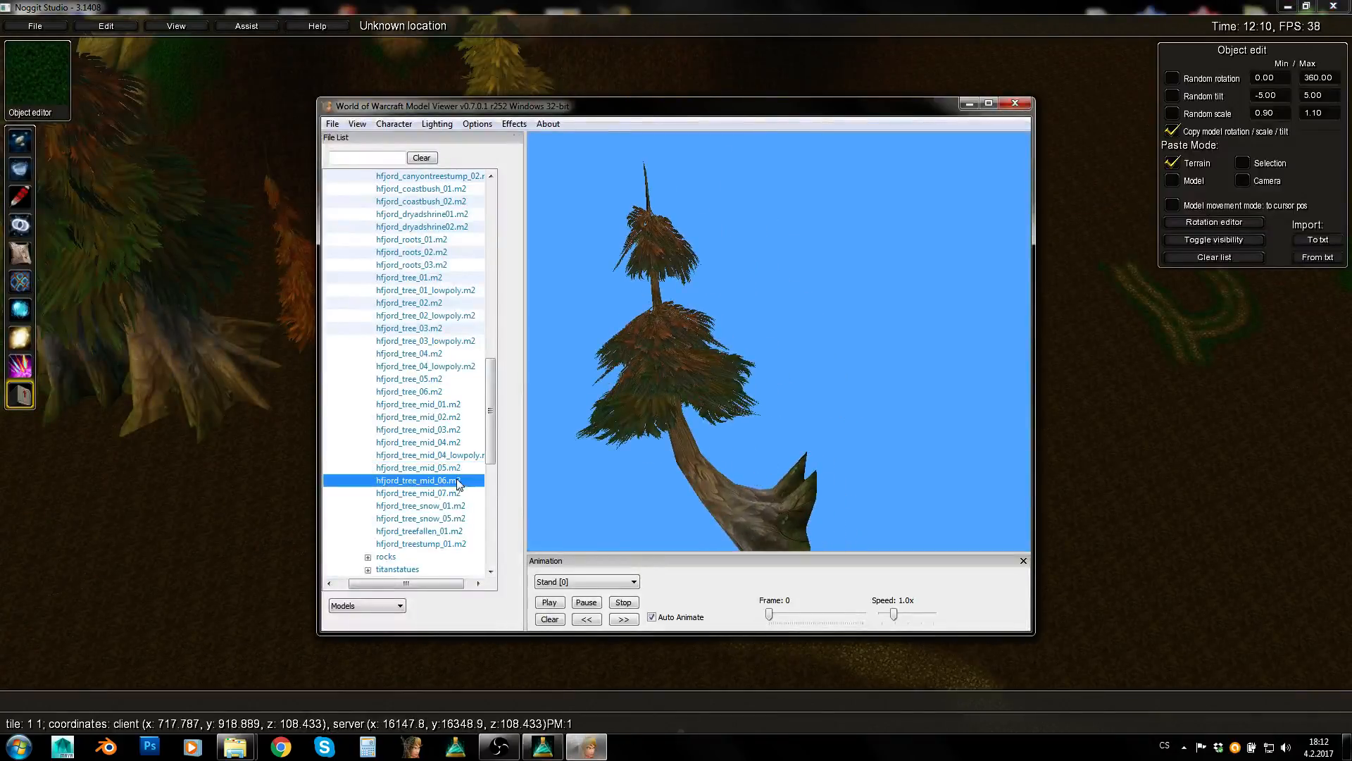
click(431, 496)
click(441, 507)
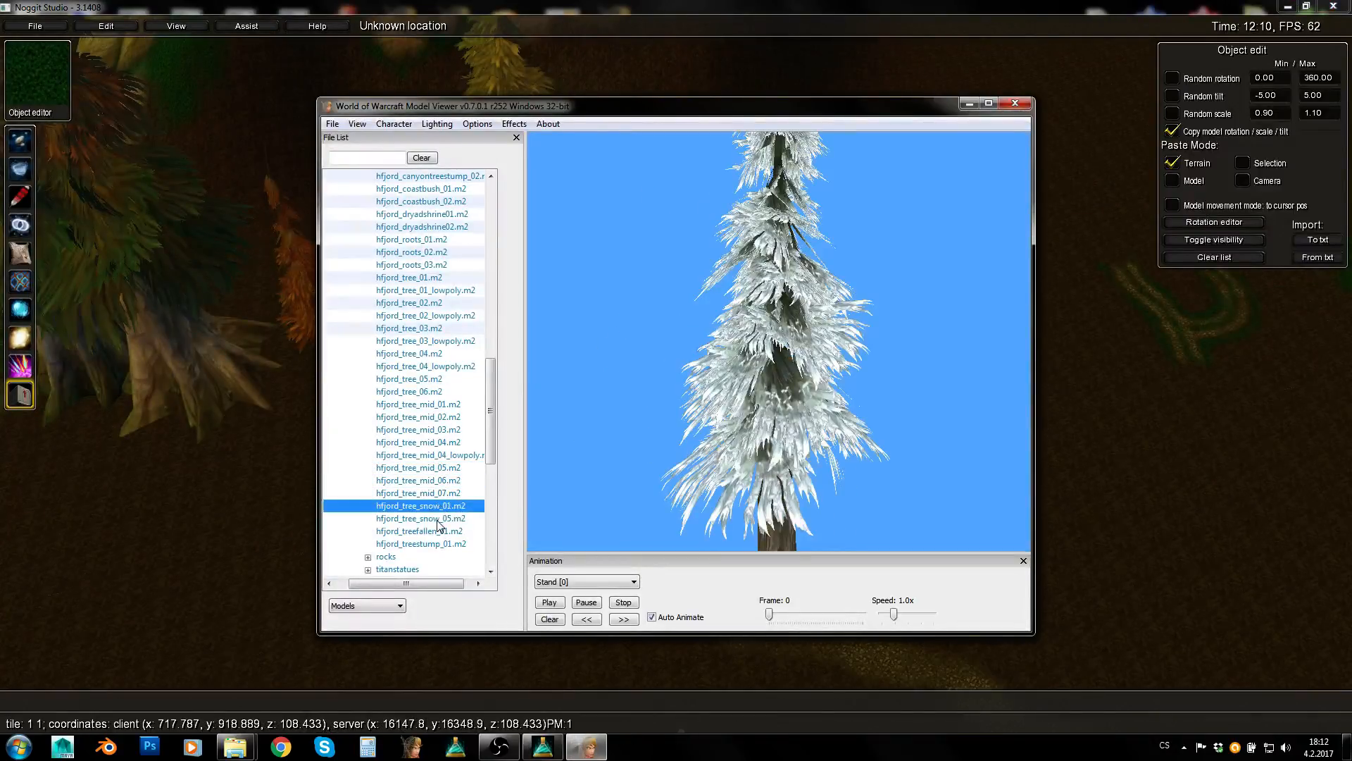
click(438, 521)
click(438, 532)
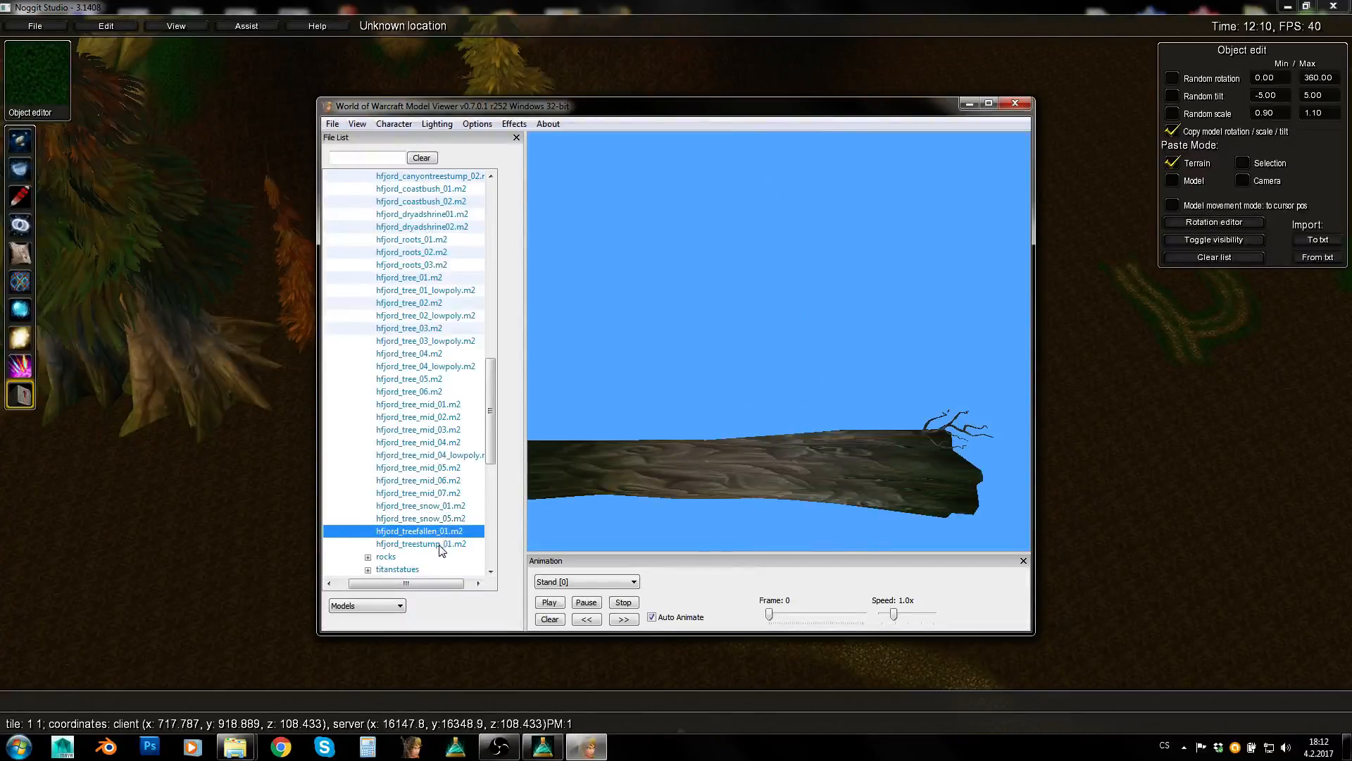
click(439, 545)
Place hfjord_treefallen_01.m2 from the model viewer in front of the trees and add hfjord_treestump_01.m2 beside the log
click(434, 534)
drag(829, 438, 789, 449)
click(194, 519)
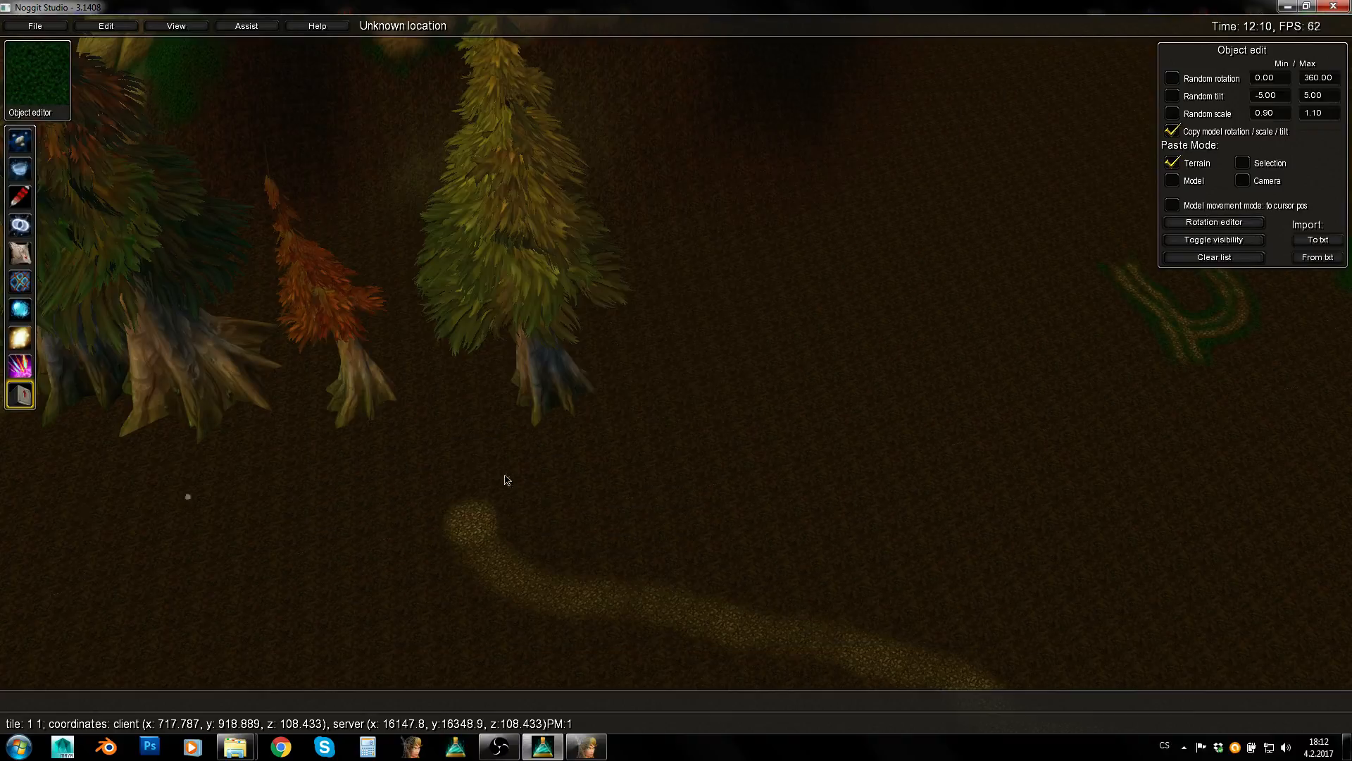
key(a)
key(shift+v)
click(587, 747)
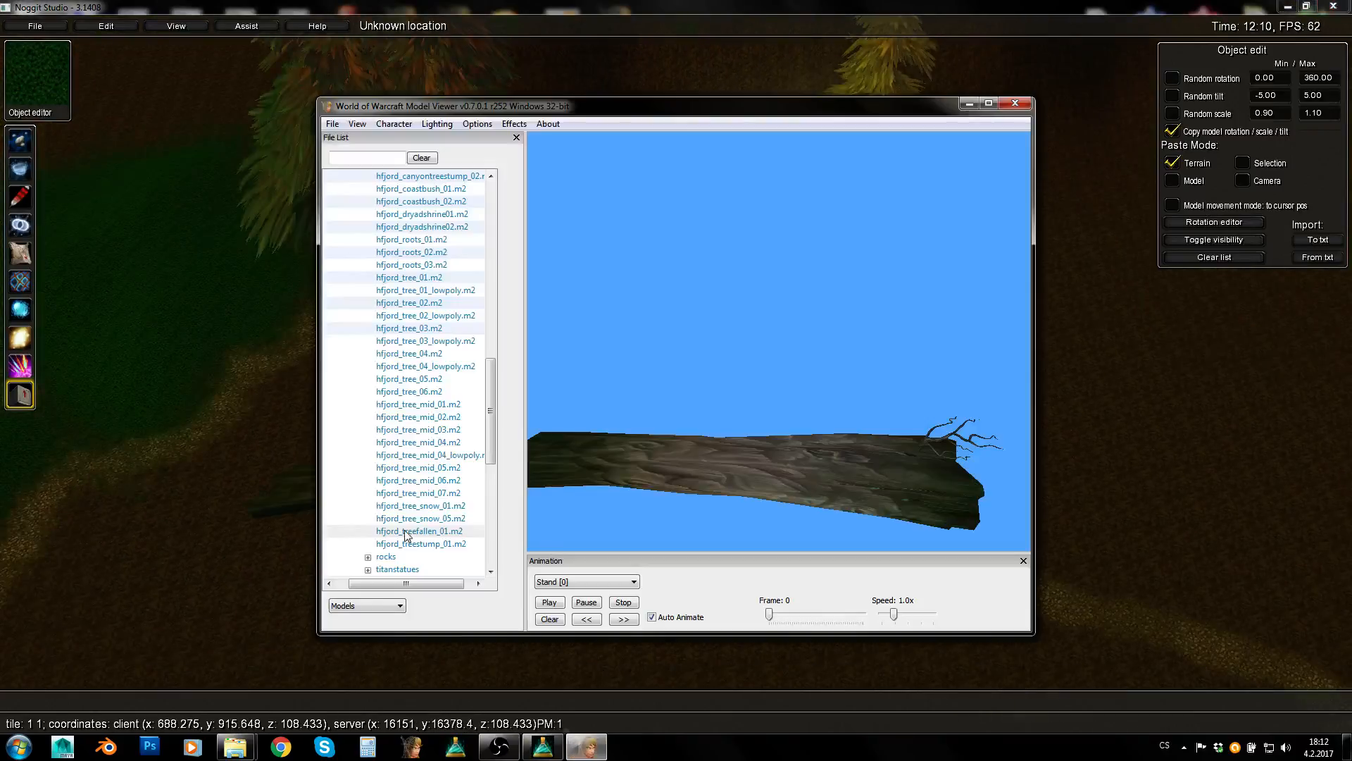
key(alt+Tab)
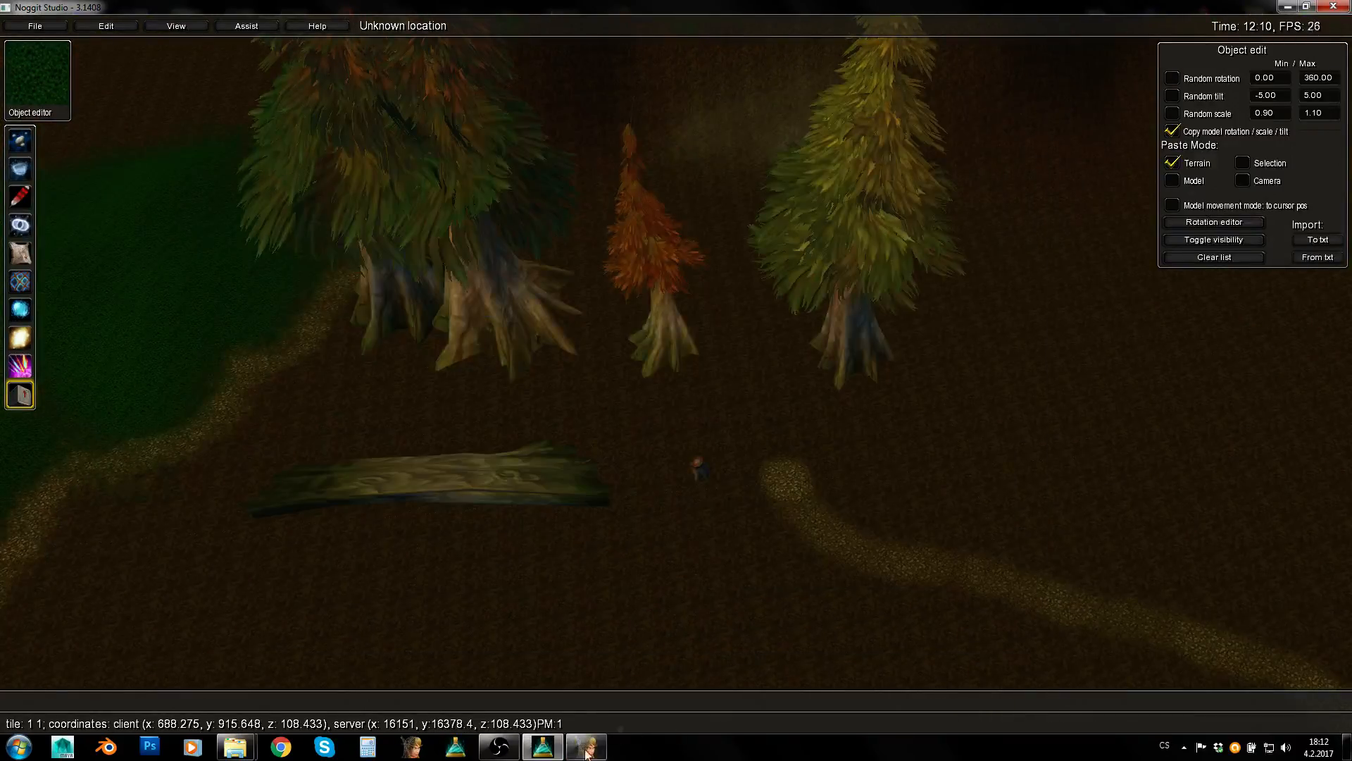
Browse the snow and bare-trunk tree models, load hfjord_tree_04.m2 and return to the terrain to add it beside the yellow-green tree
click(588, 747)
click(431, 518)
scroll(425, 458, down, 1)
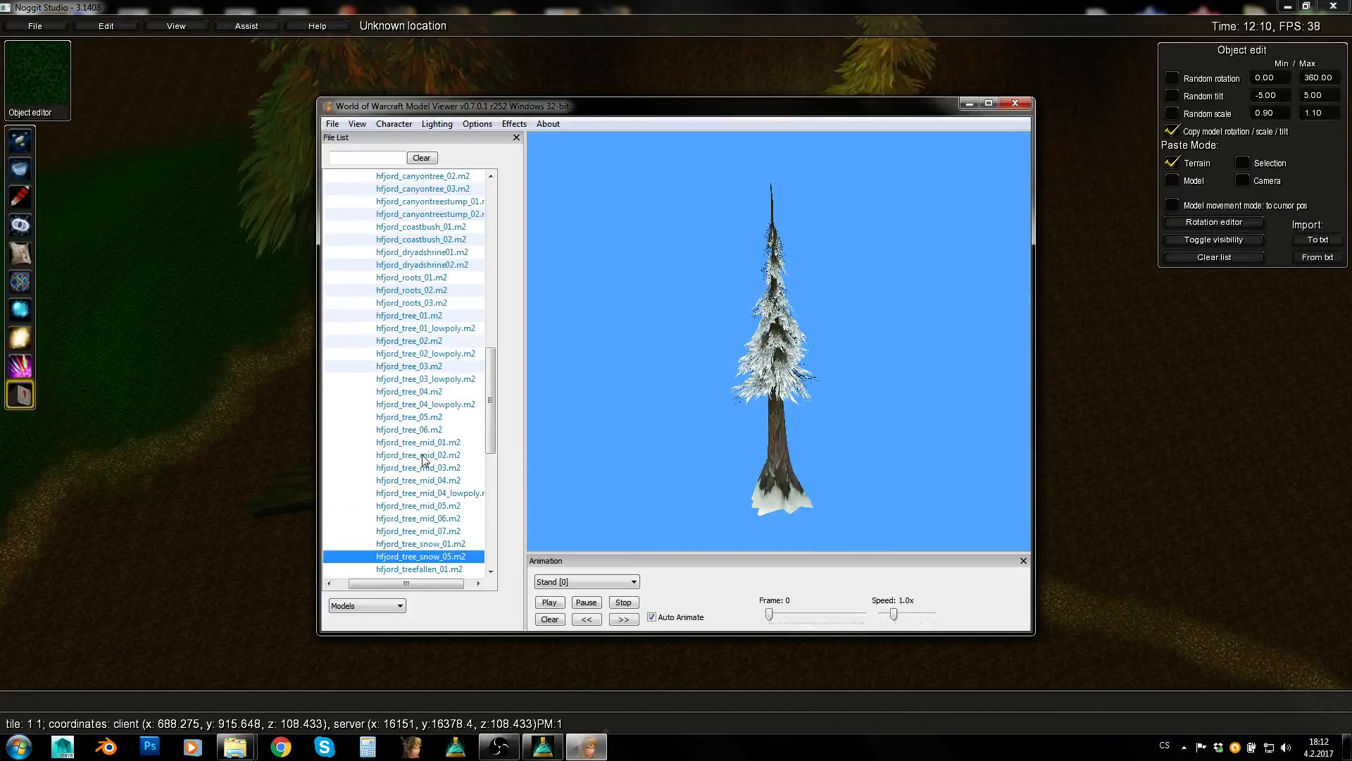
click(420, 416)
click(416, 431)
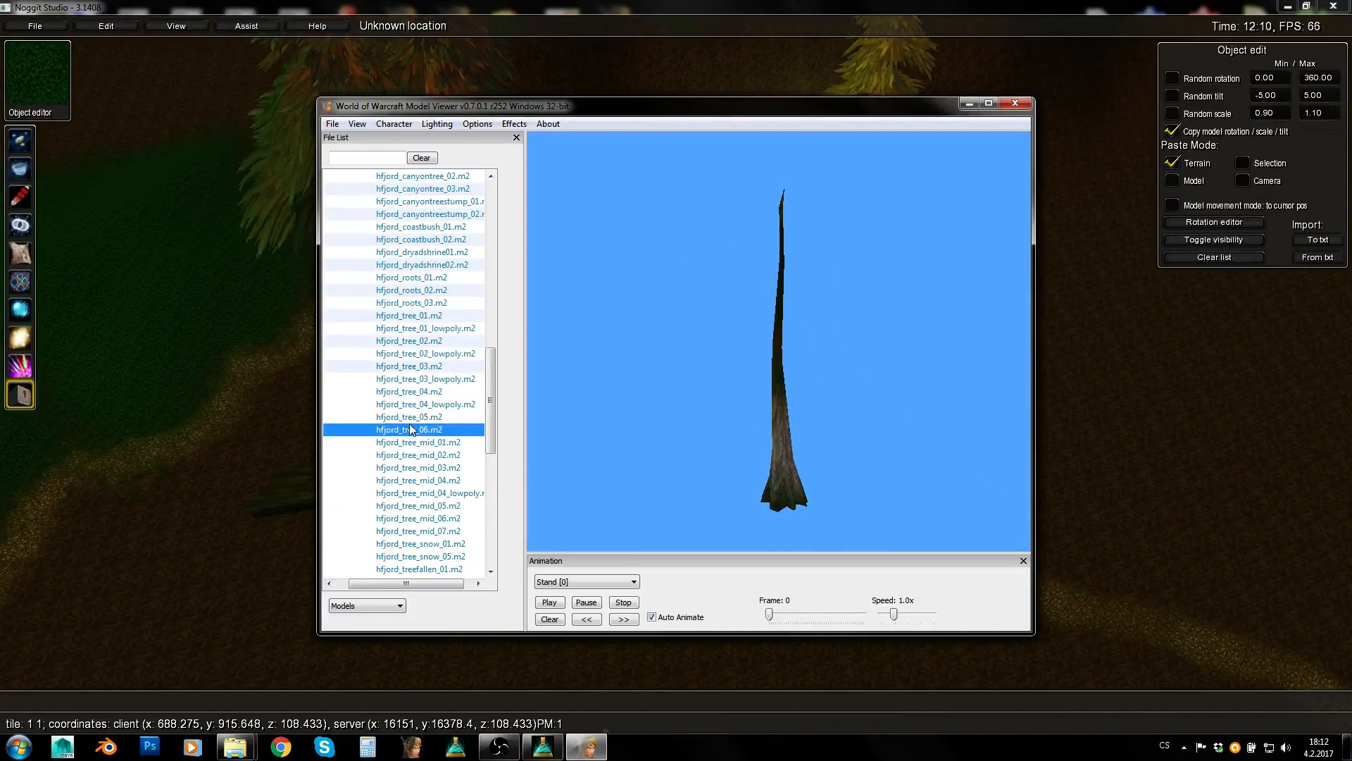
click(410, 421)
click(413, 392)
key(alt+Tab)
key(w)
key(d)
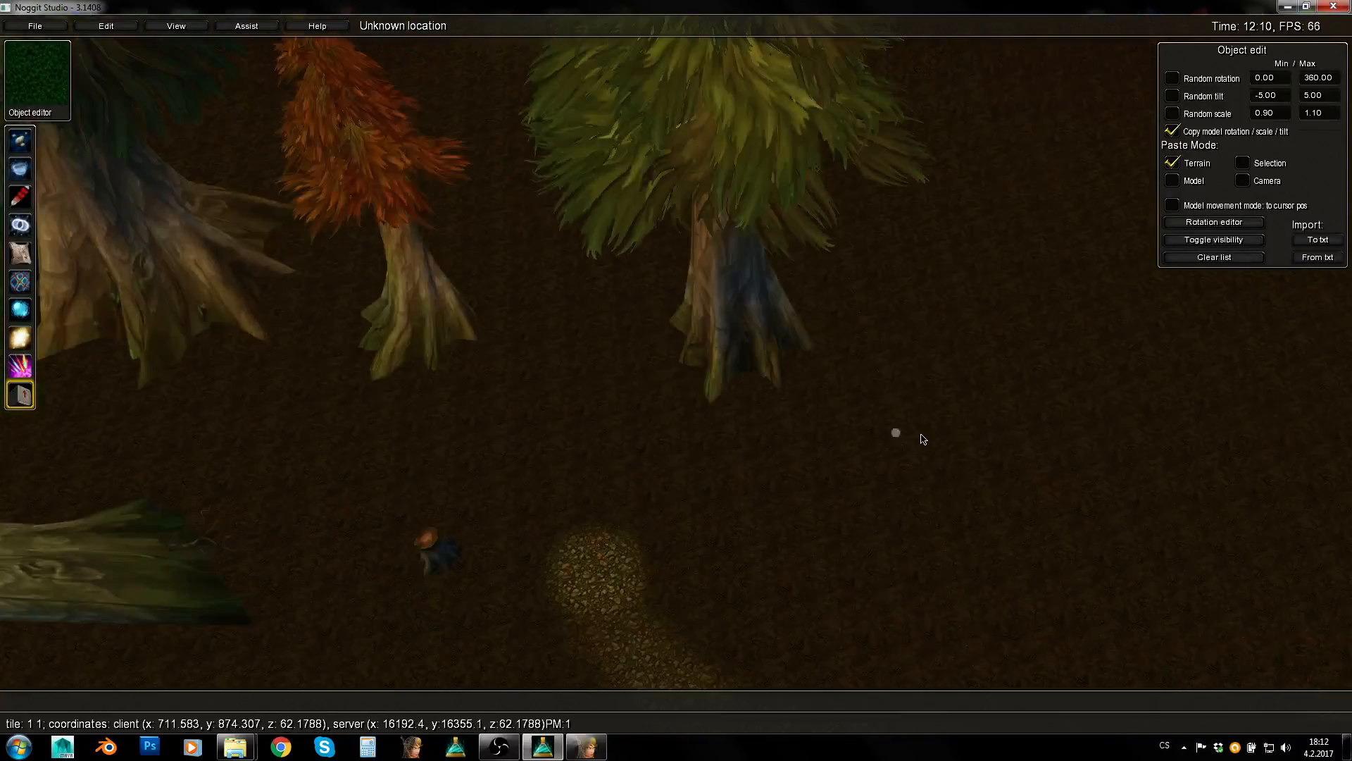
Load hfjord_tree_03.m2 and hfjord_tree_02.m2 one after the other in the model viewer and place each on the terrain to extend the row
click(587, 746)
click(437, 369)
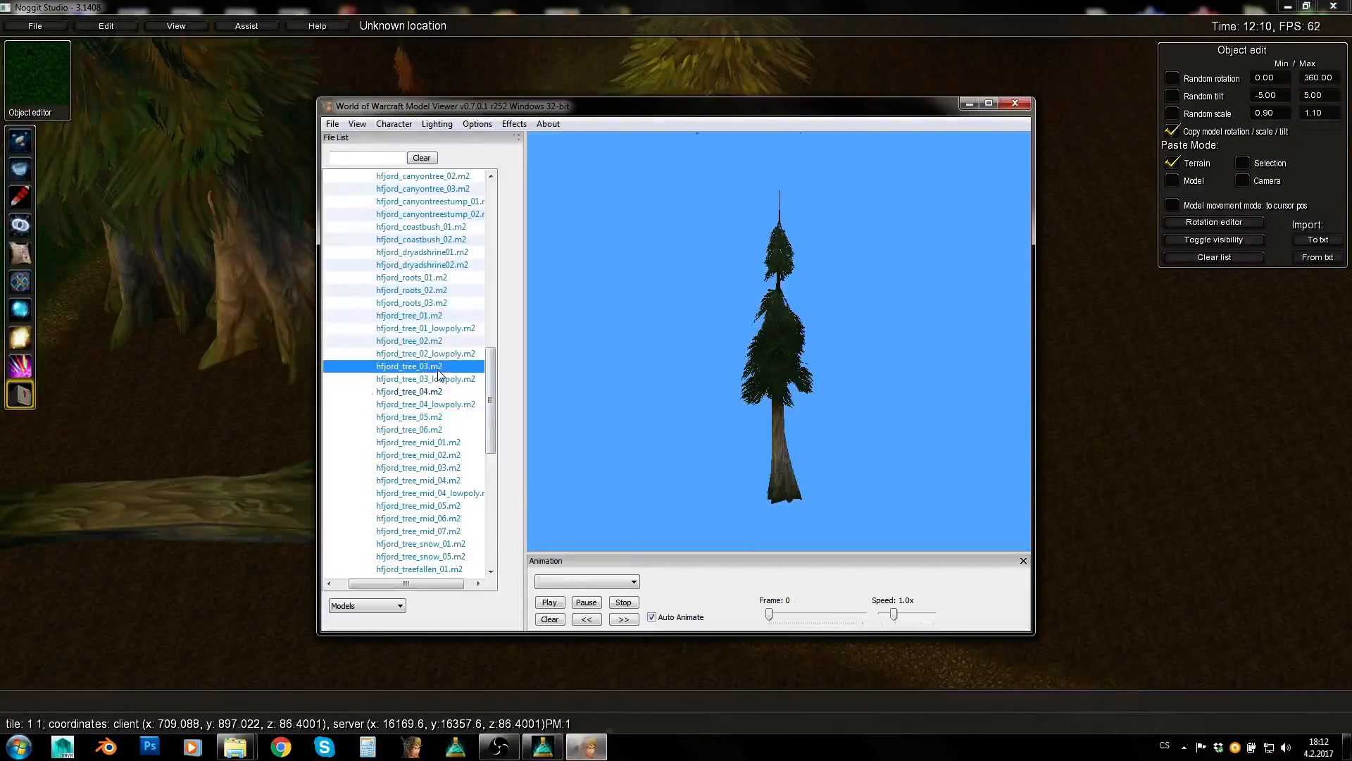
key(alt+Tab)
click(587, 747)
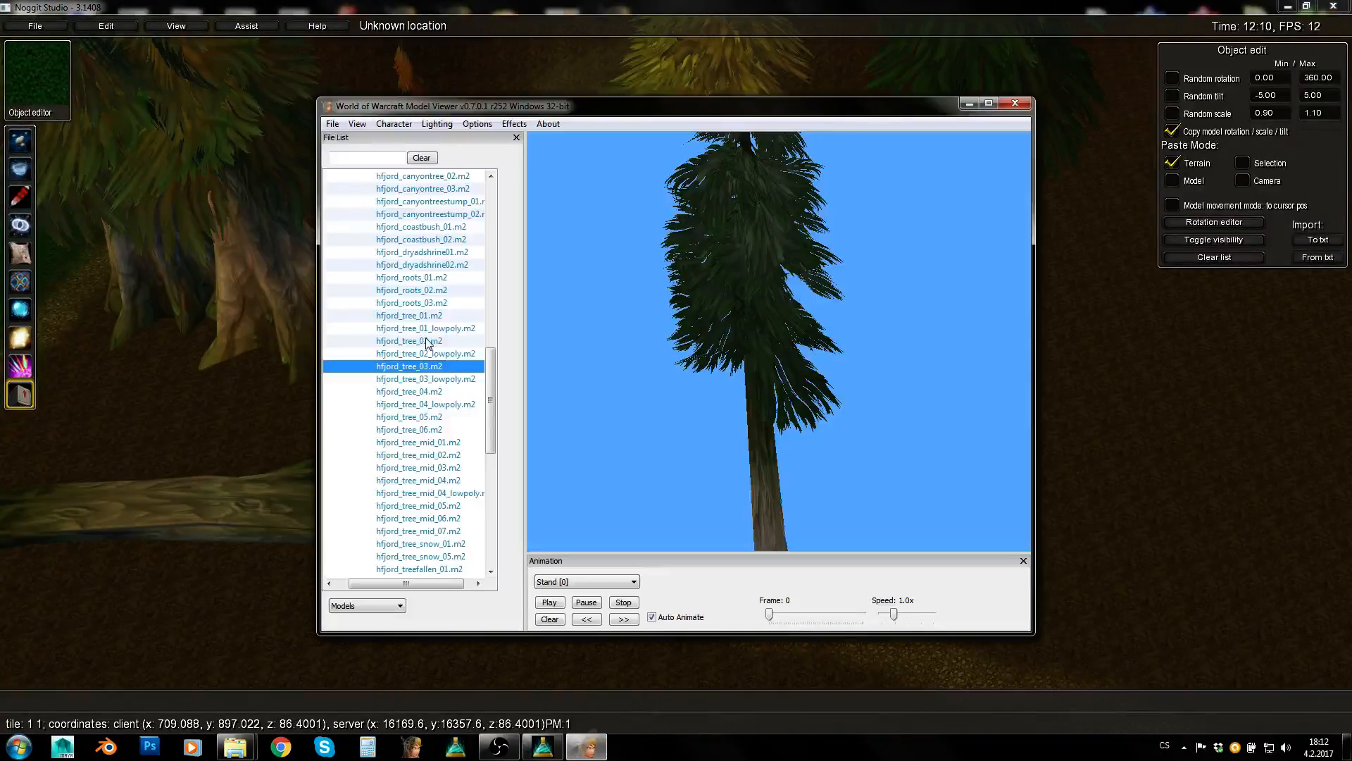
click(427, 341)
key(alt+Tab)
Load hfjord_tree_01.m2 in the model viewer and place it on the terrain at the end of the tree row
click(588, 747)
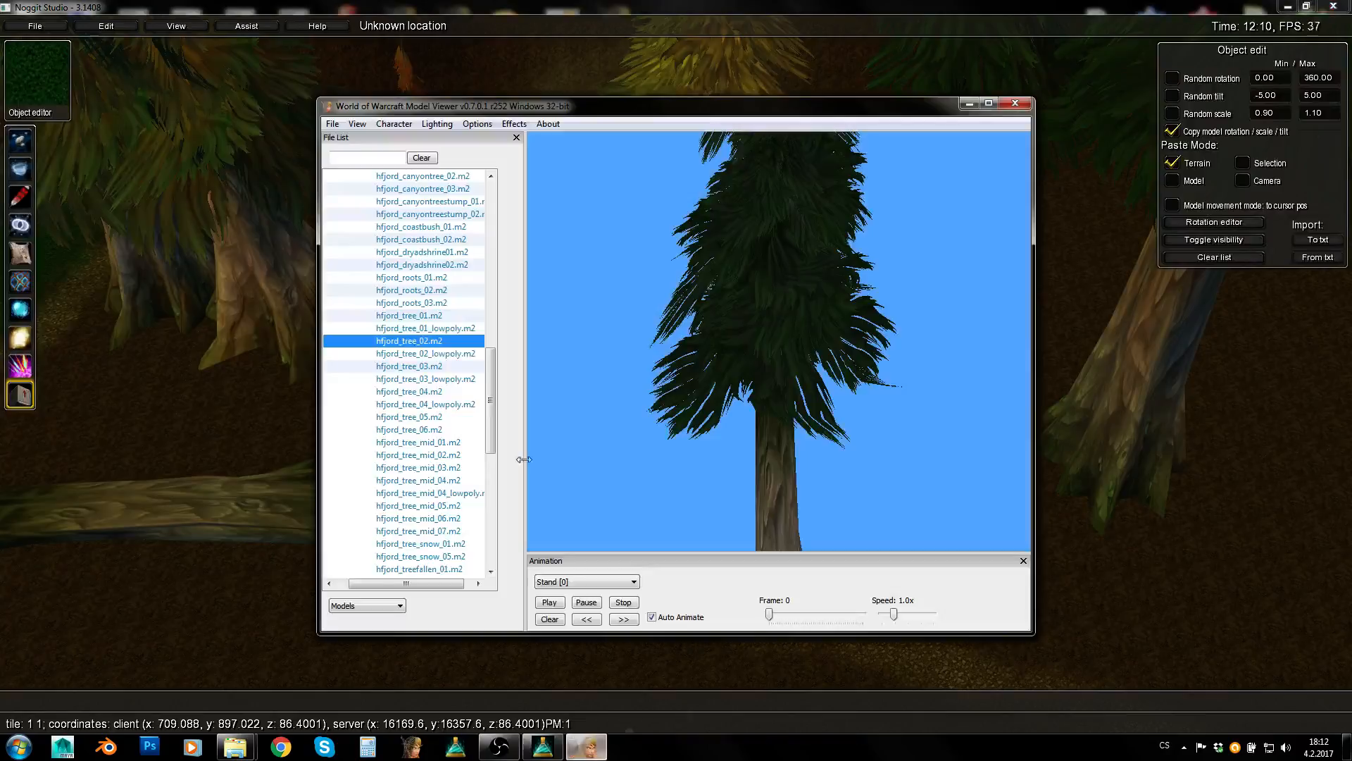
click(393, 315)
click(219, 436)
key(s)
key(s)
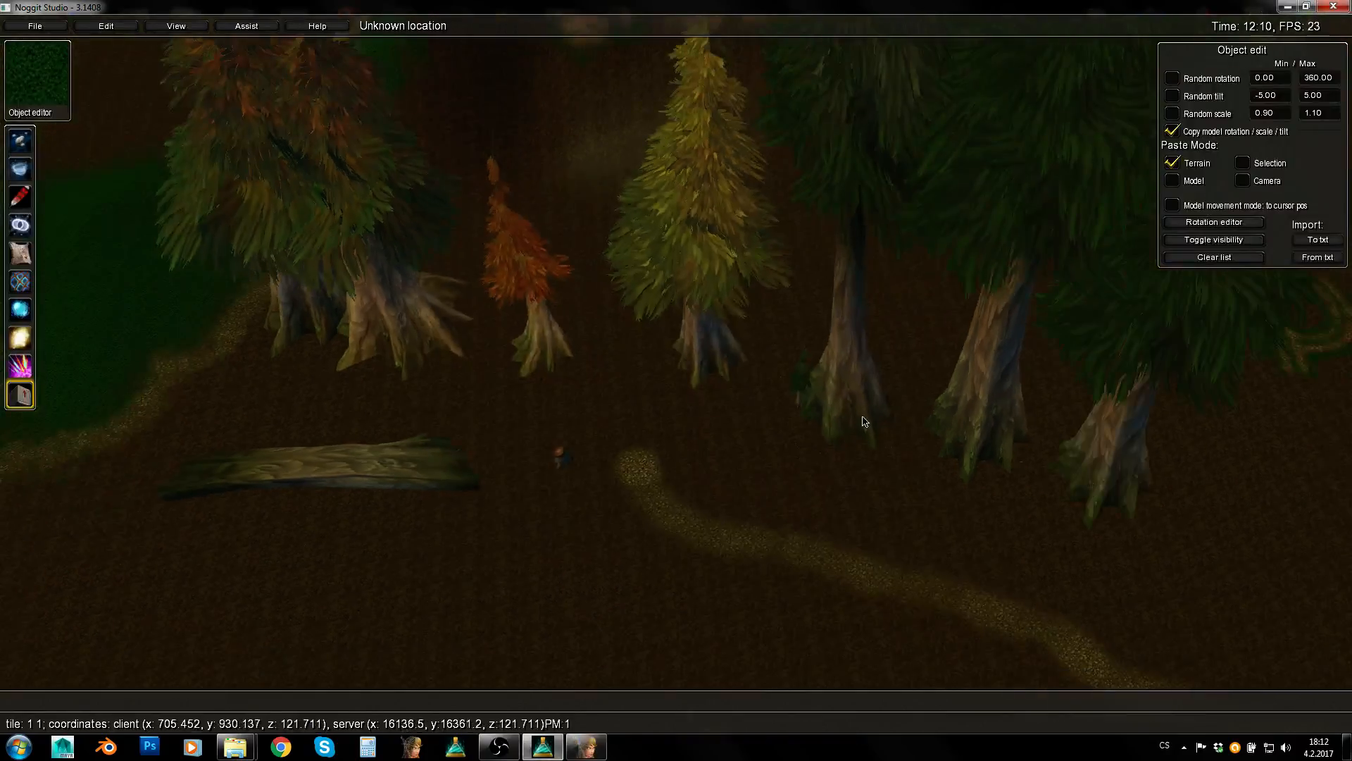
Move the outermost orange-green tree away from its neighbour so the two large trees no longer overlap
key(s)
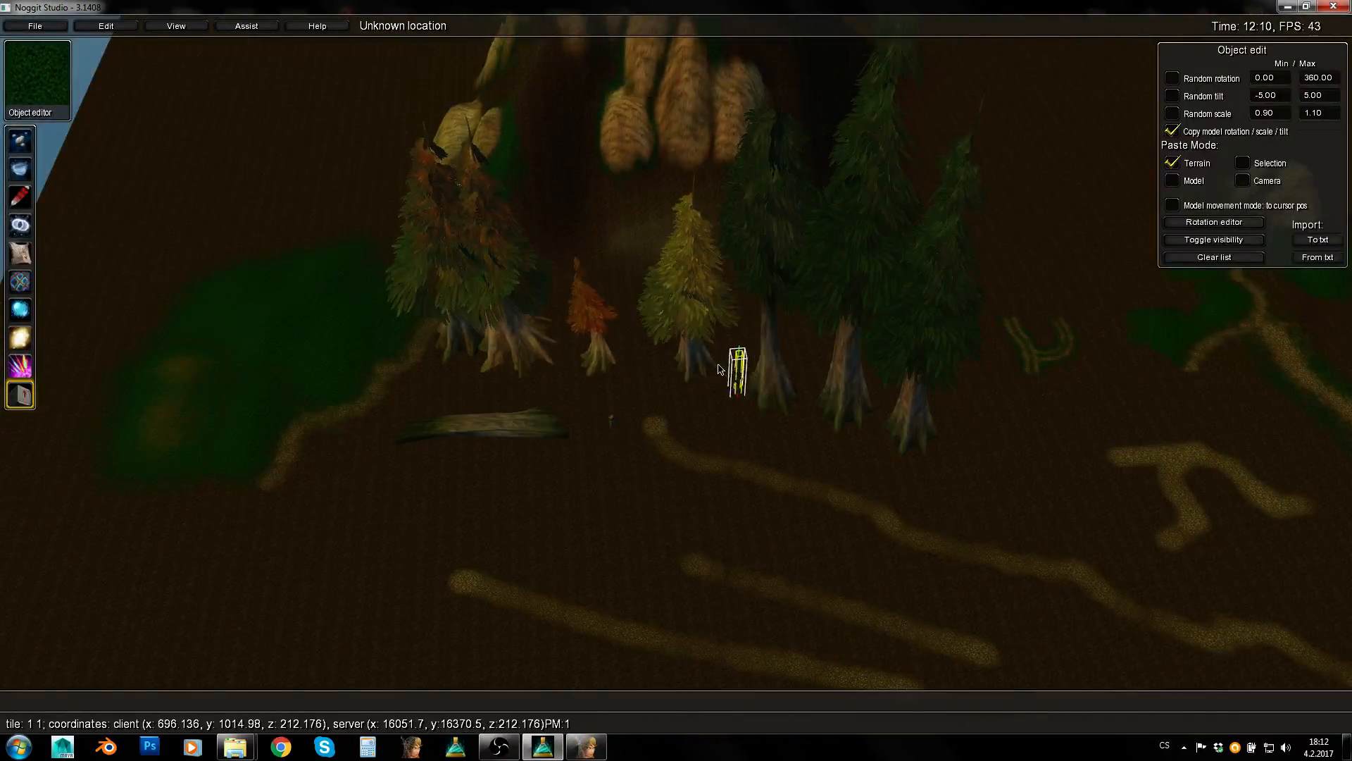
key(a)
key(w)
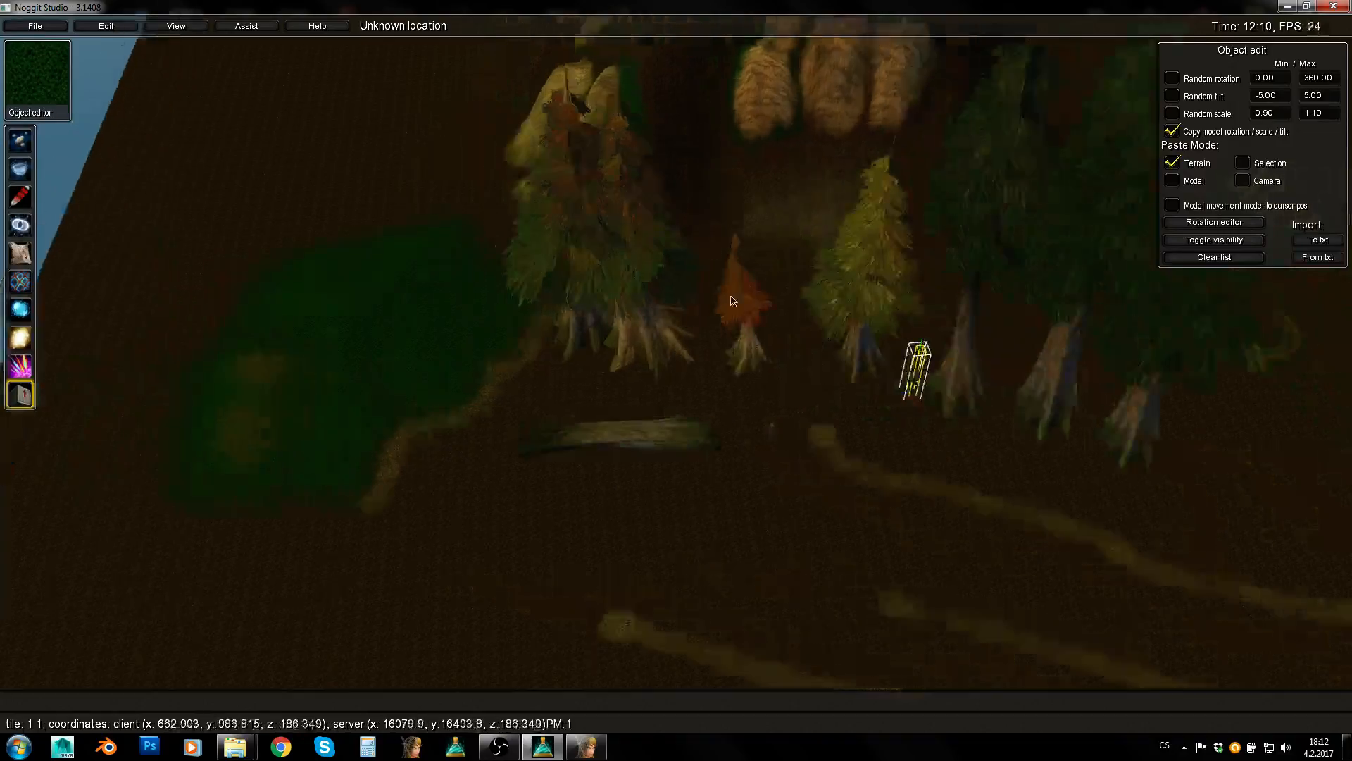
click(476, 303)
middle_drag(476, 303, 416, 317)
click(895, 480)
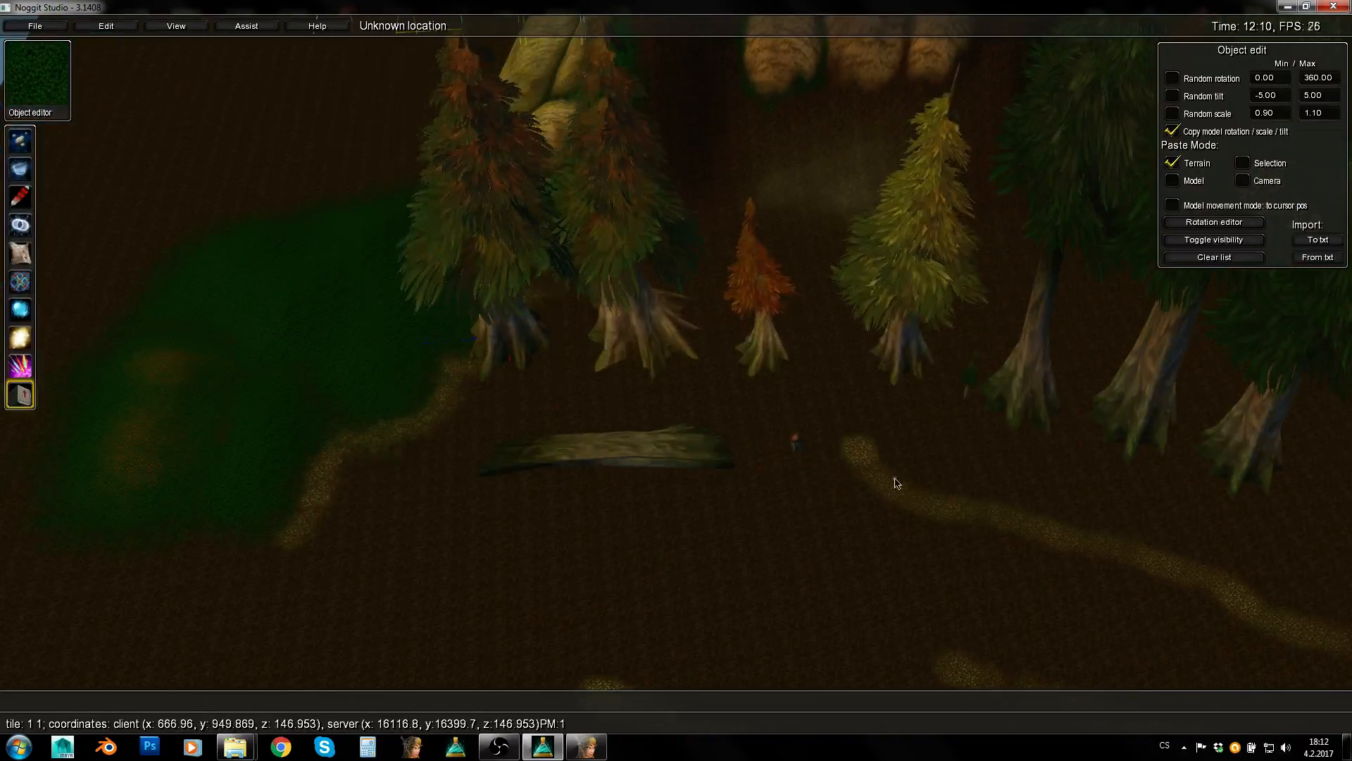
Move the yellow-green tree closer to the small orange tree
key(s)
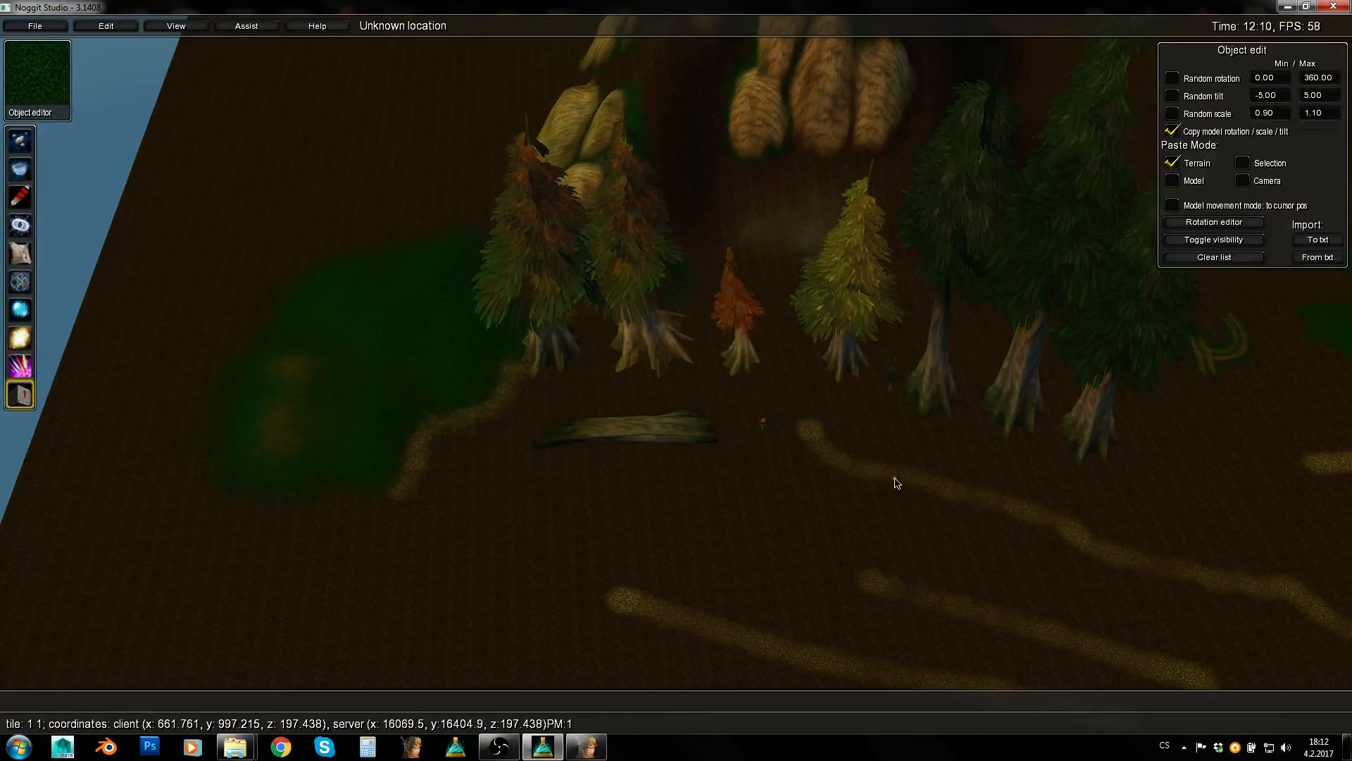
right_drag(895, 479, 948, 335)
key(e)
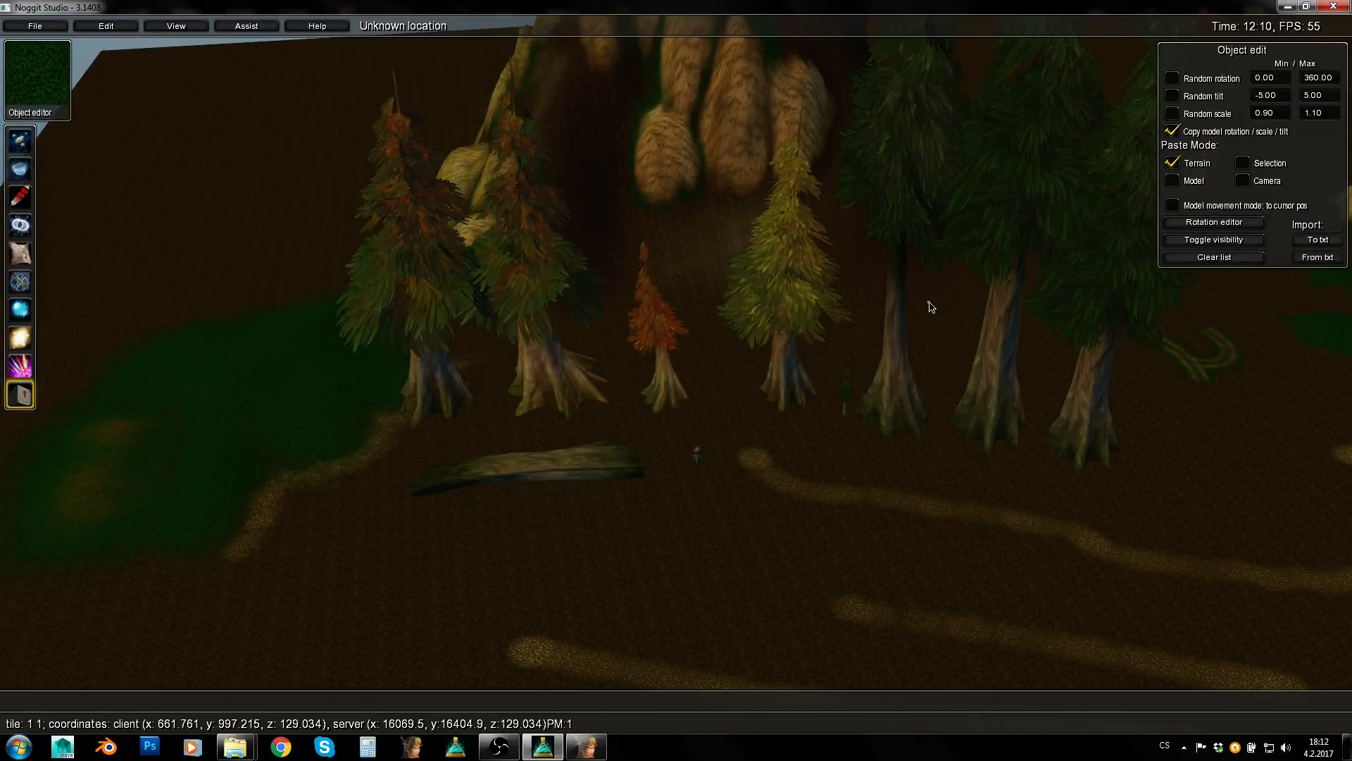
key(w)
right_drag(906, 368, 810, 256)
key(d)
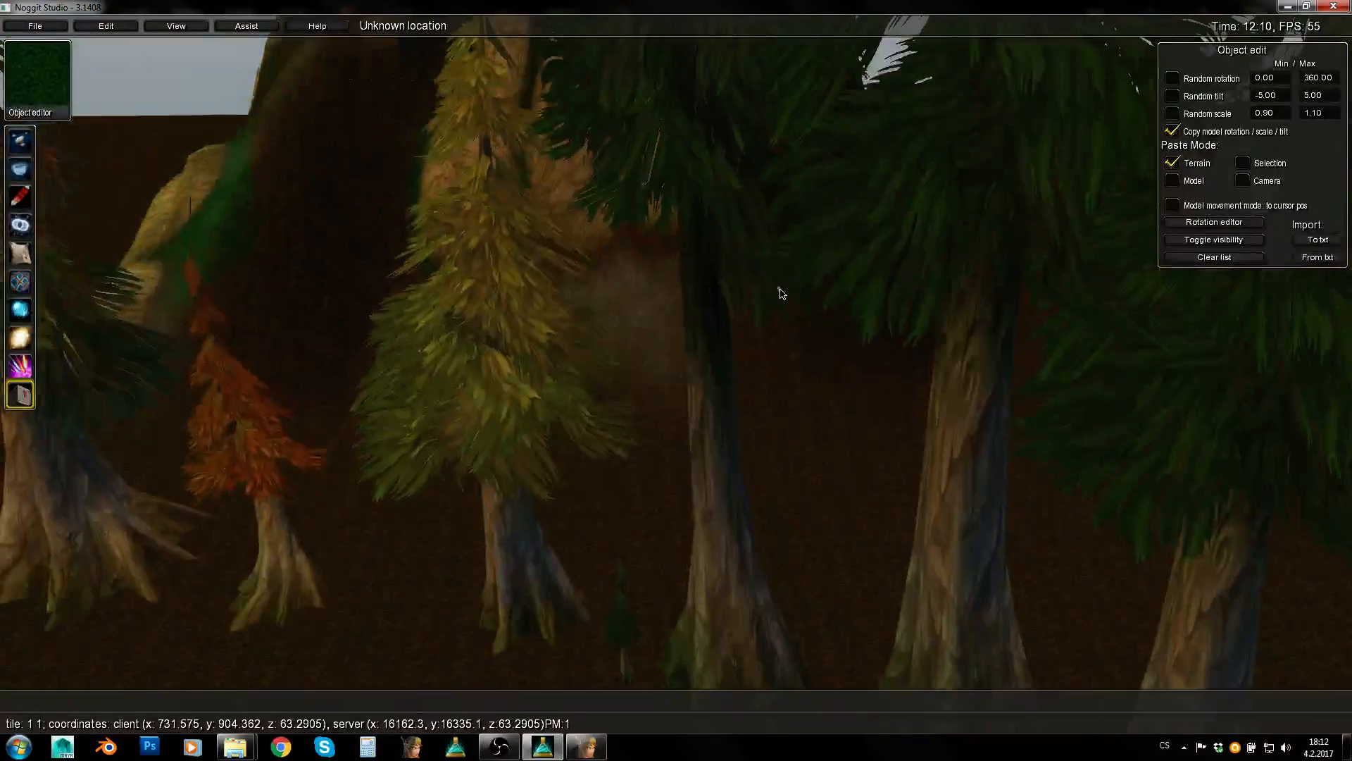
key(s)
right_drag(745, 314, 687, 350)
click(663, 313)
middle_drag(663, 313, 549, 302)
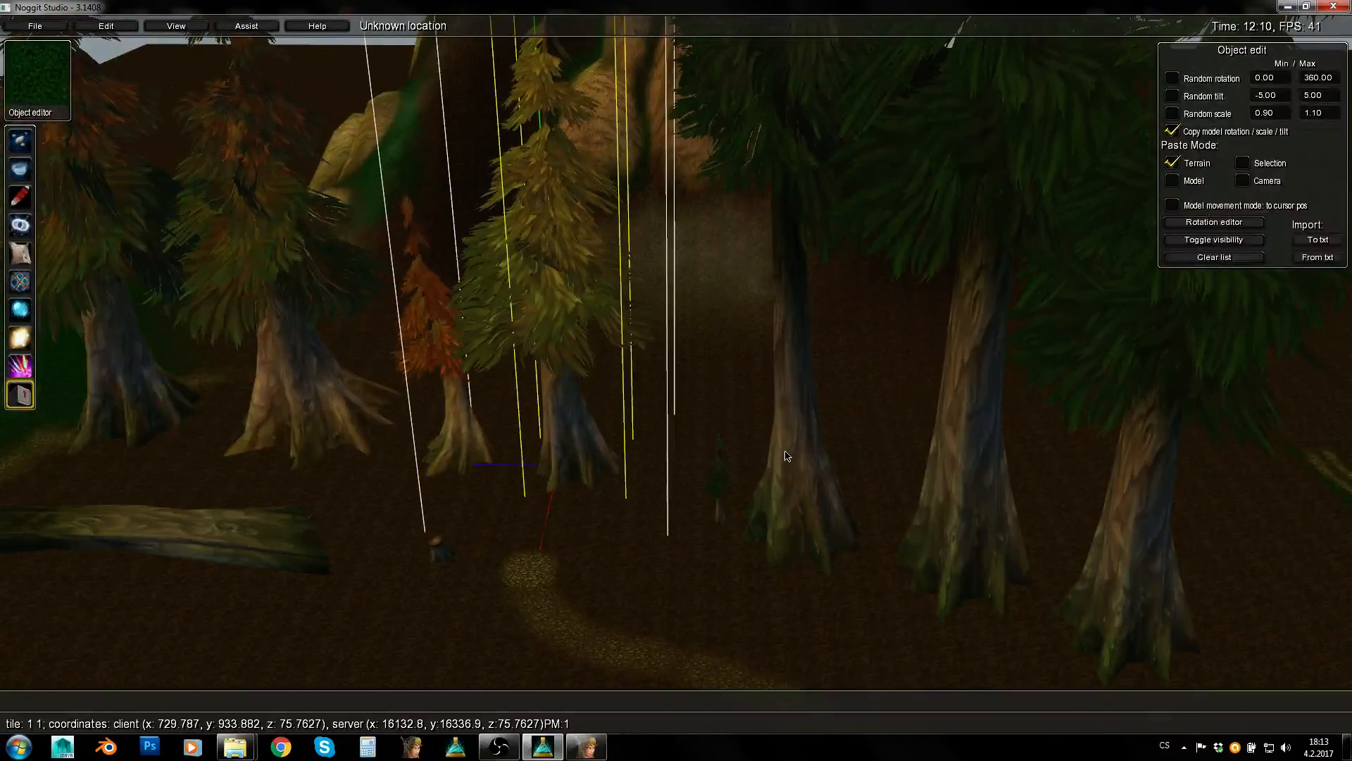
Move the three tall dark green trees back so they line up with the rest of the row
click(785, 456)
middle_drag(785, 456, 757, 338)
click(968, 458)
click(988, 400)
middle_drag(988, 401, 959, 345)
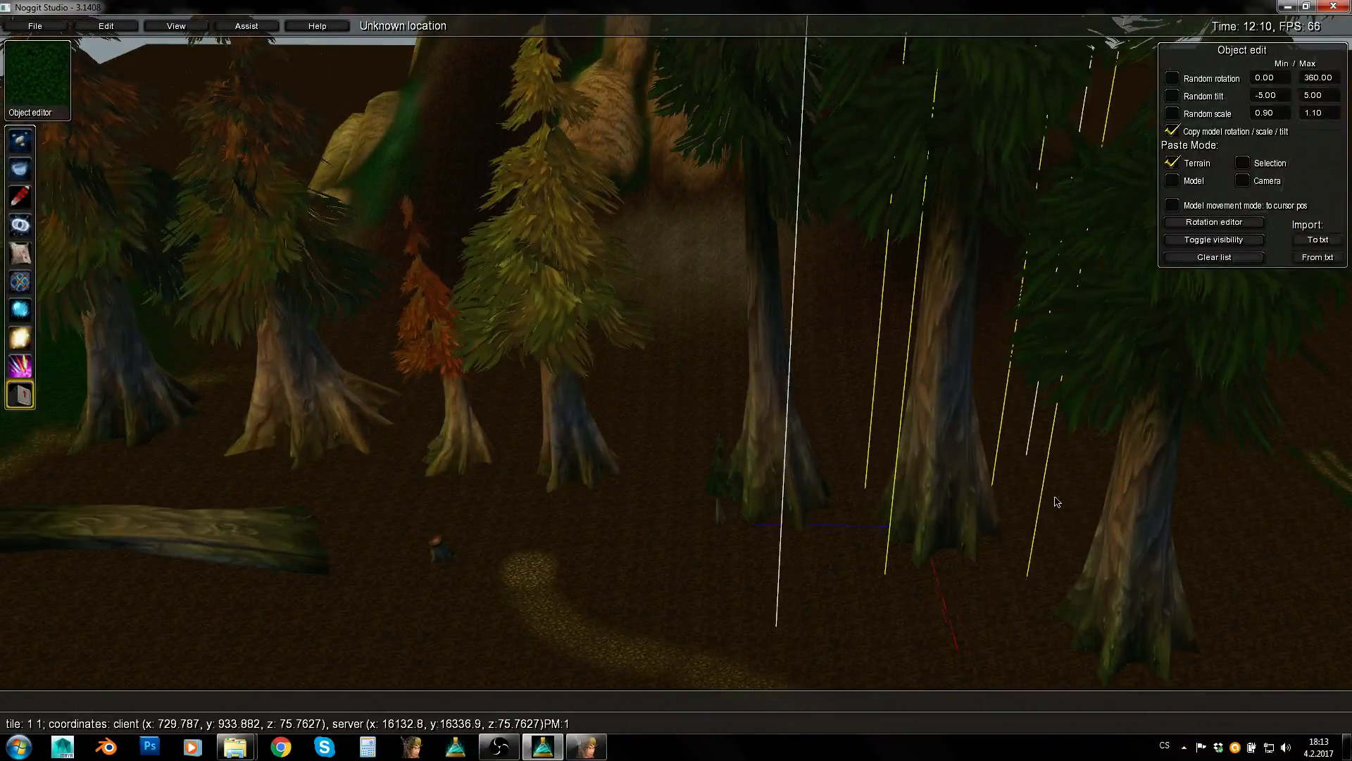
click(1084, 527)
click(1120, 535)
middle_drag(1119, 535, 1081, 427)
Move the small green tree into the gap between the yellow-green tree and the first tall dark green tree
click(715, 478)
middle_drag(715, 481, 675, 365)
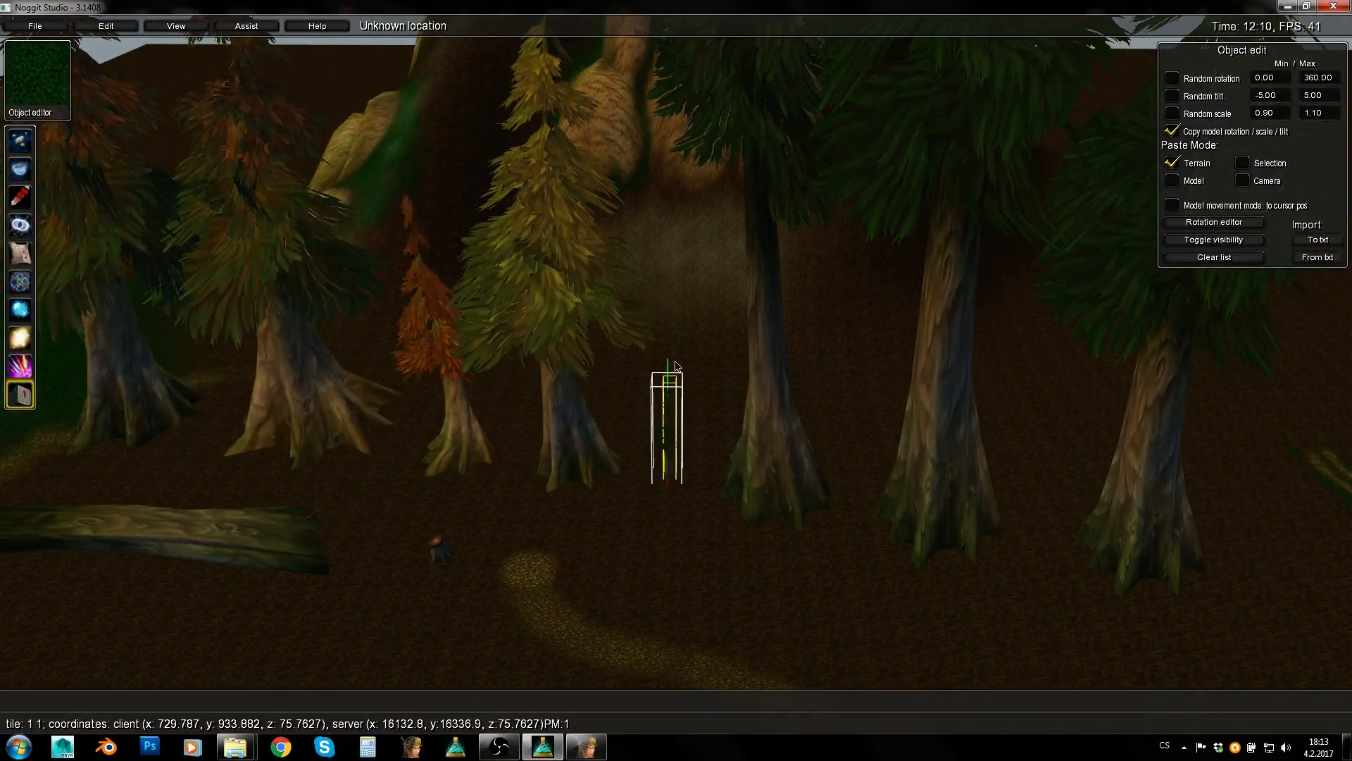
key(s)
key(a)
key(s)
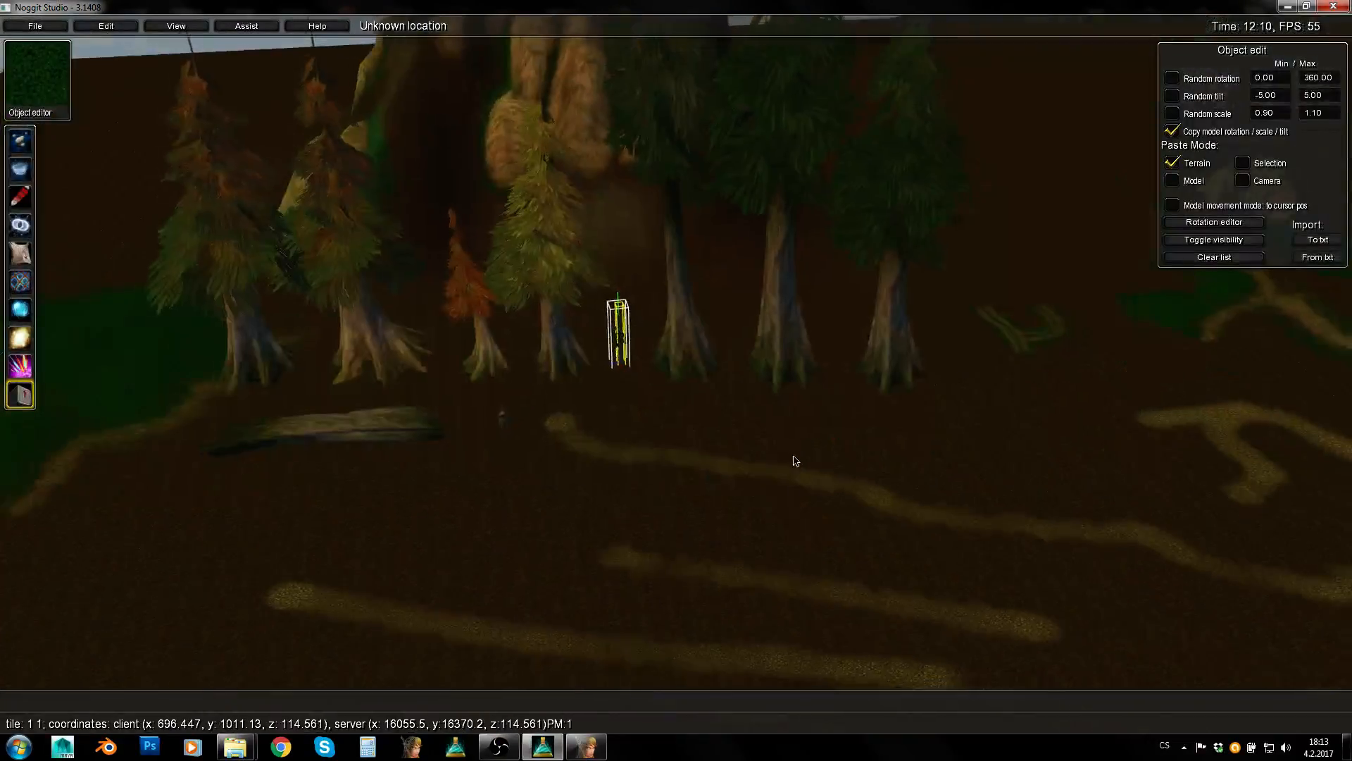
key(w)
key(w)
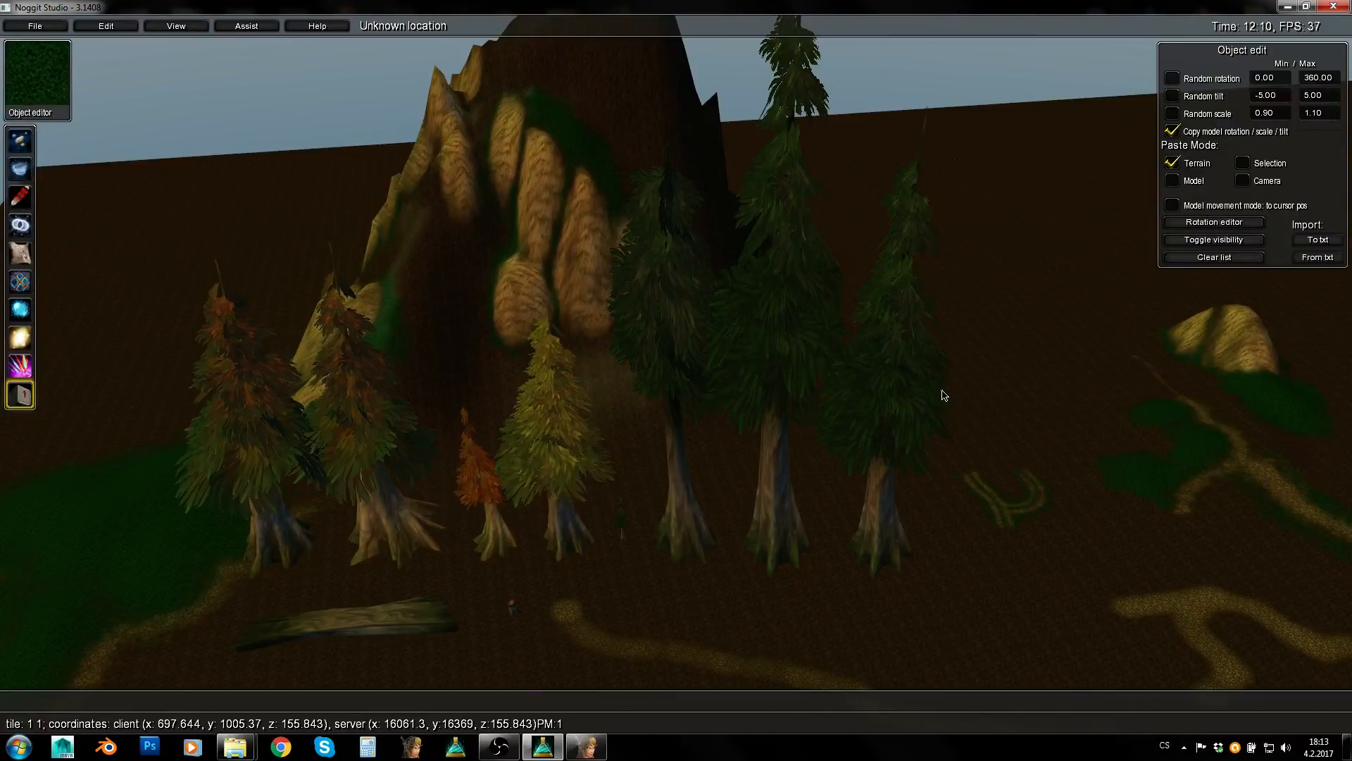
Scale the small green tree up to the size of its tall neighbours and enlarge the small orange tree slightly
key(w)
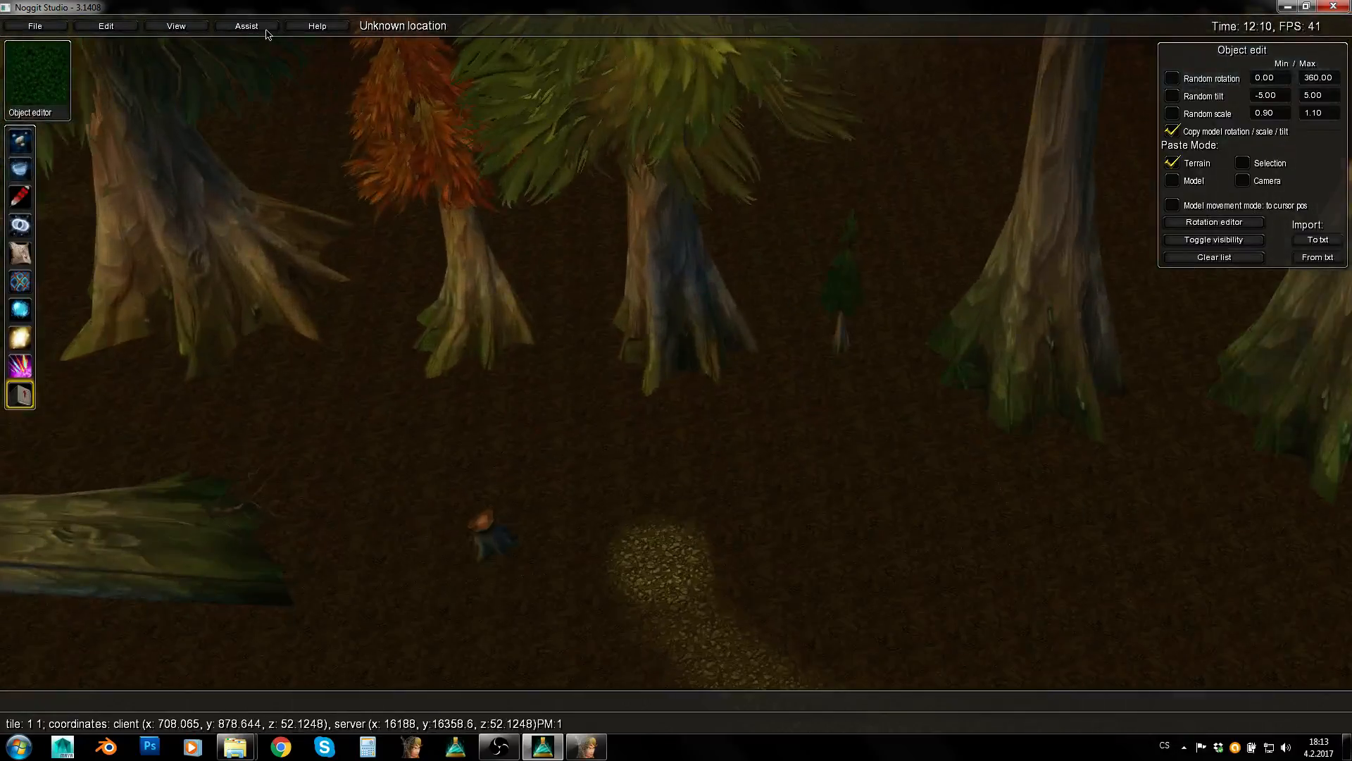
key(s)
click(796, 297)
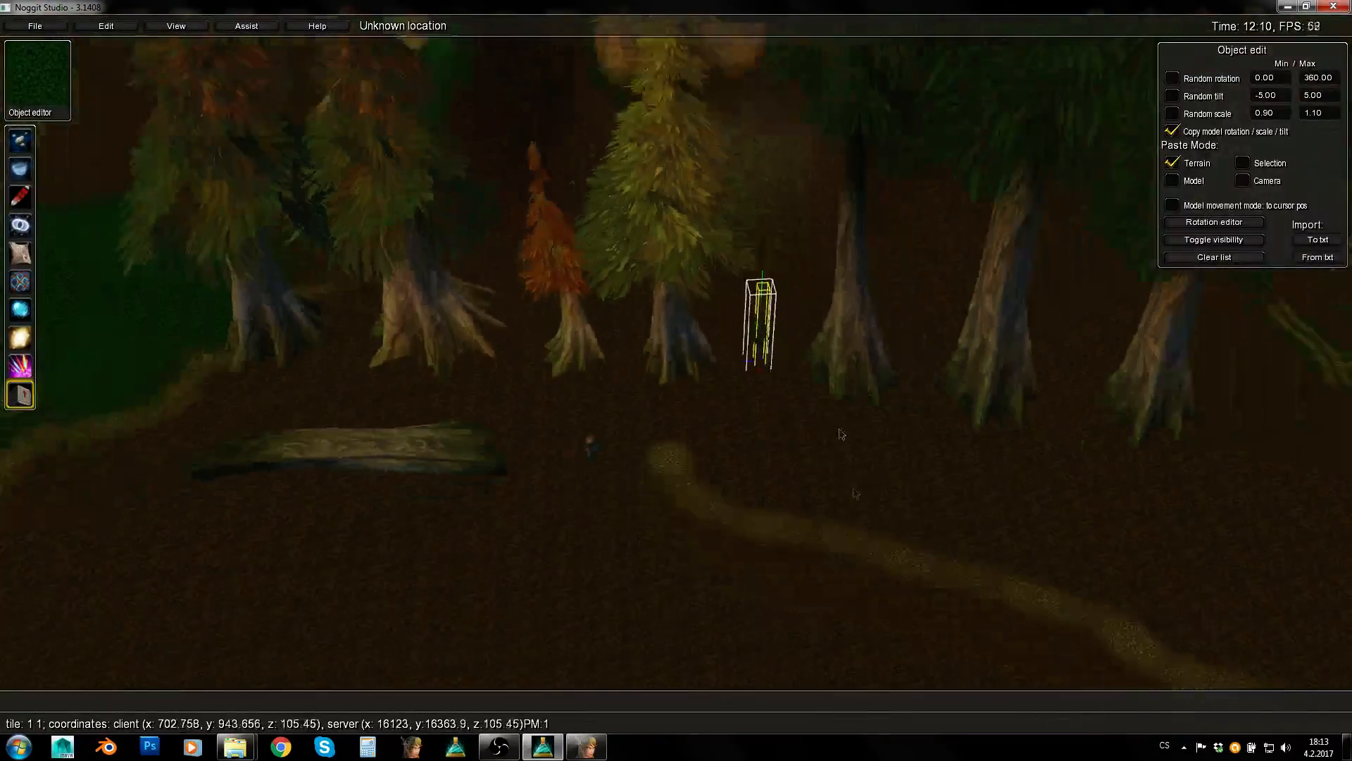
key(s)
drag(796, 404, 577, 423)
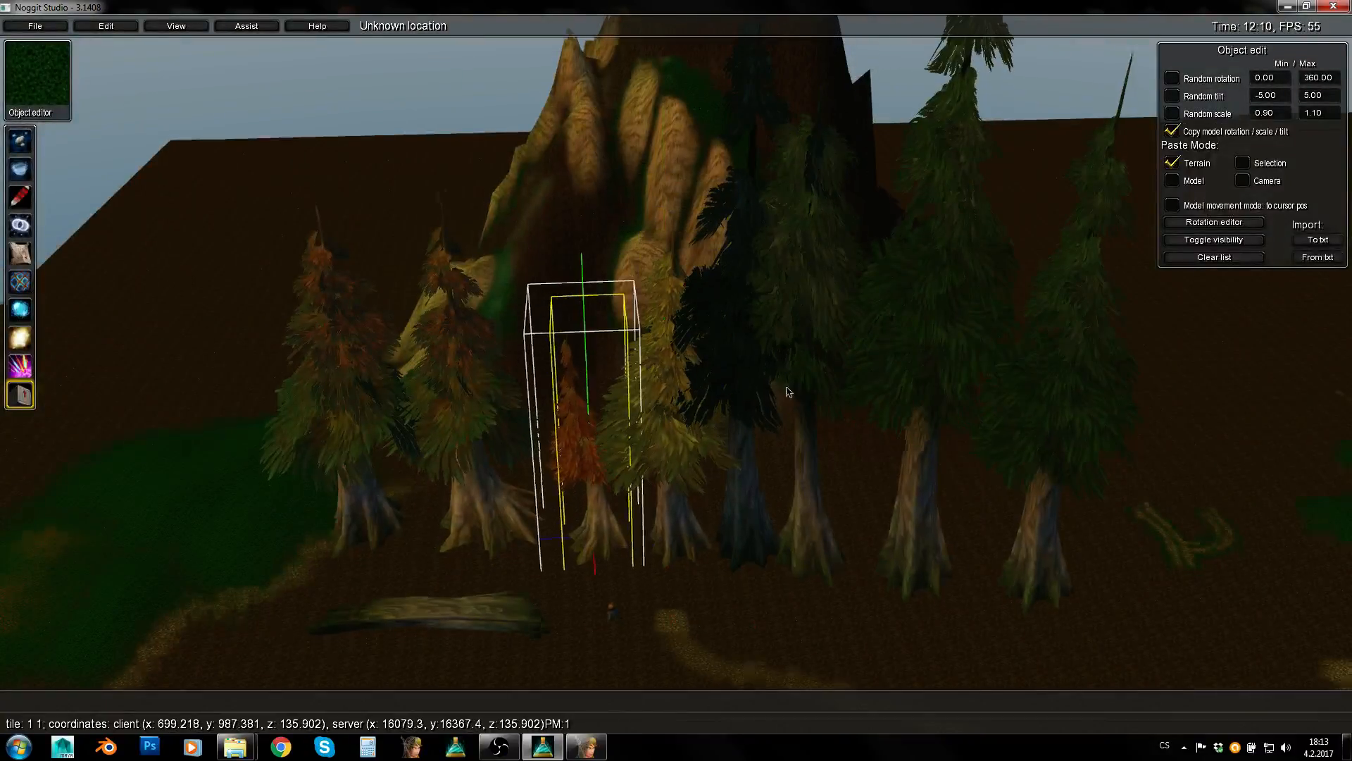
Add the Human scale helper model to the bare ground beside the gravel path
key(w)
key(s)
click(246, 25)
key(w)
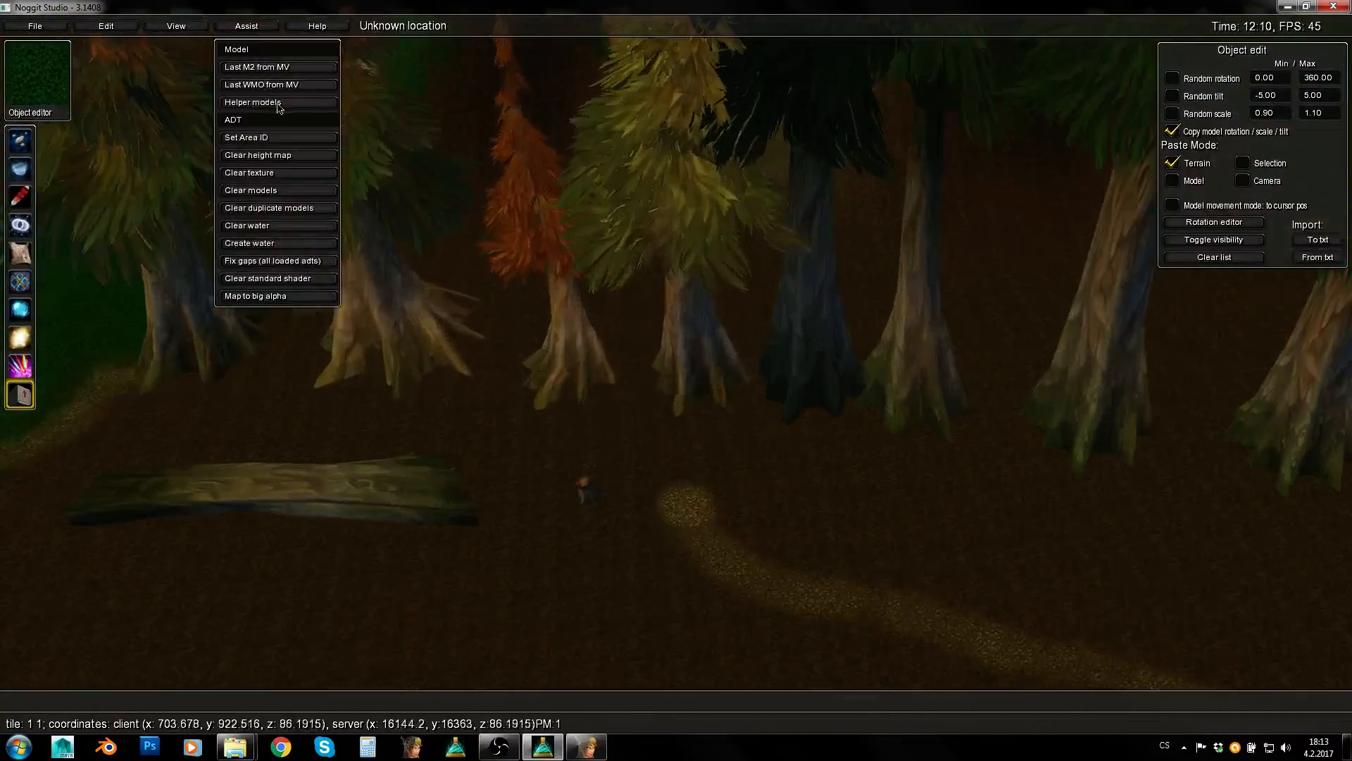
click(253, 104)
key(w)
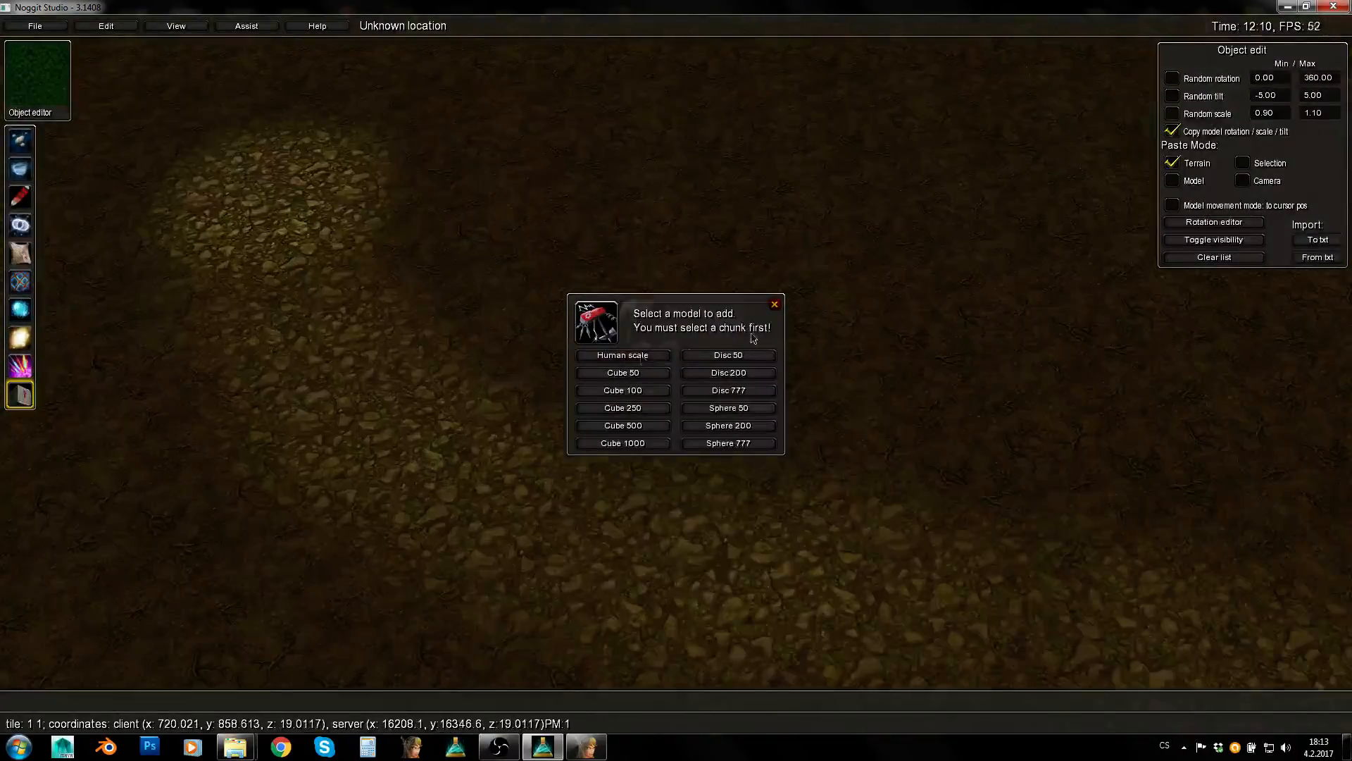
click(775, 303)
key(ctrl+v)
Move the human model to a new spot on the bare ground
shift+right_drag(722, 349, 552, 425)
key(w)
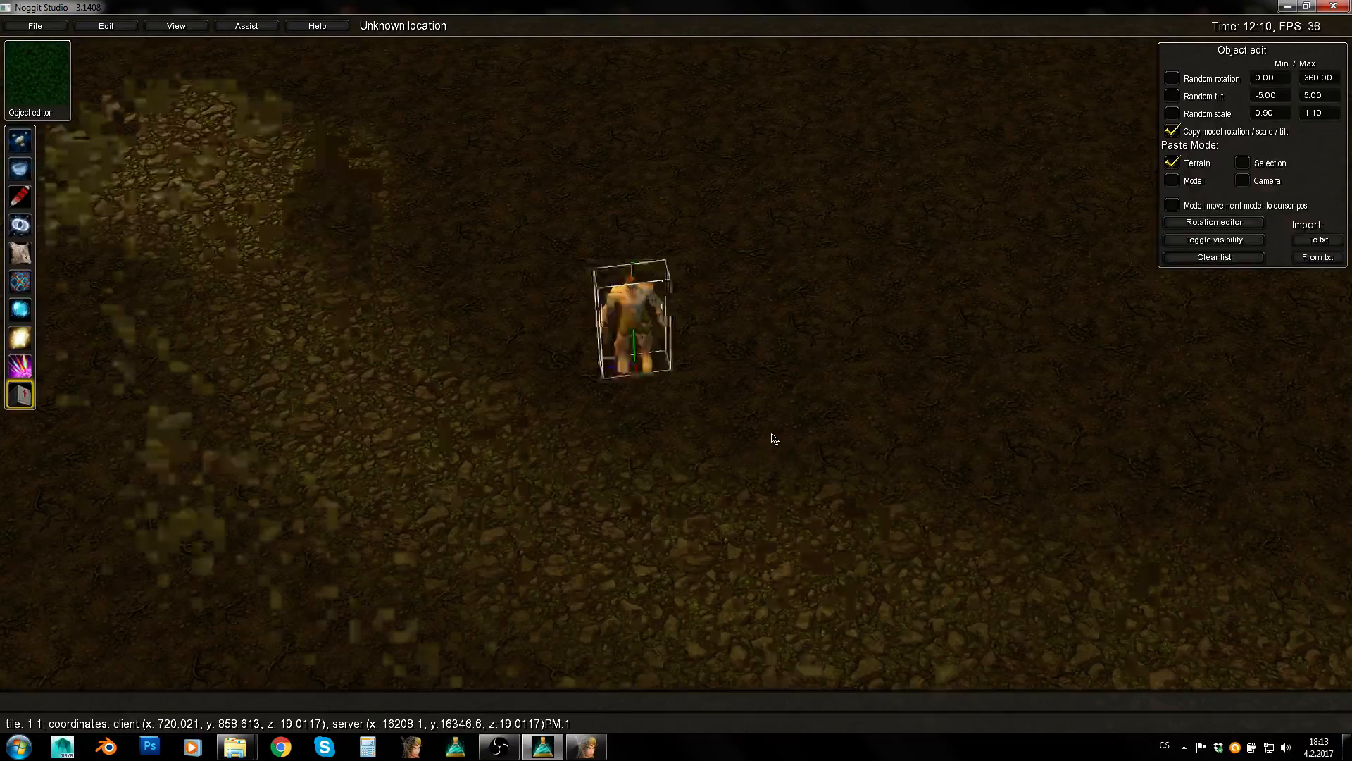
key(w)
right_drag(697, 364, 880, 492)
key(q)
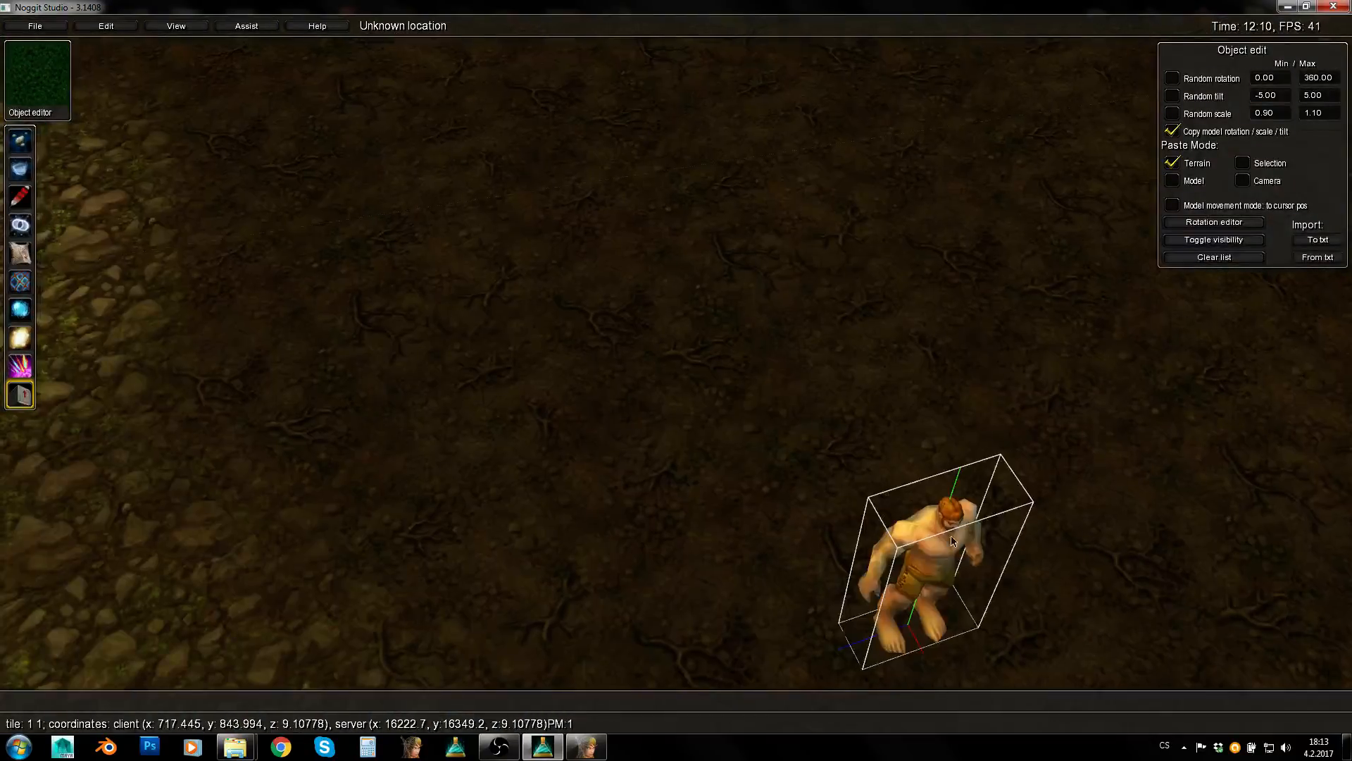
middle_drag(929, 528, 914, 513)
Rotate the human model about its vertical axis until it stands side-on, and compare its size with the tree row
shift+right_drag(903, 510, 854, 487)
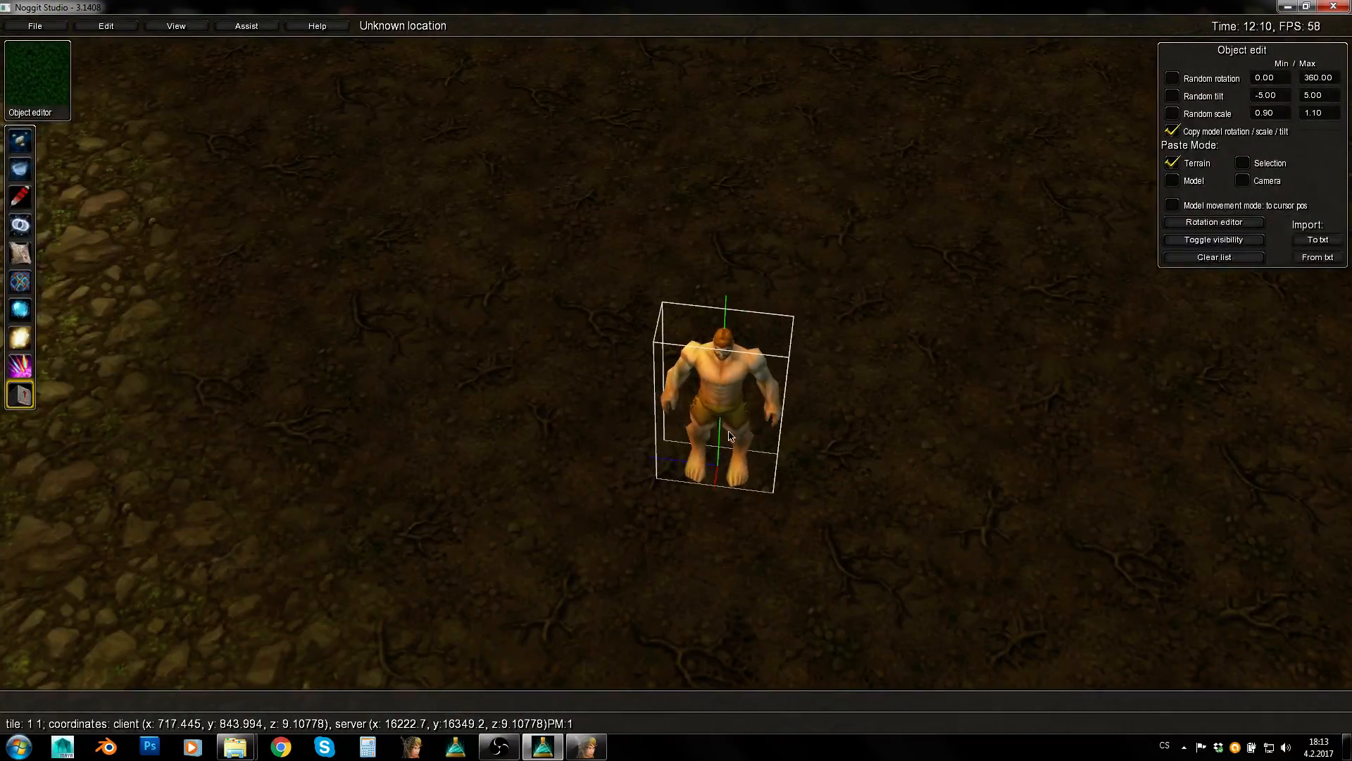
shift+right_drag(728, 430, 676, 464)
shift+right_drag(559, 516, 780, 541)
shift+drag(287, 400, 826, 526)
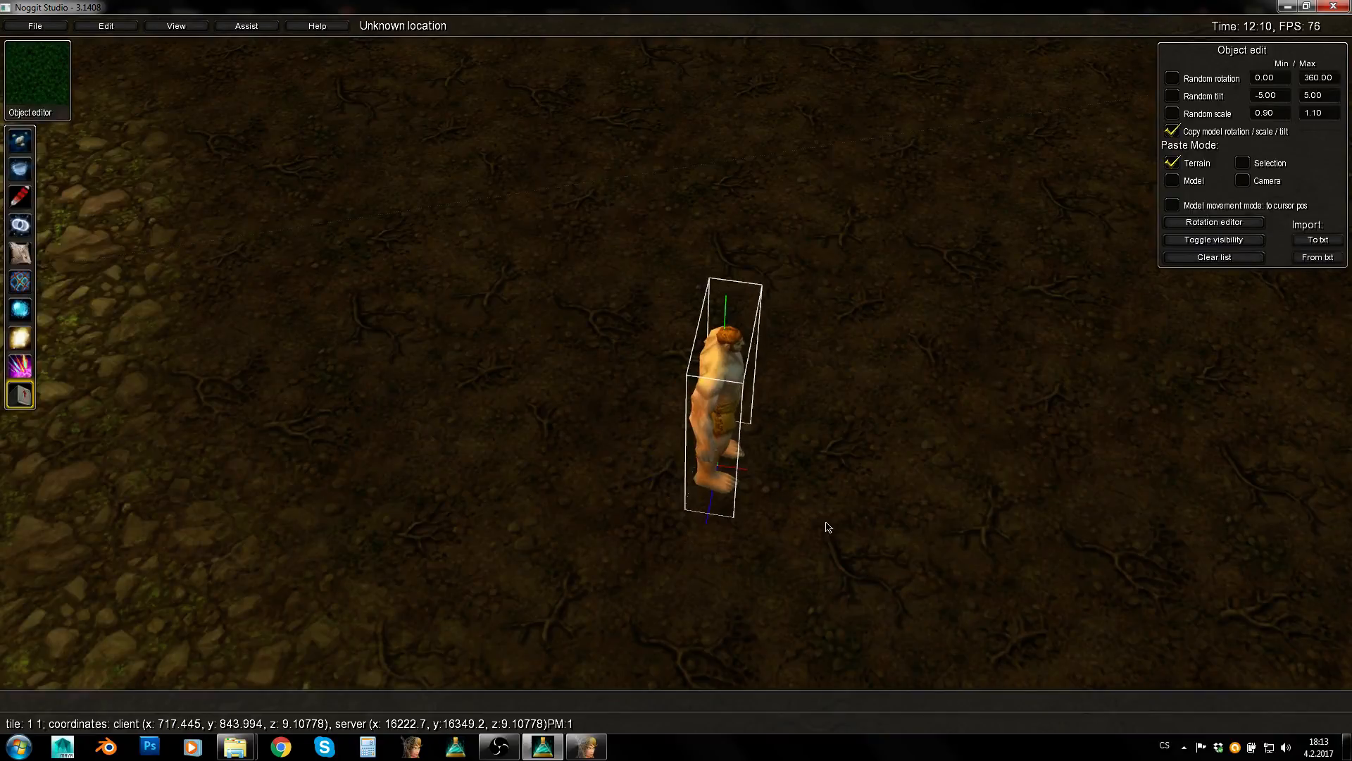
key(s)
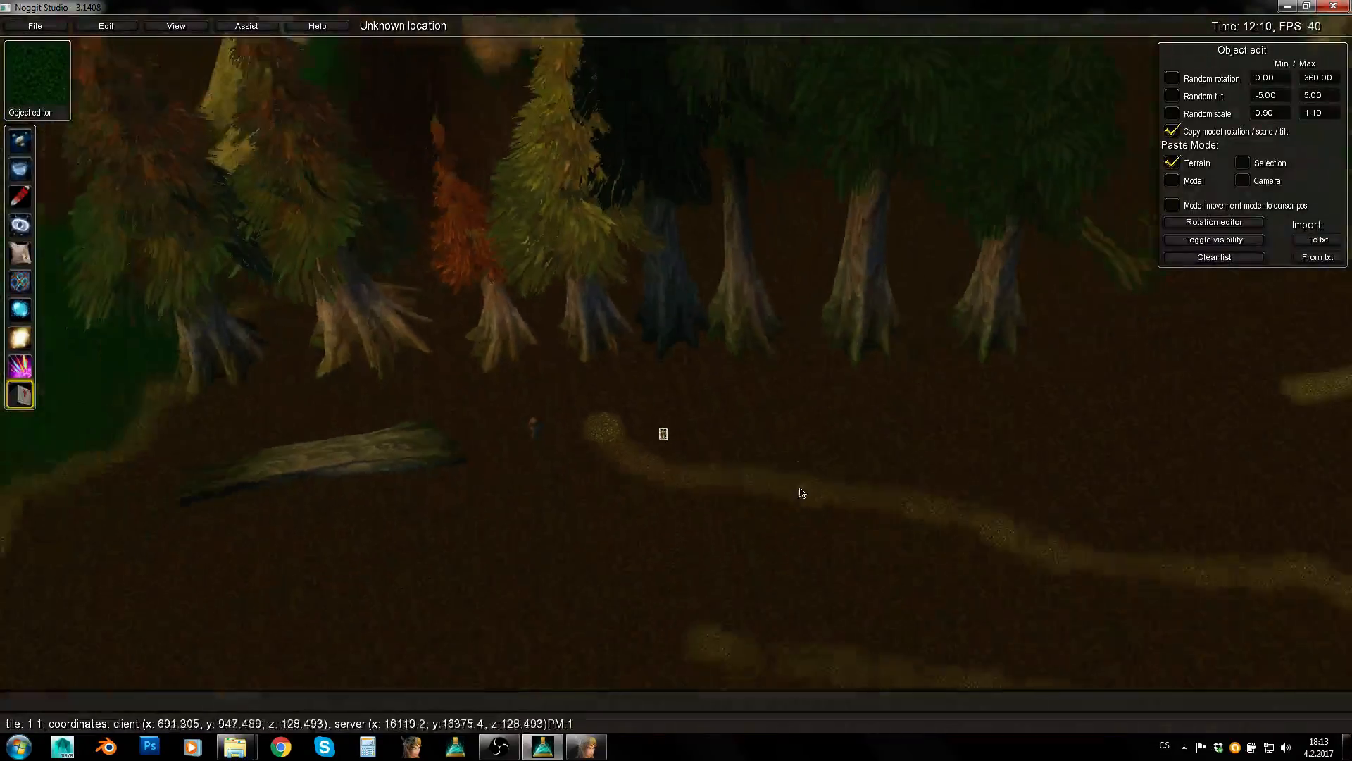
key(w)
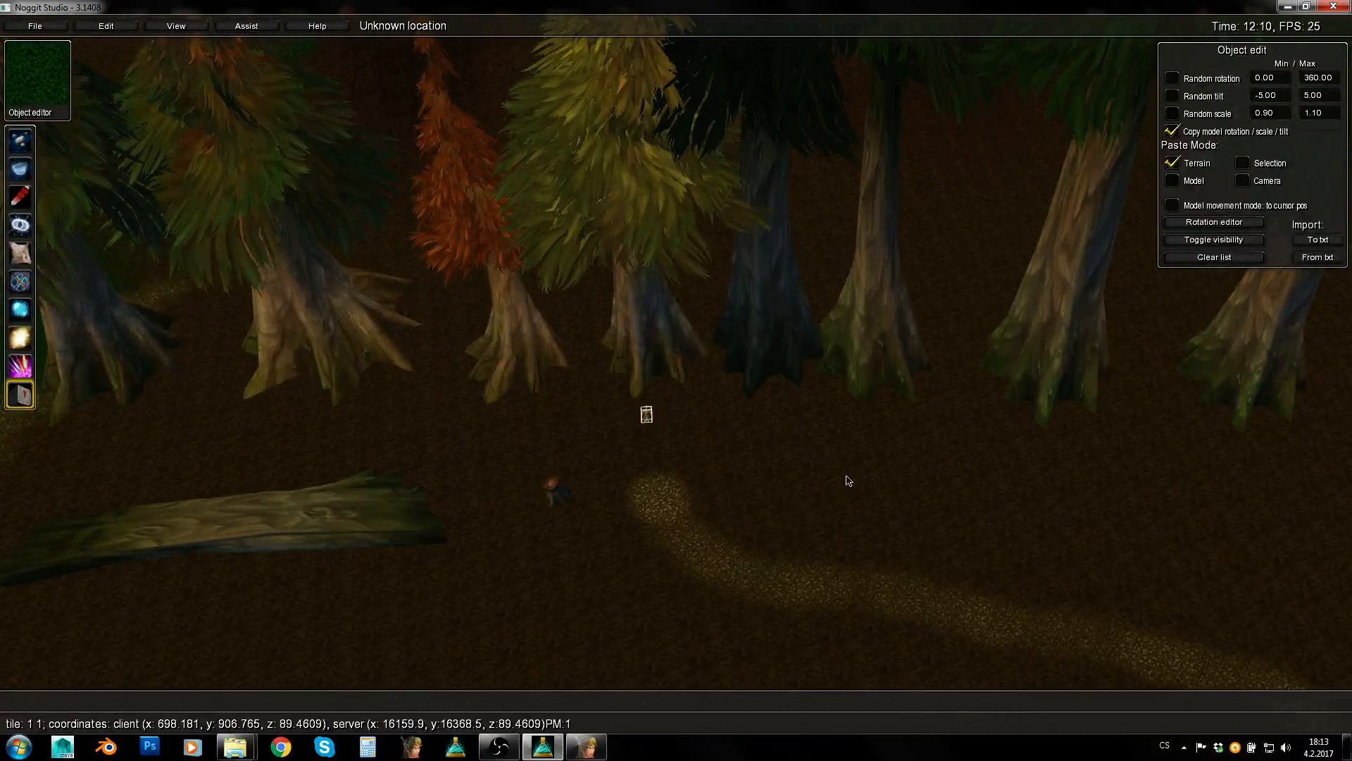
Scale down the two orange-green trees at the start of the row
key(s)
key(w)
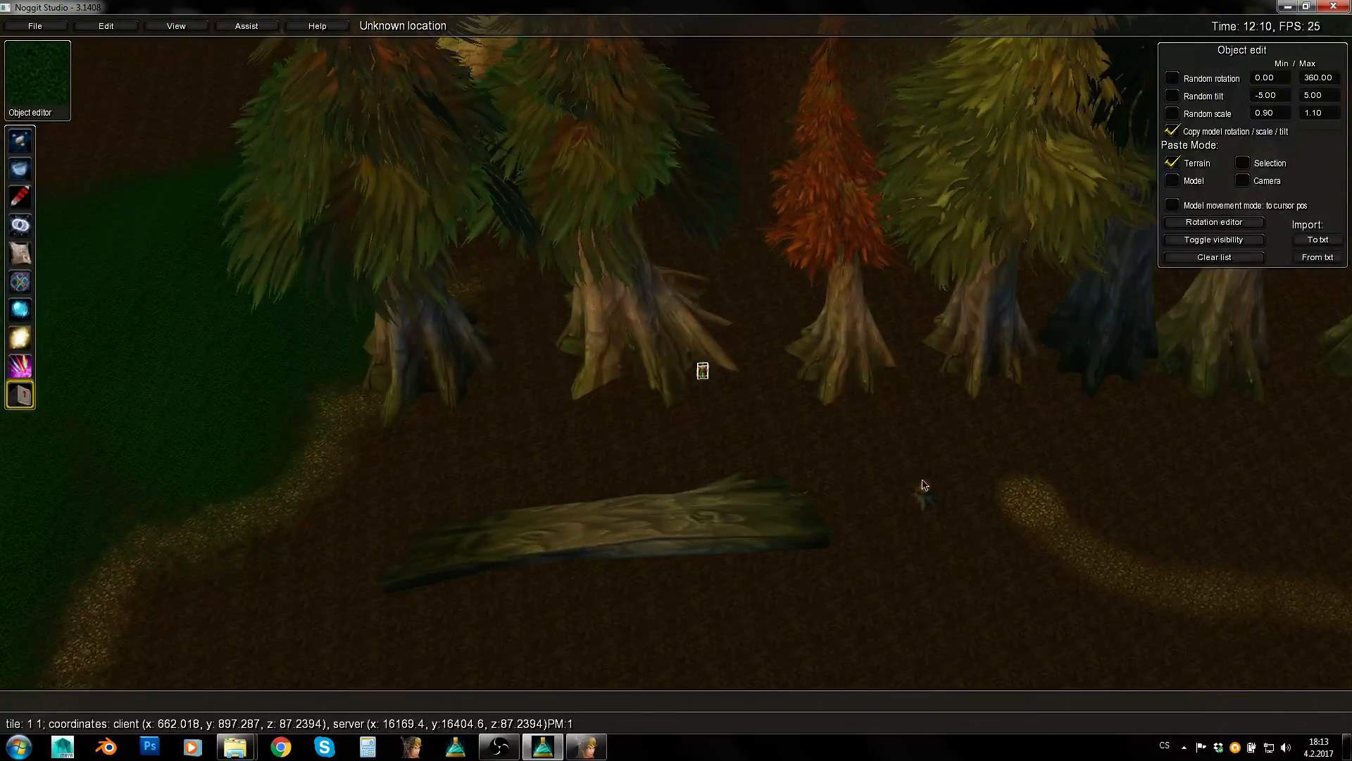
key(s)
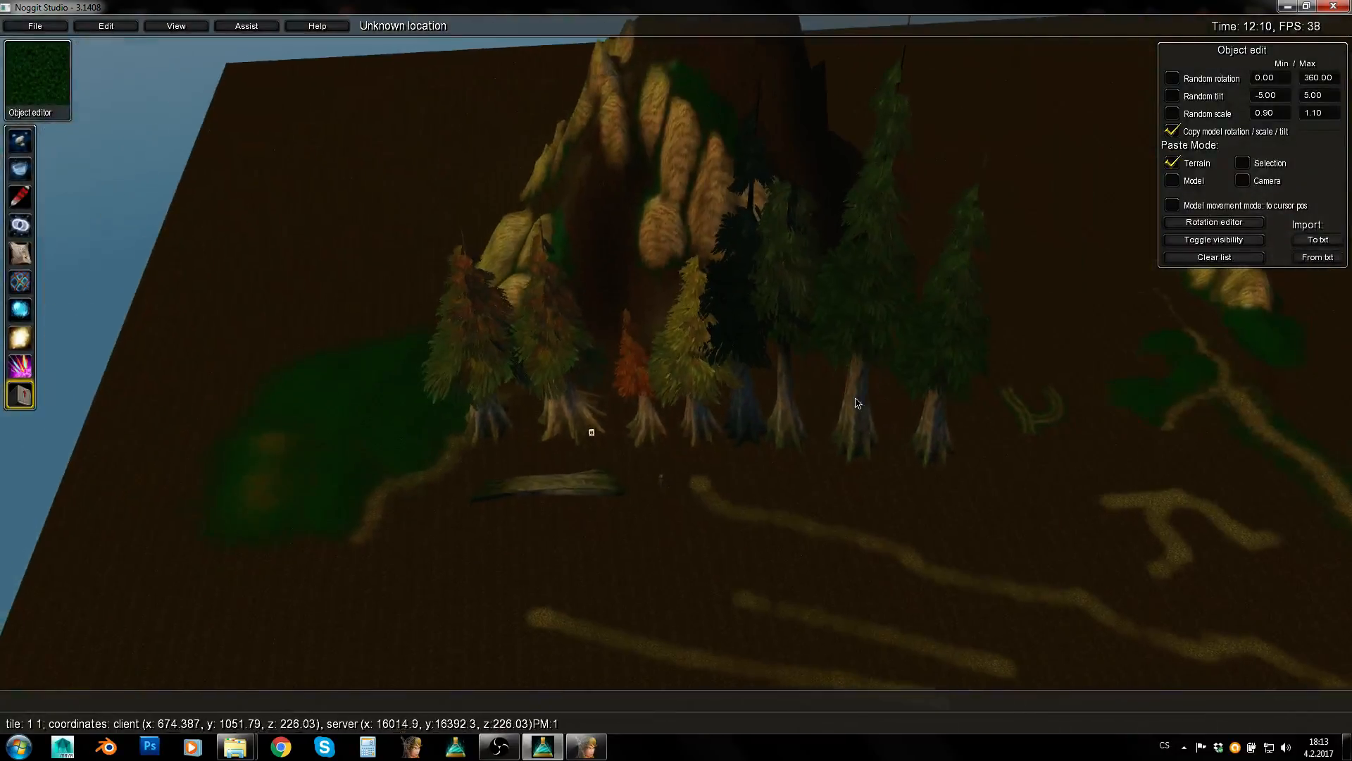
key(w)
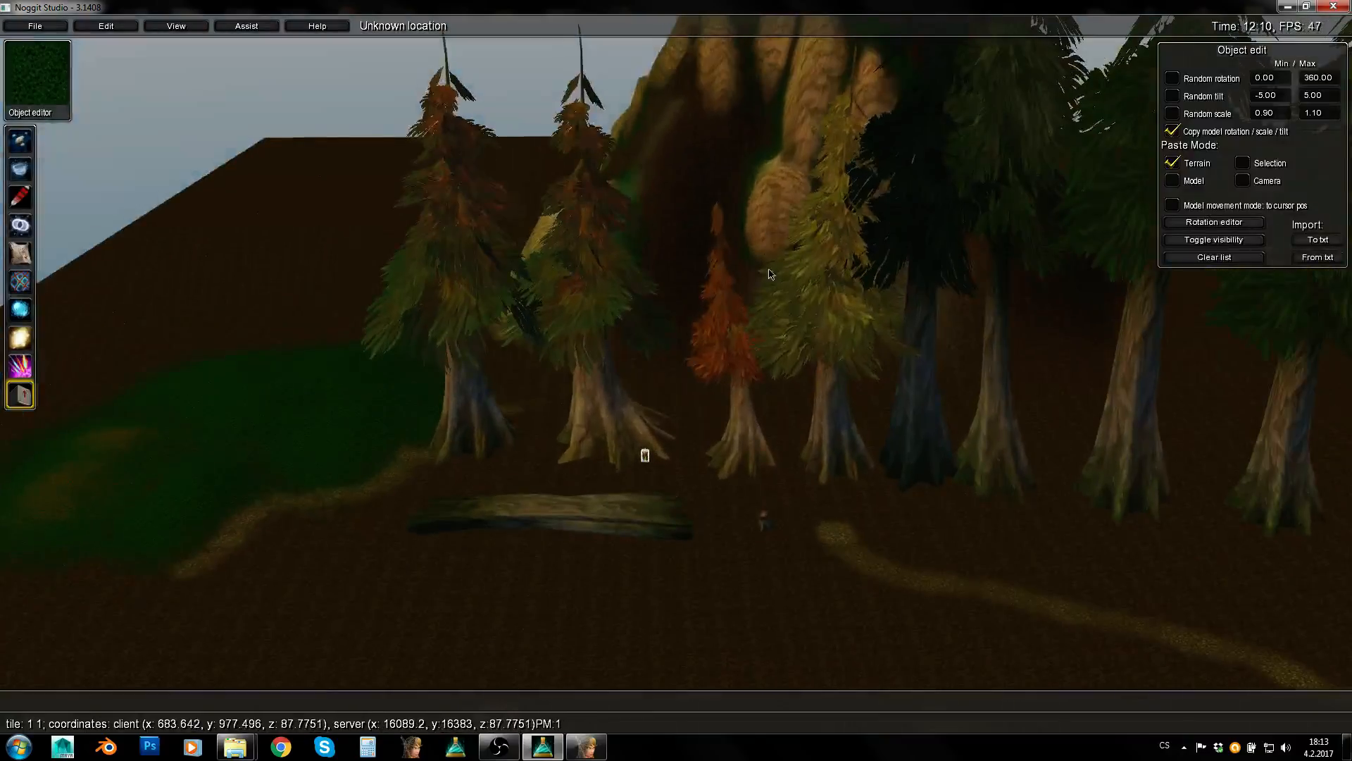
click(583, 262)
key(w)
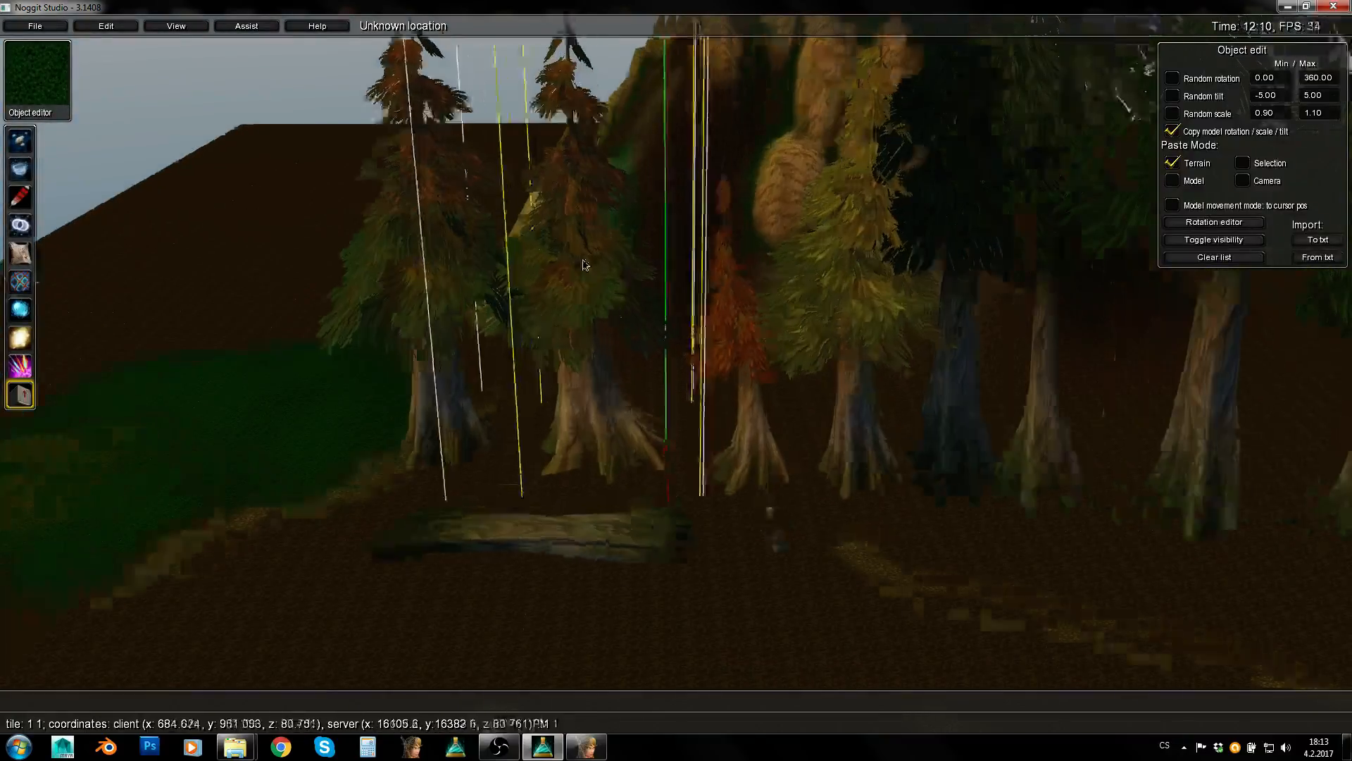
alt+middle_drag(582, 262, 652, 365)
click(371, 270)
alt+middle_drag(371, 270, 745, 384)
Scale the yellow tree down towards the height of the small orange tree
click(627, 392)
click(624, 399)
click(746, 336)
click(860, 330)
alt+middle_drag(860, 349, 891, 436)
Scale down the dark tree and the green tree beside it to match the yellow tree's height
click(972, 277)
key(d)
key(s)
alt+middle_drag(849, 300, 895, 427)
click(924, 161)
alt+middle_drag(898, 225, 942, 423)
key(d)
key(s)
Scale the last two green trees down to their neighbours' height and space the green trees closer together
click(791, 220)
alt+middle_drag(791, 220, 855, 456)
alt+middle_drag(839, 394, 851, 423)
click(973, 326)
alt+middle_drag(967, 306, 986, 421)
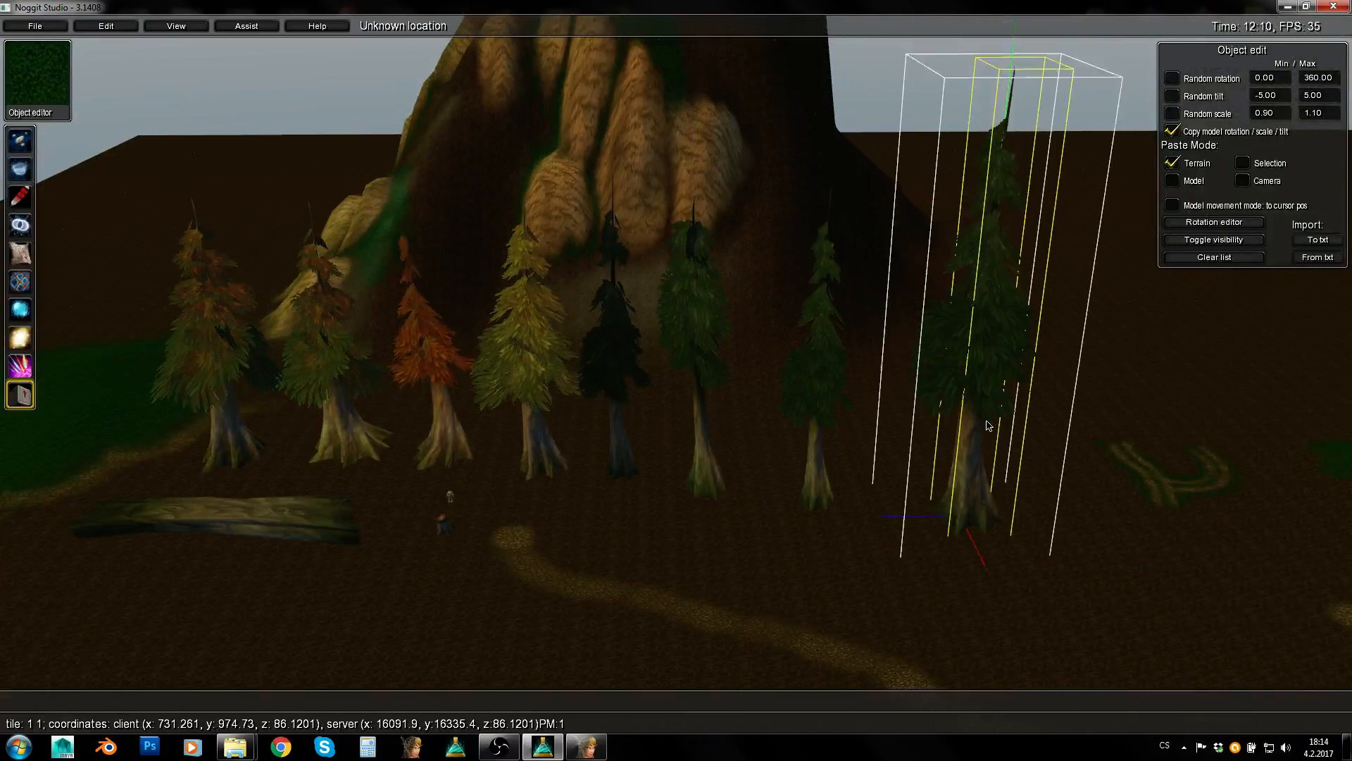
alt+middle_drag(971, 338, 987, 392)
alt+middle_drag(945, 265, 918, 272)
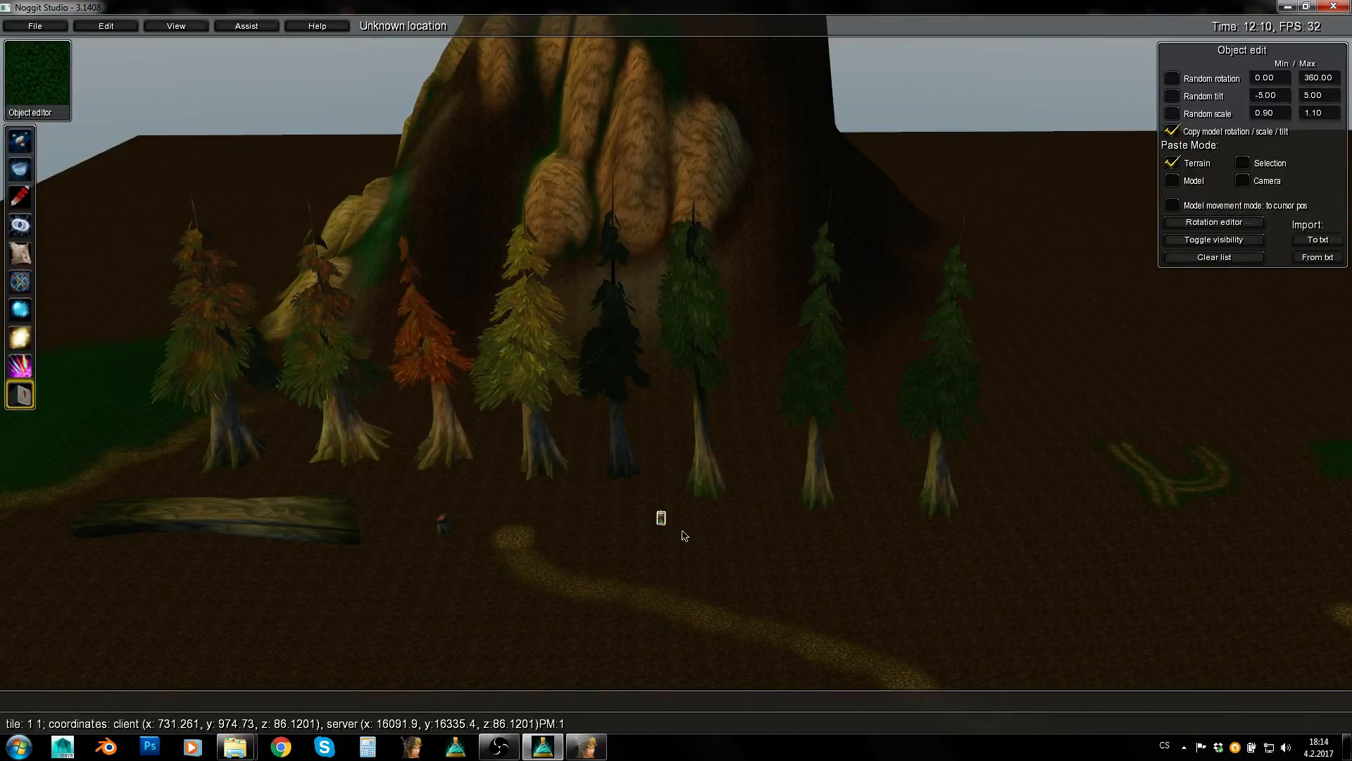
middle_drag(700, 346, 800, 347)
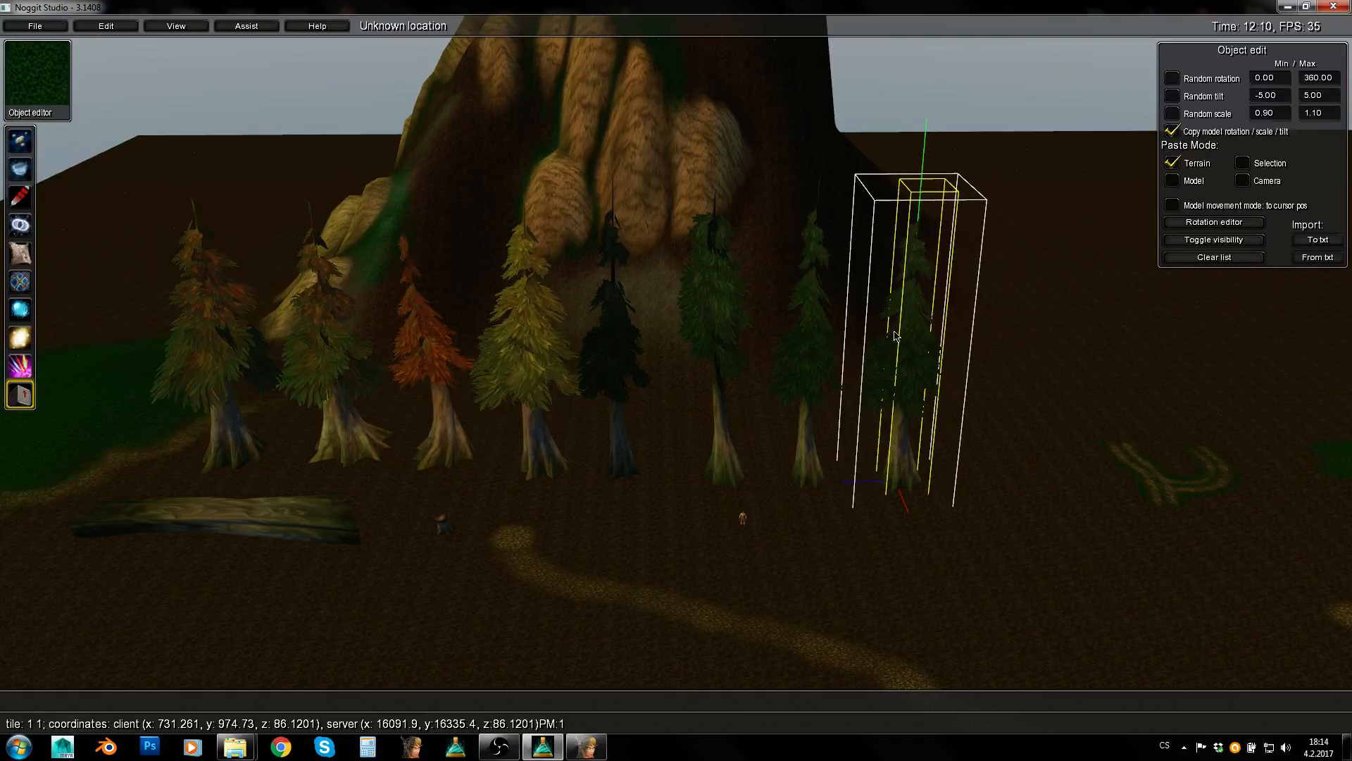
Inspect the dark tree up close and delete it from the row
click(619, 331)
key(w)
right_drag(857, 321, 833, 350)
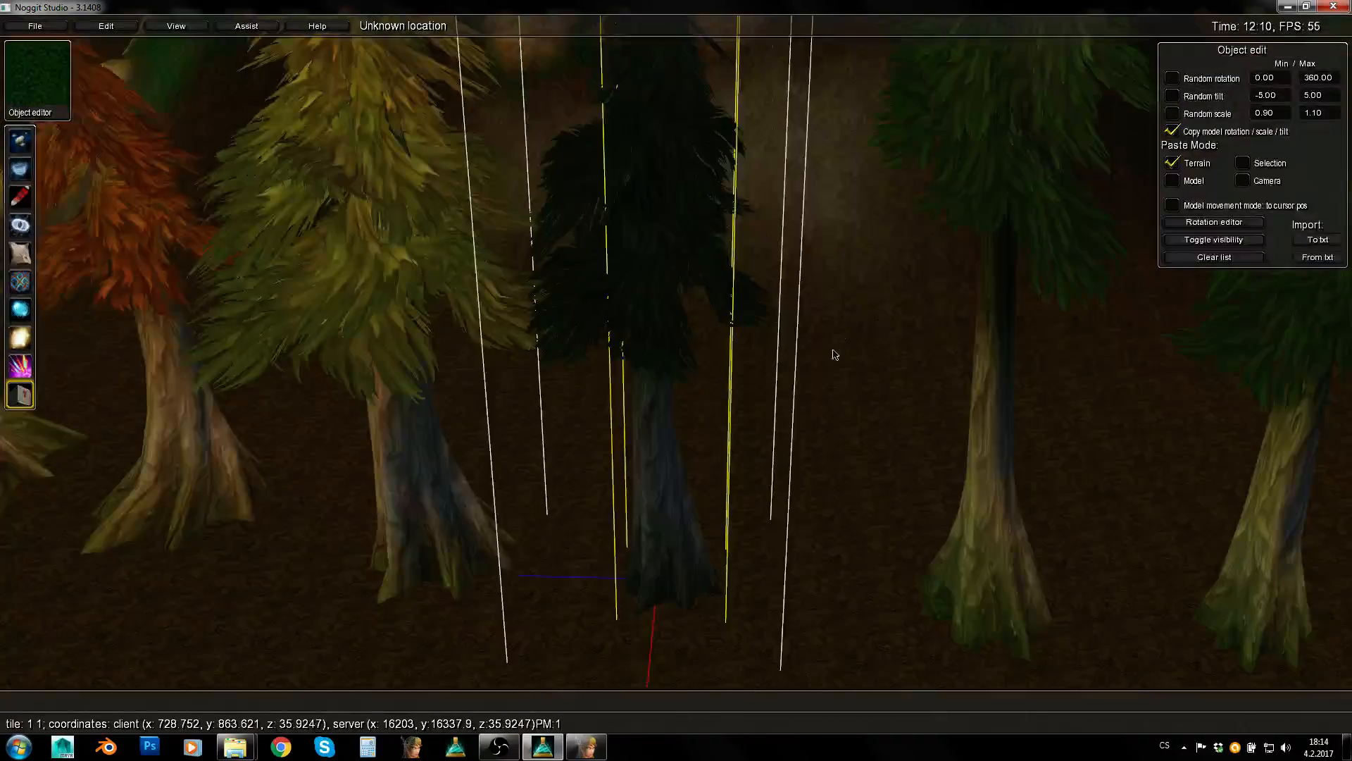
middle_drag(700, 267, 730, 273)
key(s)
key(w)
right_drag(730, 200, 758, 357)
key(s)
key(w)
key(Delete)
key(s)
key(a)
key(q)
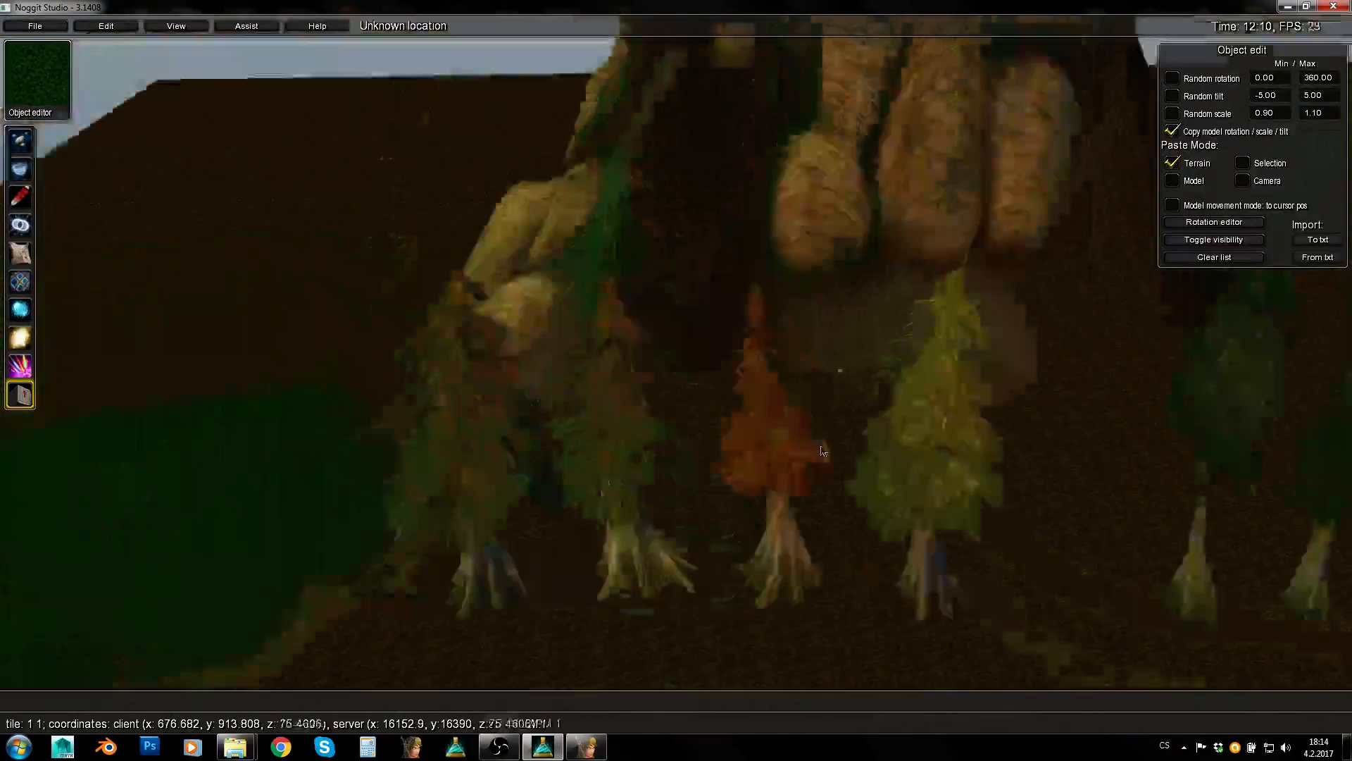
Delete the green tree standing closest to the yellow tree
key(s)
key(d)
right_drag(821, 451, 796, 386)
click(824, 265)
middle_drag(824, 265, 757, 262)
key(w)
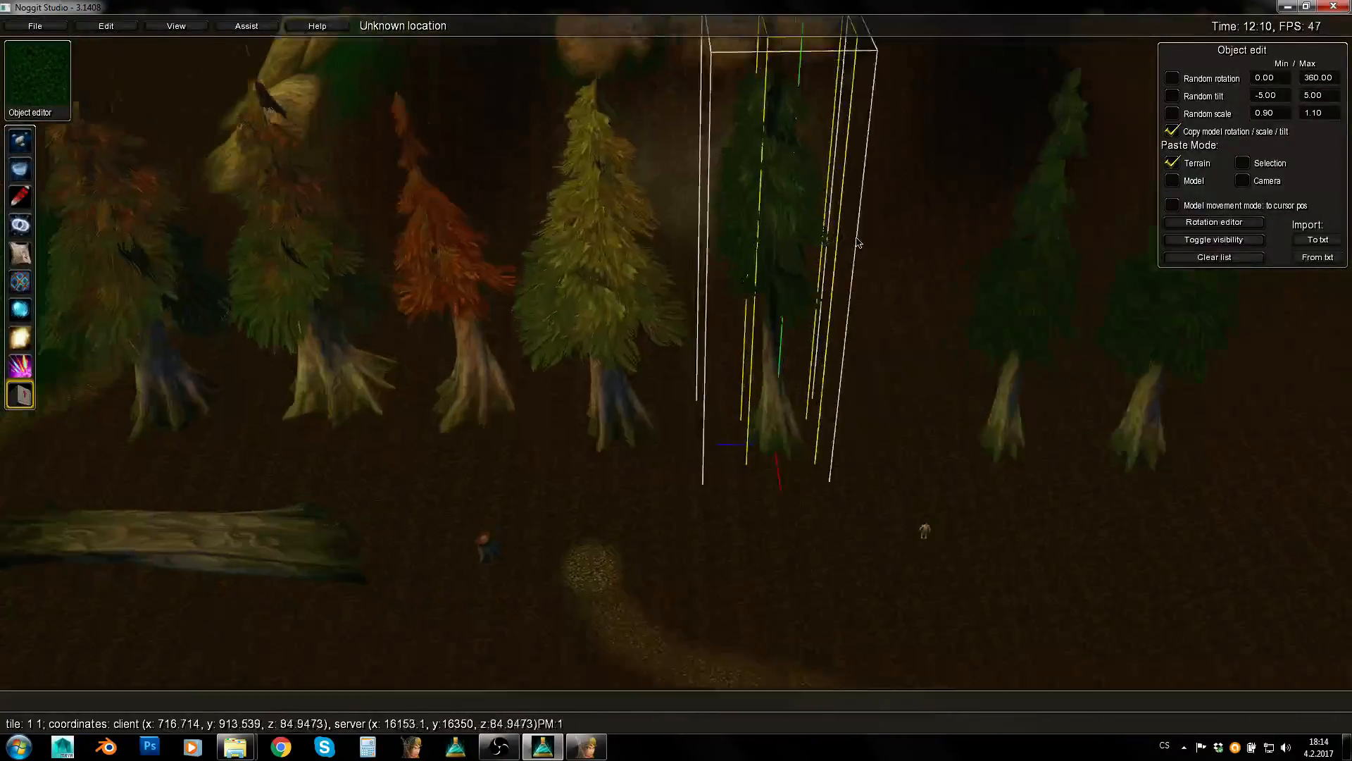
key(w)
right_drag(857, 243, 848, 199)
right_drag(721, 356, 711, 437)
key(s)
key(Delete)
Move the two remaining green trees over beside the yellow tree to close the gap
key(q)
click(849, 427)
middle_drag(849, 428, 688, 424)
click(935, 430)
middle_drag(881, 432, 672, 454)
click(725, 462)
right_drag(673, 454, 694, 489)
Reposition the orange, yellow and nearest green trees so the row is more evenly spaced
key(a)
key(w)
click(650, 358)
click(817, 399)
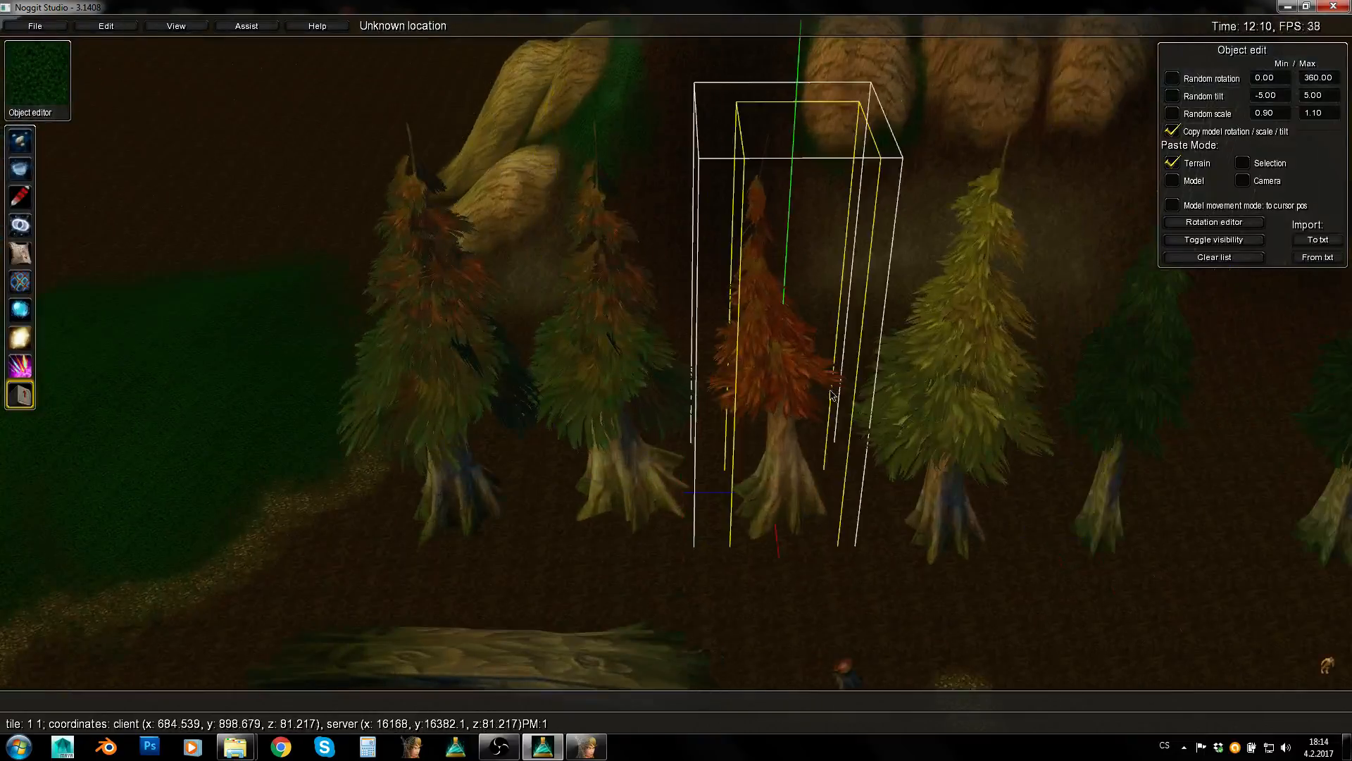
middle_drag(830, 391, 853, 395)
click(962, 400)
key(s)
click(1028, 374)
middle_drag(1027, 374, 1069, 382)
click(922, 393)
middle_drag(922, 393, 957, 377)
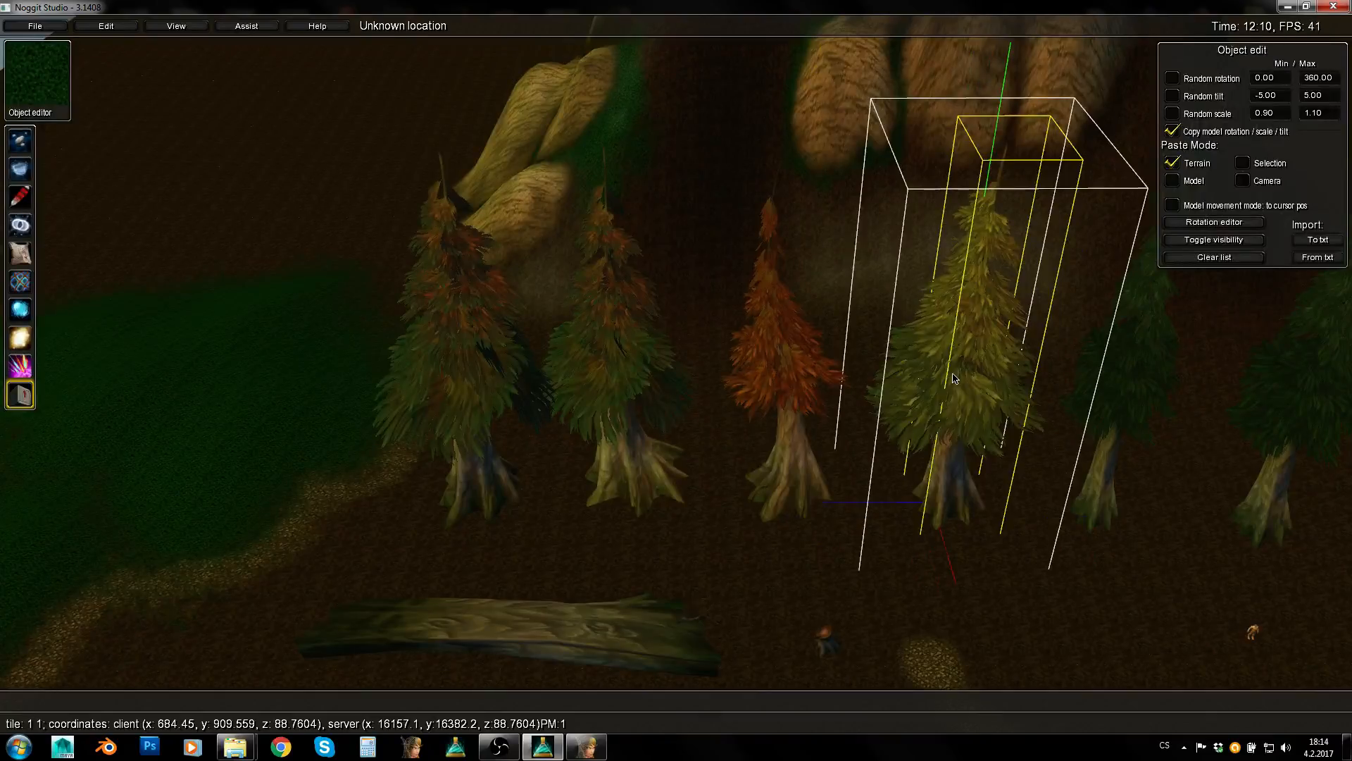
key(s)
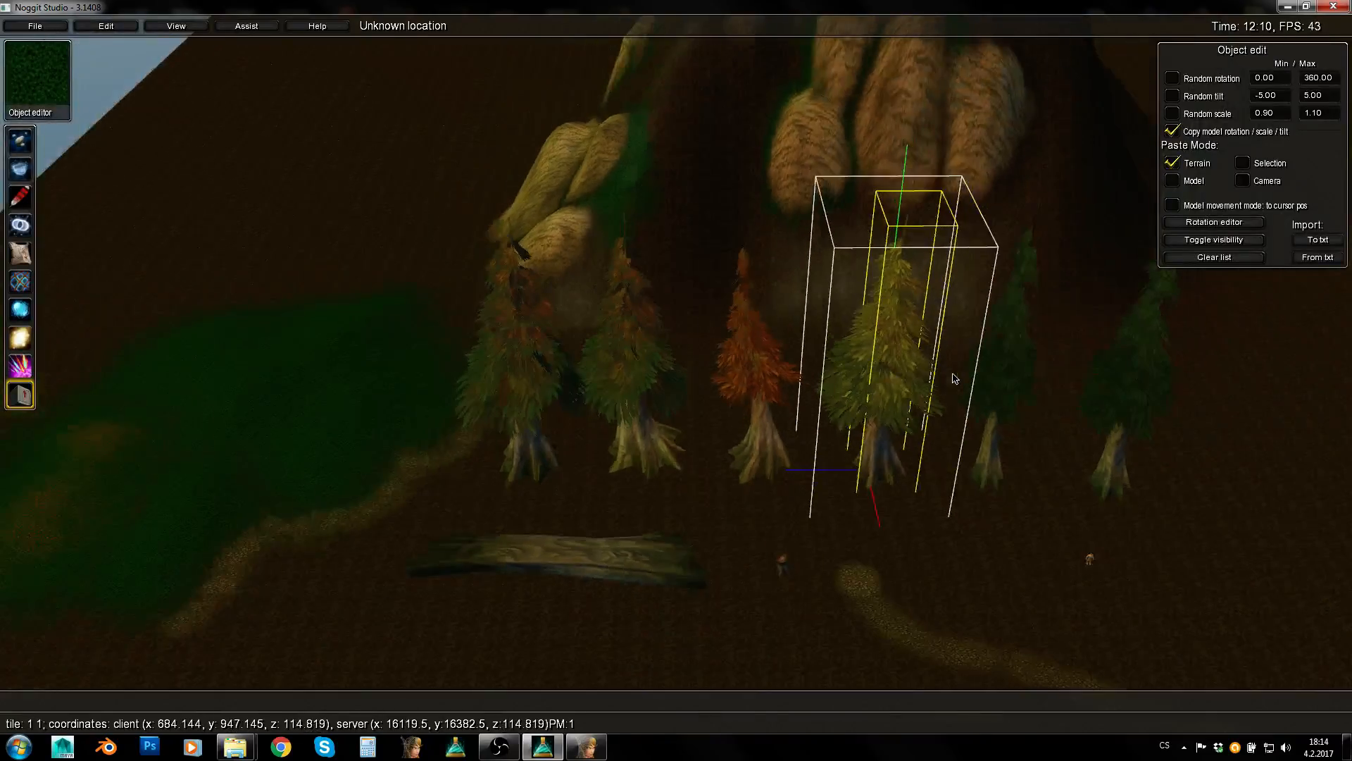
key(s)
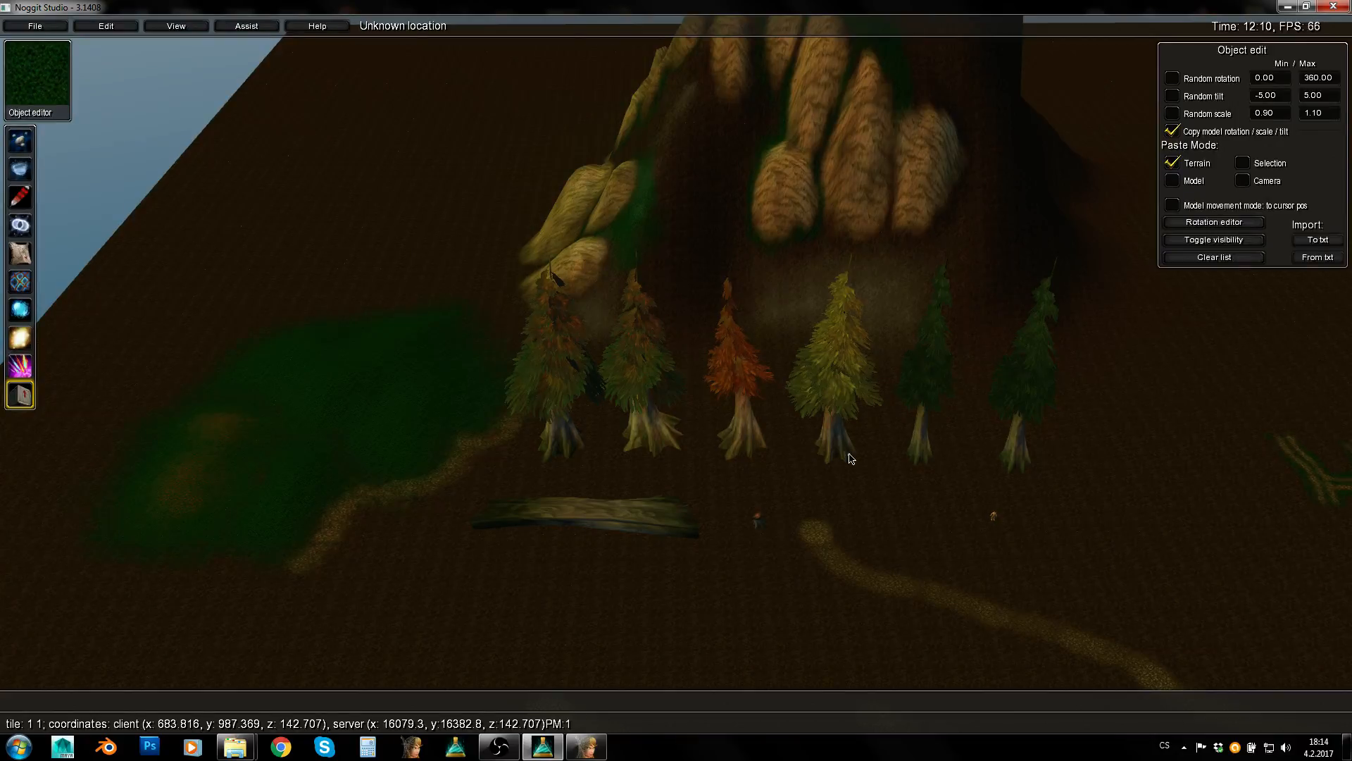
Scale the yellow tree and both green trees down slightly to match the orange tree, and tighten their spacing
key(w)
key(d)
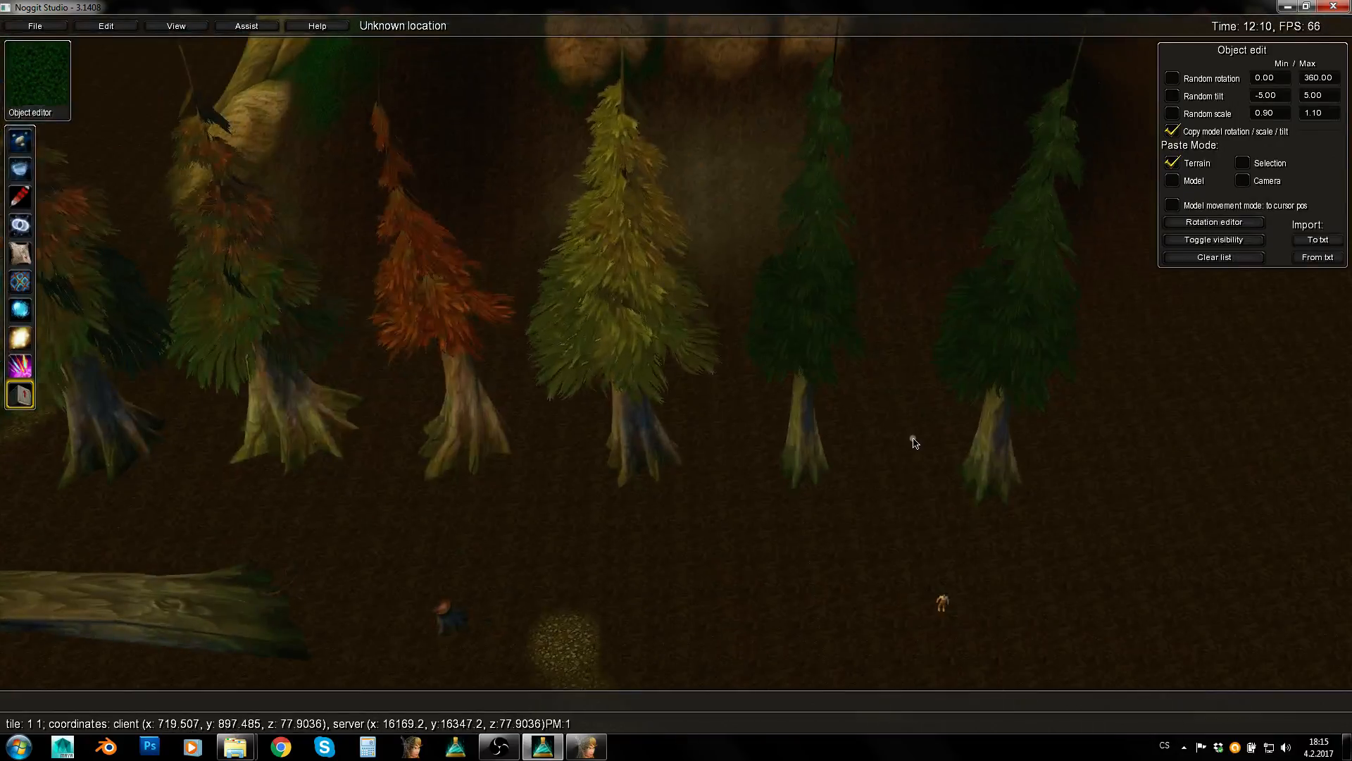
right_drag(911, 444, 877, 431)
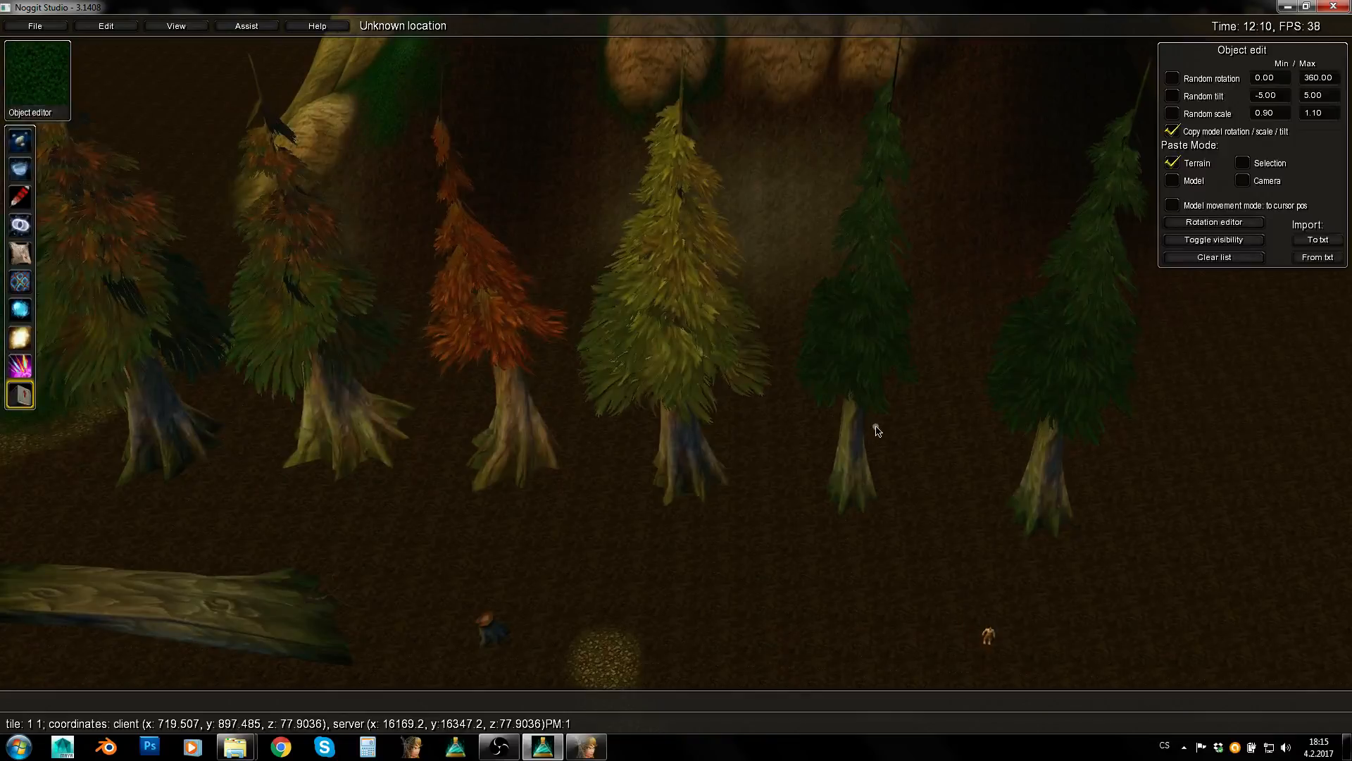
click(643, 314)
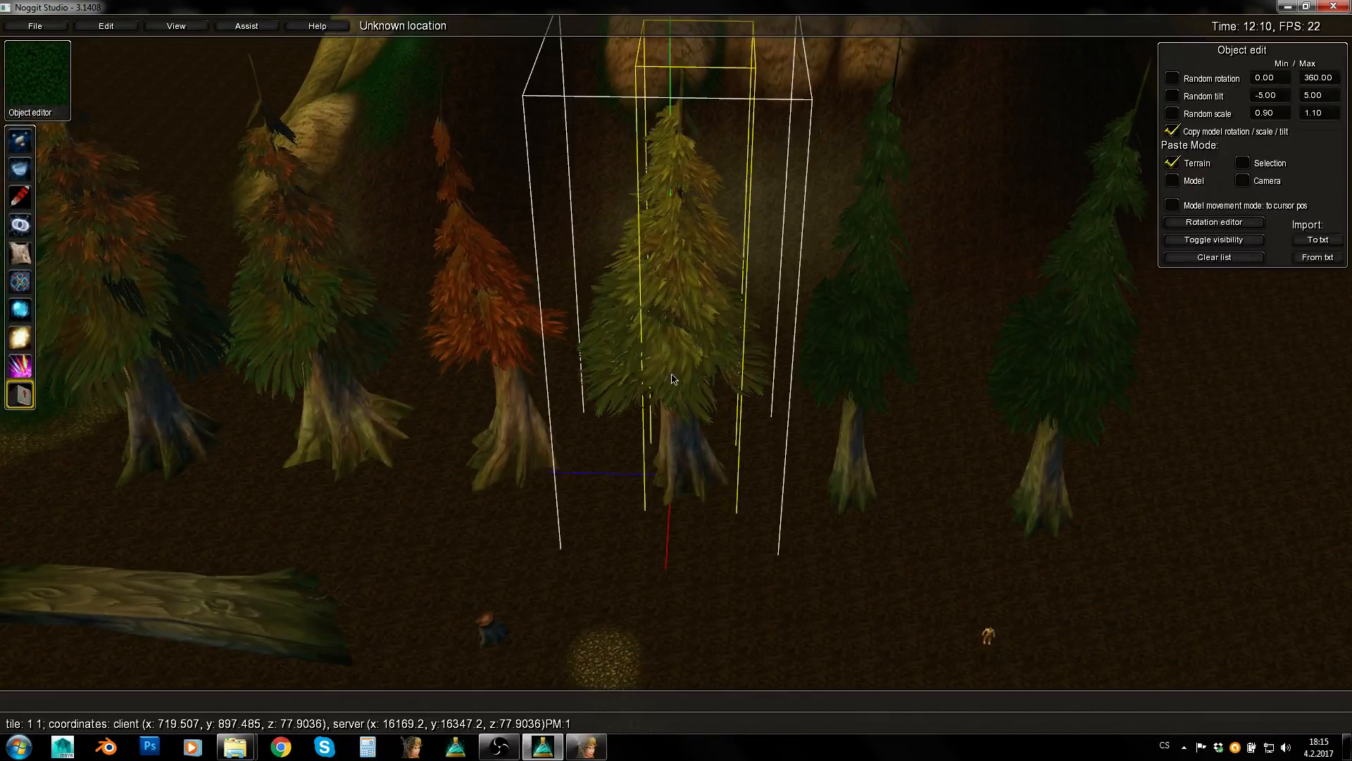
mouse_move(673, 376)
middle_down()
mouse_move(657, 361)
mouse_move(661, 382)
middle_up()
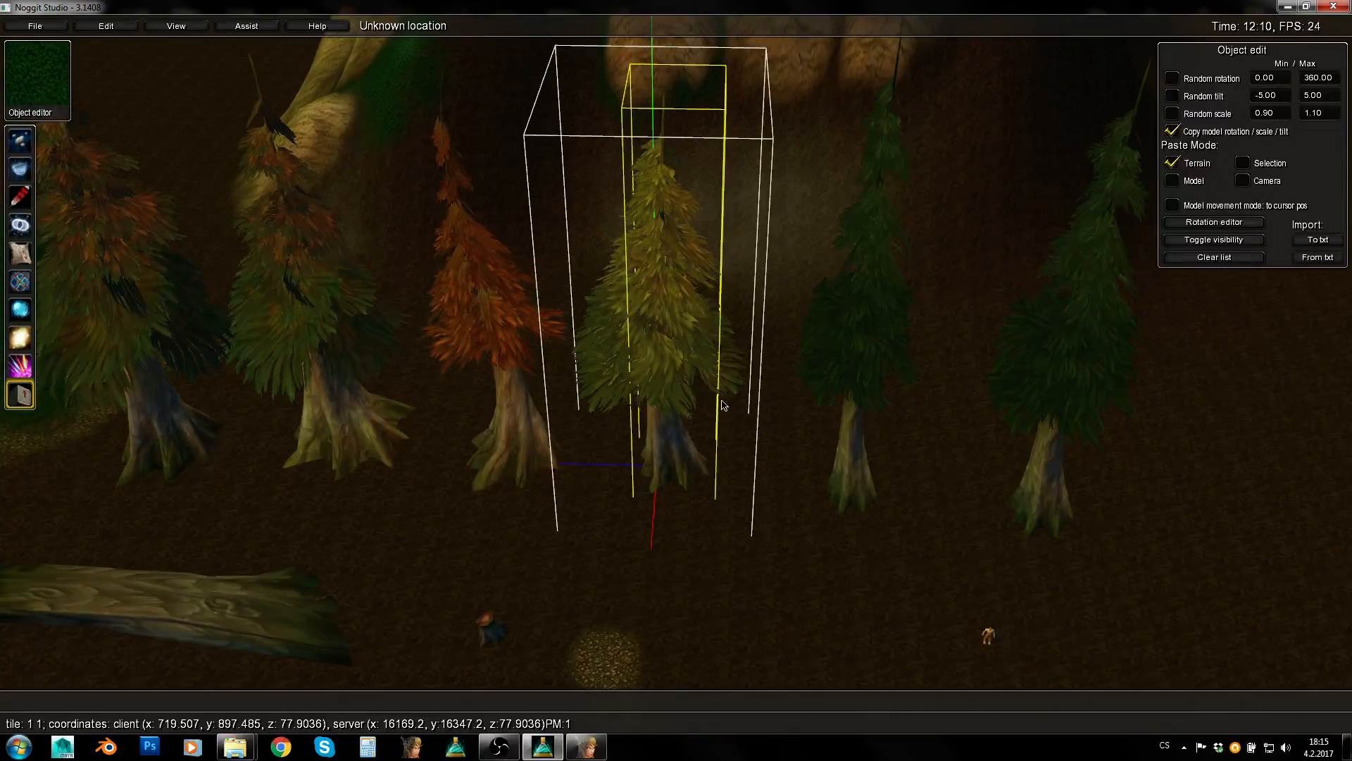
click(888, 323)
mouse_move(870, 334)
middle_down()
mouse_move(854, 331)
mouse_move(865, 360)
middle_up()
click(1029, 371)
middle_drag(1030, 372, 991, 357)
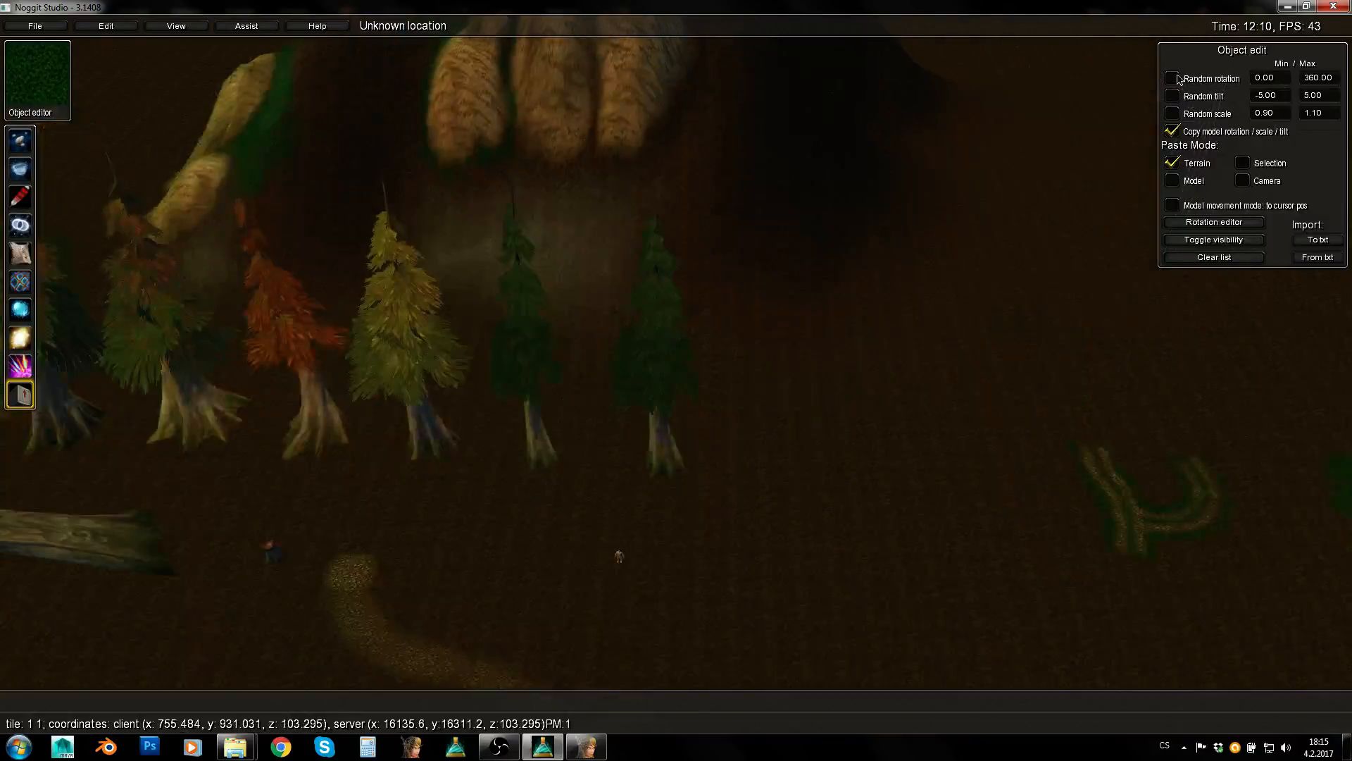
Enable random rotation for pasted models and copy the yellow tree
key(a)
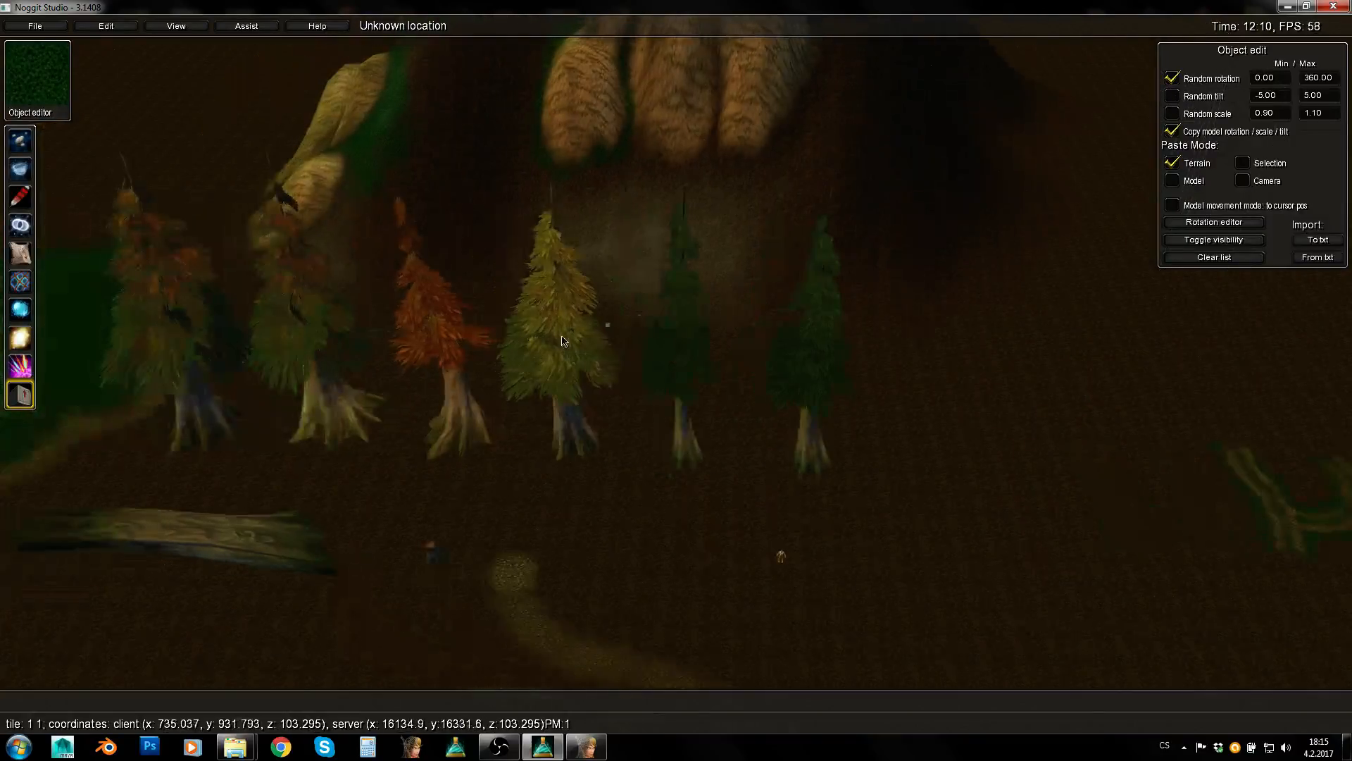
click(562, 341)
key(ctrl+c)
Paste a first cluster of yellow trees on the bare ground near the map edge
key(s)
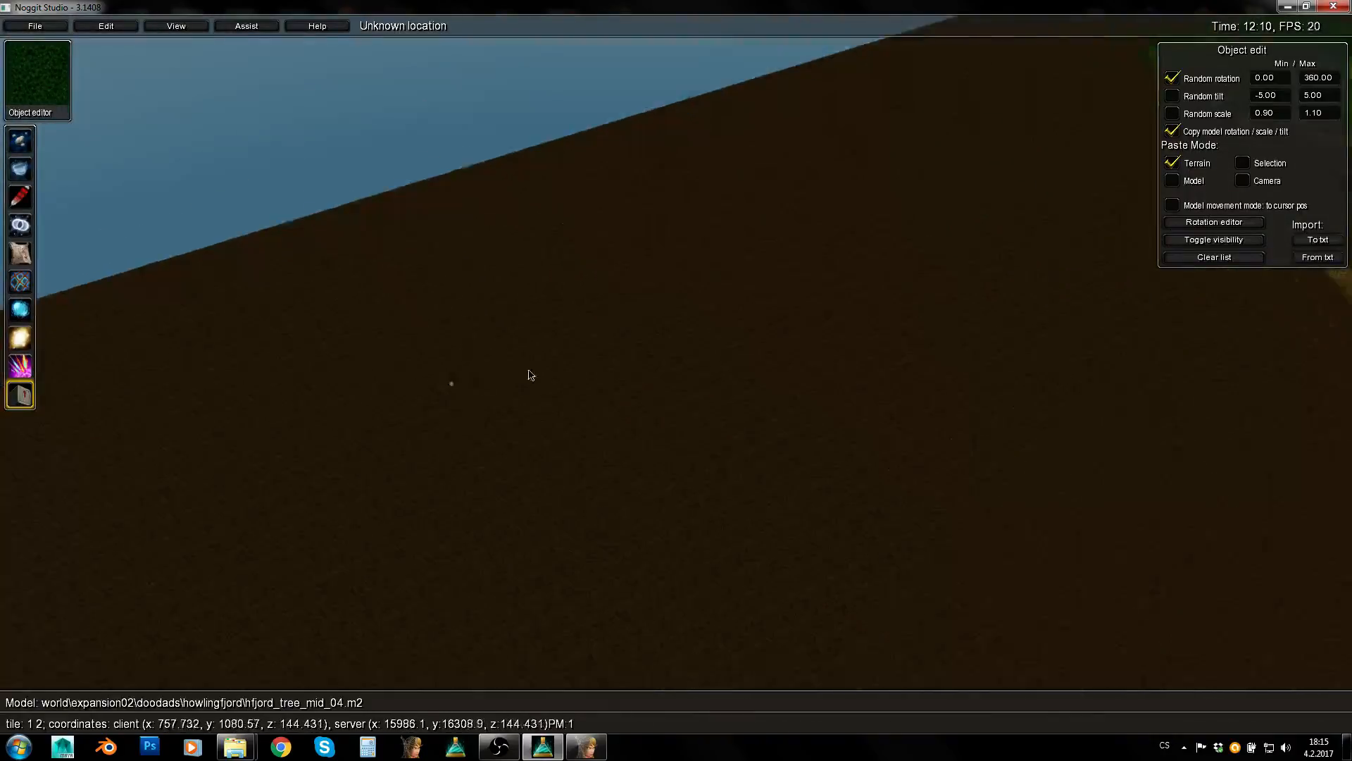
key(ctrl+v)
key(ctrl+v)
key(ctrl+v)
key(ctrl+v)
key(ctrl+v)
key(ctrl+v)
key(ctrl+v)
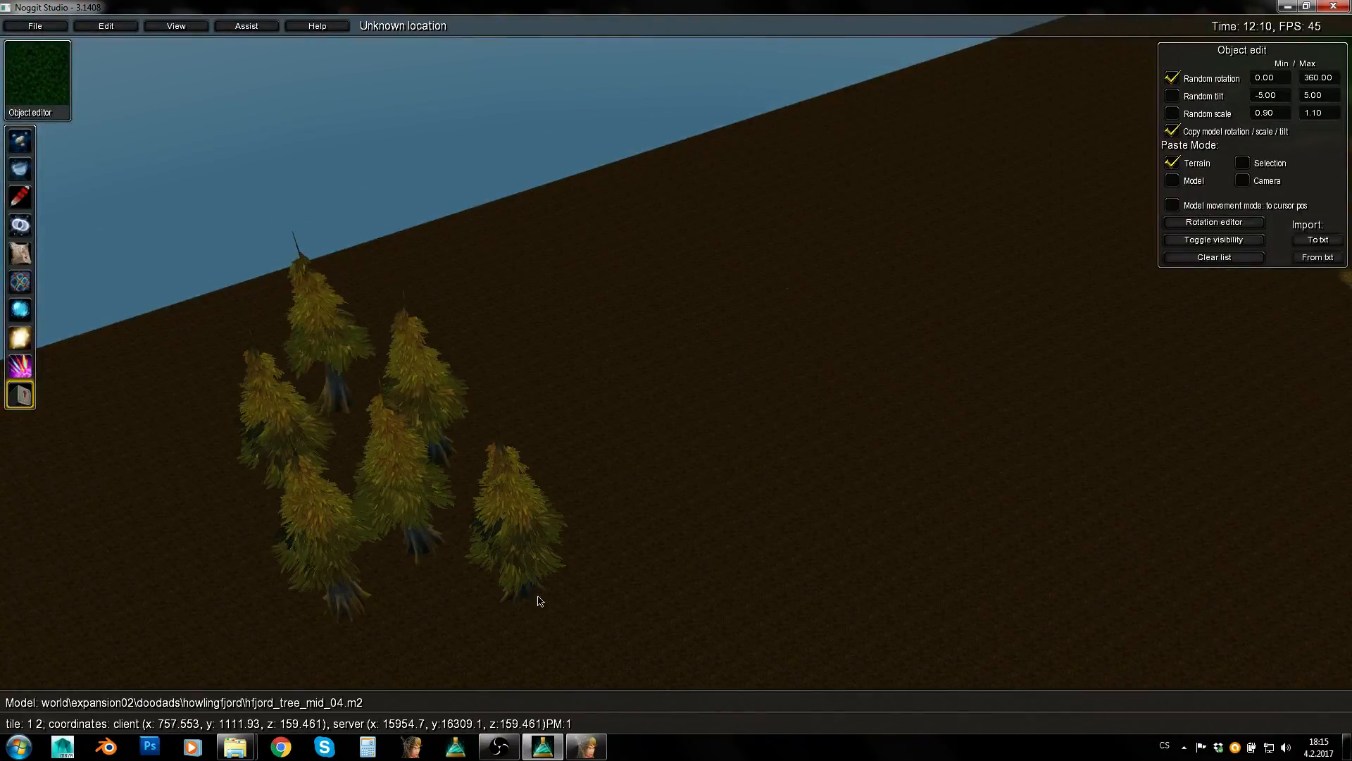
Paste more yellow trees around the first cluster to spread it into a grove
key(s)
key(e)
key(ctrl+v)
key(ctrl+v)
key(ctrl+v)
key(ctrl+v)
key(ctrl+v)
key(ctrl+v)
key(ctrl+v)
key(ctrl+v)
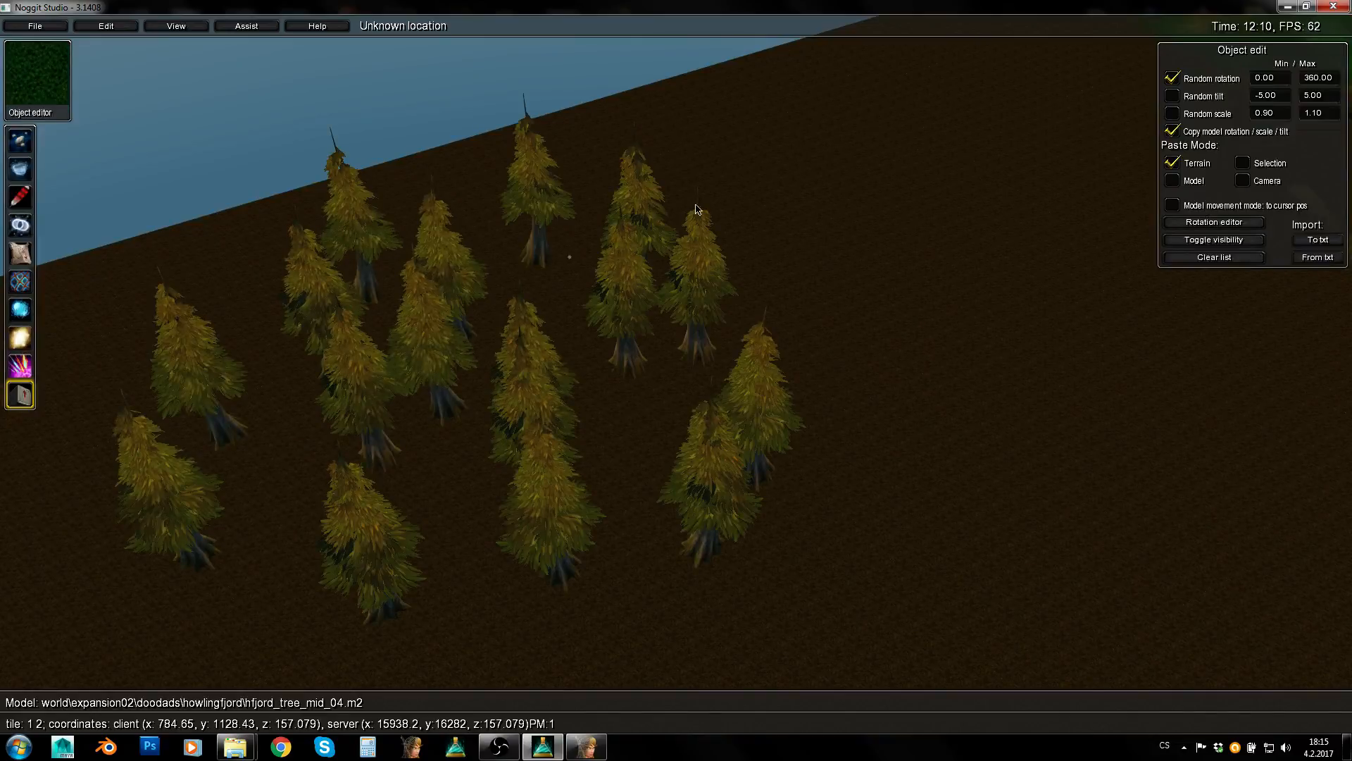
Extend the grove with three more yellow trees, viewing it from near ground level
key(s)
key(e)
right_drag(895, 368, 697, 43)
key(w)
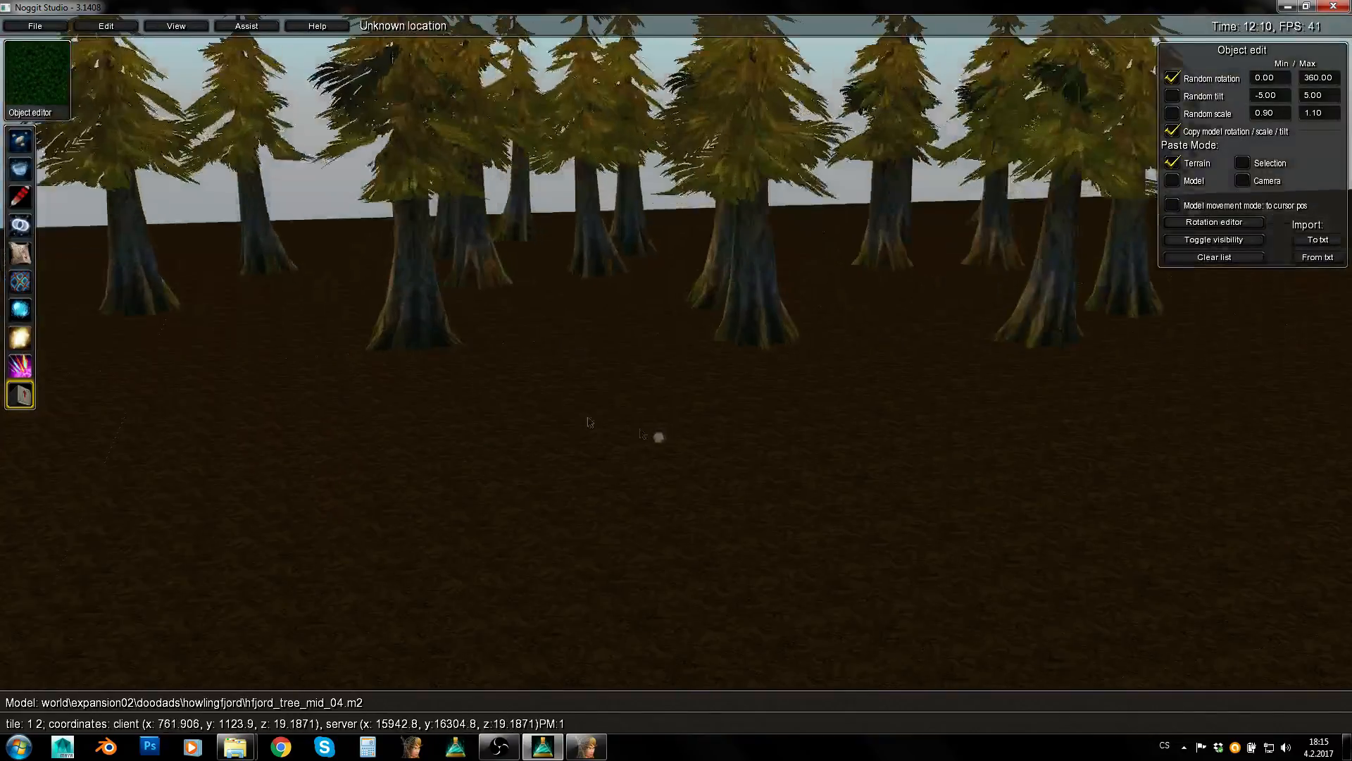
key(s)
key(ctrl+v)
key(ctrl+v)
key(ctrl+v)
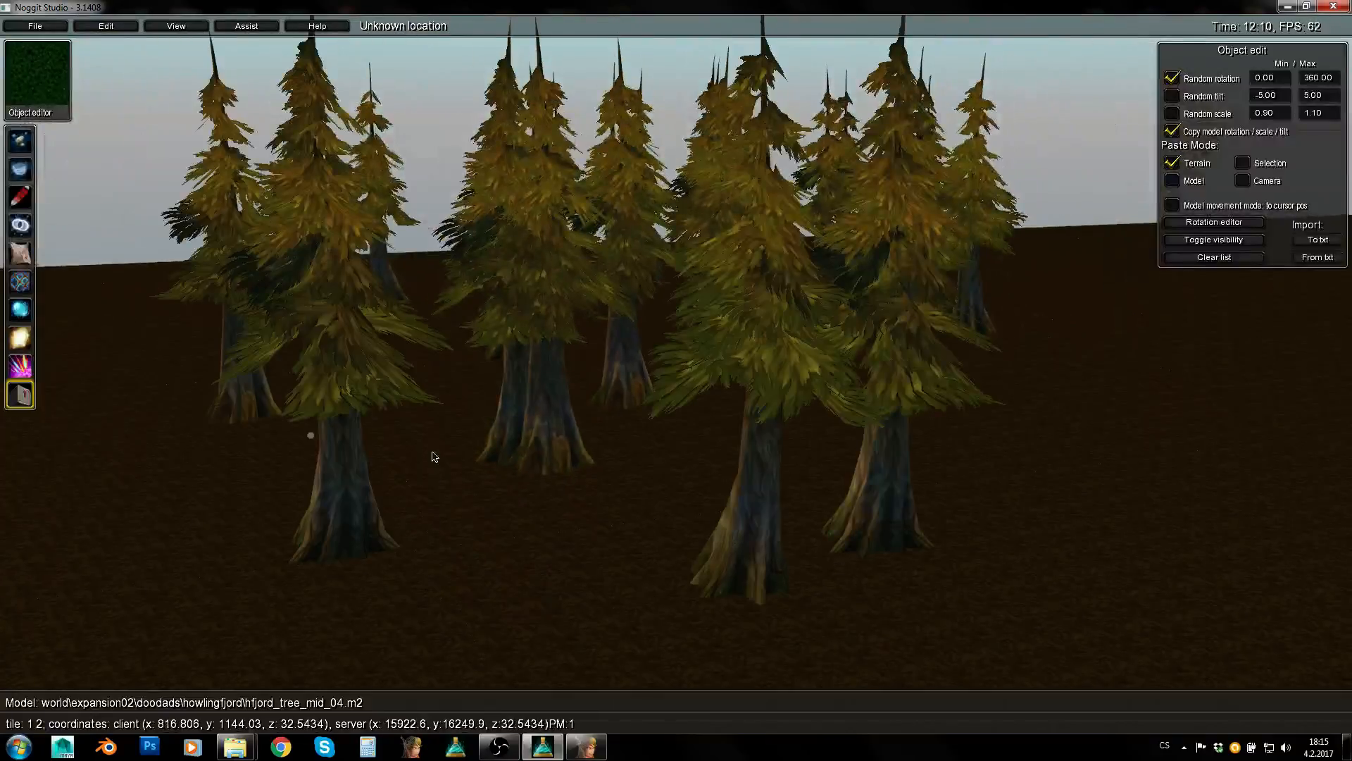
Enable random tilt and random scale, and paste several more yellow trees beside the grove
key(s)
click(1172, 96)
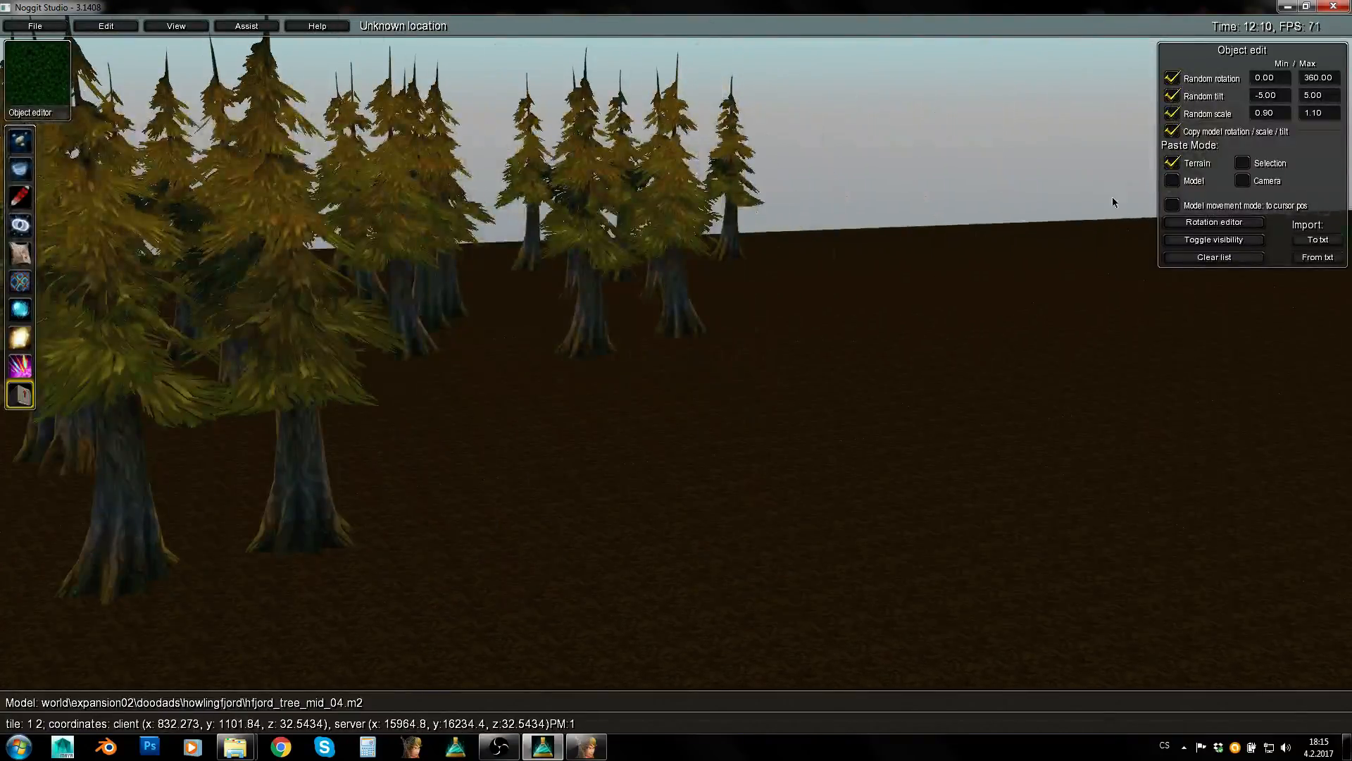
right_drag(962, 287, 671, 315)
key(s)
key(a)
key(q)
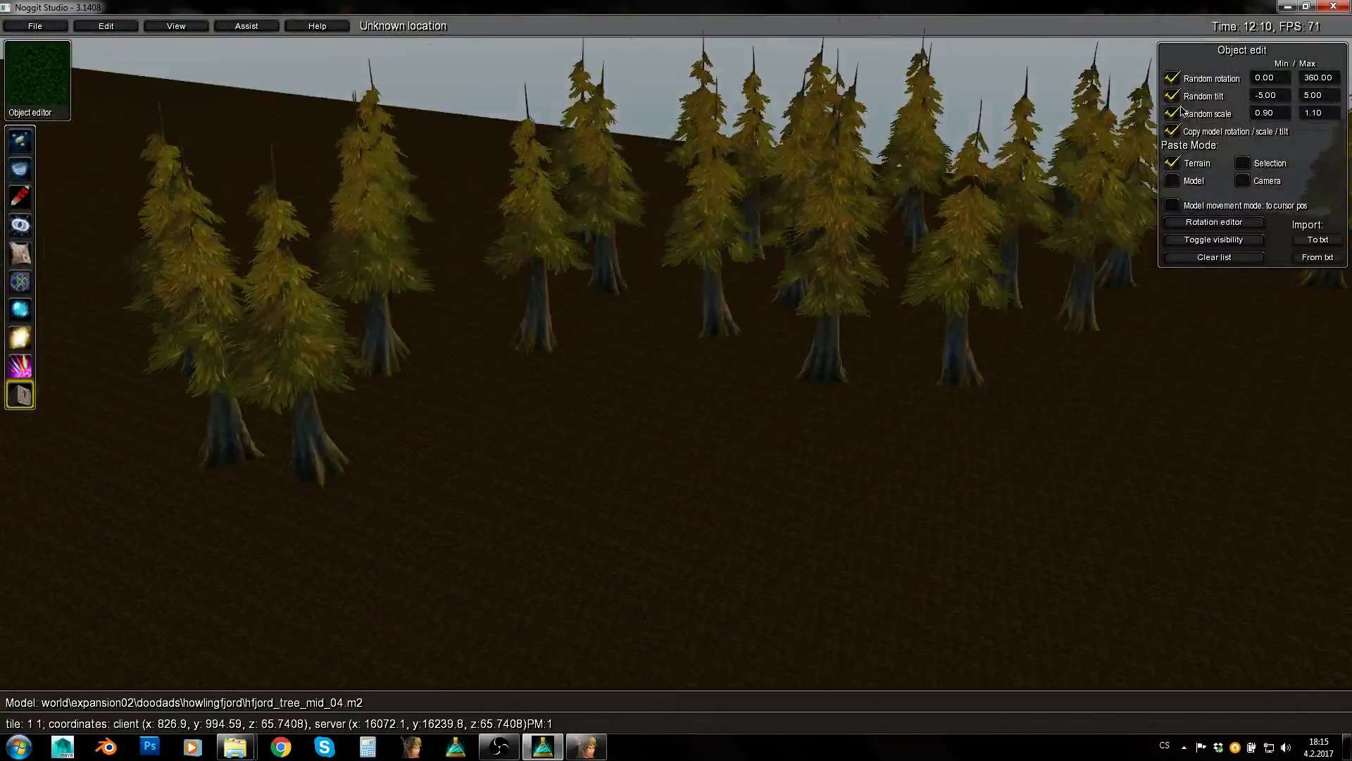
key(w)
key(ctrl+v)
key(ctrl+v)
key(ctrl+v)
key(ctrl+v)
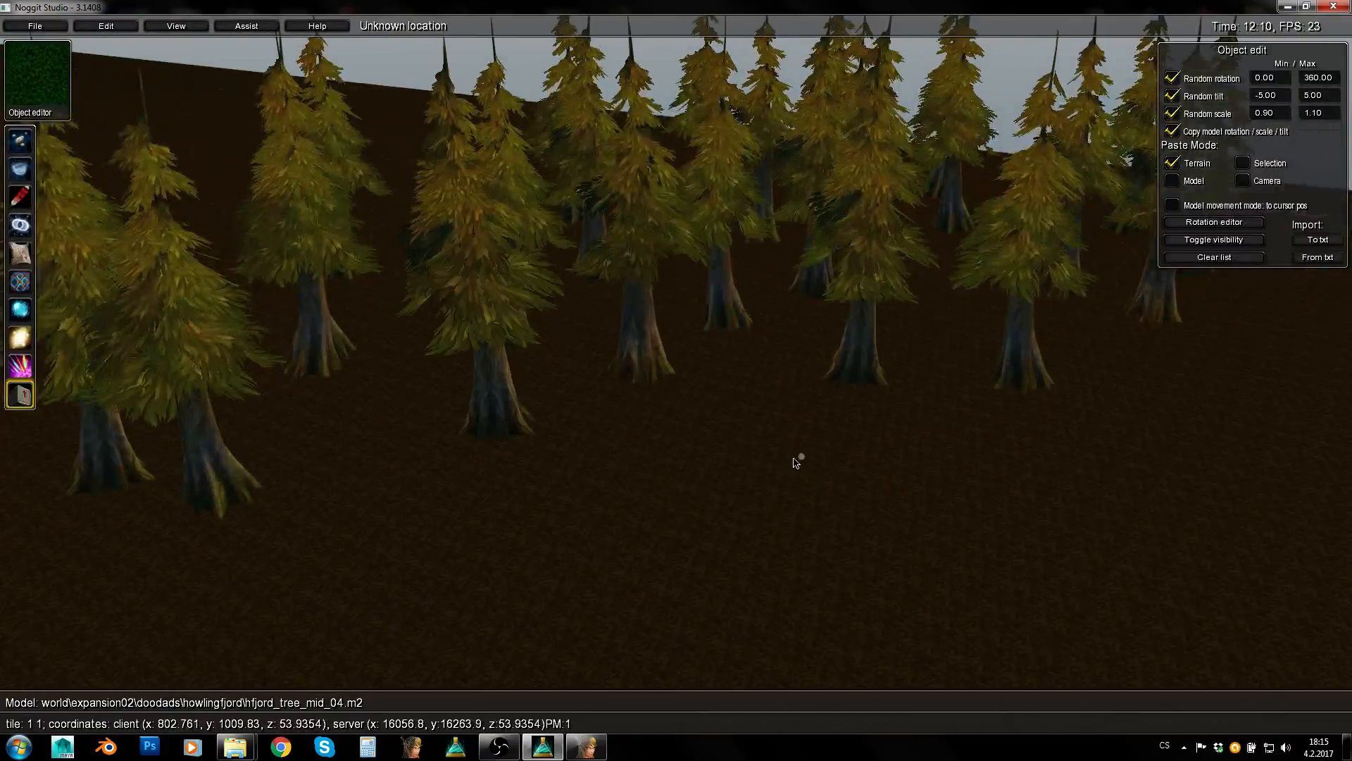
Fill out the near side of the grove with further randomly rotated, tilted and scaled yellow trees
key(s)
key(ctrl+v)
key(ctrl+v)
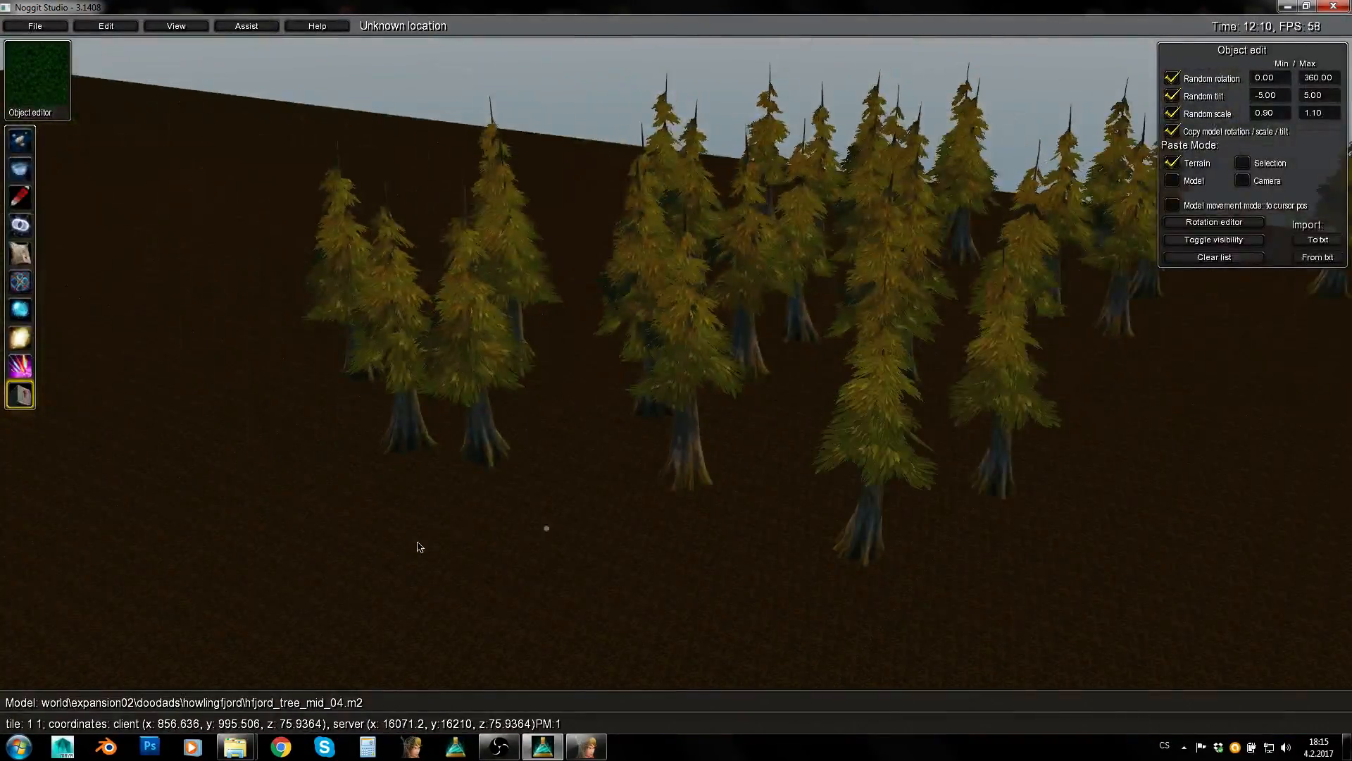
key(ctrl+v)
key(ctrl+v)
key(s)
key(ctrl+v)
key(ctrl+v)
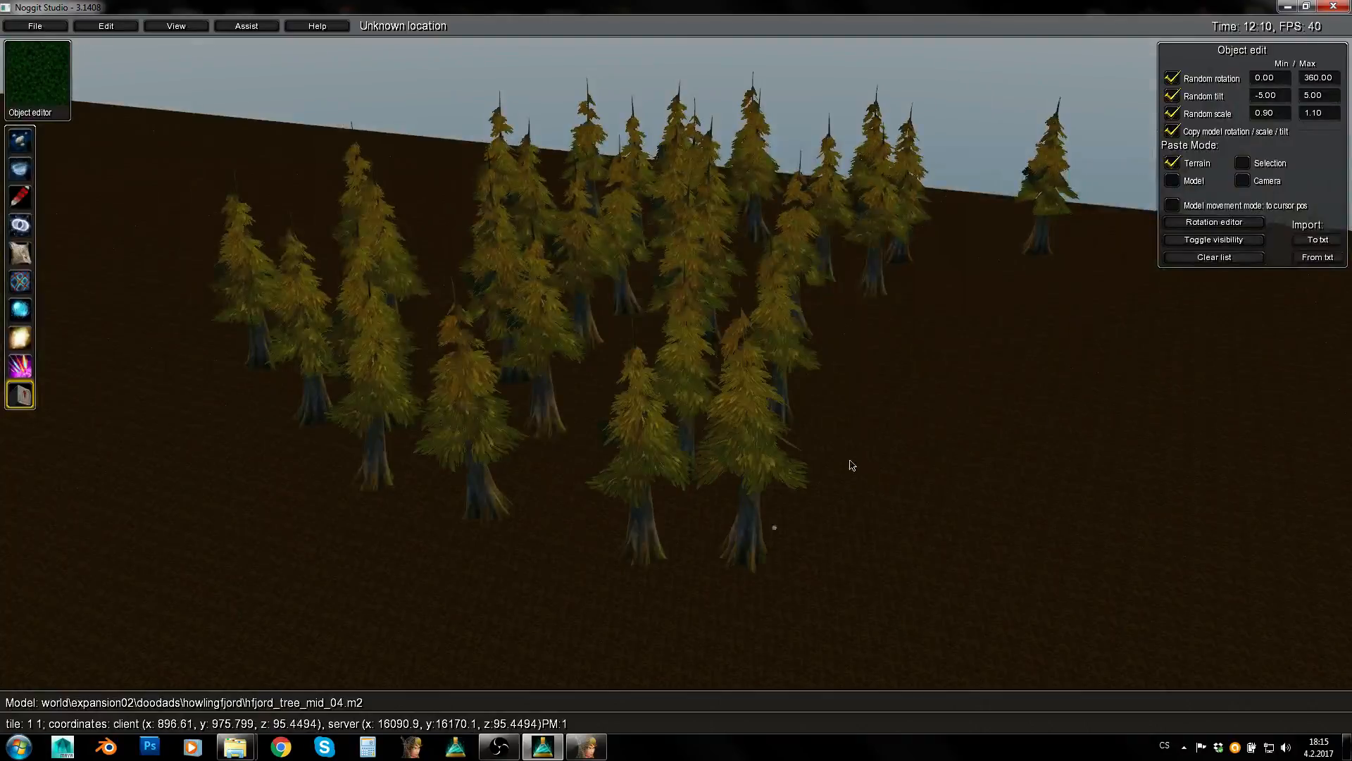
key(ctrl+v)
key(ctrl+v)
key(ctrl+v)
key(ctrl+v)
key(s)
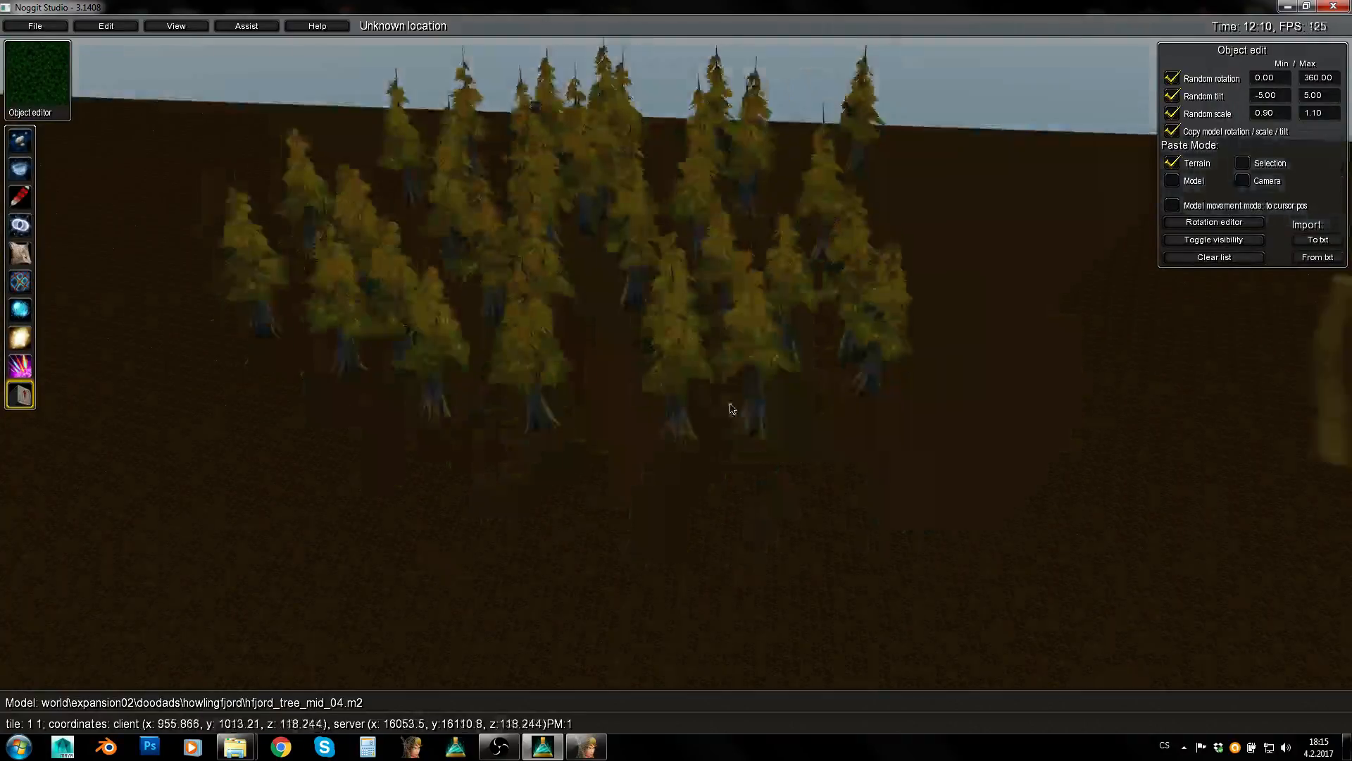
Return to the original tree row and copy its first orange-green tree (hfjord_tree_mid_01)
right_drag(332, 417, 1020, 424)
key(a)
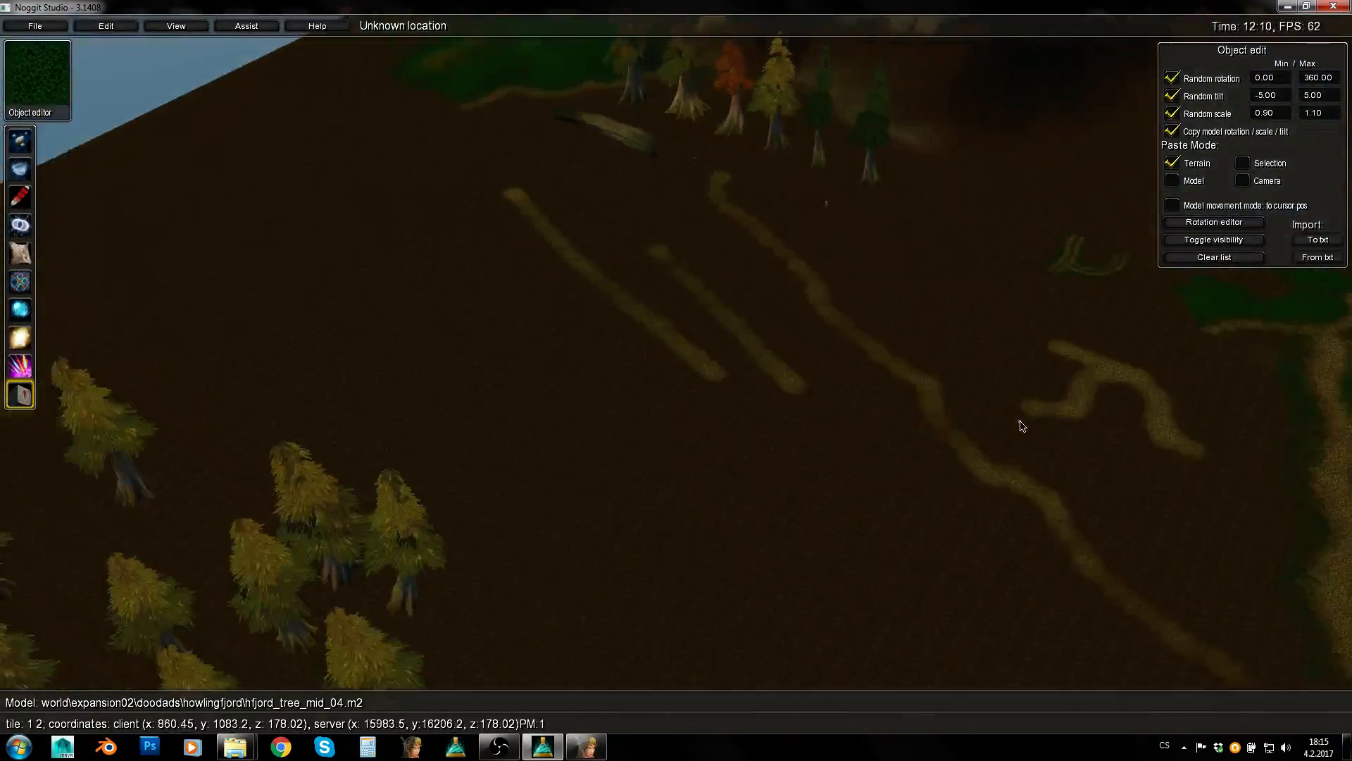
key(w)
key(q)
mouse_move(719, 419)
right_down()
mouse_move(799, 381)
mouse_move(504, 416)
mouse_move(716, 416)
right_up()
key(w)
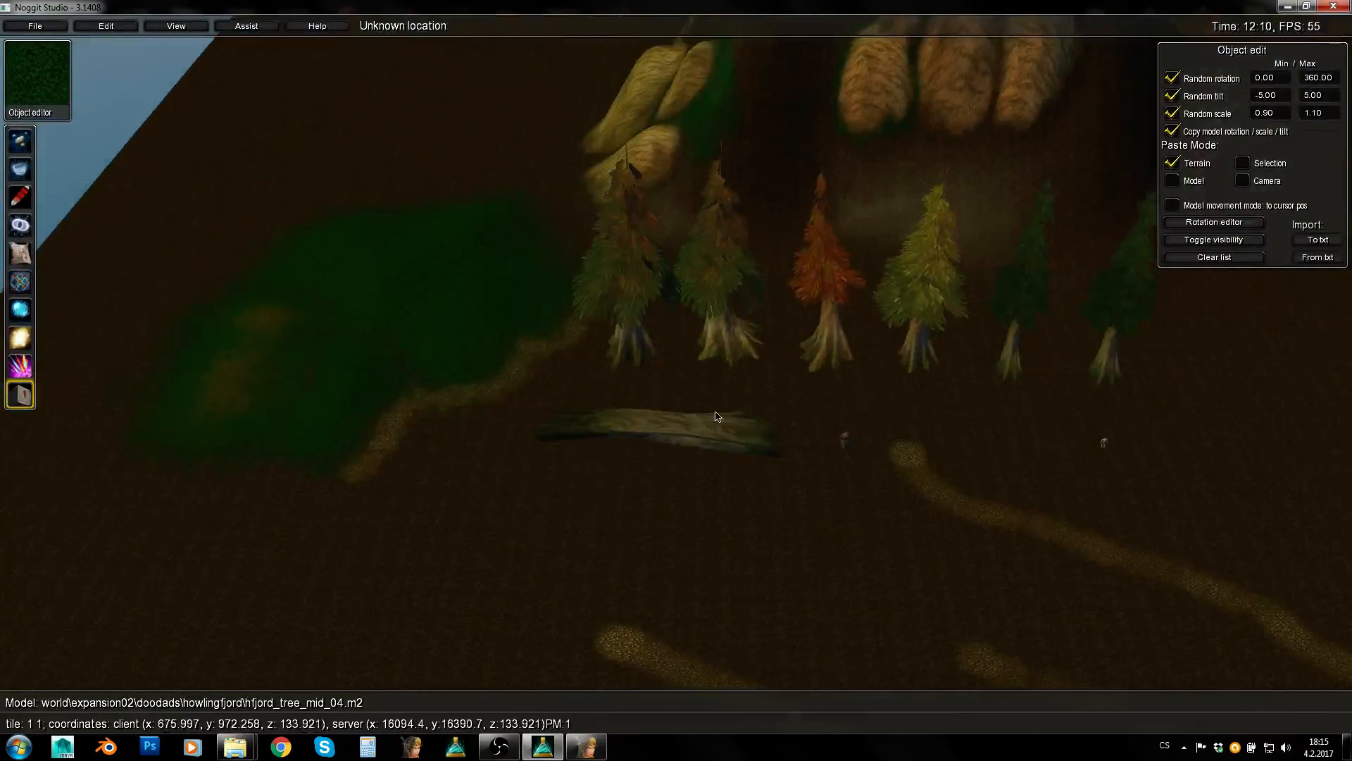
click(714, 263)
key(s)
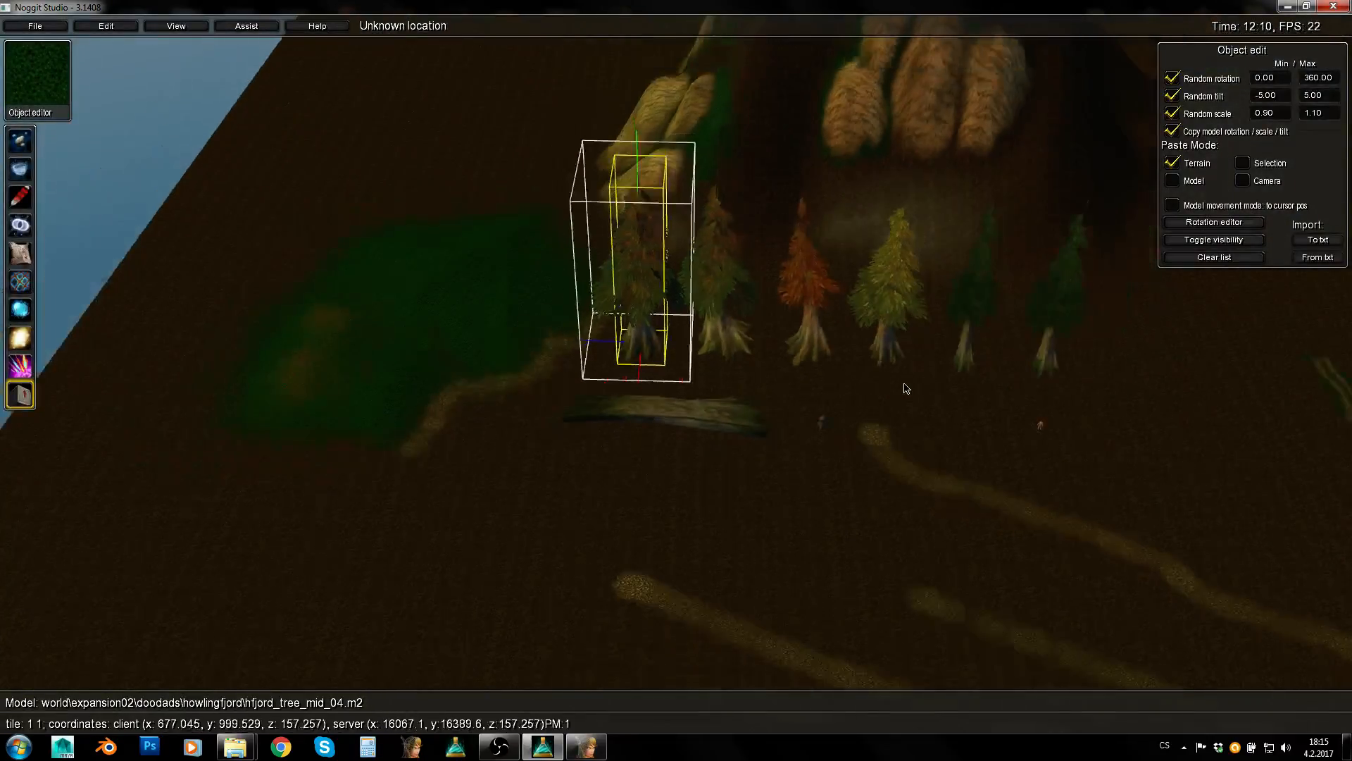
key(ctrl+c)
right_drag(909, 388, 878, 486)
key(s)
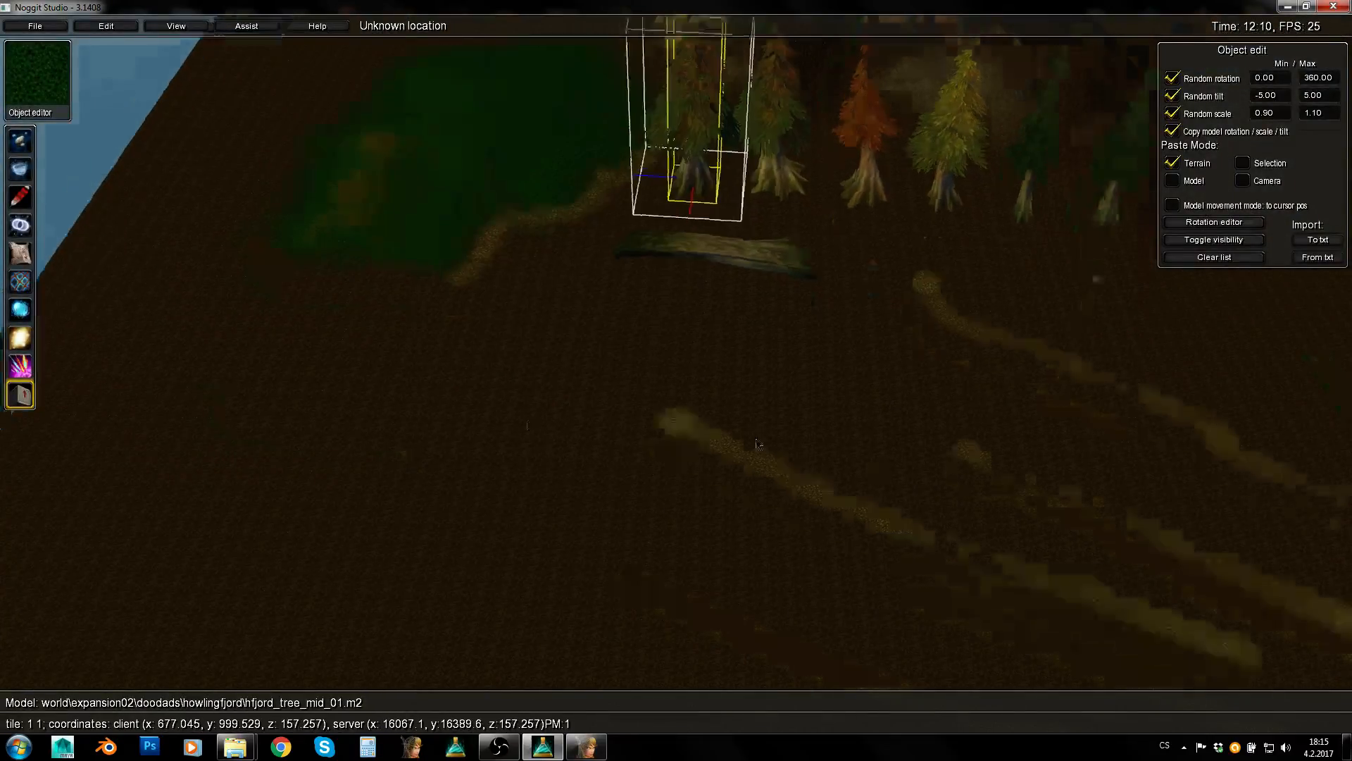
Paste several orange-green trees and one red tree across the bare ground around the green patch and the near dirt path
click(371, 350)
key(ctrl+v)
key(ctrl+v)
key(ctrl+v)
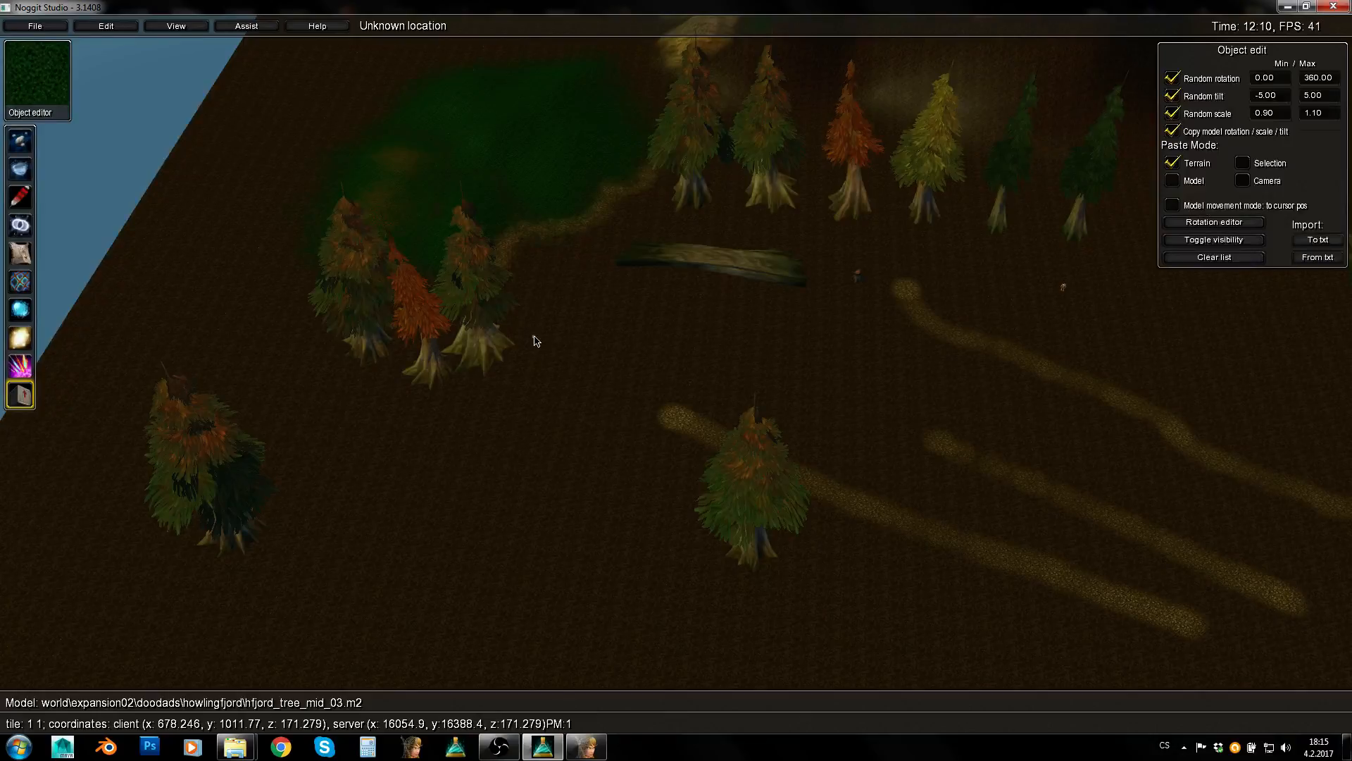
Add a second red tree to the group near the green patch, scale it down, and scale up the first red tree
key(w)
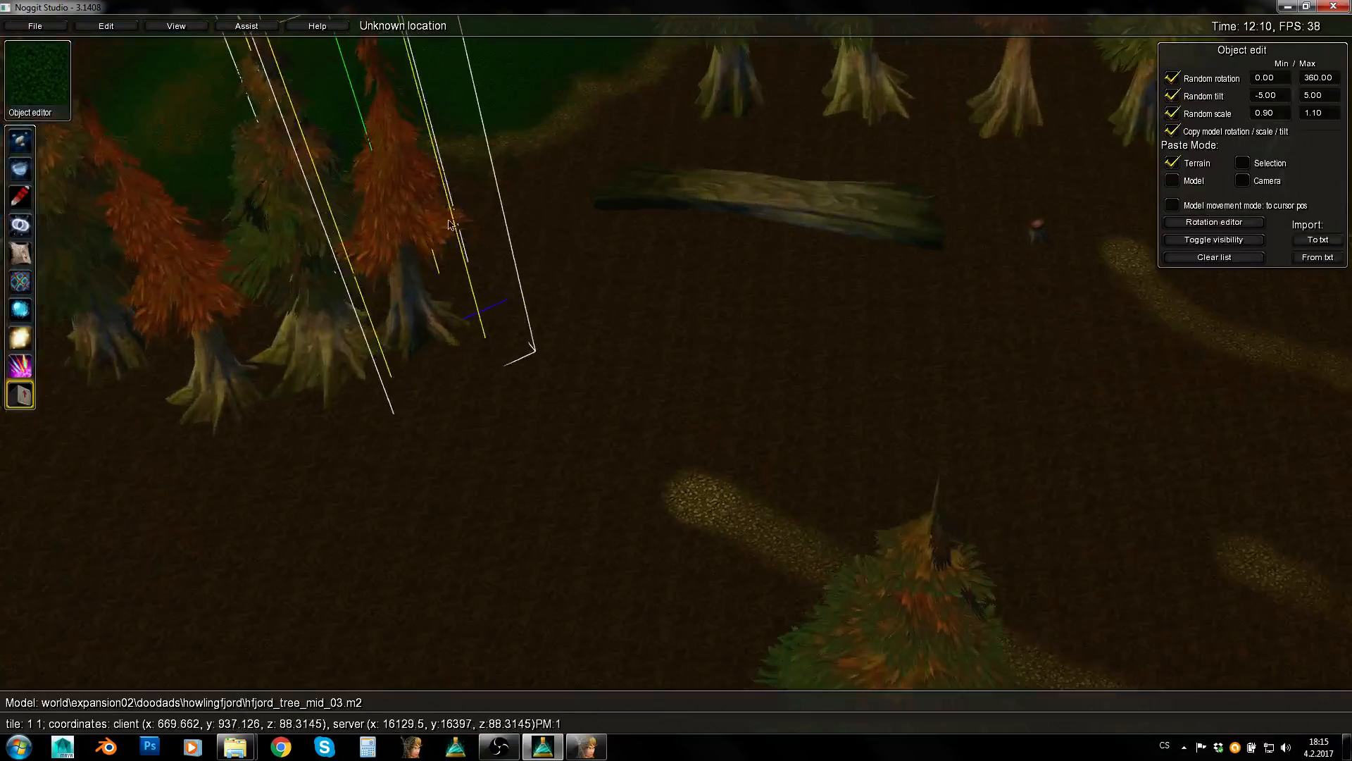
alt+middle_drag(451, 222, 475, 343)
key(s)
right_drag(475, 338, 409, 331)
click(432, 303)
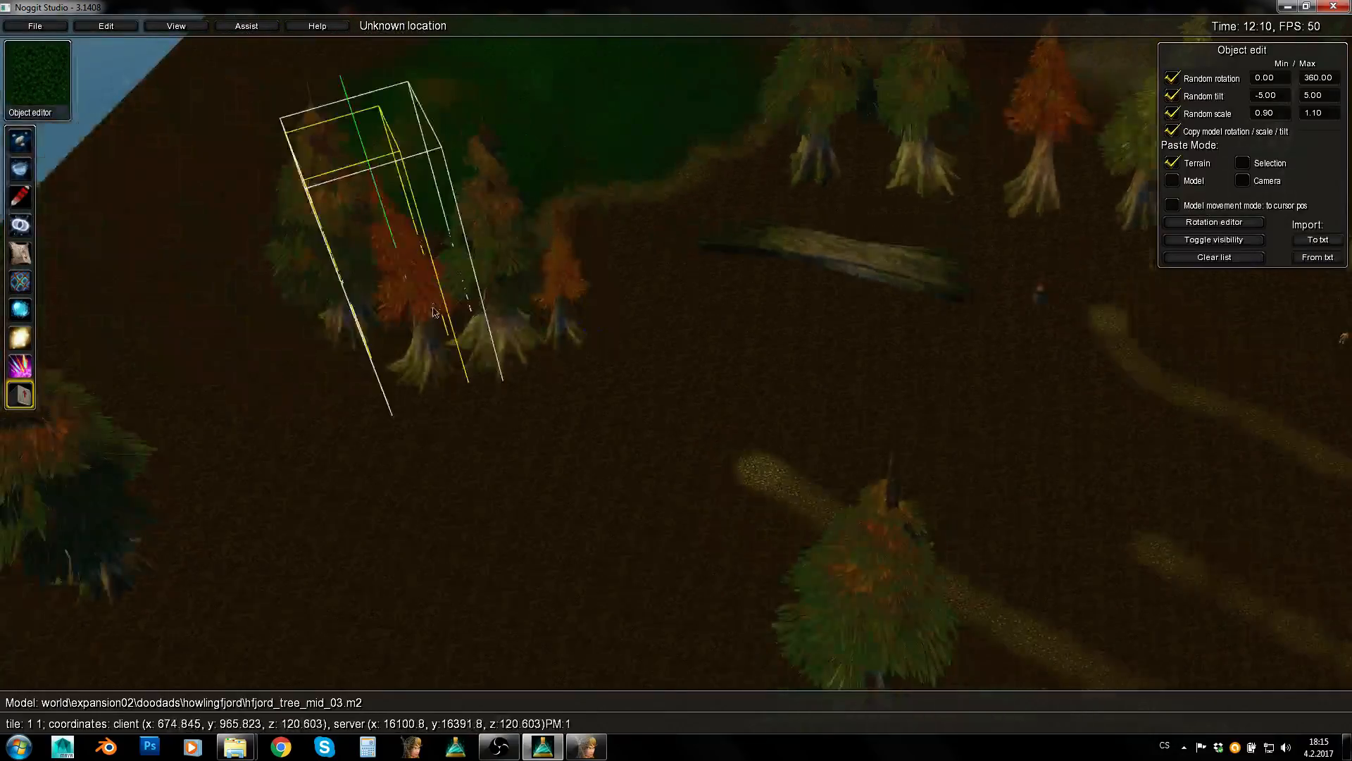
alt+middle_drag(483, 339, 476, 256)
click(606, 317)
key(s)
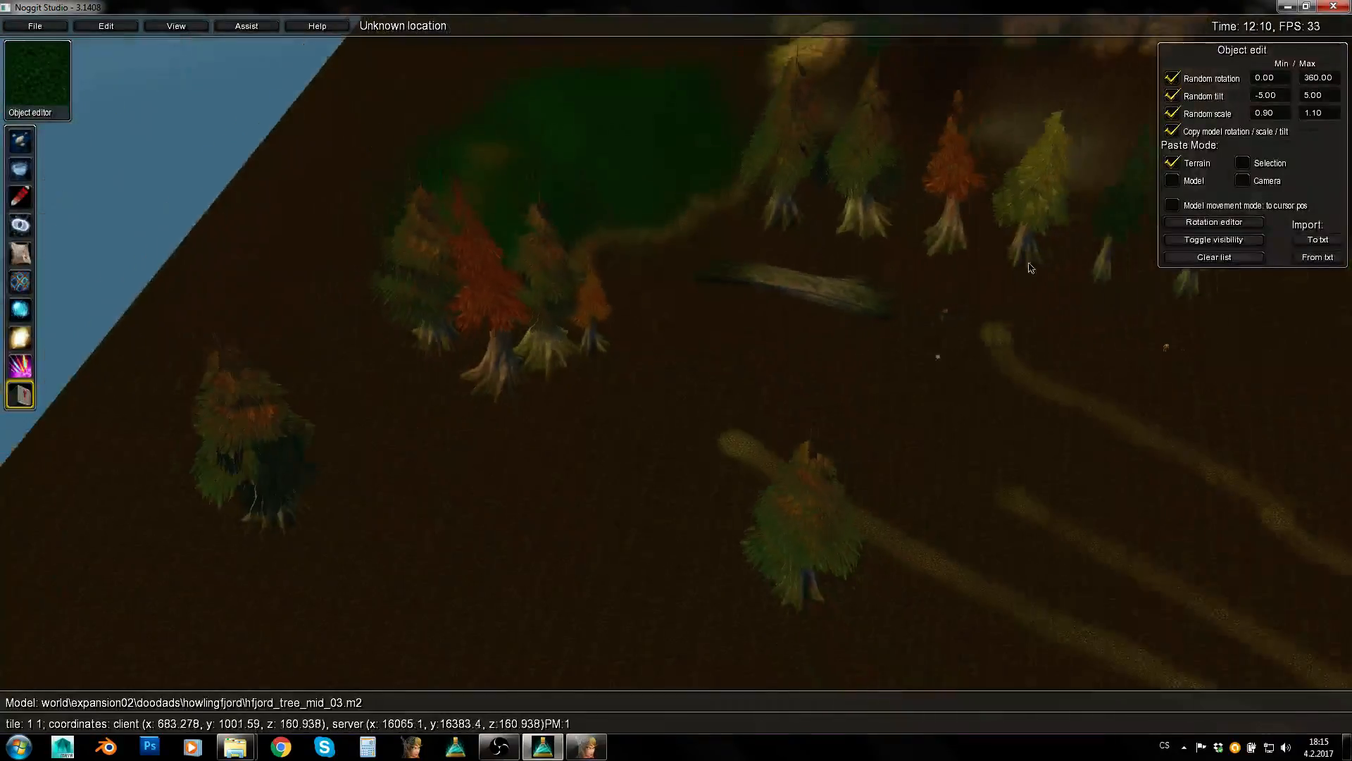
Copy the row's yellow tree (hfjord_tree_mid_04), paste two in front of the red trees, and scale one of them up
click(1028, 218)
key(ctrl+c)
click(862, 300)
key(w)
click(490, 452)
key(ctrl+v)
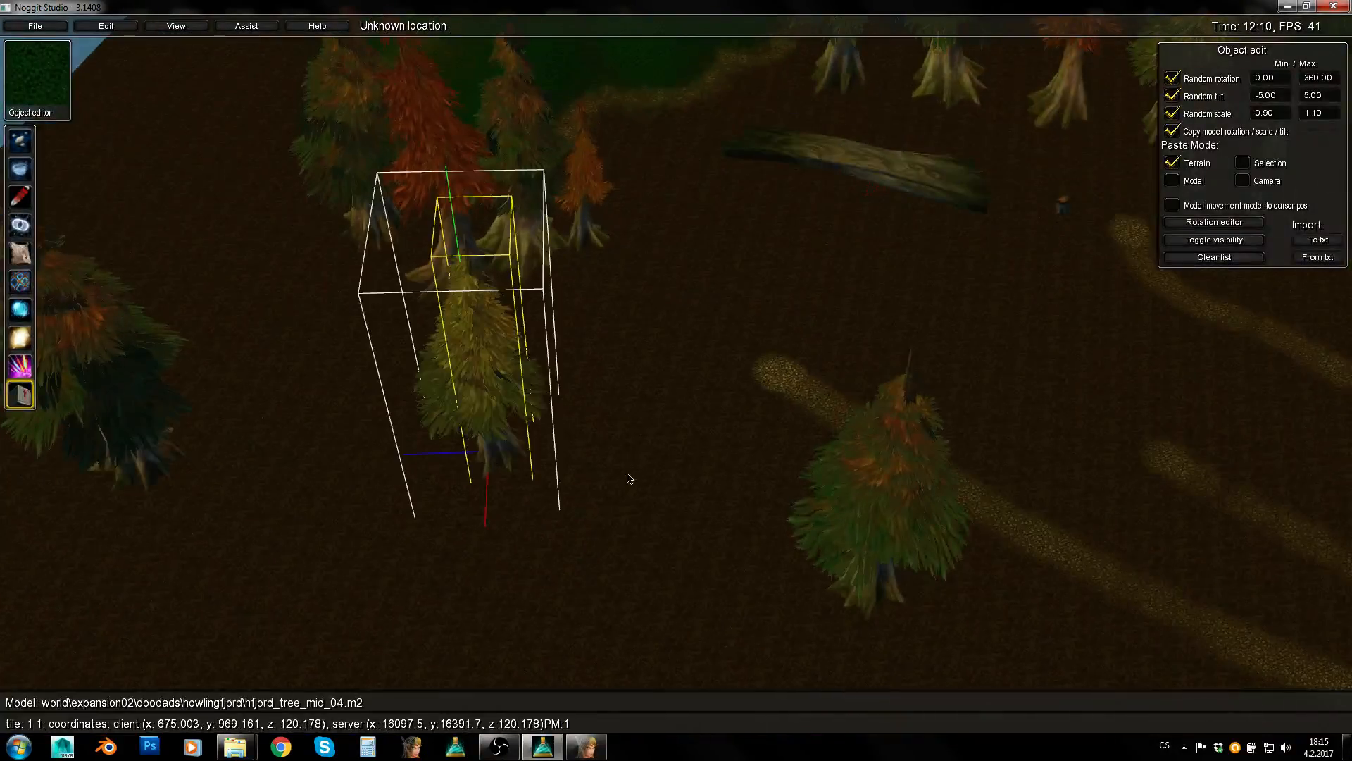
click(604, 445)
key(ctrl+v)
alt+middle_drag(618, 467, 563, 406)
key(s)
click(619, 528)
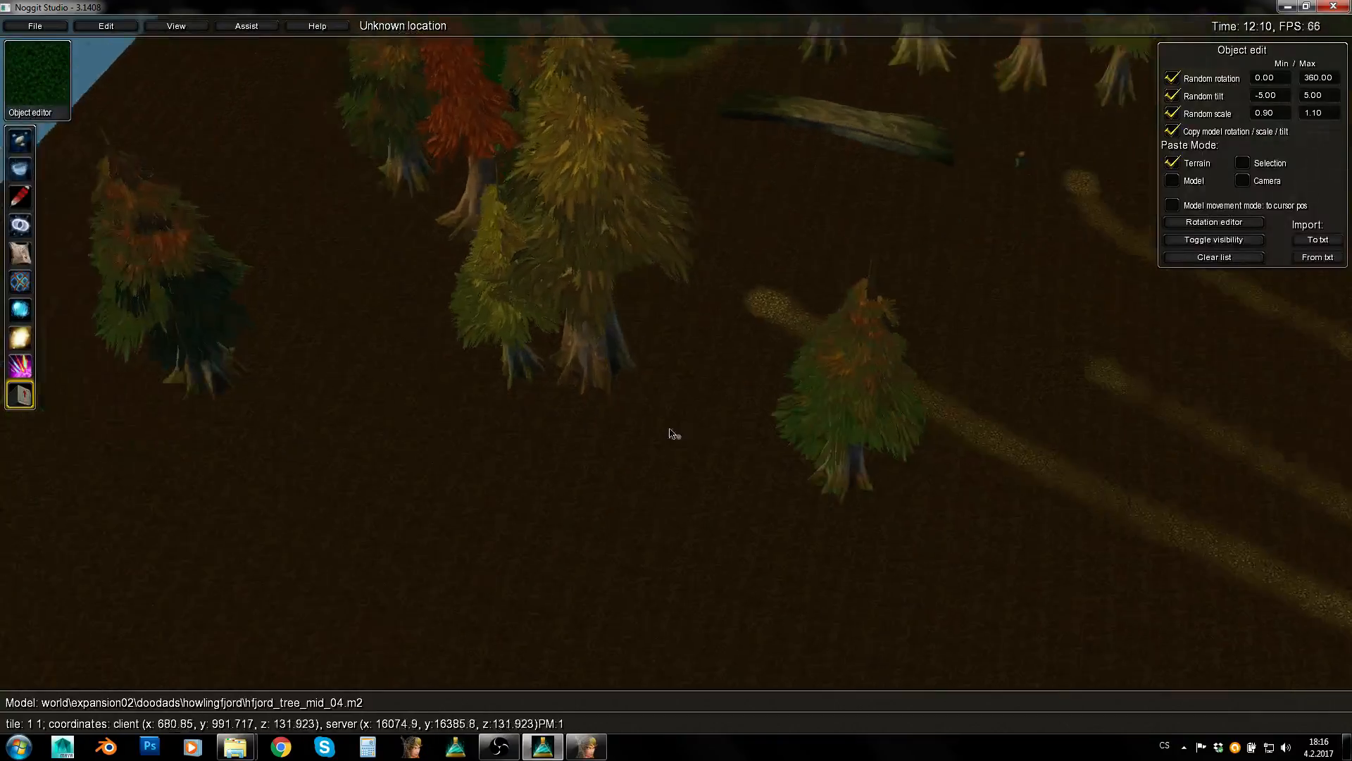
Paste a third yellow tree beside the large one and scale it down to a small sapling
key(w)
key(ctrl+v)
alt+middle_drag(666, 422, 644, 517)
key(s)
right_drag(909, 338, 931, 263)
Copy the dark green tree hfjord_tree_01 from the row and paste it between the yellow trees and the map edge
click(930, 263)
key(w)
key(d)
right_drag(793, 145, 667, 250)
key(s)
click(828, 498)
key(s)
key(a)
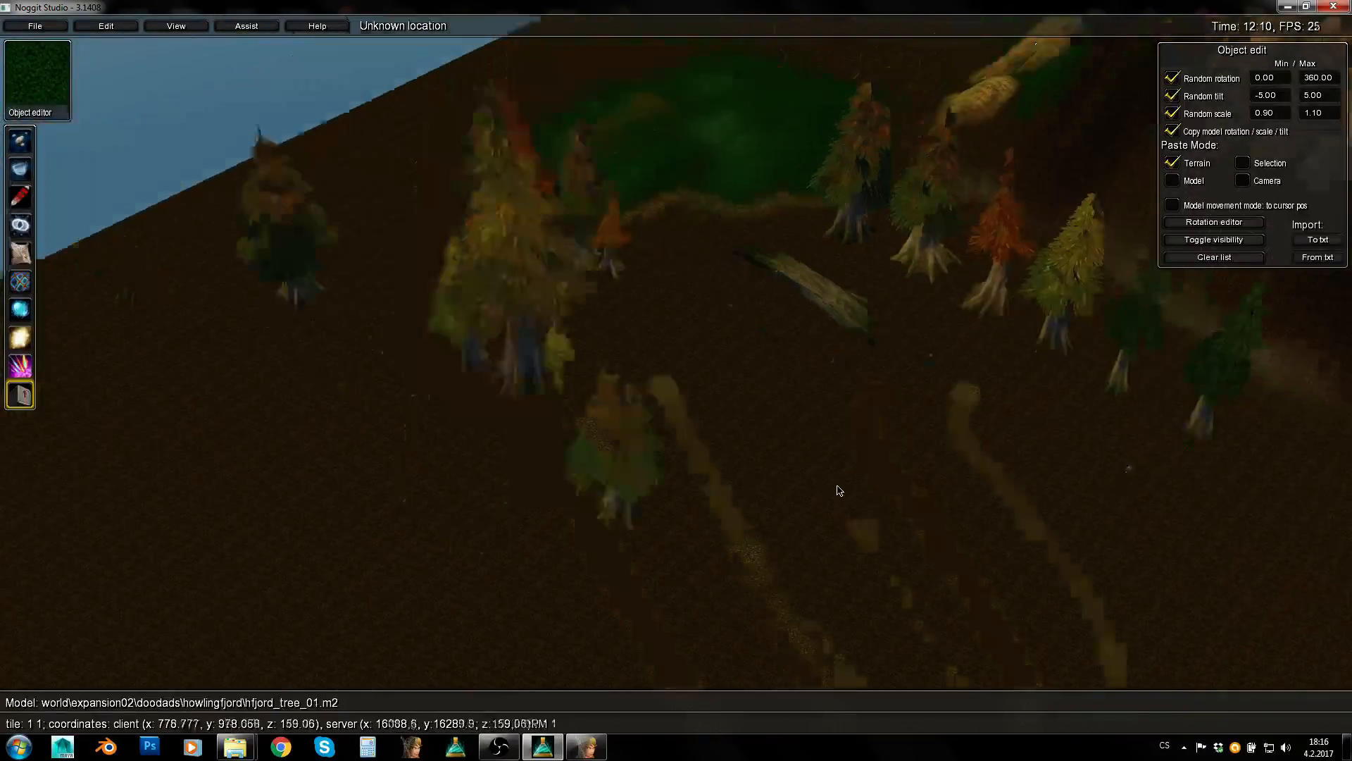
key(w)
right_drag(835, 489, 533, 300)
key(s)
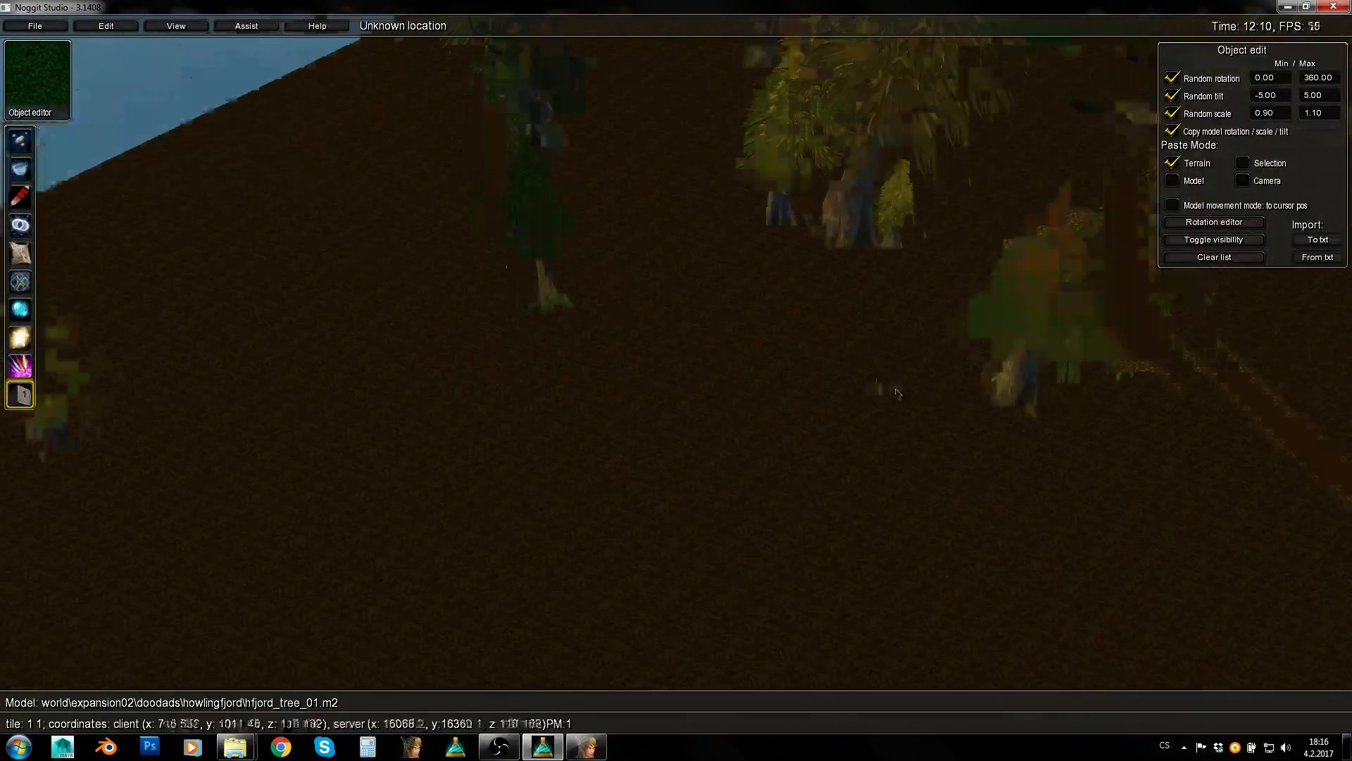
Copy the other dark green tree, hfjord_tree_02, from the row and paste it beside the first dark green tree
click(941, 312)
key(a)
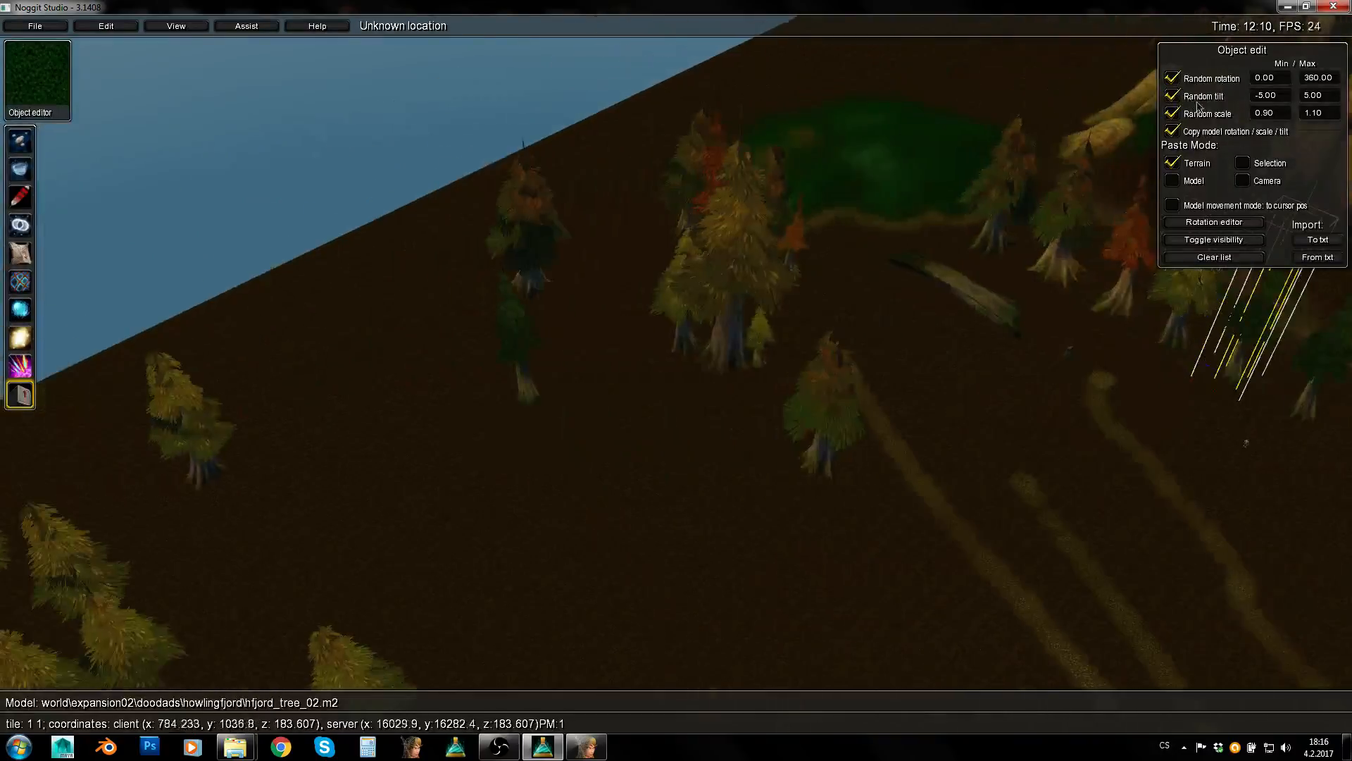
key(w)
key(d)
right_drag(834, 450, 651, 459)
key(w)
middle_drag(656, 455, 637, 446)
right_drag(638, 446, 634, 392)
key(s)
key(w)
key(q)
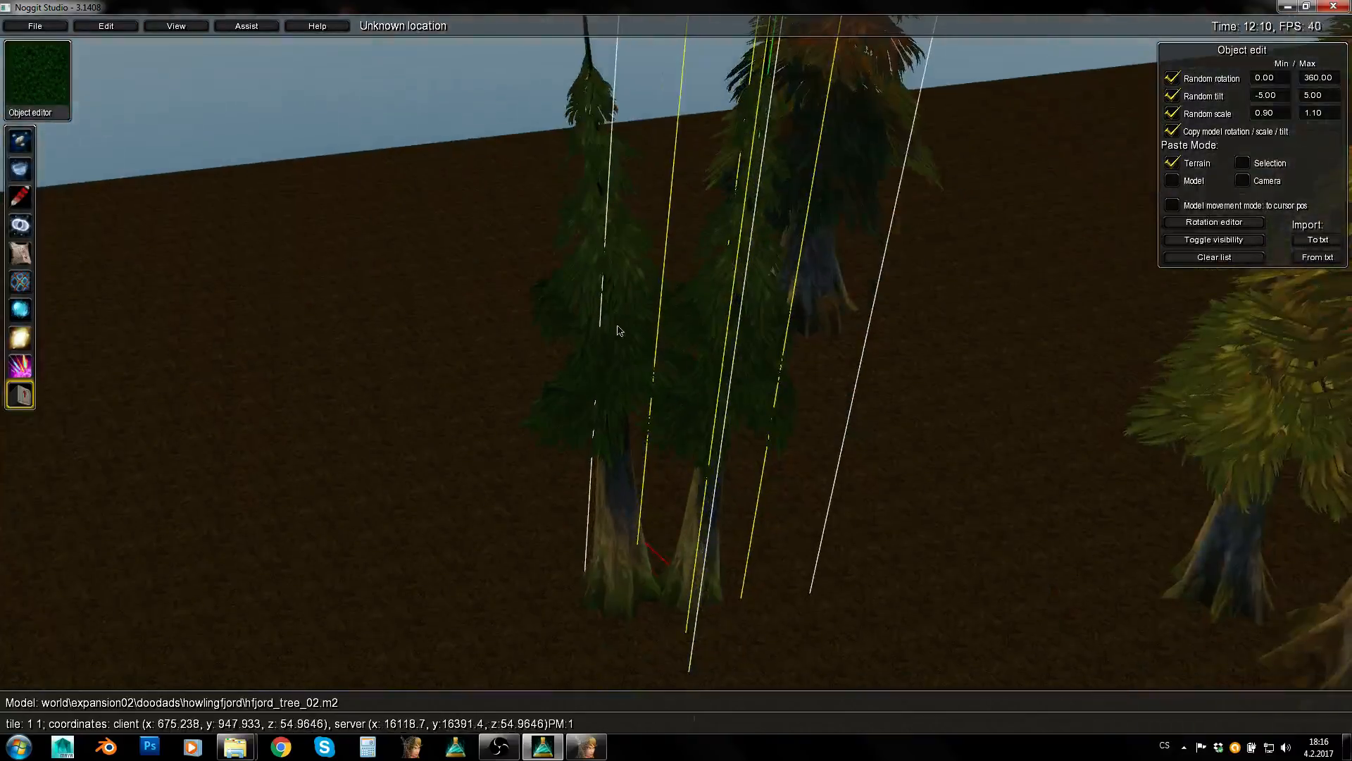
Adjust the positions of the two pasted dark green trees so they stand as a tight pair
click(617, 326)
right_drag(601, 314, 652, 312)
key(s)
key(a)
middle_drag(652, 312, 644, 284)
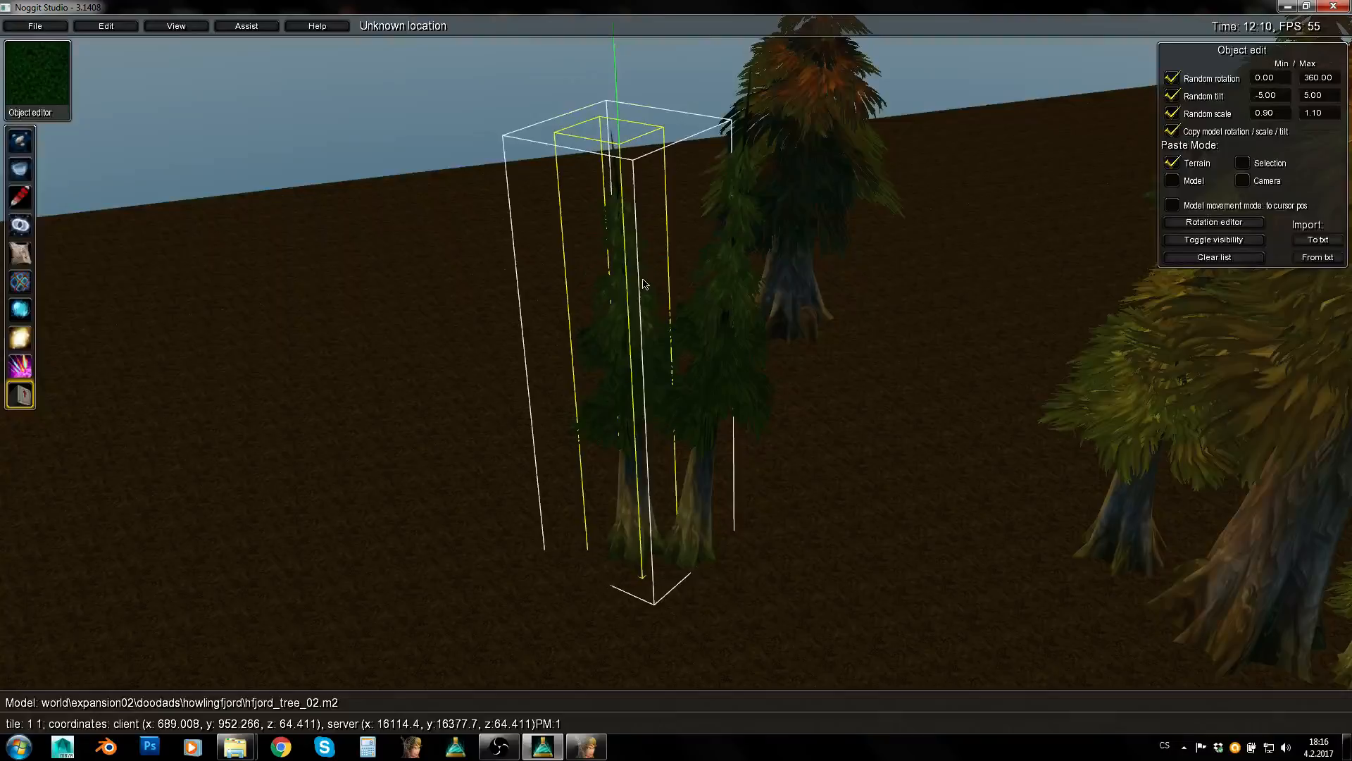
click(733, 351)
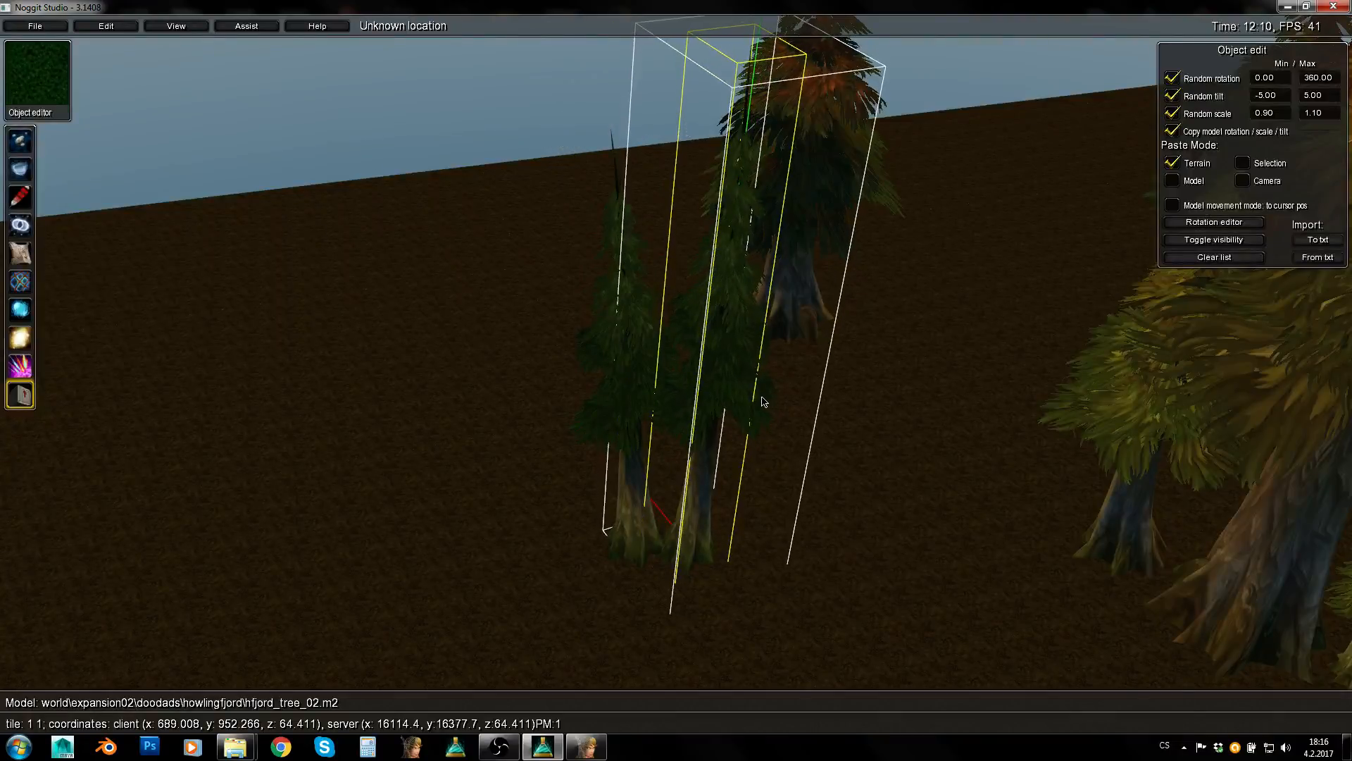
middle_drag(763, 402, 780, 424)
Place a yellow tree in front of the dark green pair and adjust its rotation
key(s)
right_drag(654, 400, 707, 293)
key(w)
shift+drag(708, 293, 721, 396)
key(s)
Place a dark green hfjord_tree_02 beside the lone orange-green tree at the dirt path and rotate it to lean
right_drag(720, 396, 939, 375)
key(a)
key(e)
right_drag(395, 410, 814, 453)
click(997, 285)
shift+drag(871, 386, 1014, 271)
right_drag(1005, 283, 845, 547)
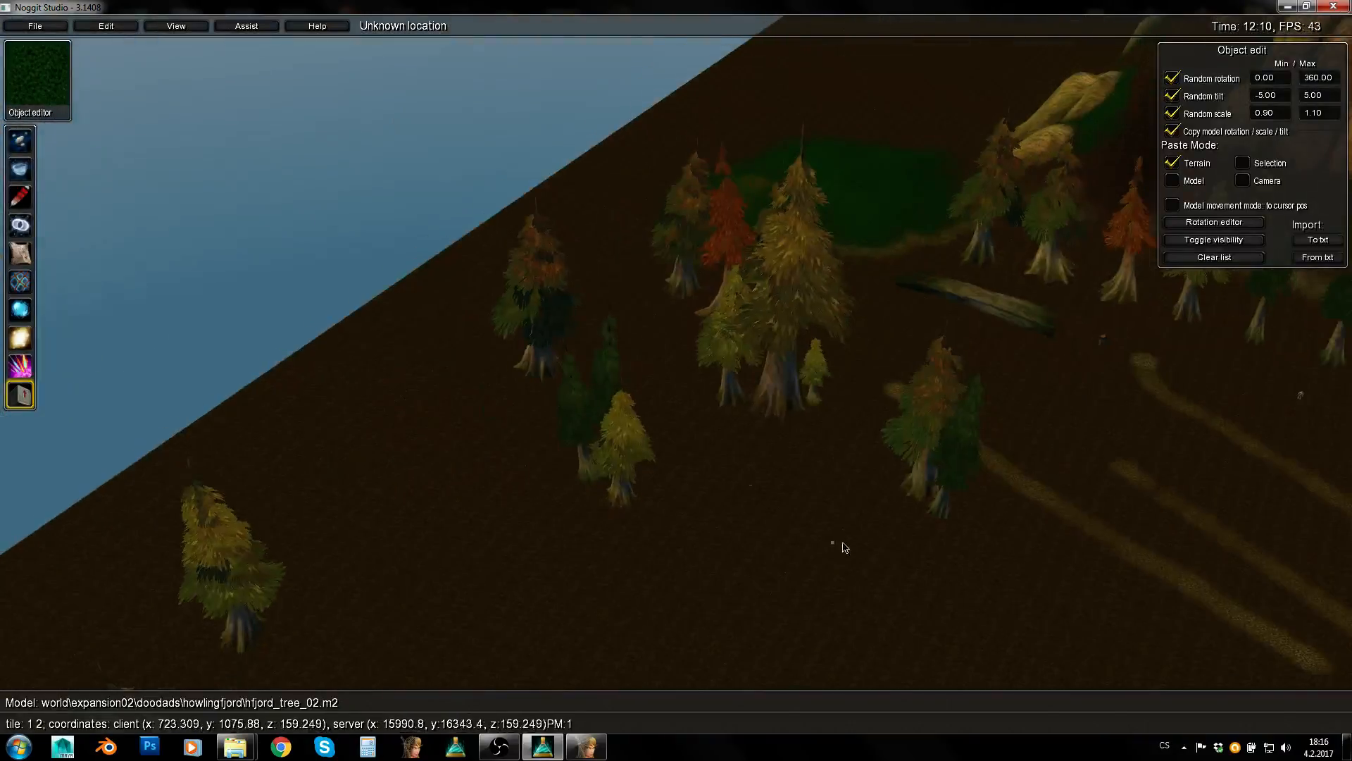
Rotate the orange-green tree beside the large red tree and move it closer to the red one
key(w)
key(q)
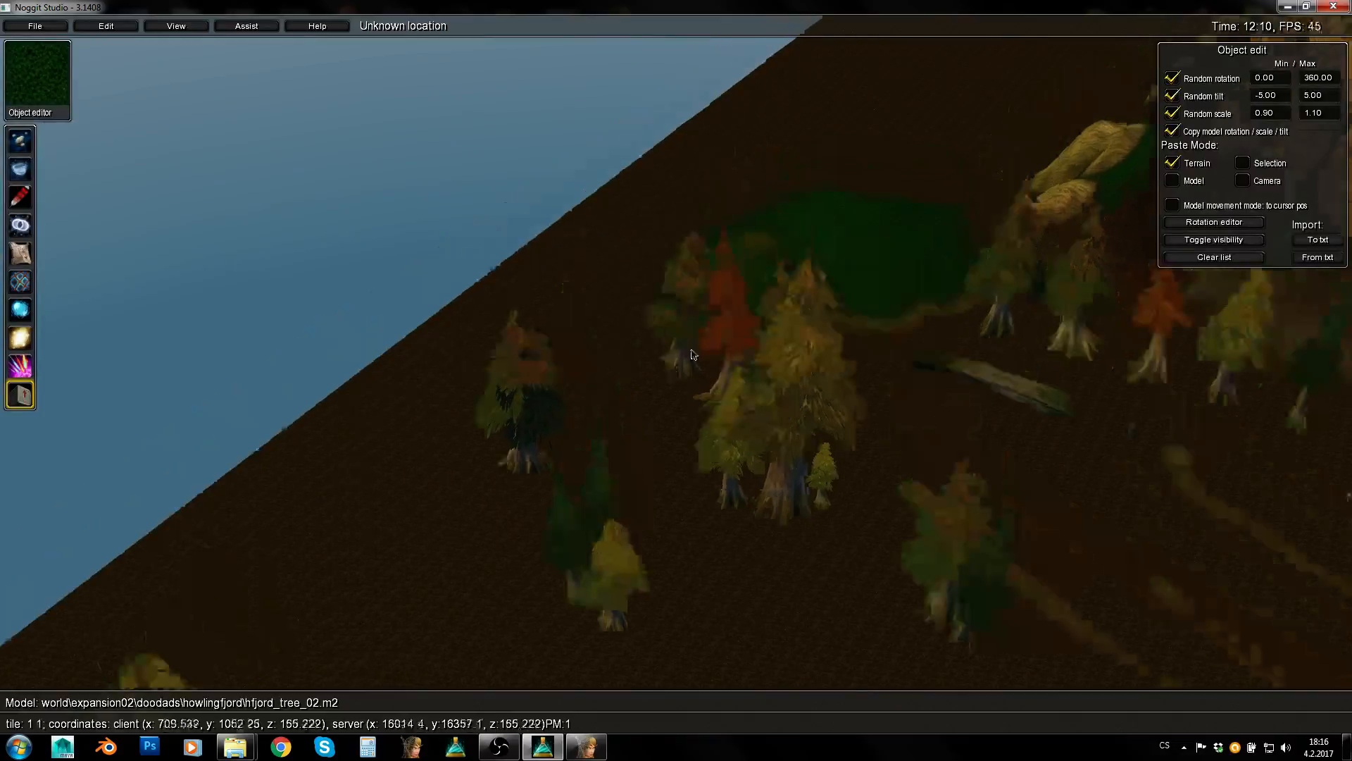
right_drag(739, 309, 782, 543)
key(s)
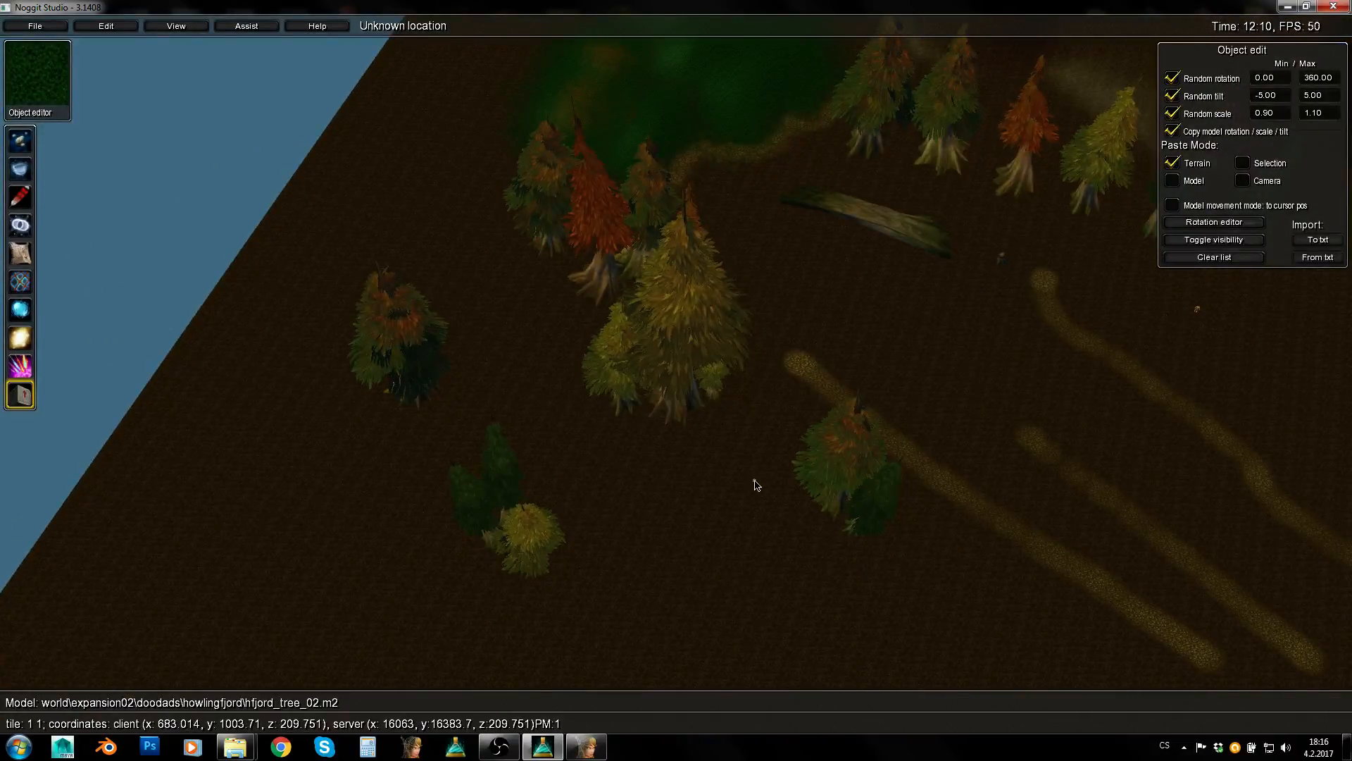
right_drag(755, 485, 649, 202)
key(a)
key(e)
key(w)
click(554, 319)
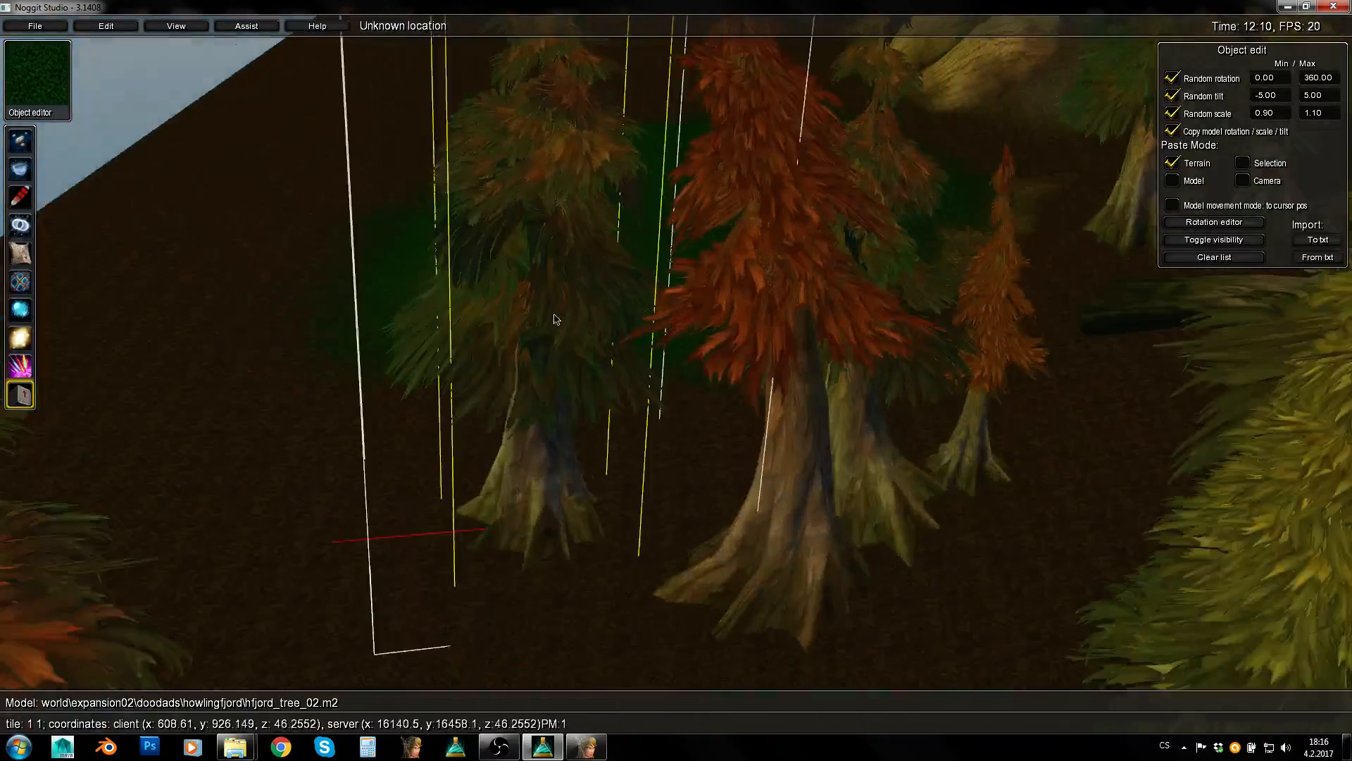
shift+drag(514, 390, 736, 450)
middle_drag(683, 446, 733, 447)
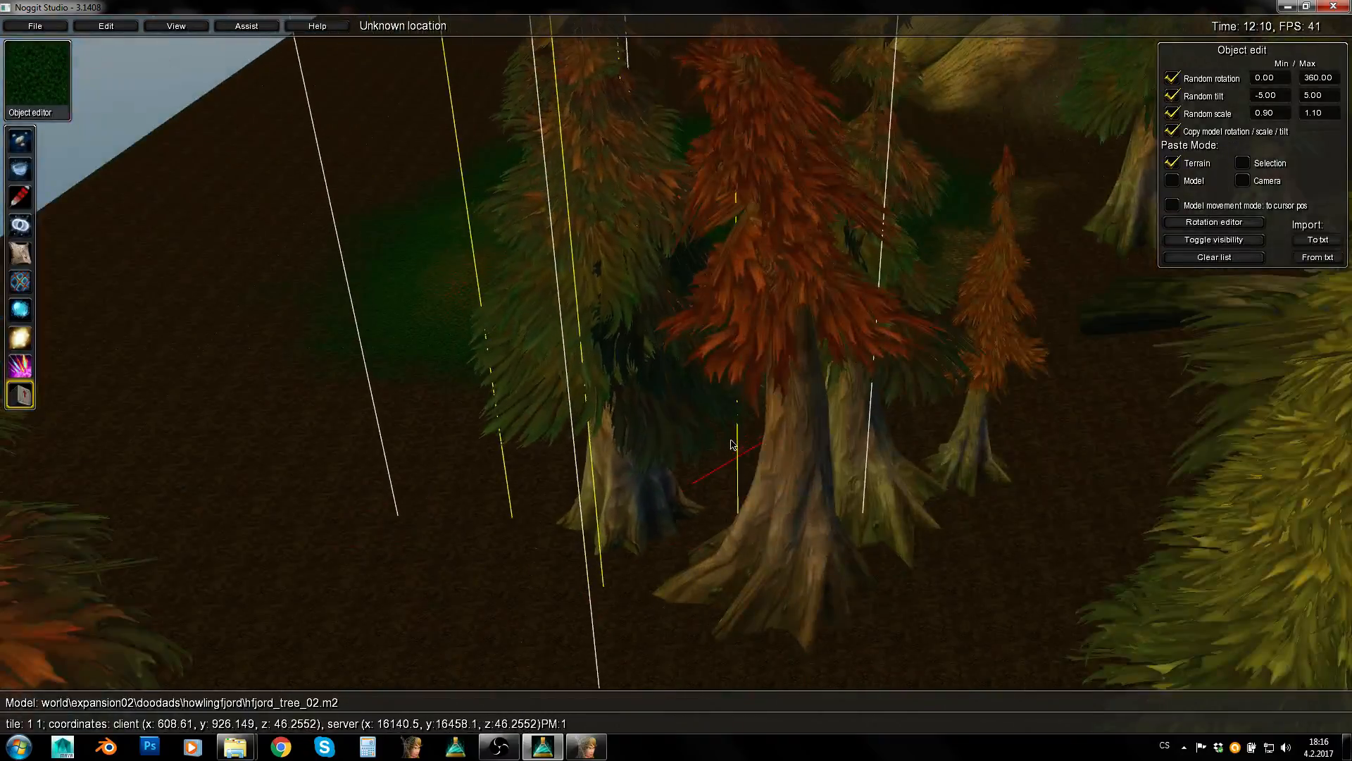
right_drag(733, 446, 651, 658)
key(s)
key(s)
click(651, 658)
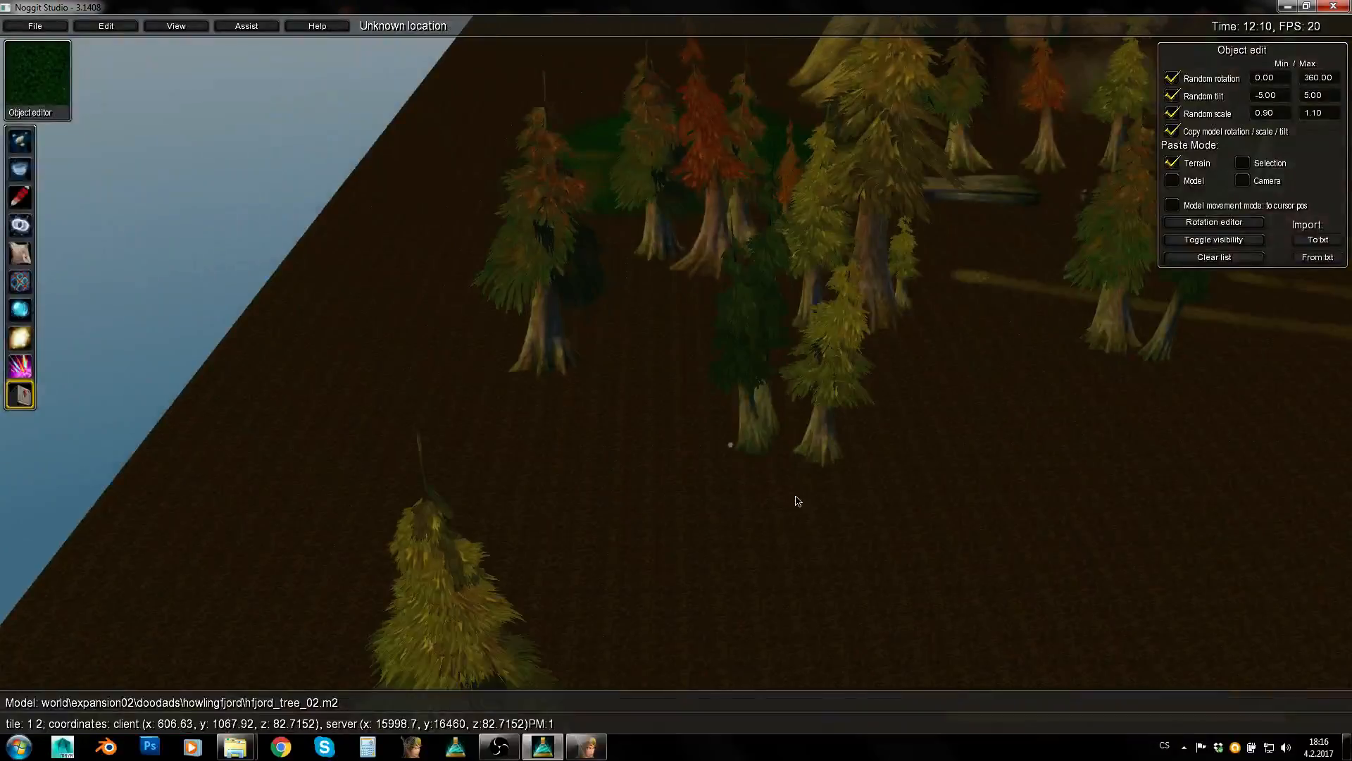
Examine the mixed tree cluster and the original tree row from close up and from above
mouse_move(775, 391)
right_down()
mouse_move(981, 402)
mouse_move(492, 402)
mouse_move(535, 507)
mouse_move(784, 401)
mouse_move(790, 514)
mouse_move(749, 399)
right_up()
key(d)
key(w)
right_drag(691, 528, 674, 426)
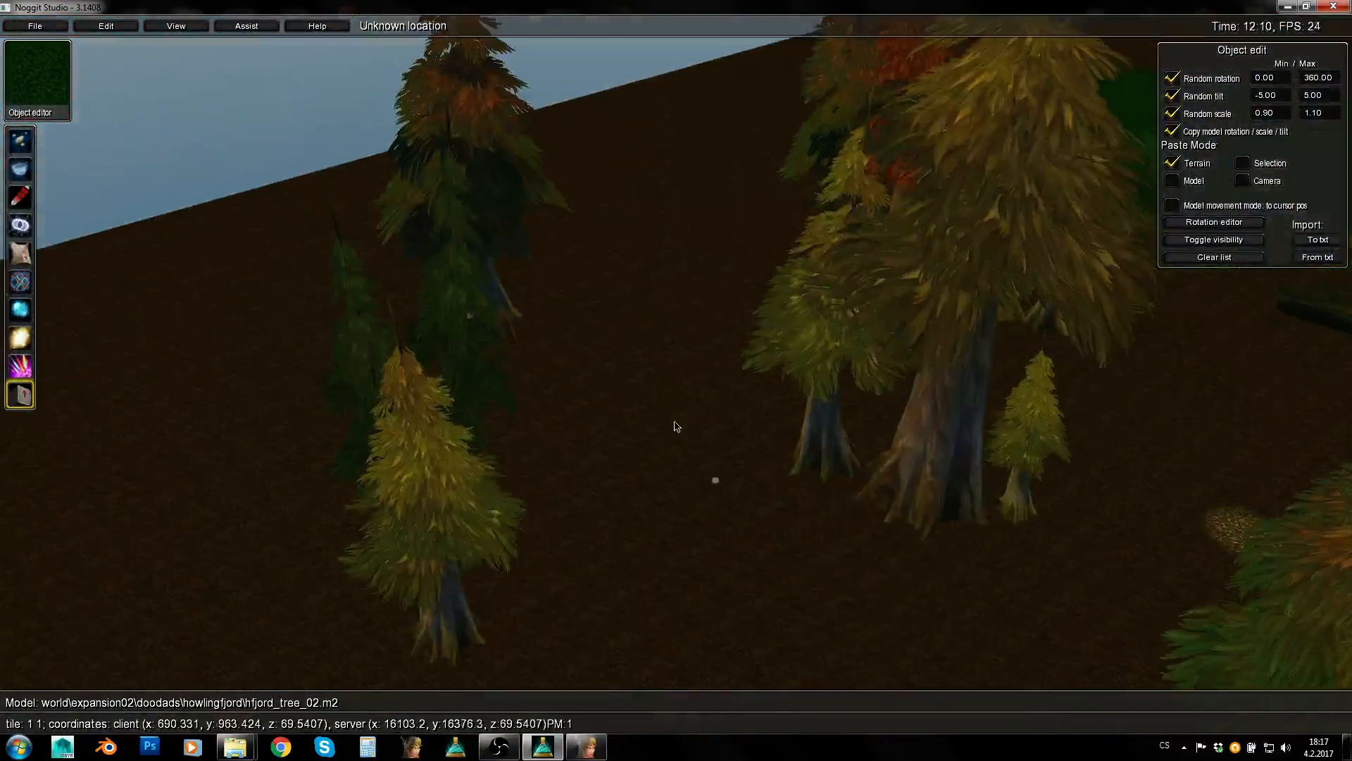
key(s)
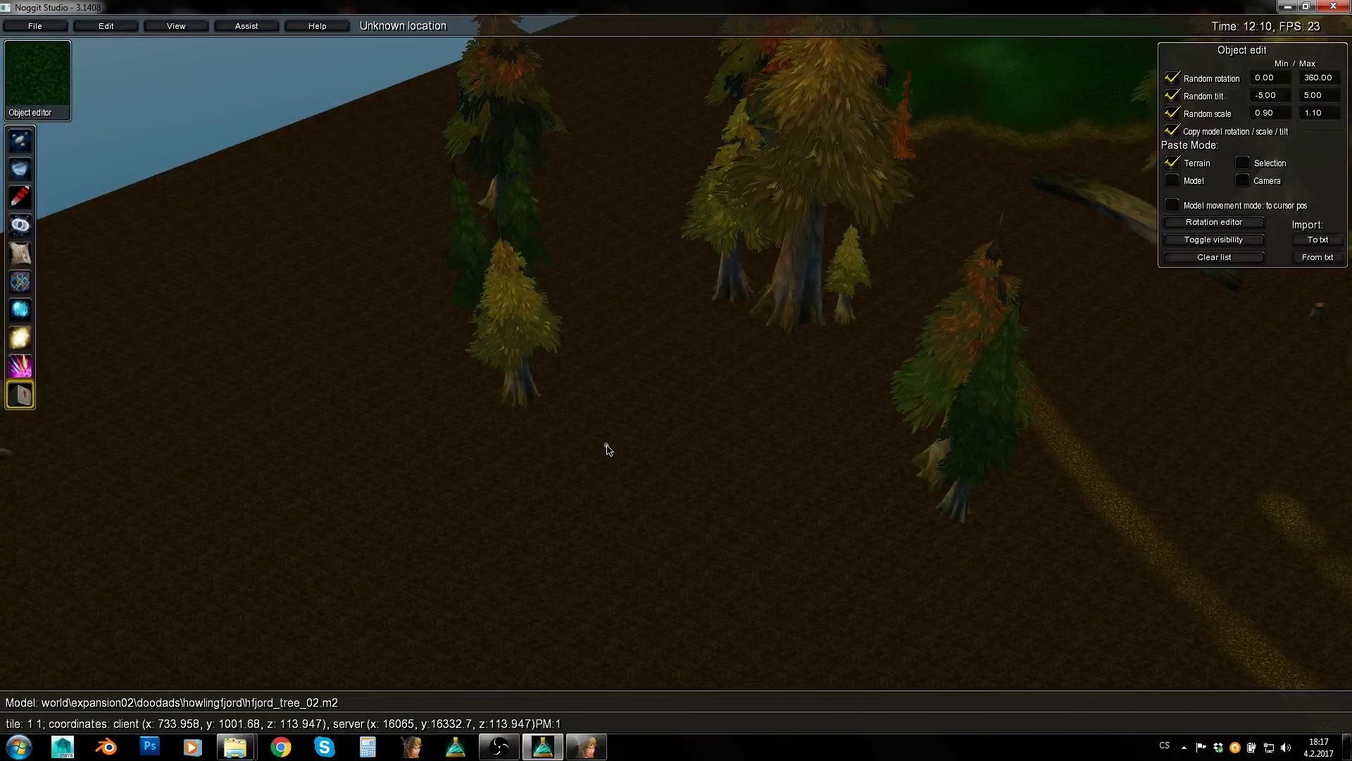
right_drag(458, 479, 803, 422)
key(s)
key(q)
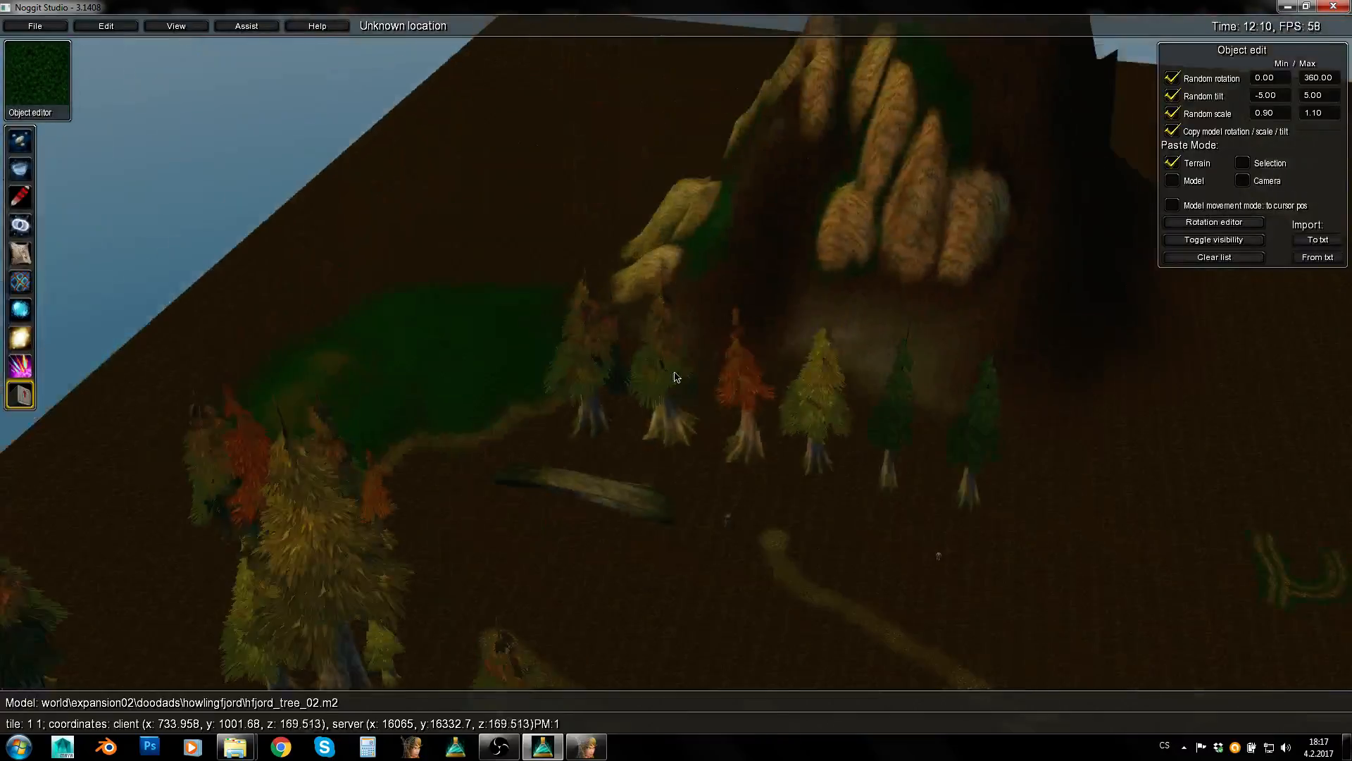
key(s)
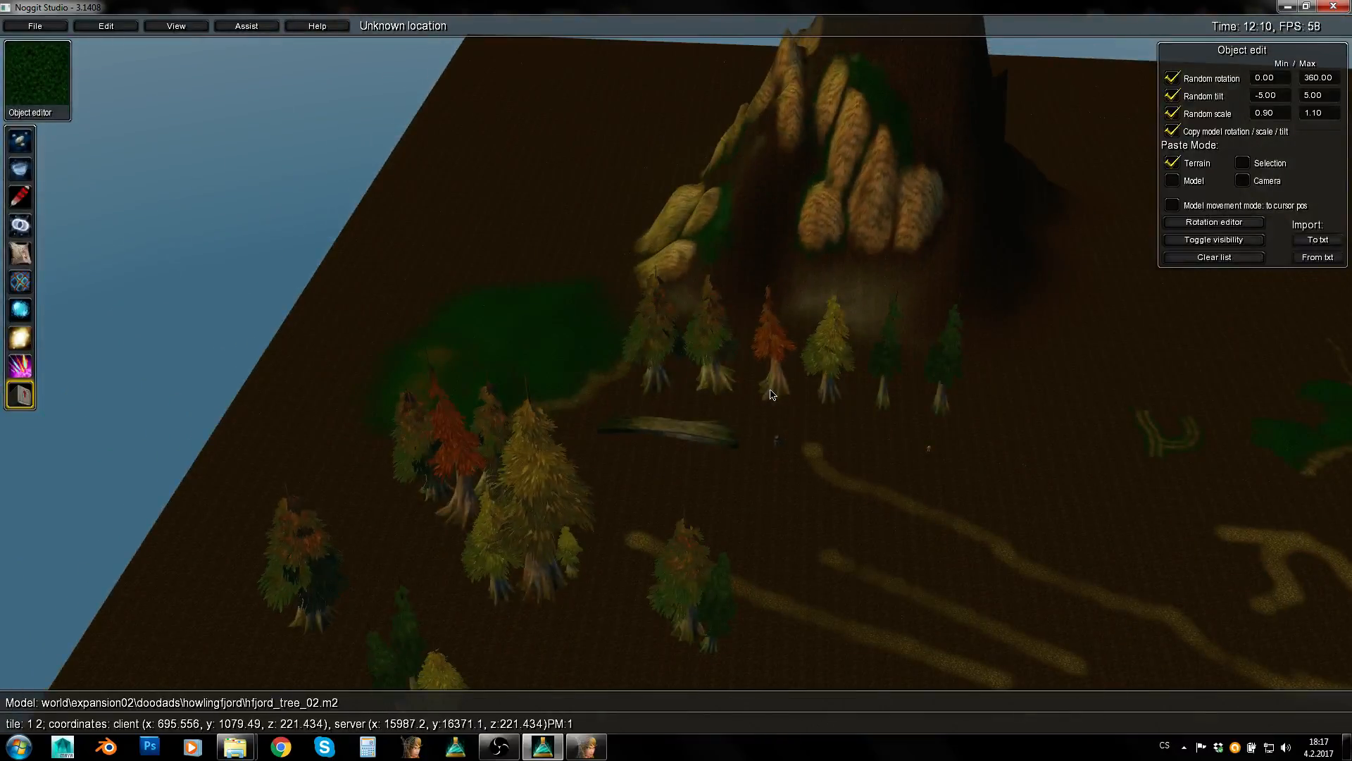
key(w)
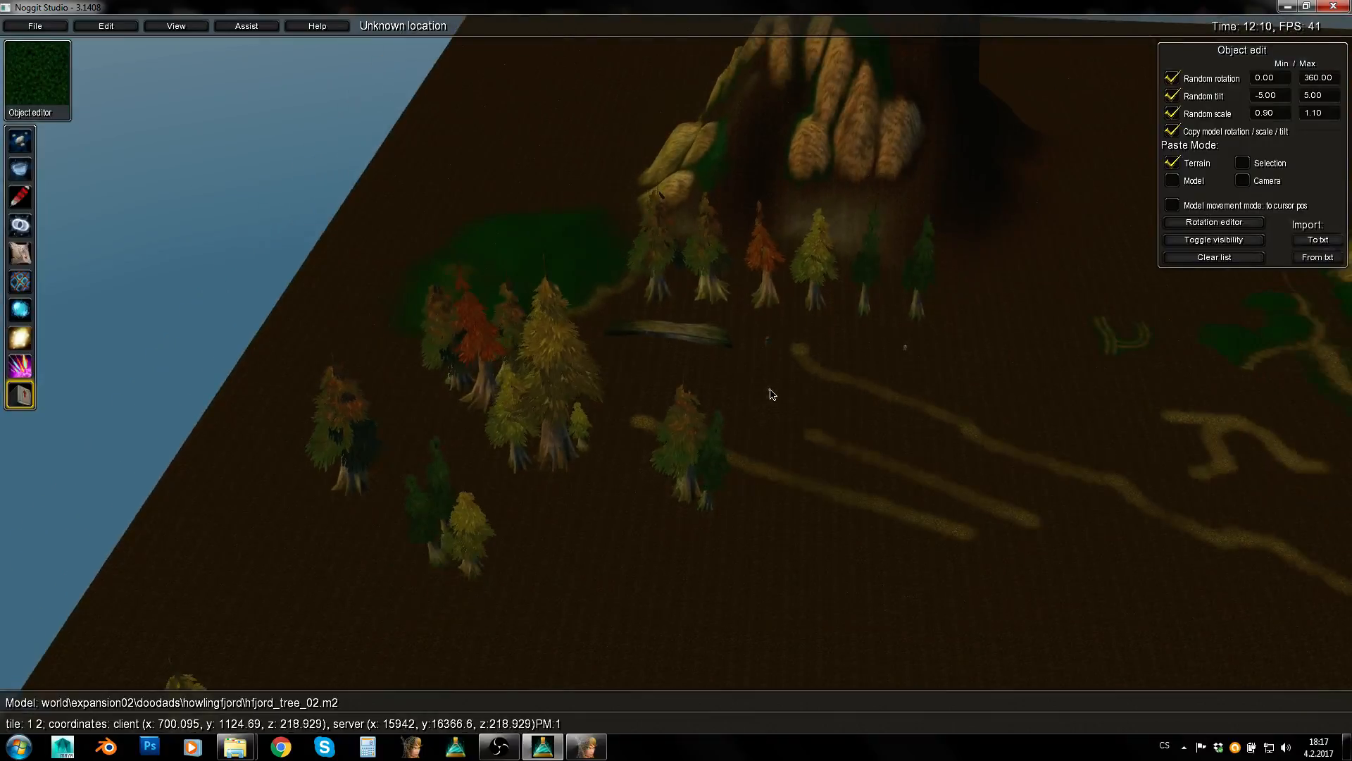
Move and rotate the fallen trunk (hfjord_treefallen_01) in front of the tree row and copy it
key(w)
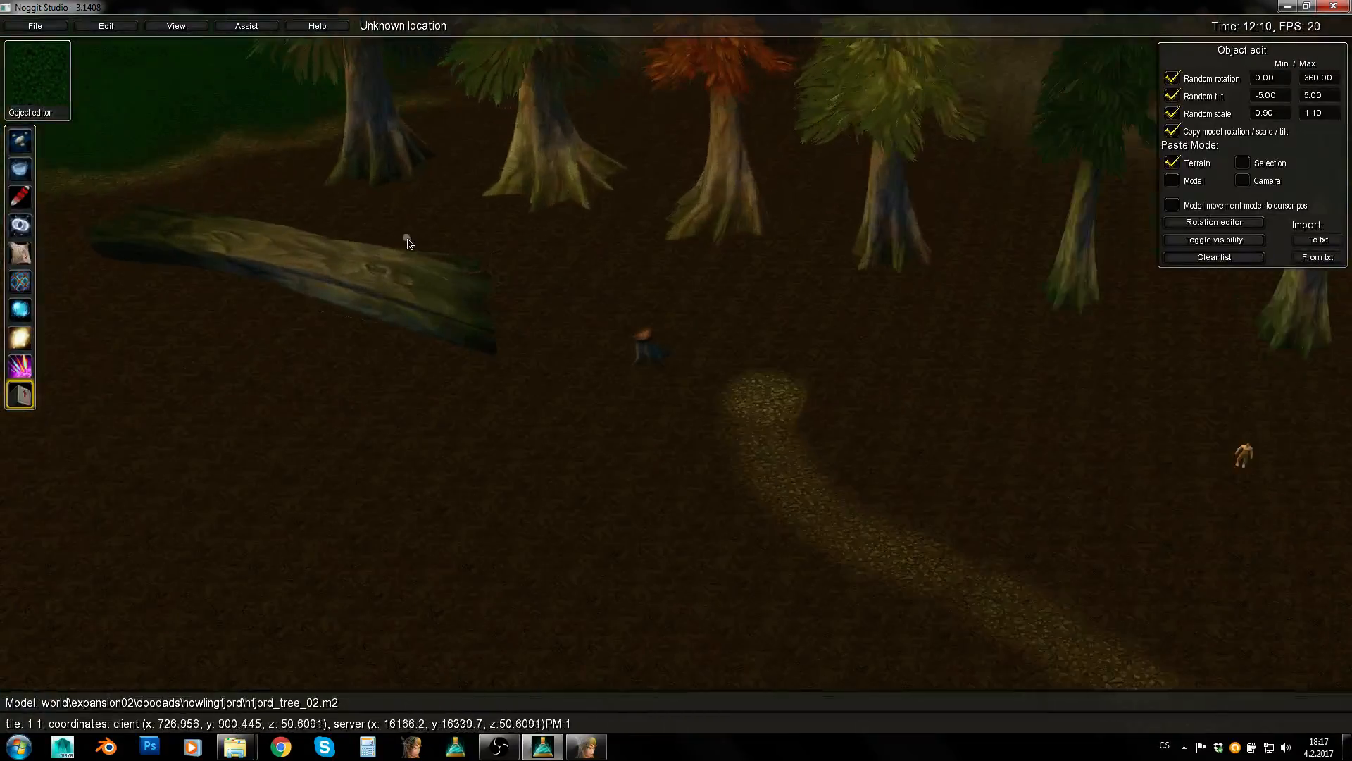
click(374, 305)
middle_drag(374, 304, 443, 293)
shift+drag(661, 366, 320, 401)
key(ctrl+c)
click(531, 444)
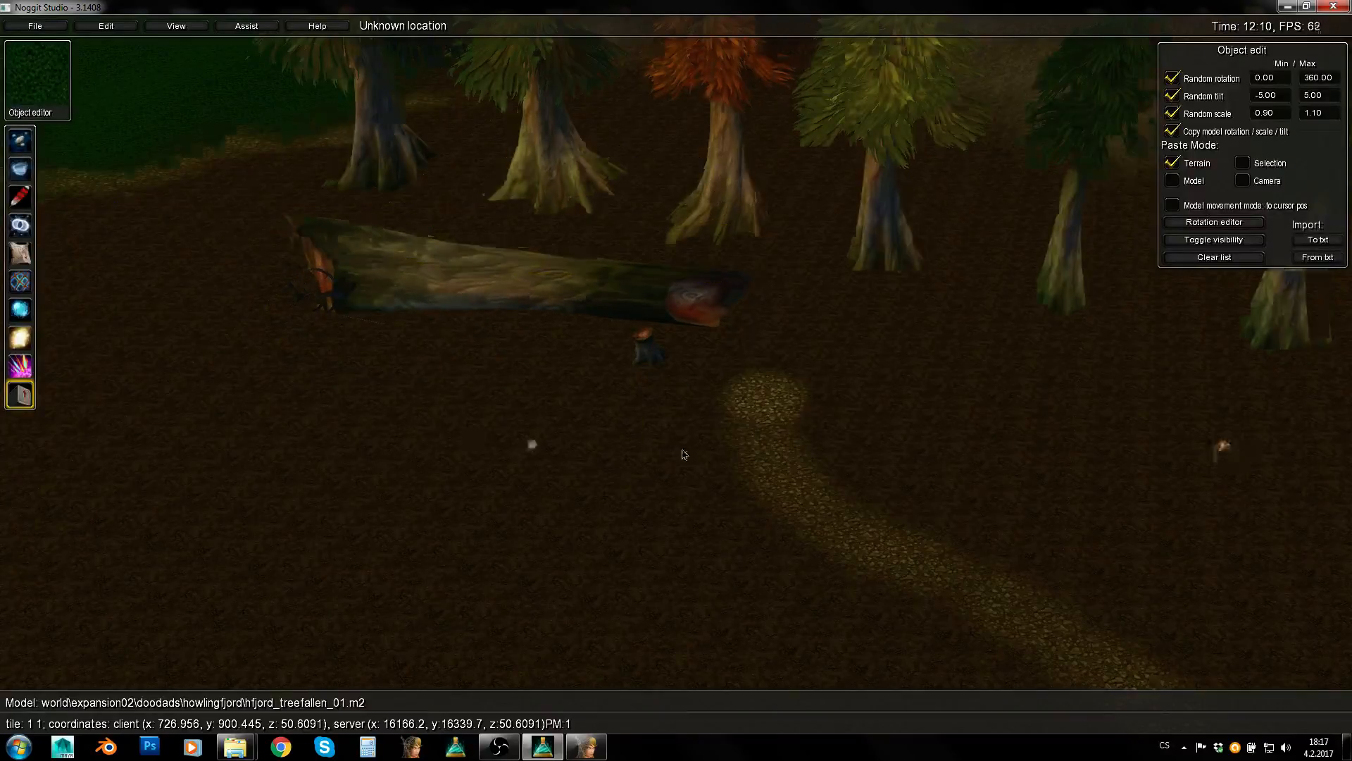
Paste the fallen trunk at the foot of the large yellow tree and adjust its rotation
key(s)
right_drag(682, 454, 678, 426)
key(w)
key(ctrl+v)
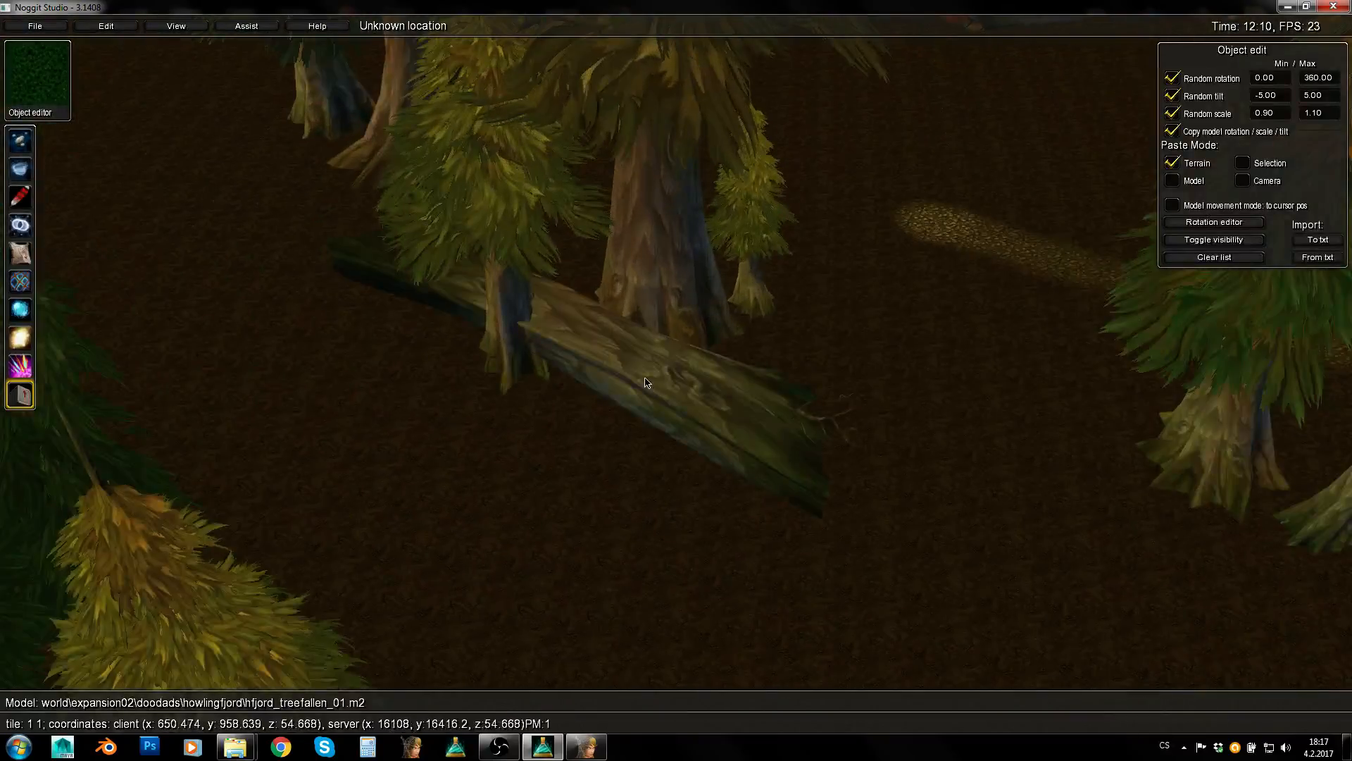
click(645, 383)
shift+drag(603, 437, 621, 458)
click(909, 520)
Look over the yellow grove and the mixed forest from across the map to compare their arrangement
key(s)
right_drag(909, 521, 607, 508)
key(d)
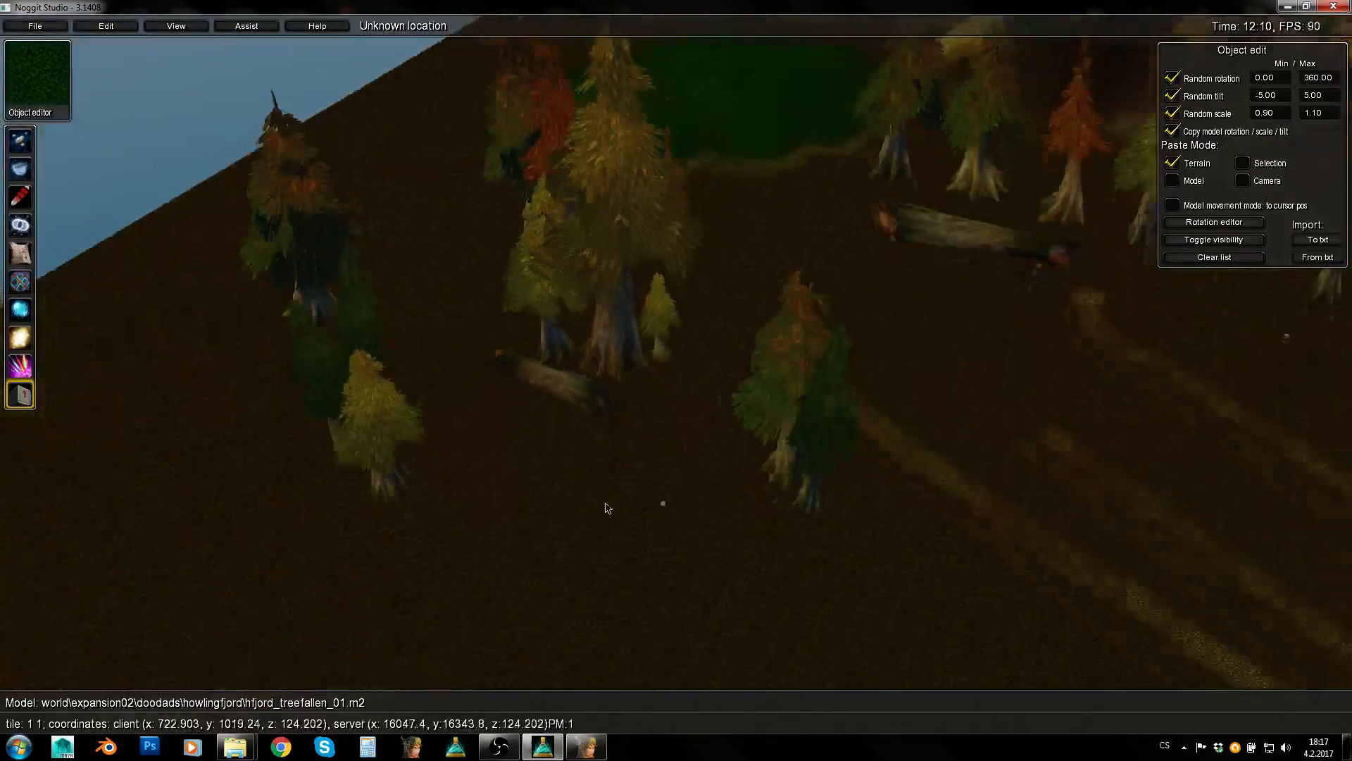
key(s)
key(s)
key(a)
right_drag(775, 446, 215, 416)
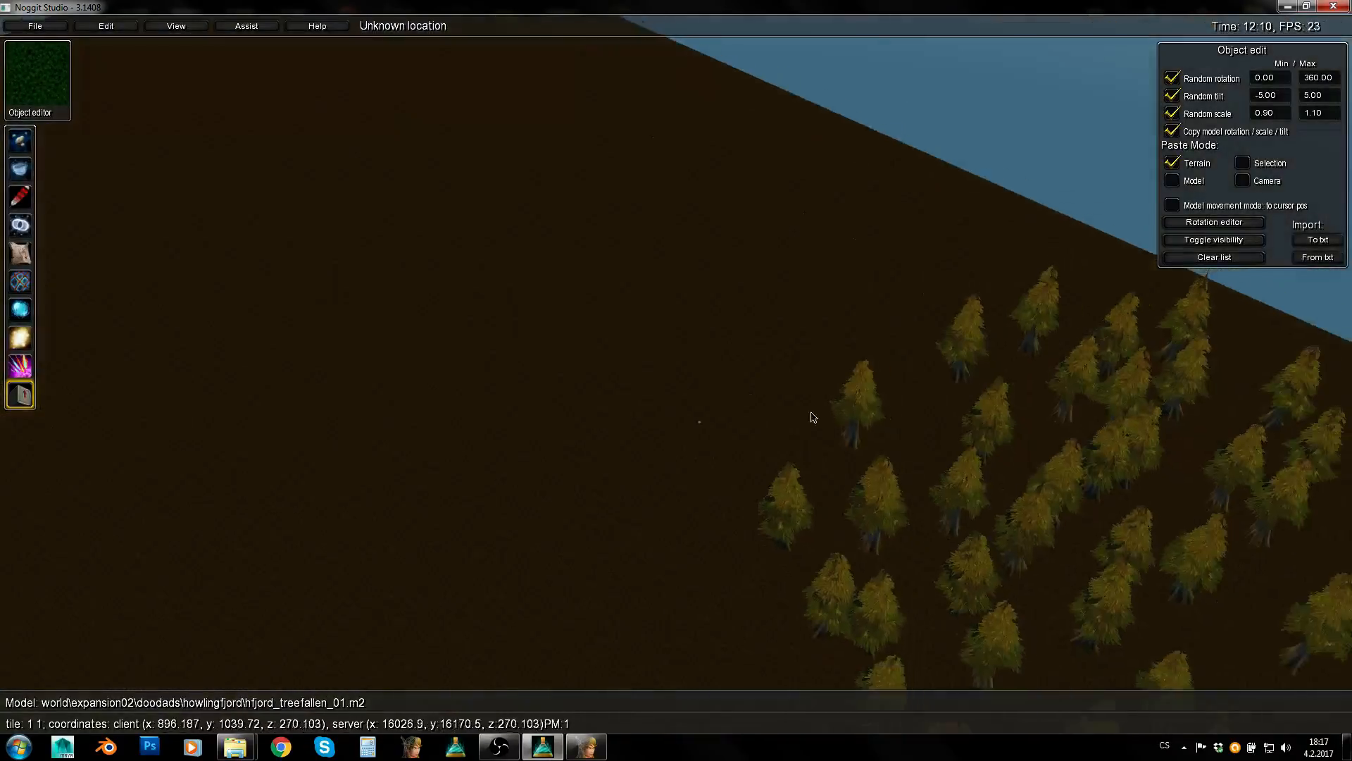
key(s)
right_drag(811, 417, 84, 347)
key(a)
right_drag(334, 375, 1168, 402)
mouse_move(774, 450)
right_down()
mouse_move(1045, 471)
mouse_move(1303, 465)
right_up()
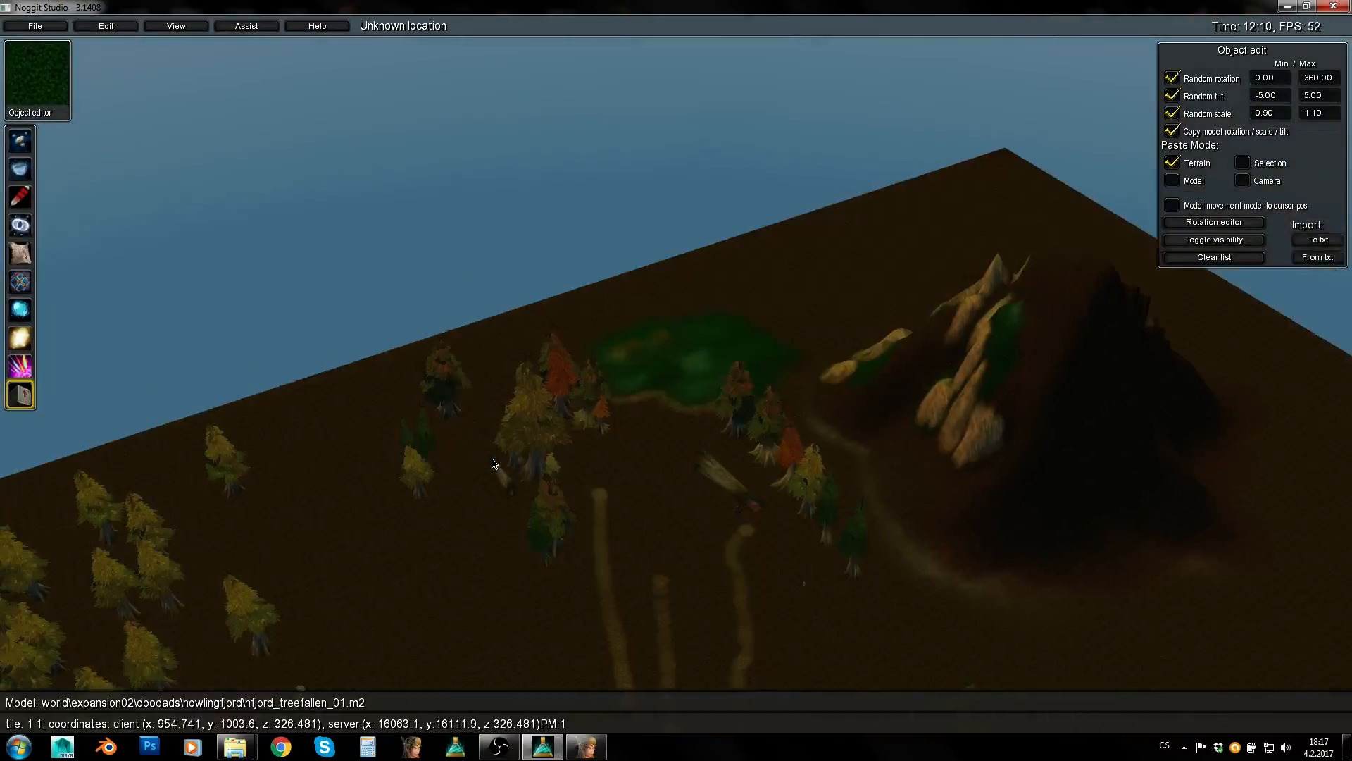
key(w)
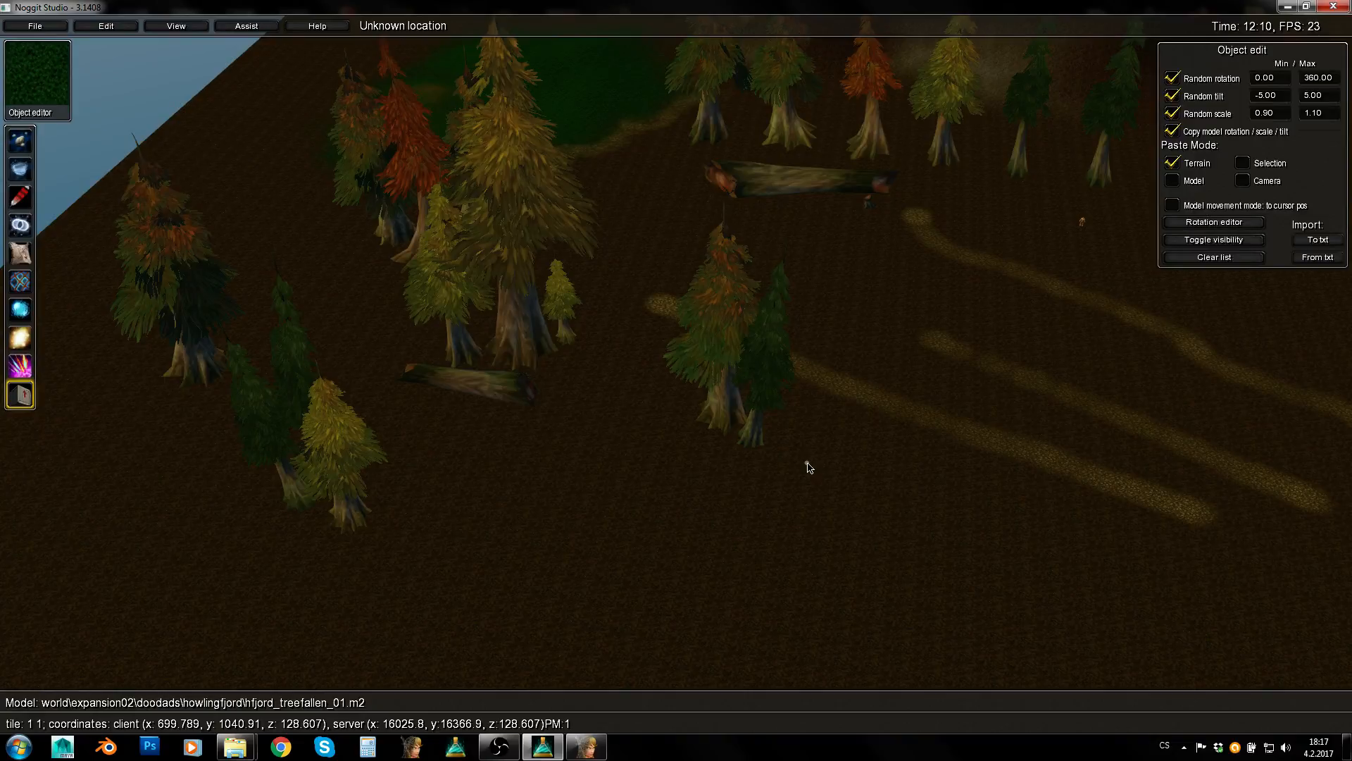
key(a)
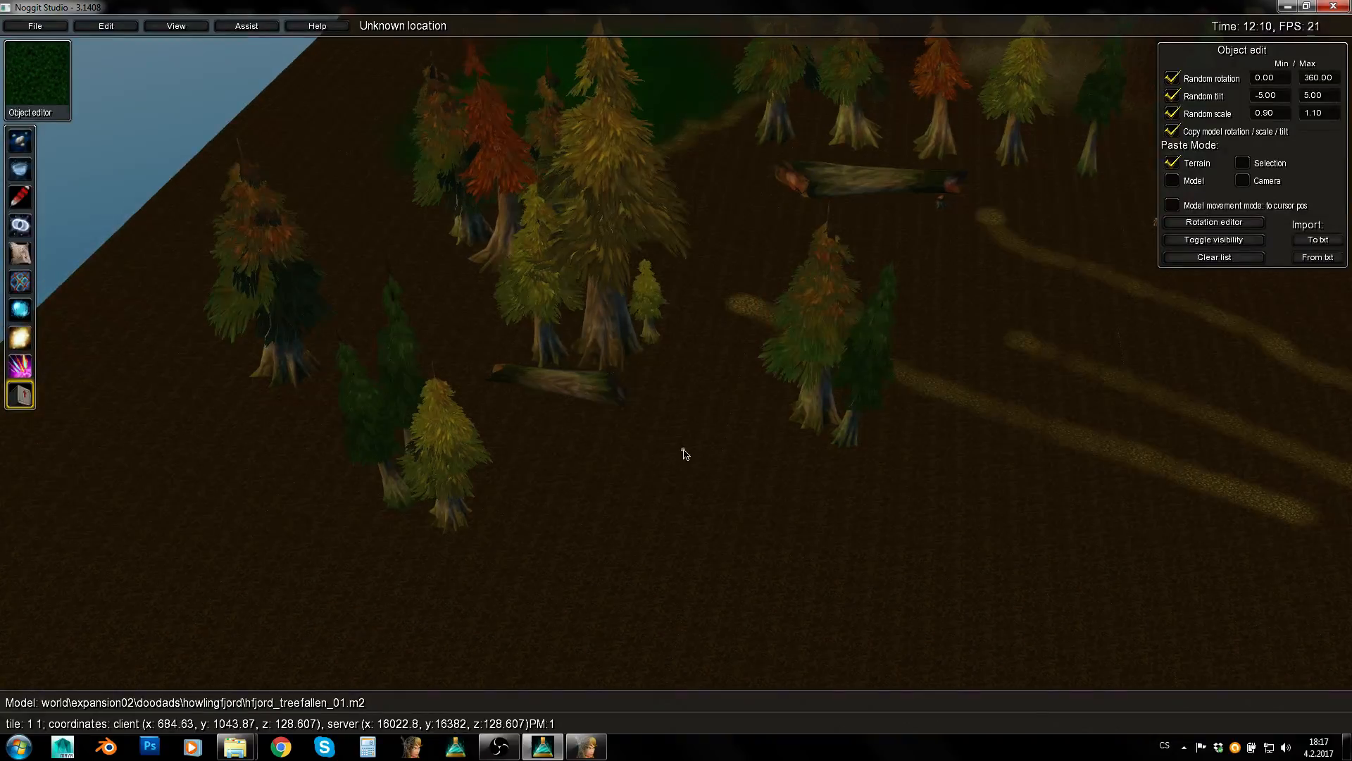
Browse the Howling Fjord models in WoW Model Viewer and preview hfjord_tree_02 and hfjord_tree_mid_01
click(586, 747)
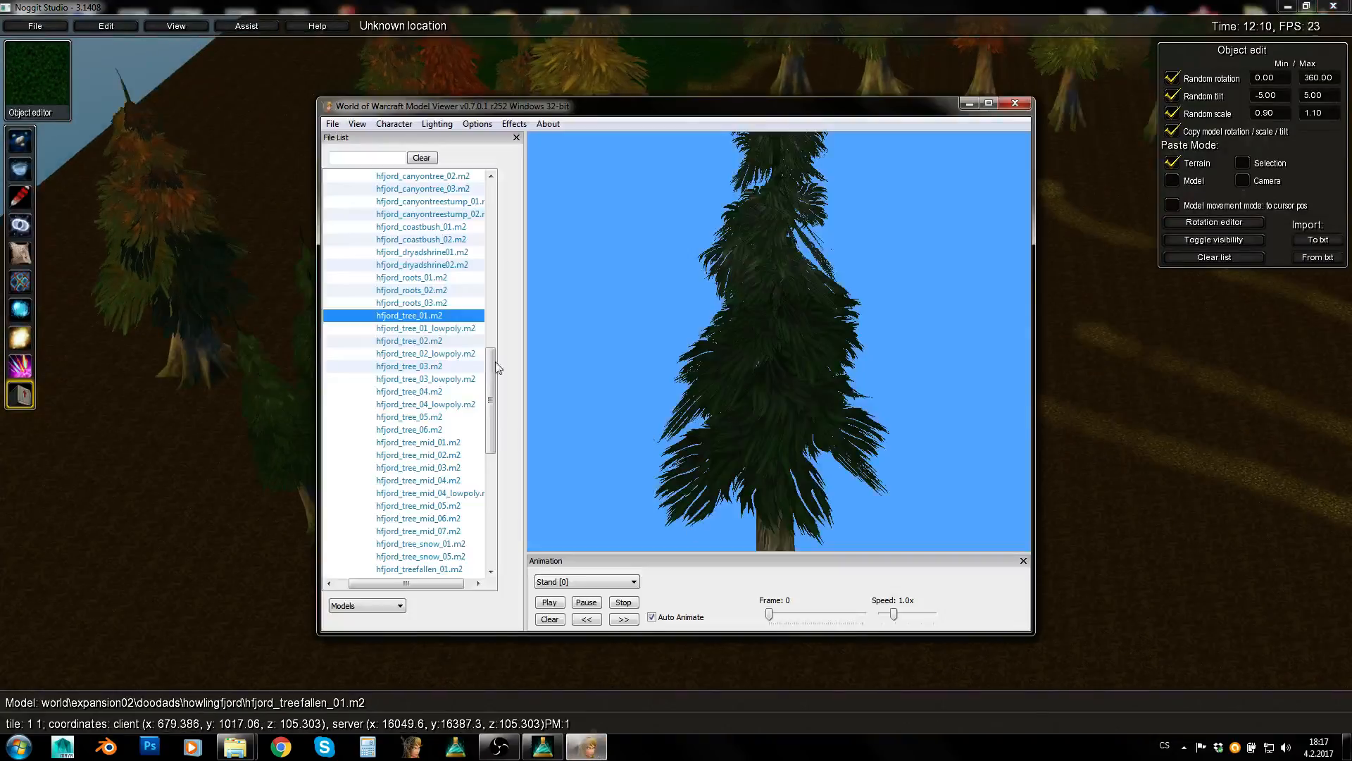
click(423, 340)
scroll(423, 348, up, 4)
click(211, 443)
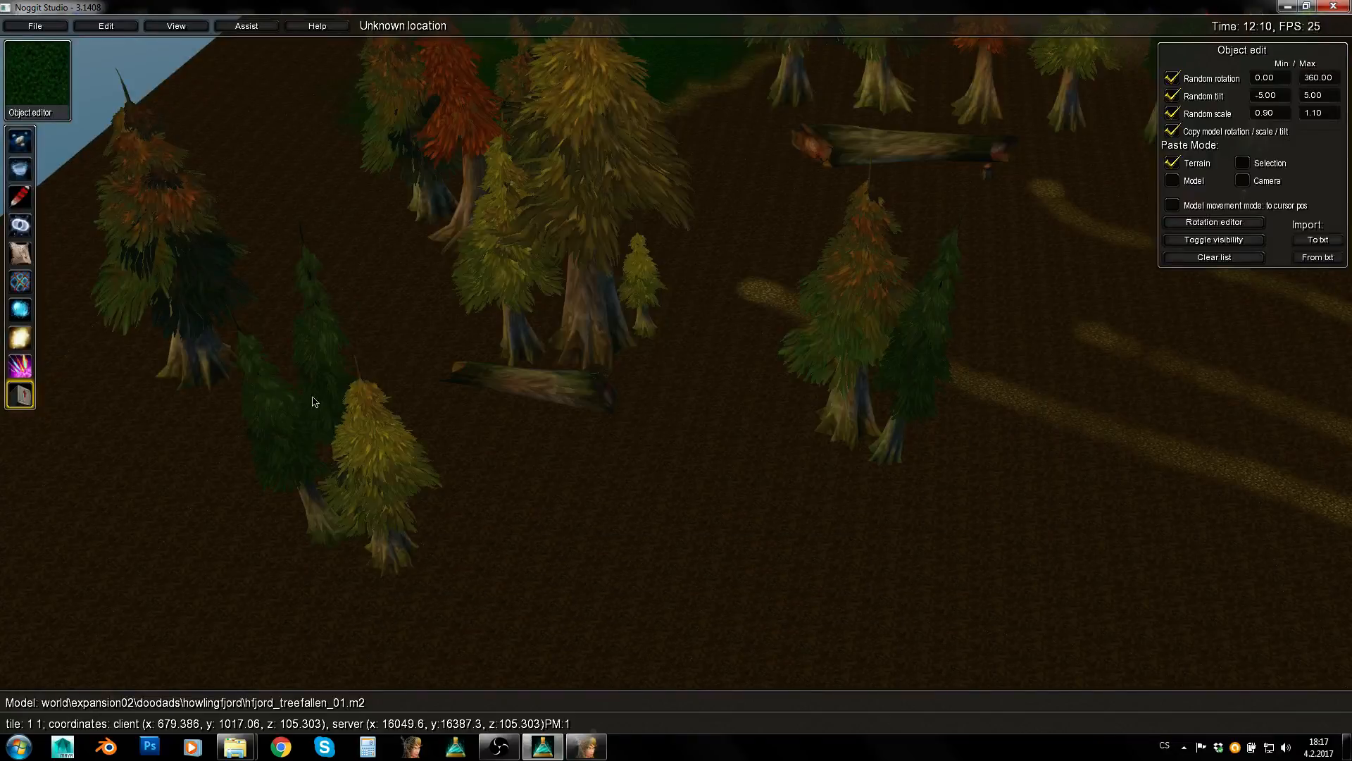
key(s)
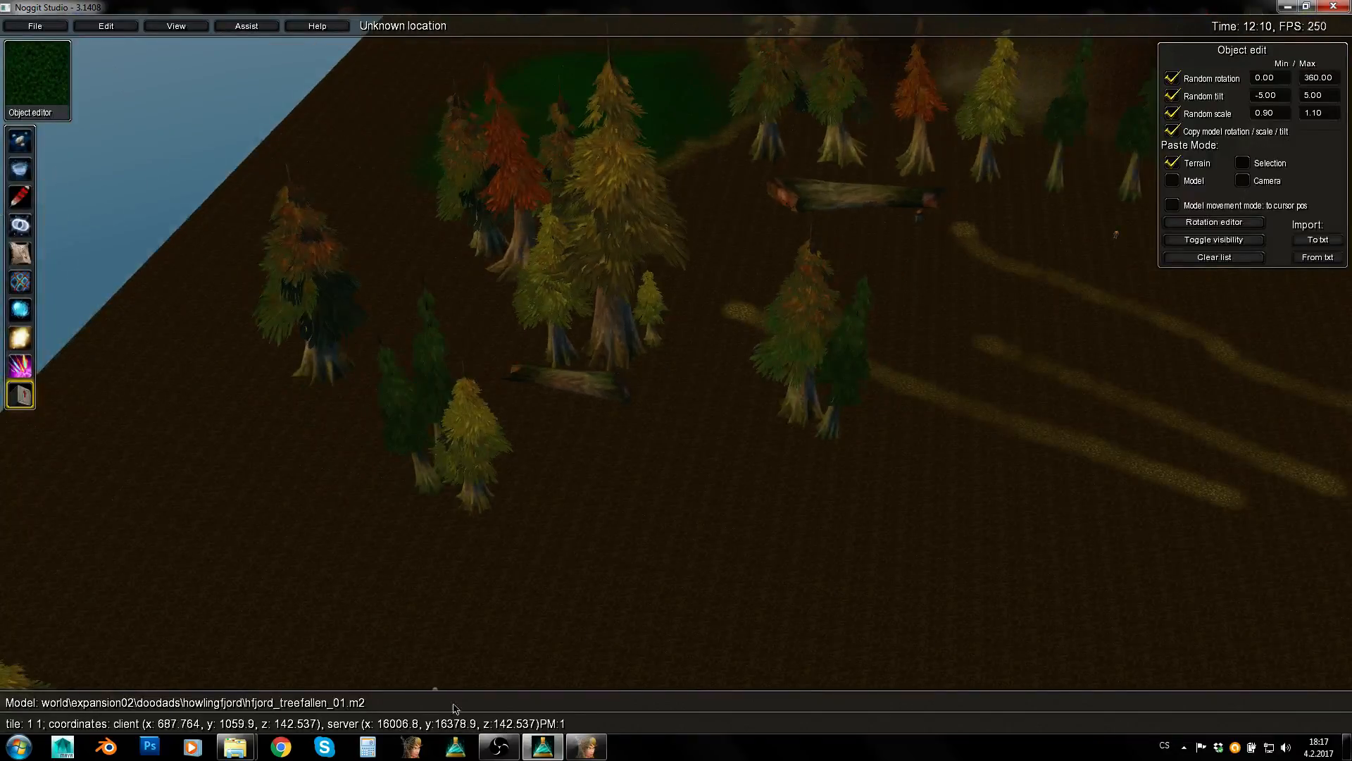
key(q)
click(586, 746)
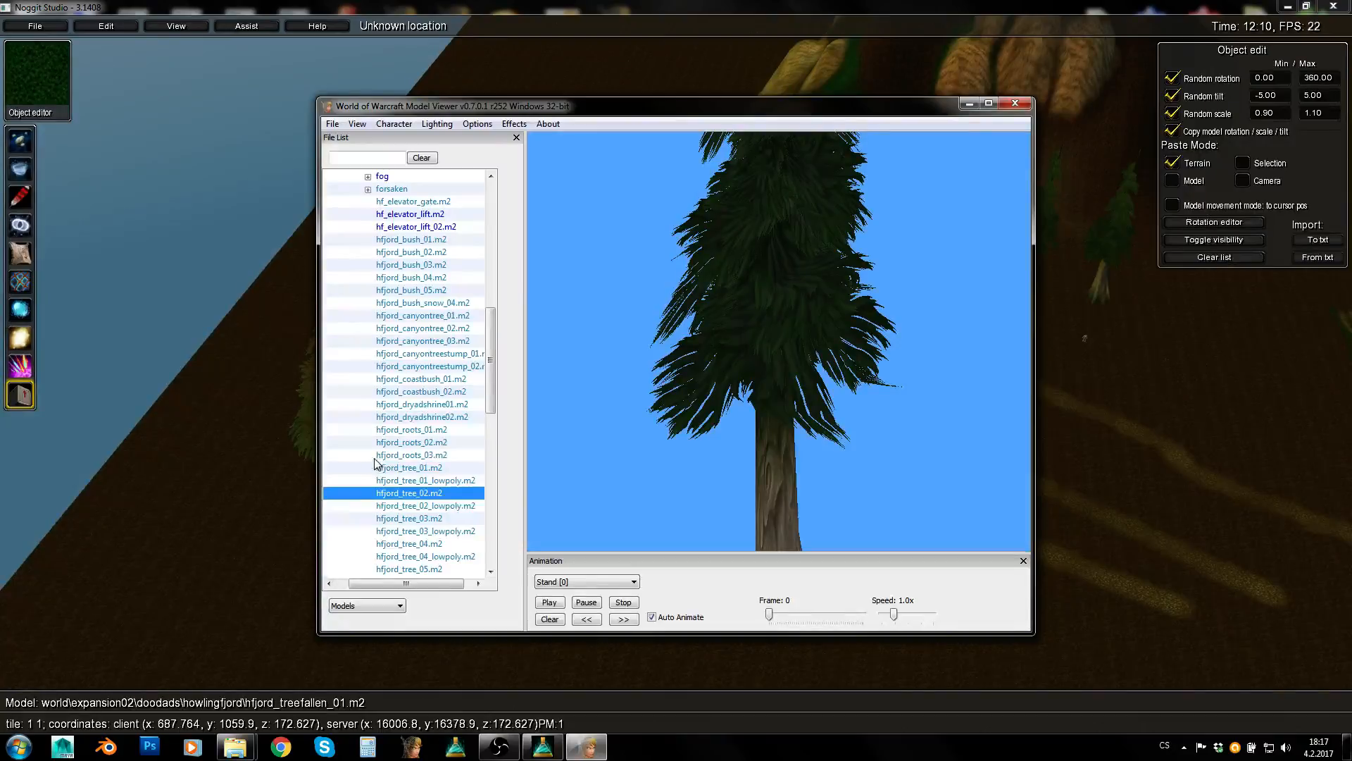
scroll(404, 448, up, 4)
scroll(386, 338, down, 15)
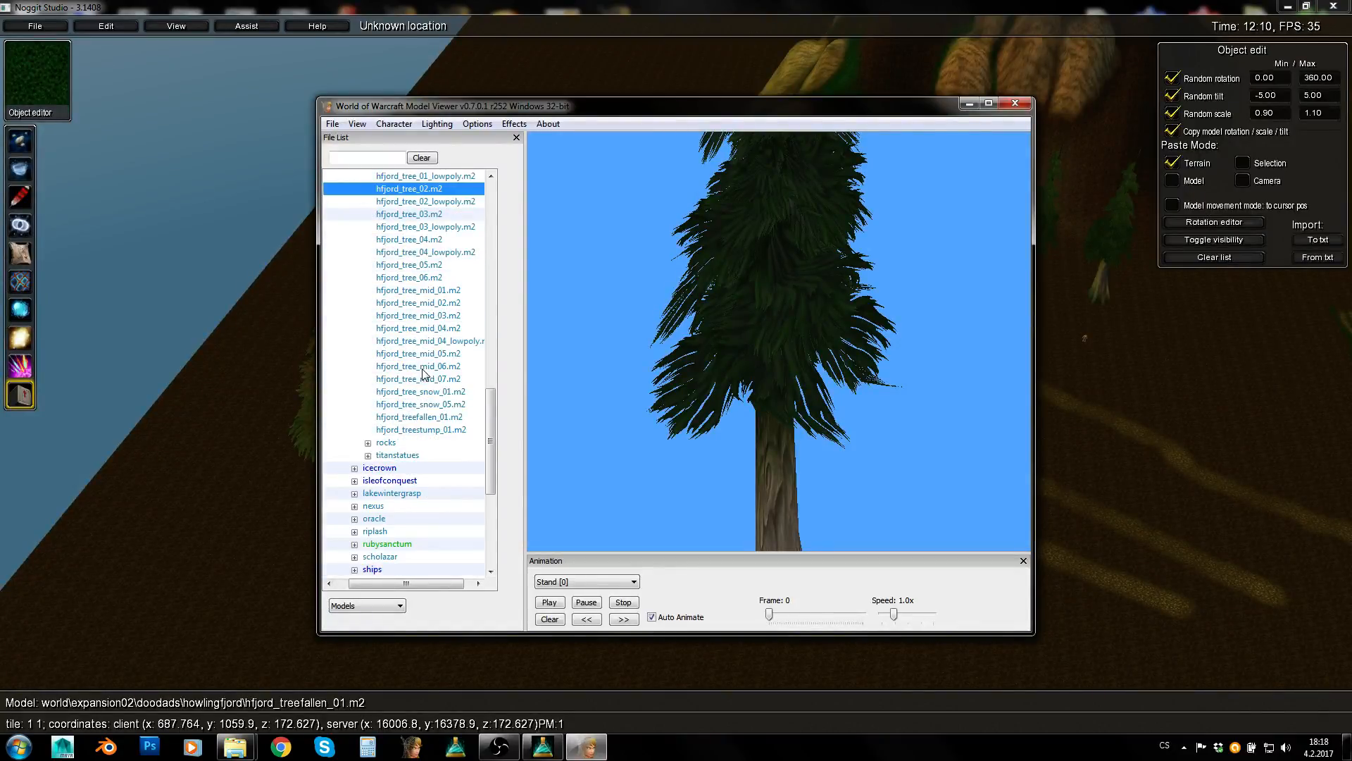
scroll(423, 373, up, 9)
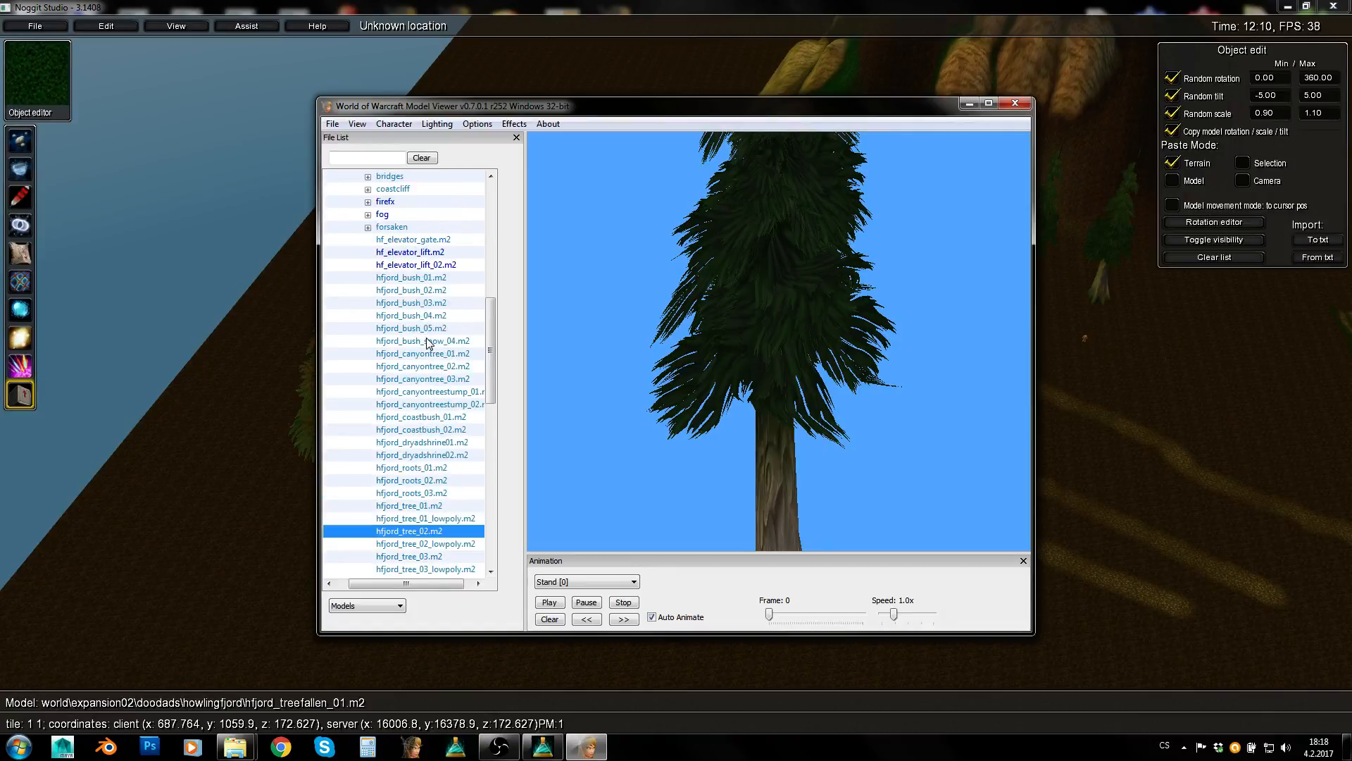
scroll(430, 394, down, 4)
scroll(442, 455, down, 2)
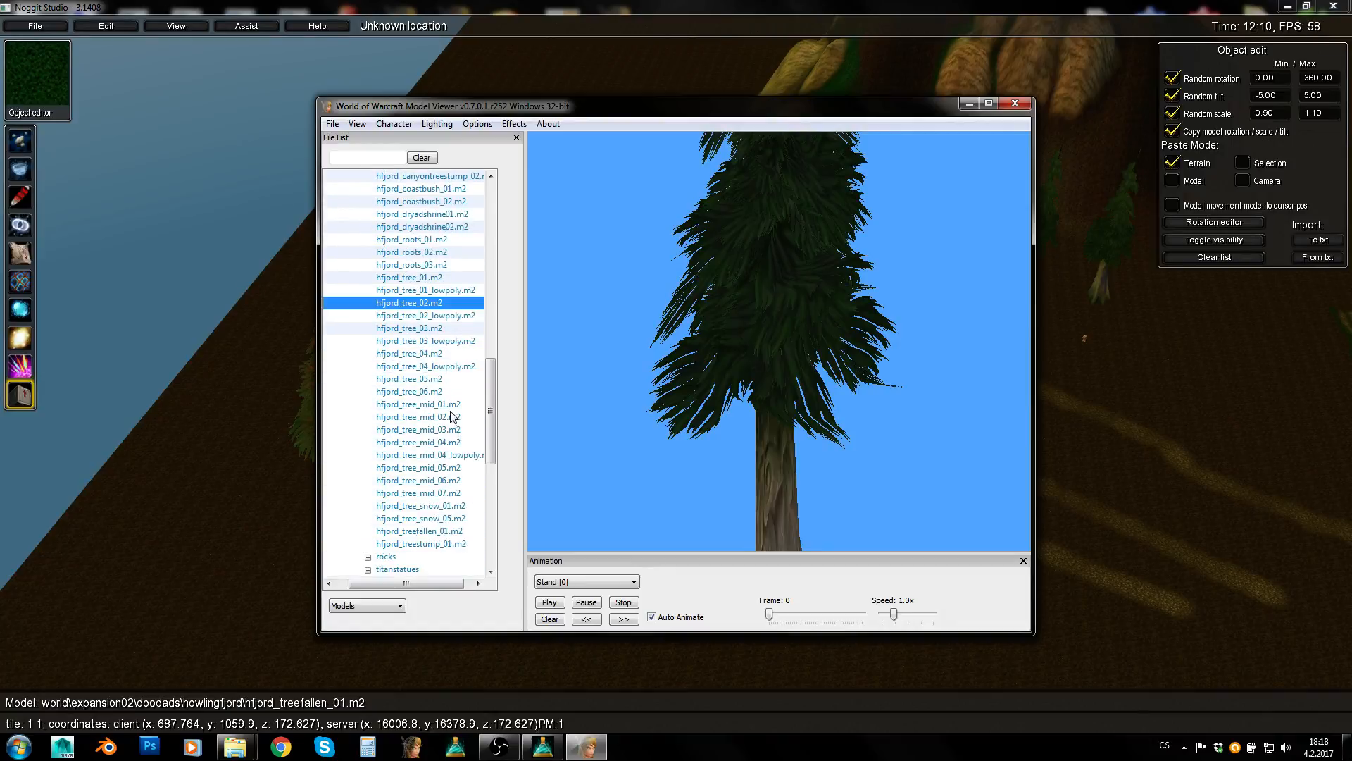
click(432, 404)
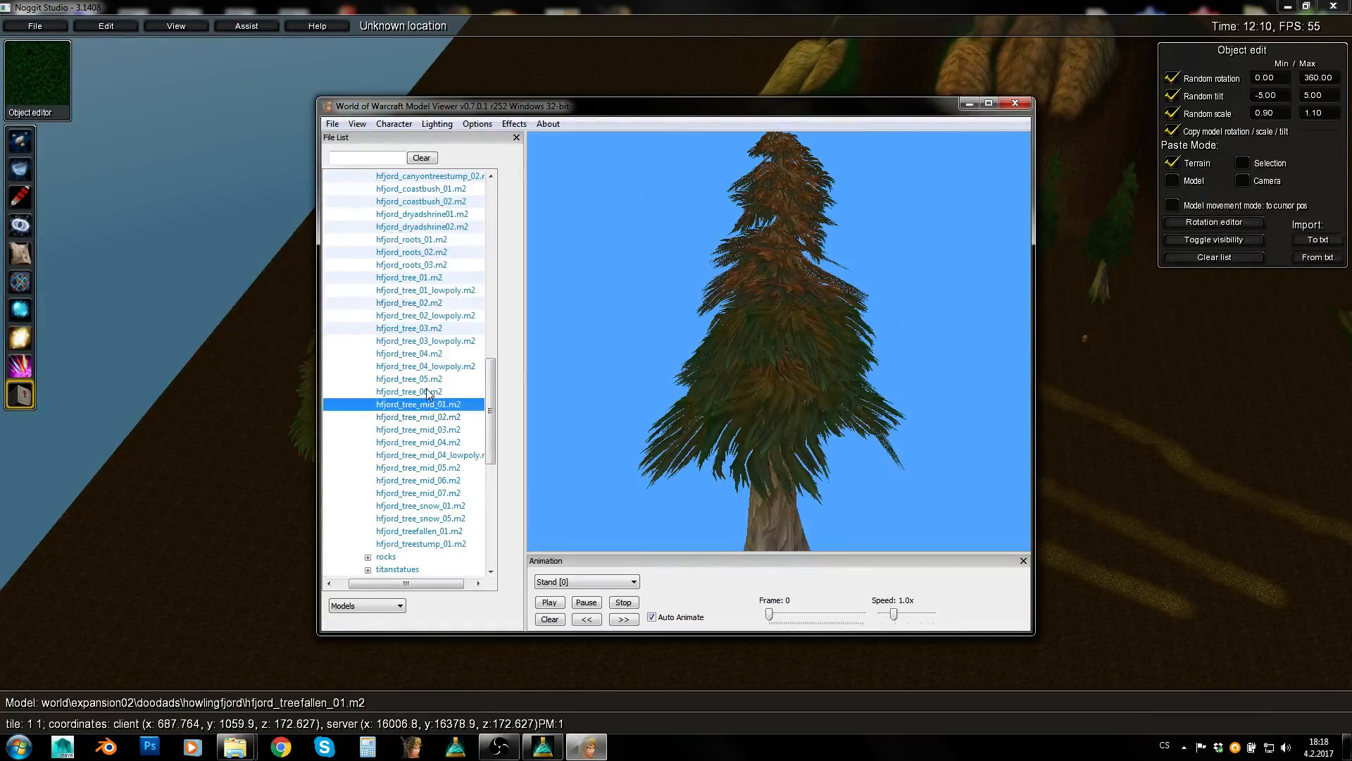
drag(427, 584, 435, 583)
Load the hfjord_roots_02 model in WoW Model Viewer and return to Noggit Studio
scroll(427, 506, up, 4)
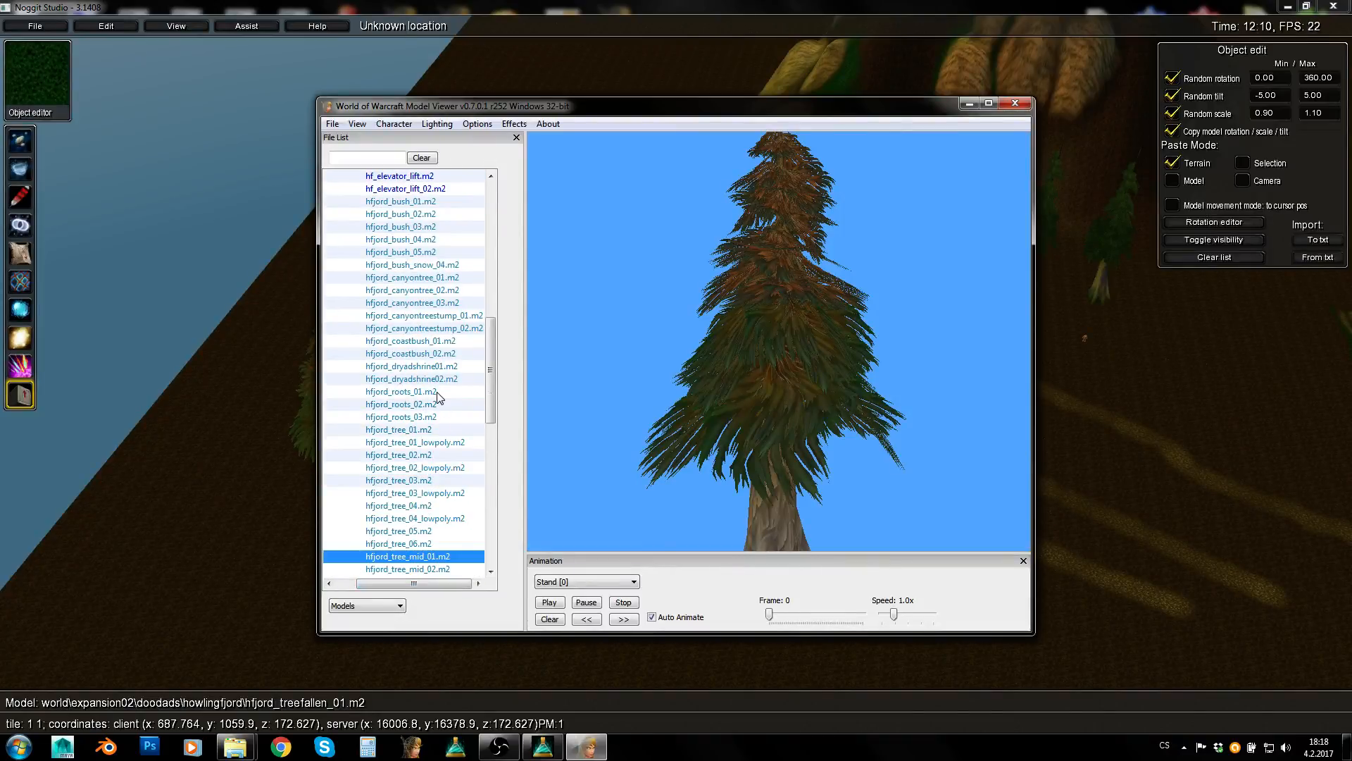
scroll(439, 397, up, 2)
scroll(439, 402, down, 3)
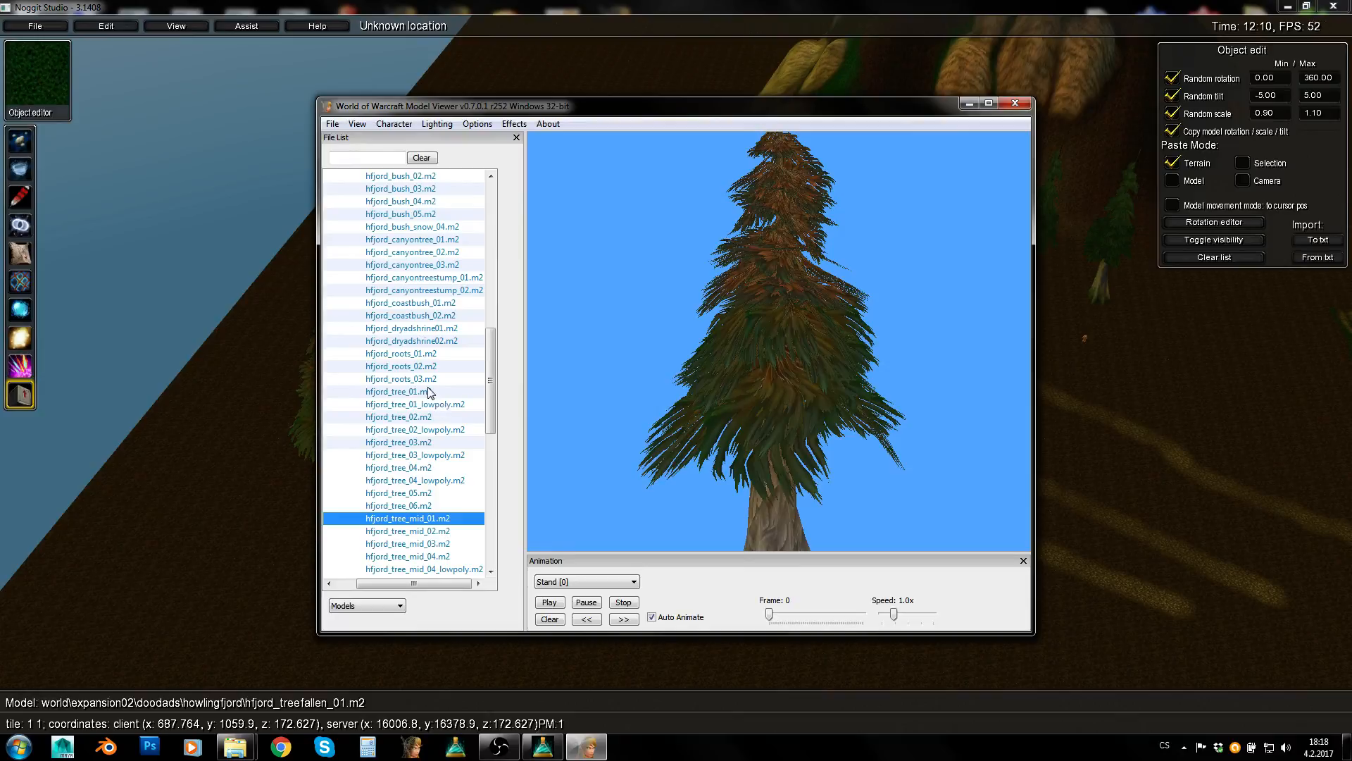
click(420, 355)
click(423, 367)
click(205, 445)
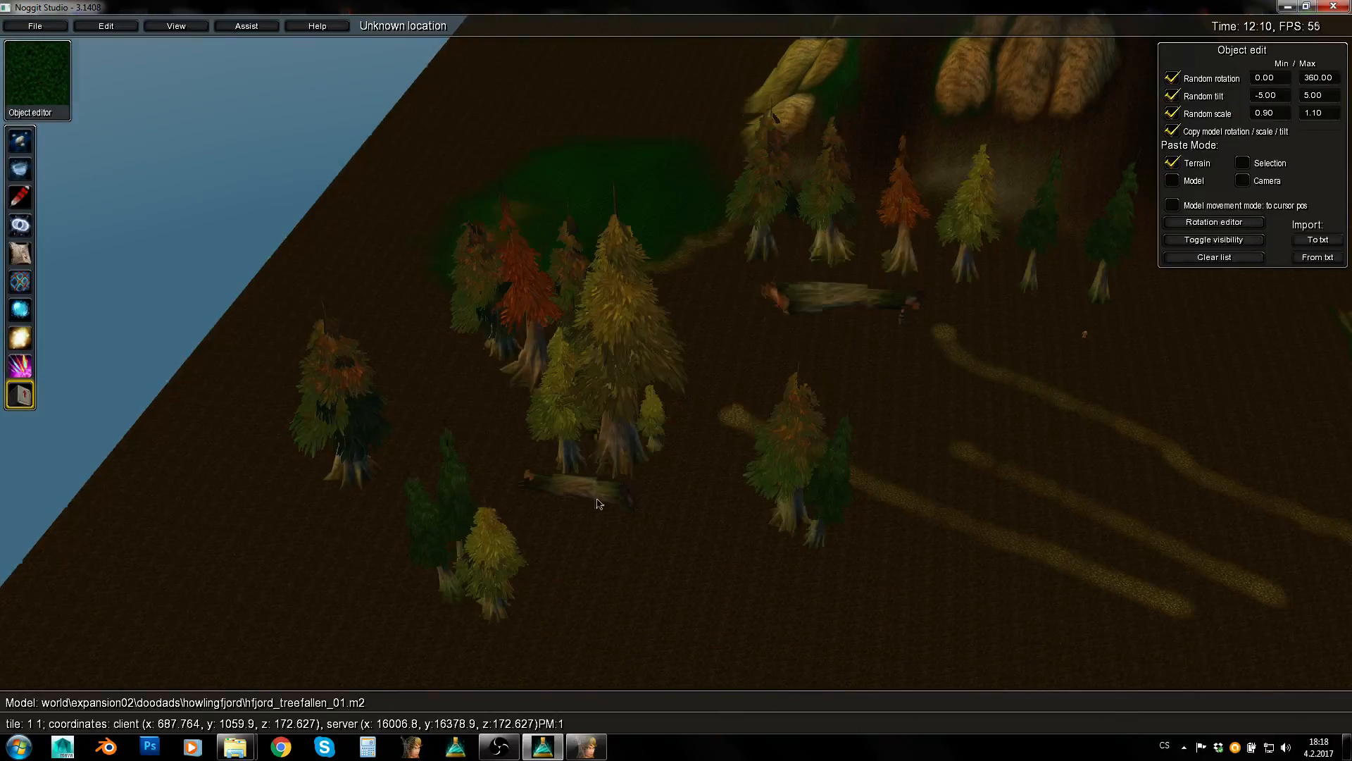
Paste the roots model at the foot of the large yellow tree and rotate it against the trunk
key(w)
key(e)
key(shift+v)
click(688, 315)
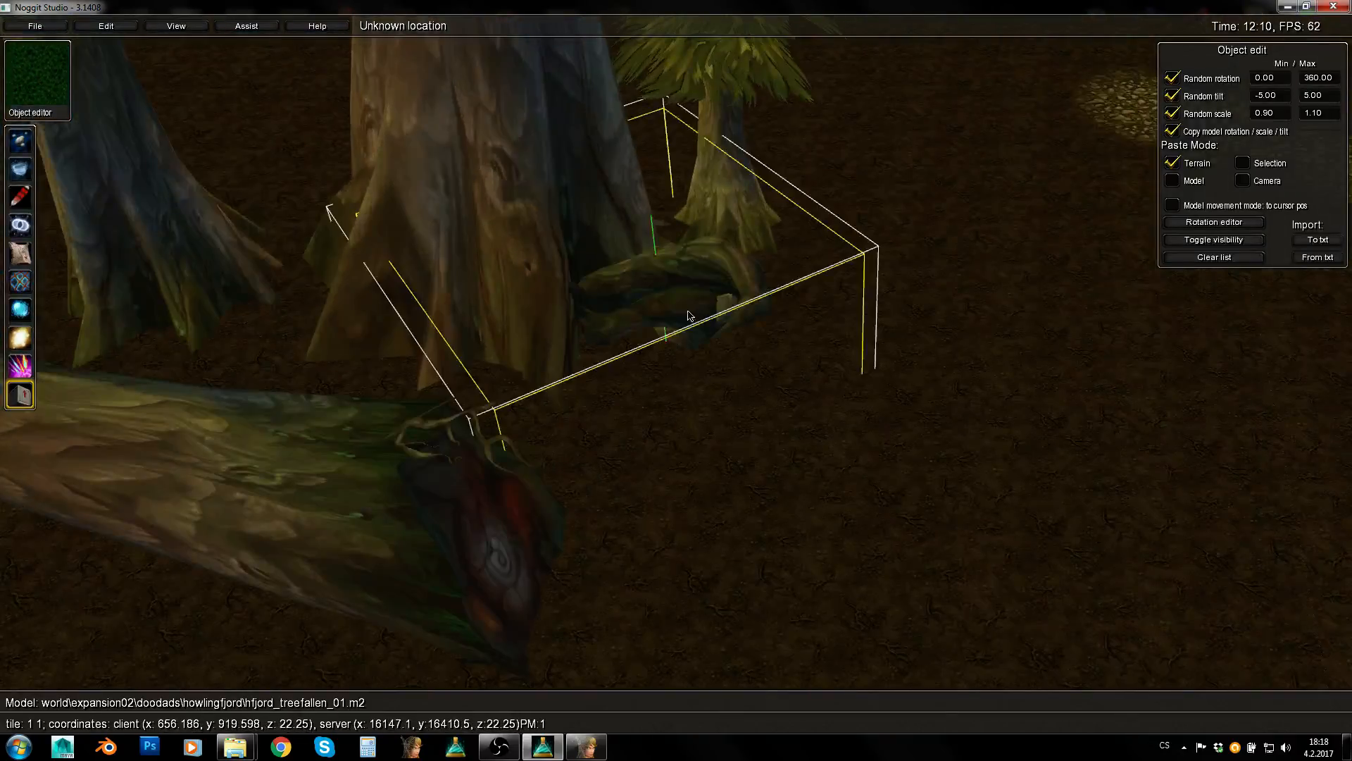
shift+right_drag(688, 316, 771, 507)
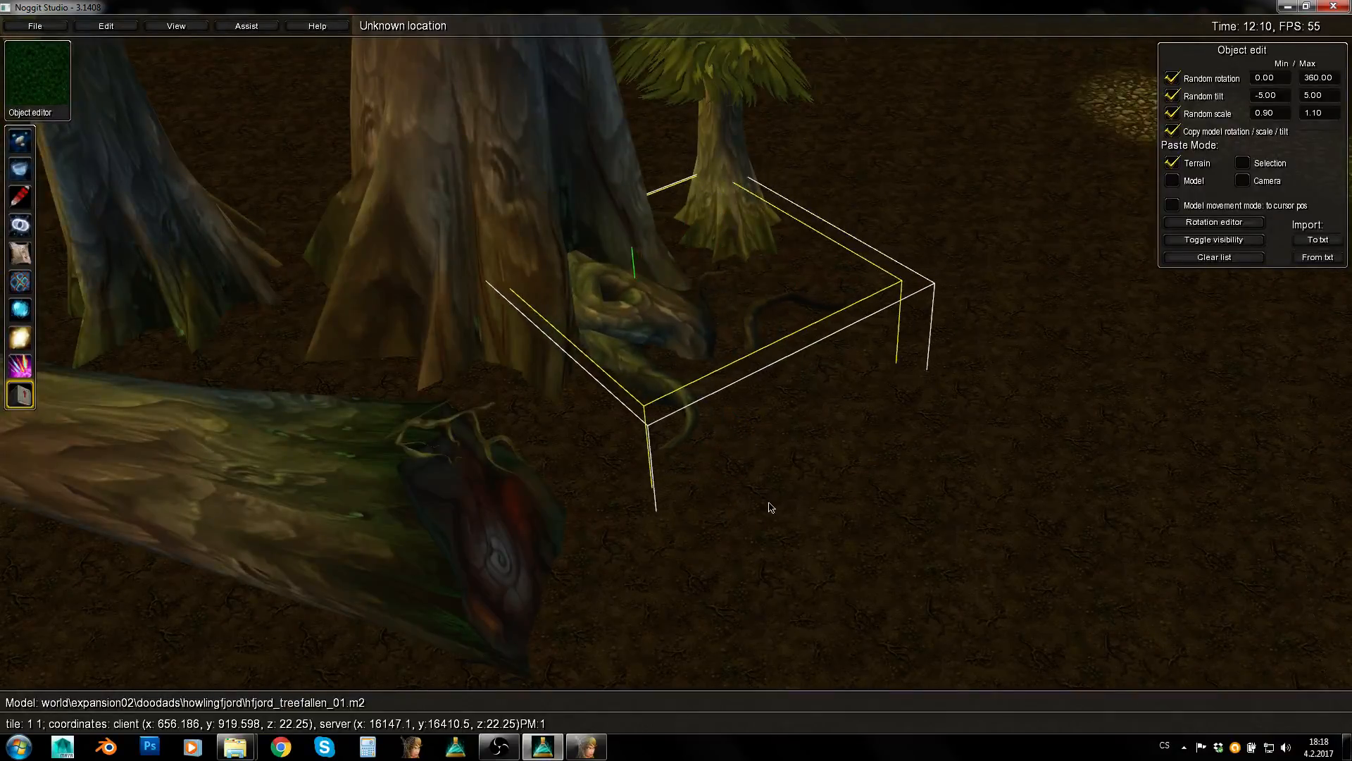
click(769, 503)
Load hfjord_roots_03 in WoW Model Viewer and paste it in Noggit Studio on the ground beside the first roots
click(594, 746)
click(595, 745)
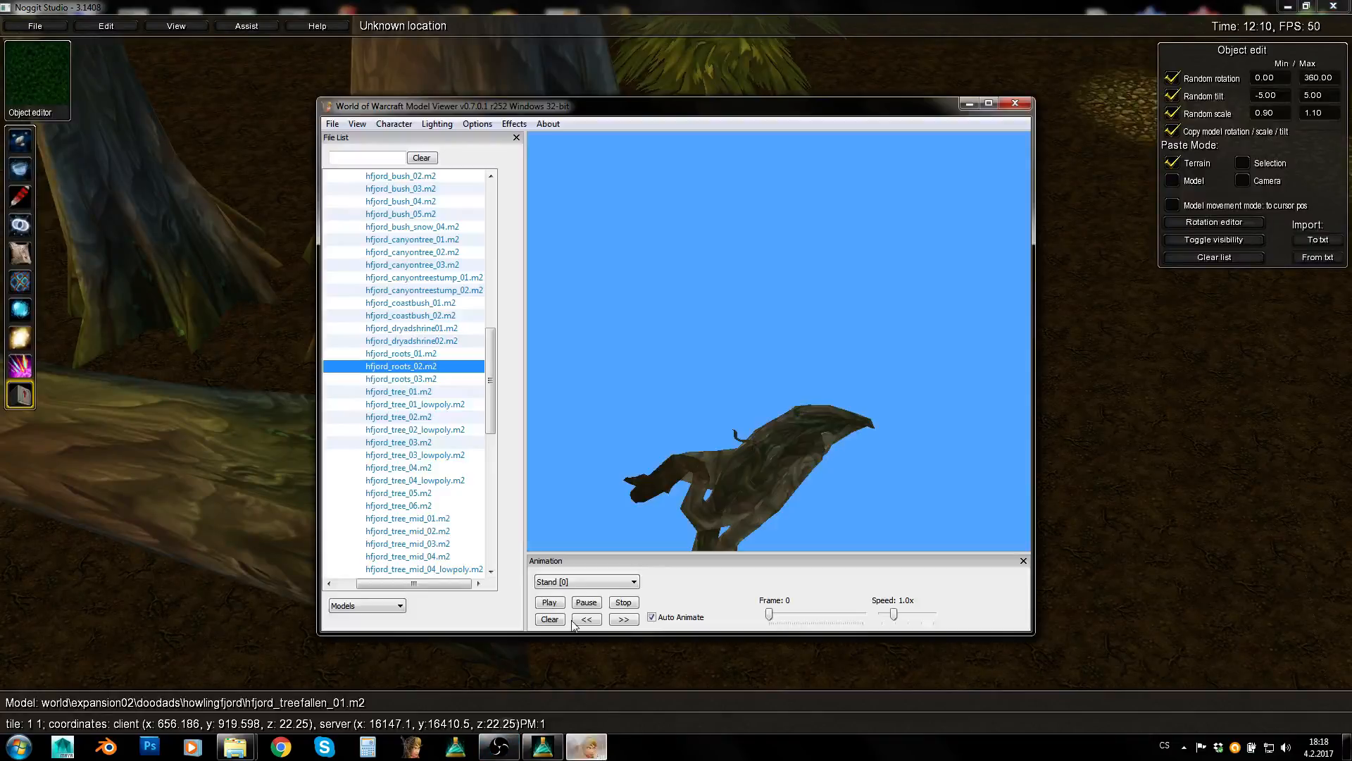
click(442, 379)
click(149, 424)
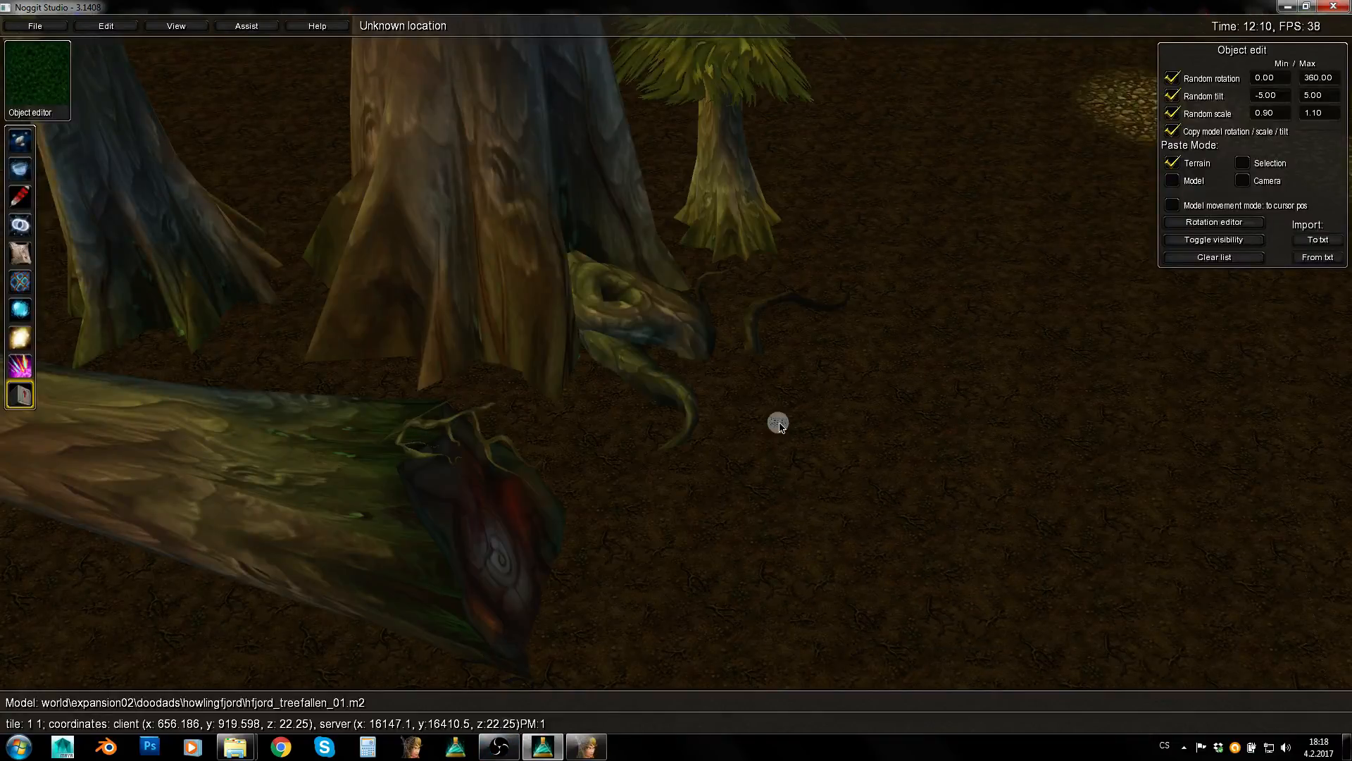
key(ctrl+v)
click(778, 423)
Move and rotate the new roots into the gap between the large tree's base and the fallen trunk's end
shift+right_drag(802, 416, 734, 404)
alt+middle_drag(734, 404, 708, 546)
shift+right_drag(708, 546, 685, 507)
middle_drag(682, 505, 677, 492)
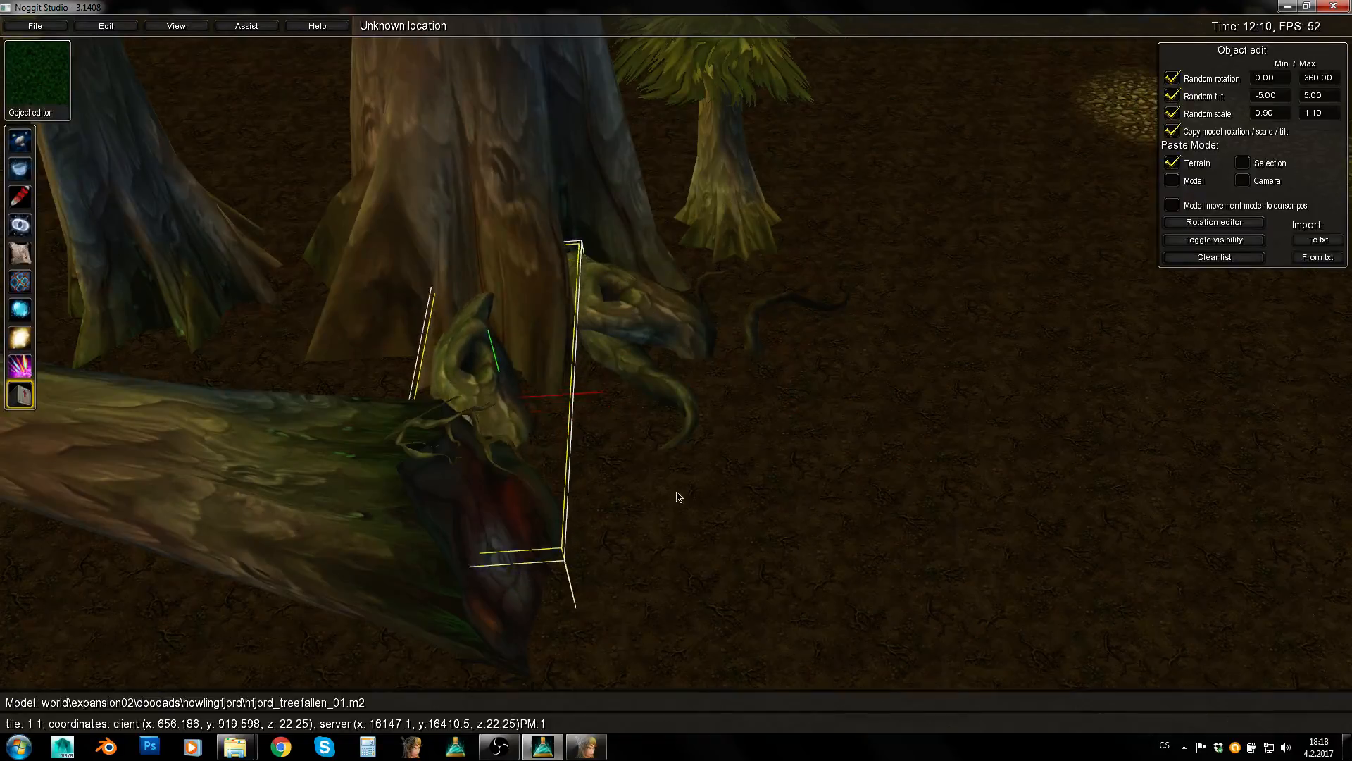
shift+right_drag(677, 497, 646, 445)
Paste another copy of the roots model on the ground on the far side of the large yellow tree
right_drag(856, 505, 103, 550)
key(d)
key(s)
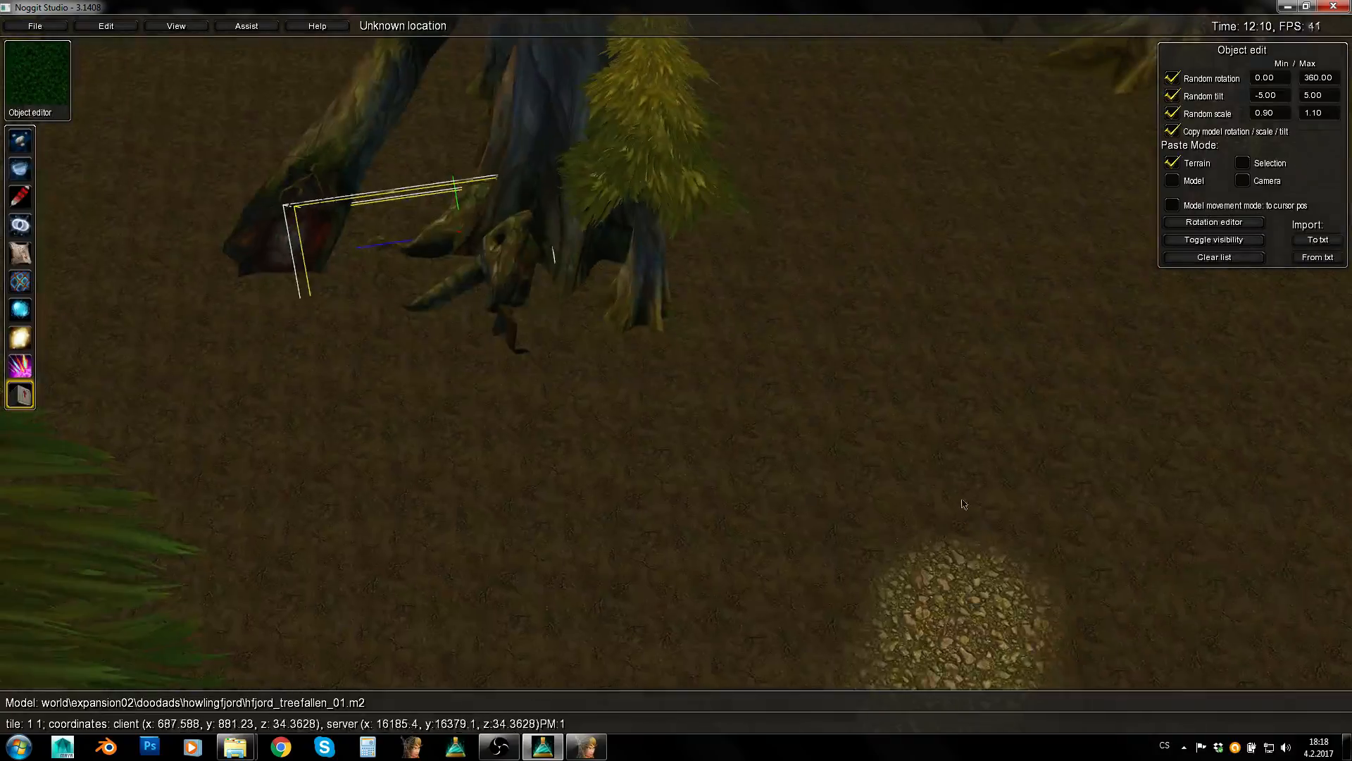
right_drag(962, 499, 114, 493)
key(d)
key(d)
right_drag(800, 527, 732, 616)
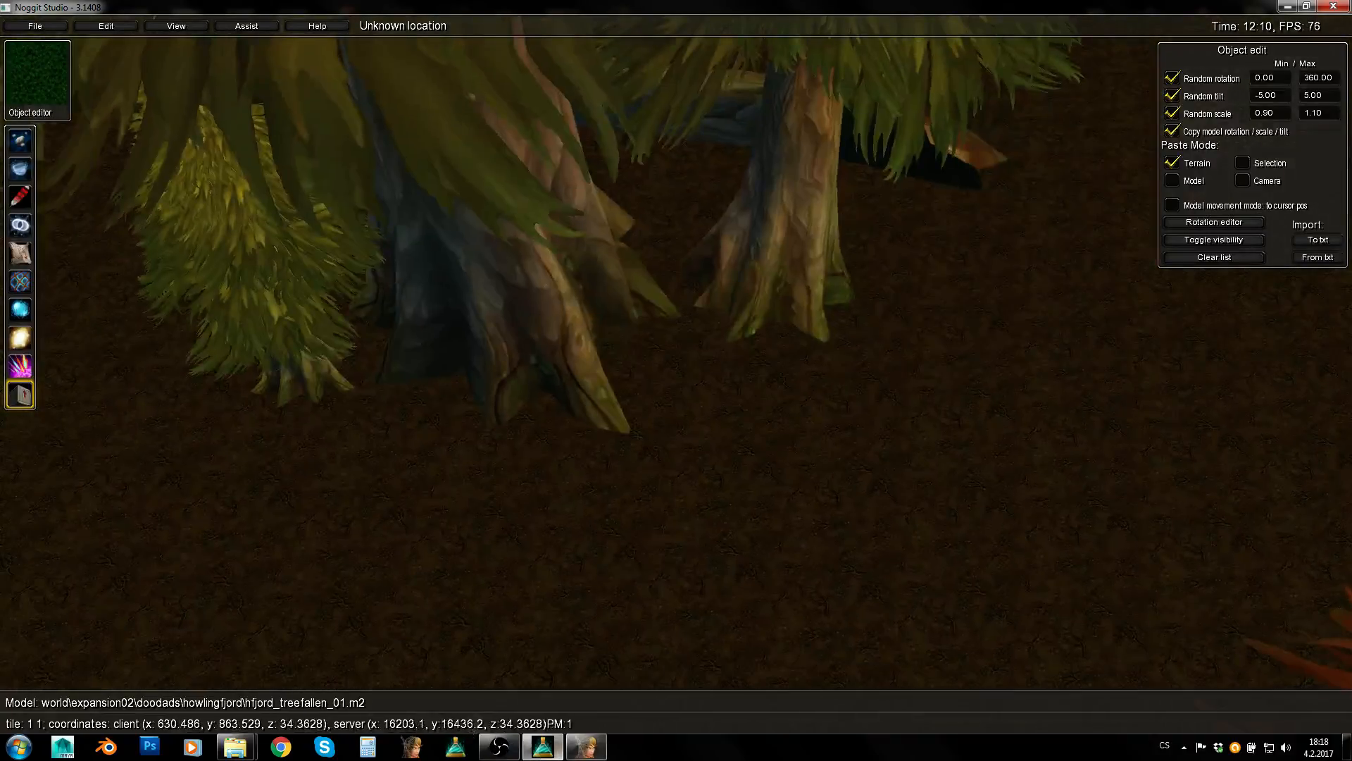
click(587, 746)
key(alt+Tab)
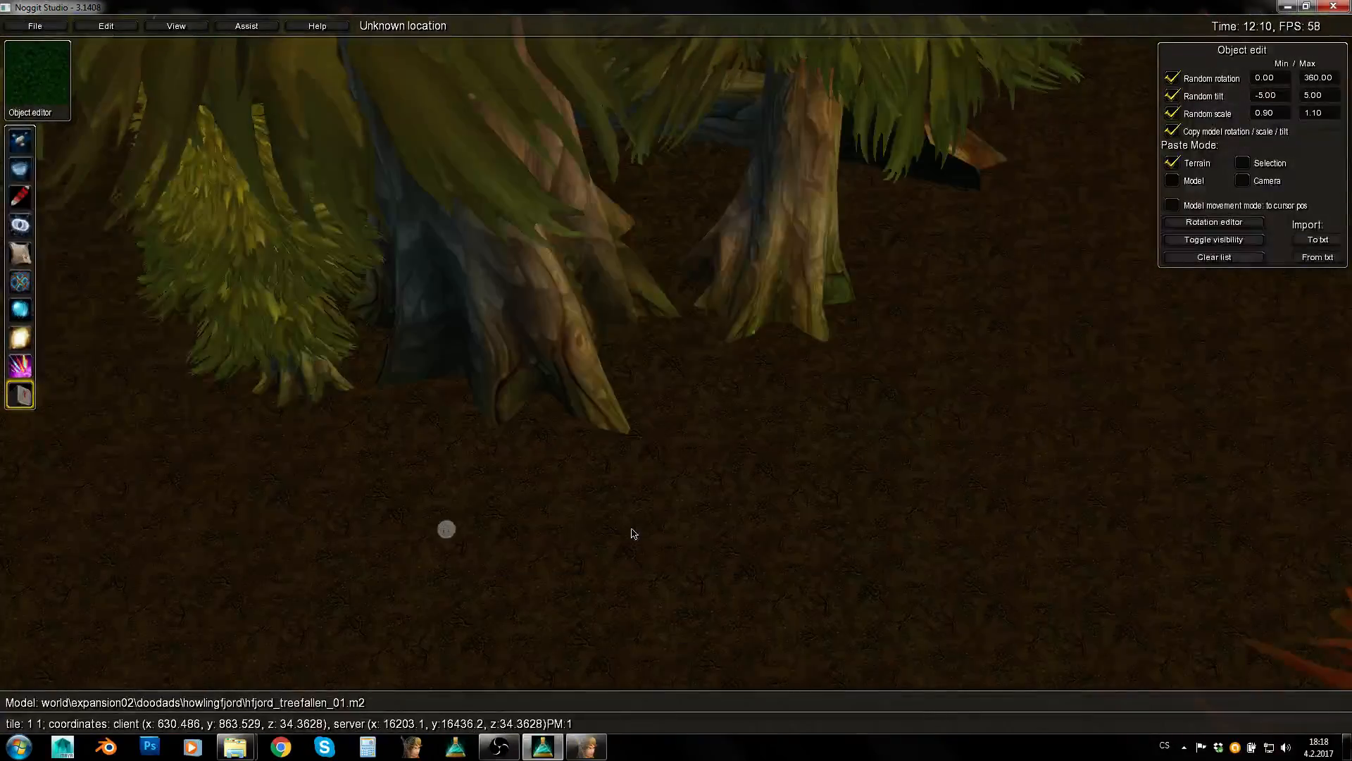
key(ctrl+v)
click(726, 526)
Move the pasted roots against the large tree's base and adjust their rotation
shift+drag(726, 526, 269, 457)
middle_drag(637, 500, 558, 445)
shift+drag(558, 446, 568, 448)
click(708, 527)
Look over the tree row, the mixed forest and the painted green ground from several sides
key(s)
right_drag(707, 527, 786, 366)
key(s)
key(a)
key(d)
key(w)
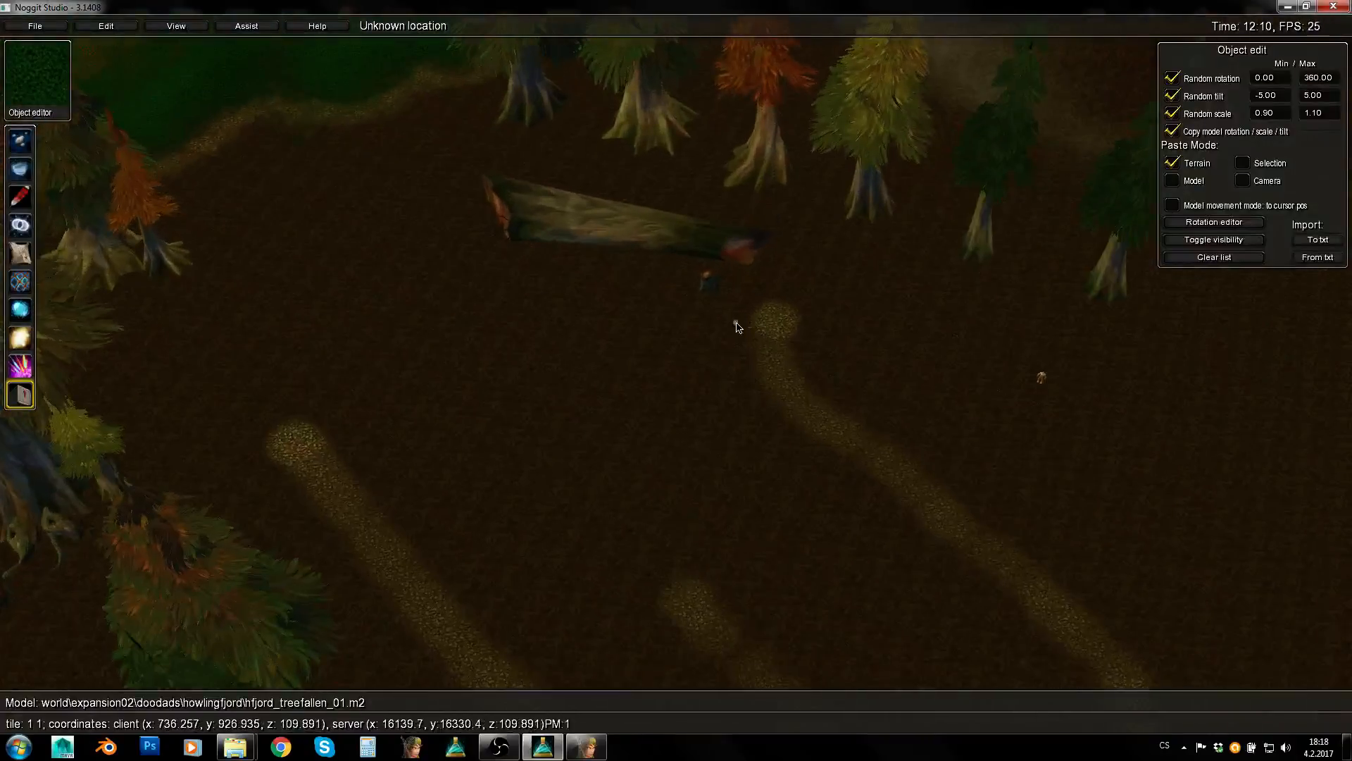
right_drag(724, 589, 641, 581)
key(d)
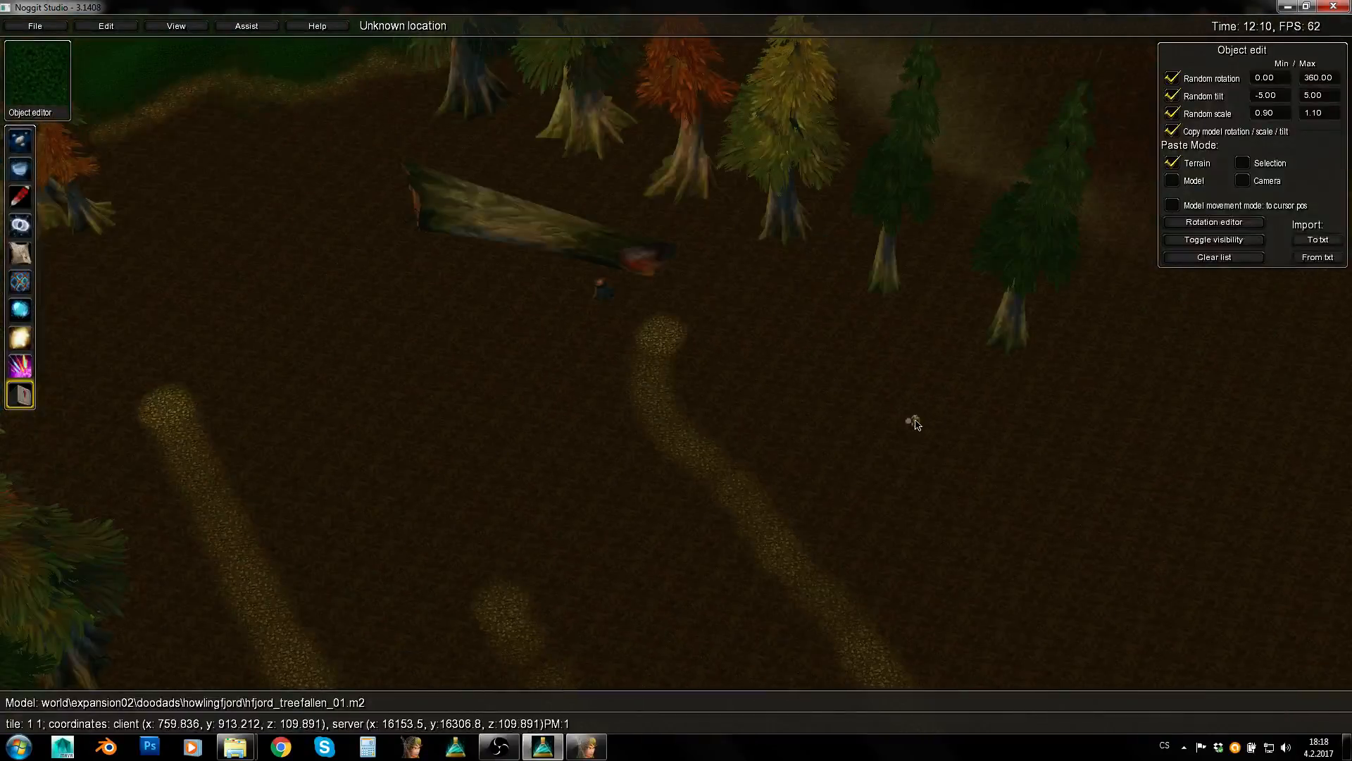
key(s)
key(a)
right_drag(836, 439, 932, 430)
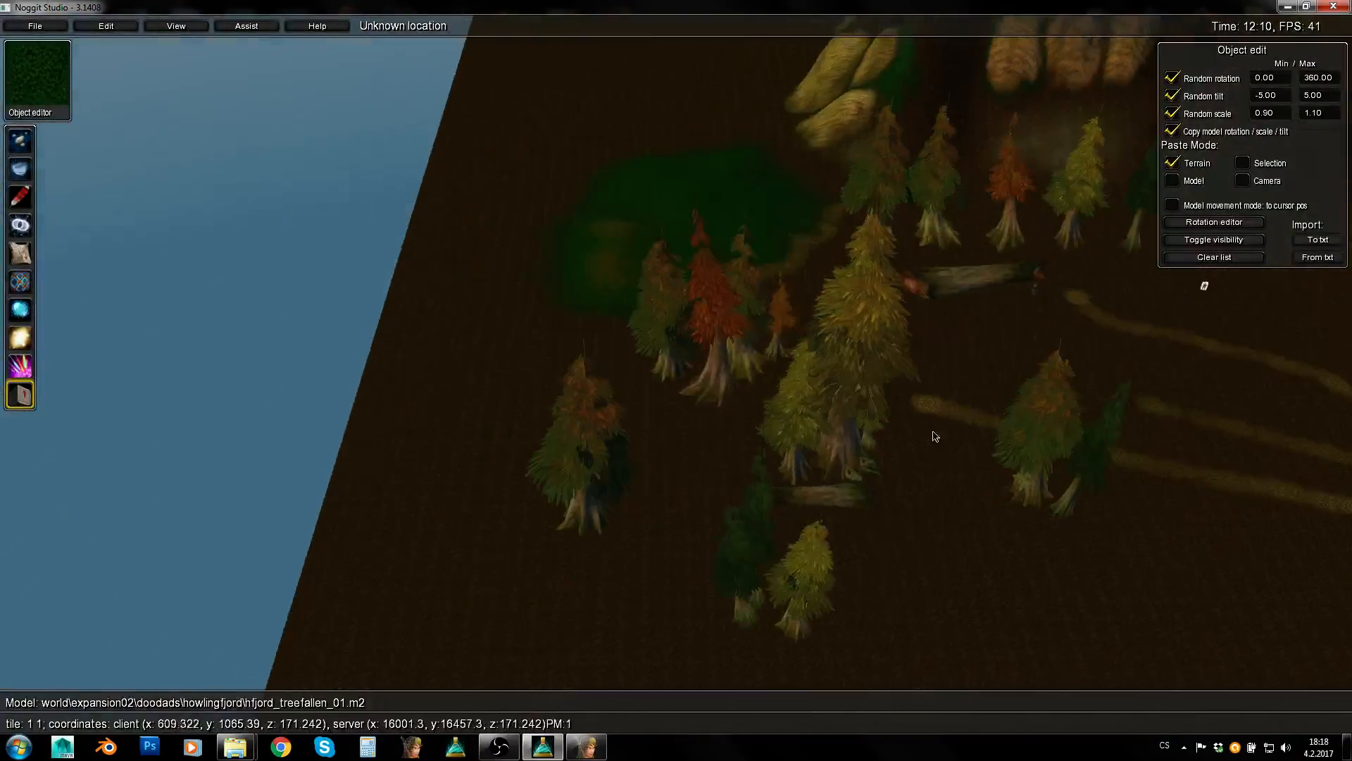
key(e)
key(w)
key(a)
right_drag(619, 333, 917, 240)
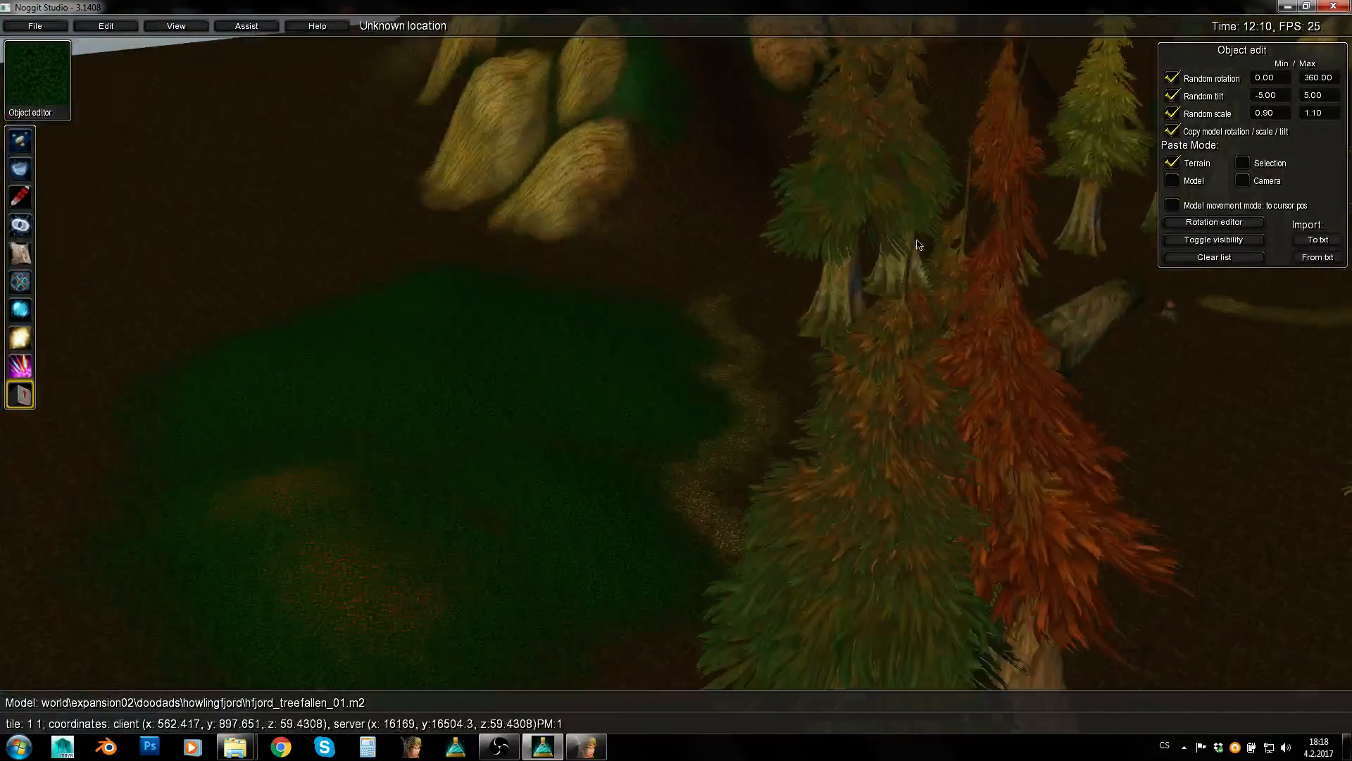
key(s)
right_drag(570, 397, 1098, 140)
key(d)
key(s)
key(w)
Open the texture swapper in 3D Paint mode and set hfjords_grassyd as its destination texture
key(3)
key(w)
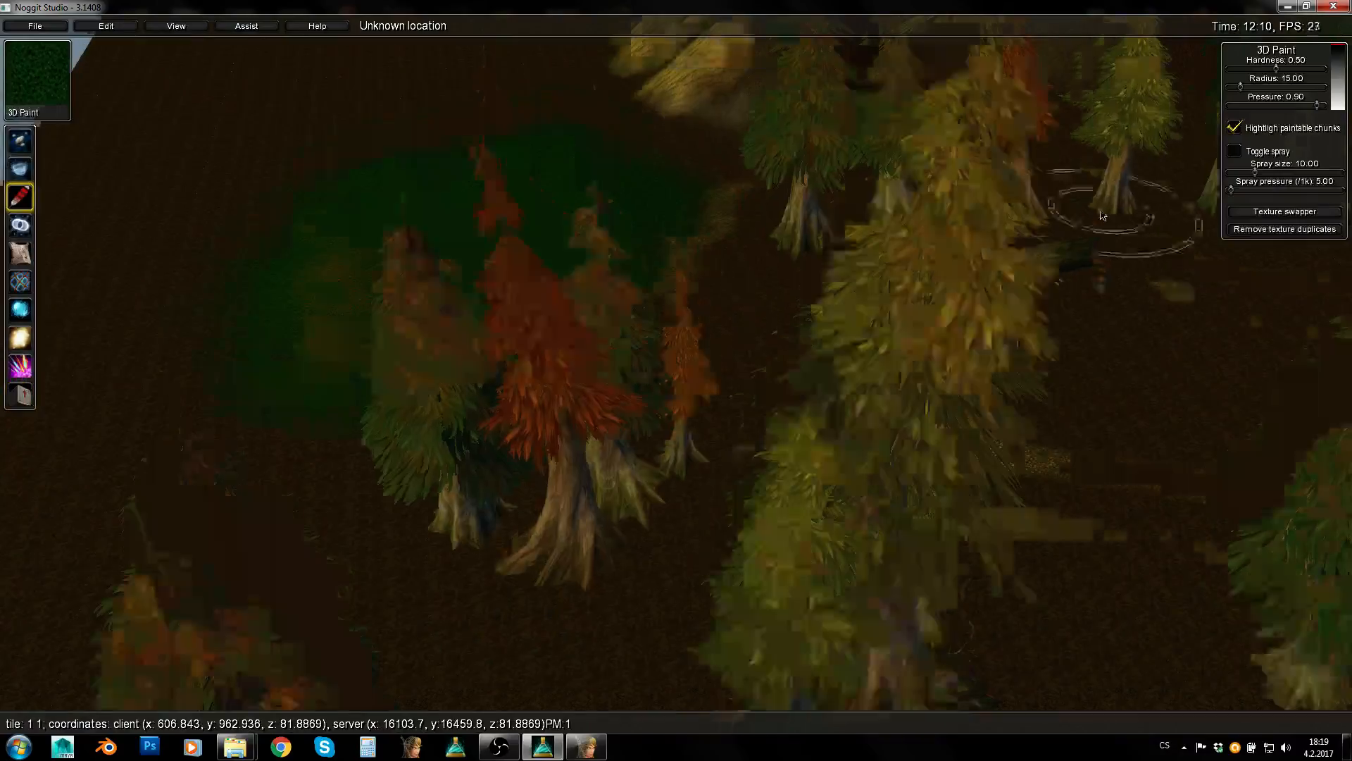
click(1256, 211)
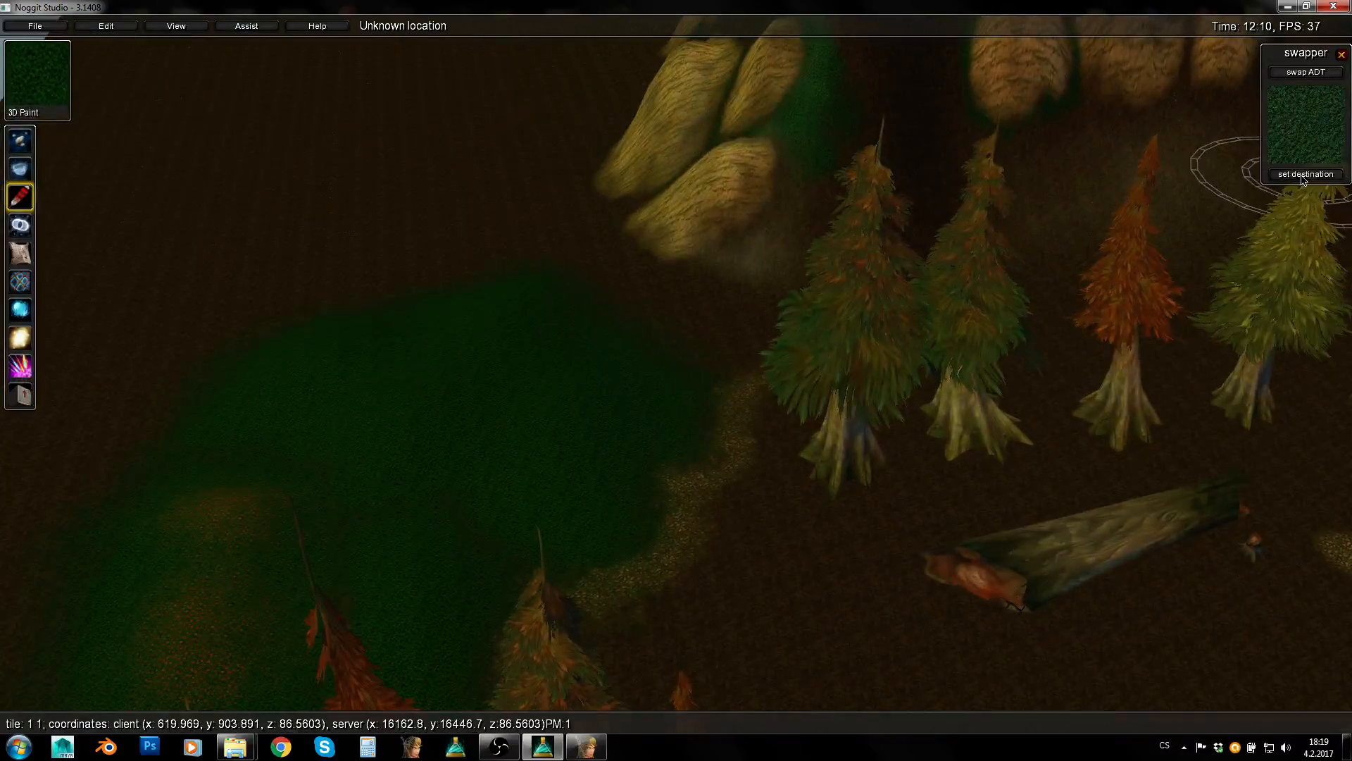
click(1301, 180)
Choose hfjords_grassyc from the texture palette and swap it in for hfjords_grassyd across the ADT
key(x)
key(s)
key(e)
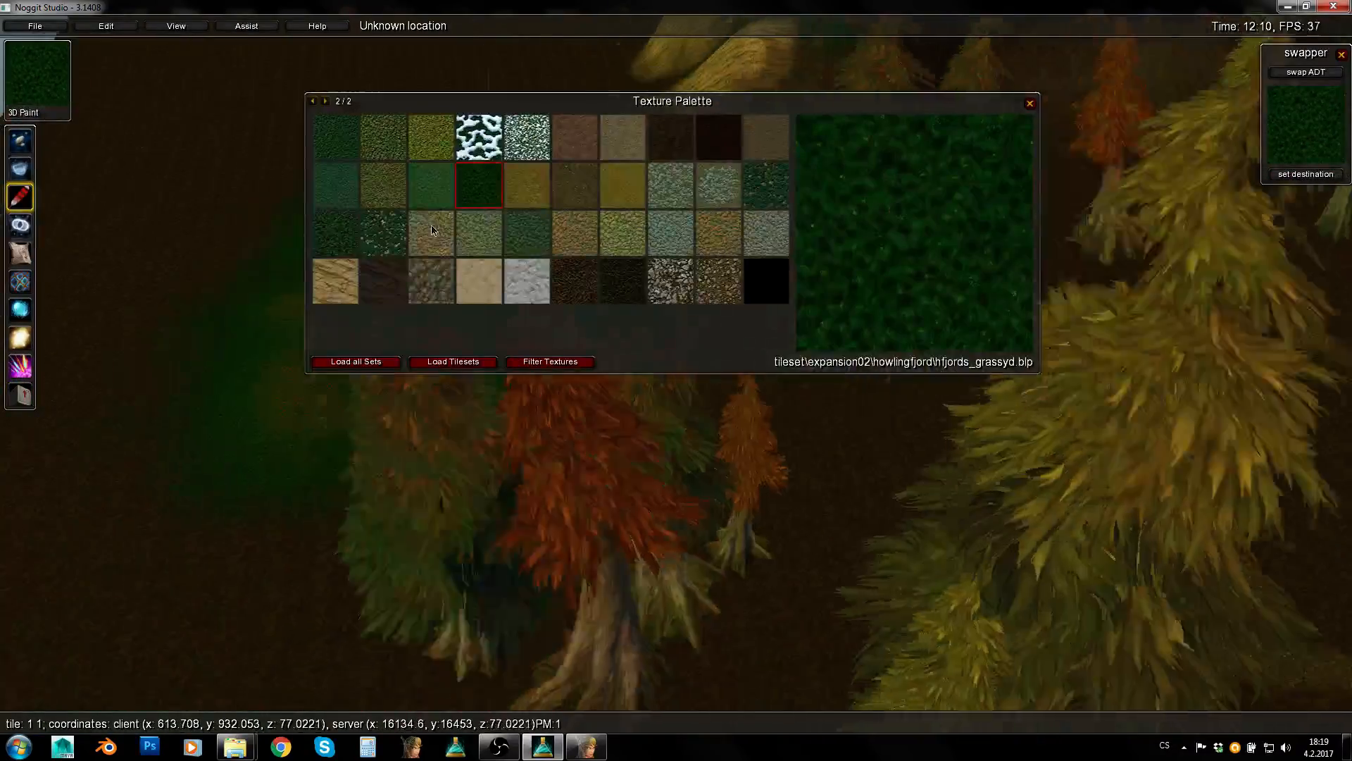
click(533, 234)
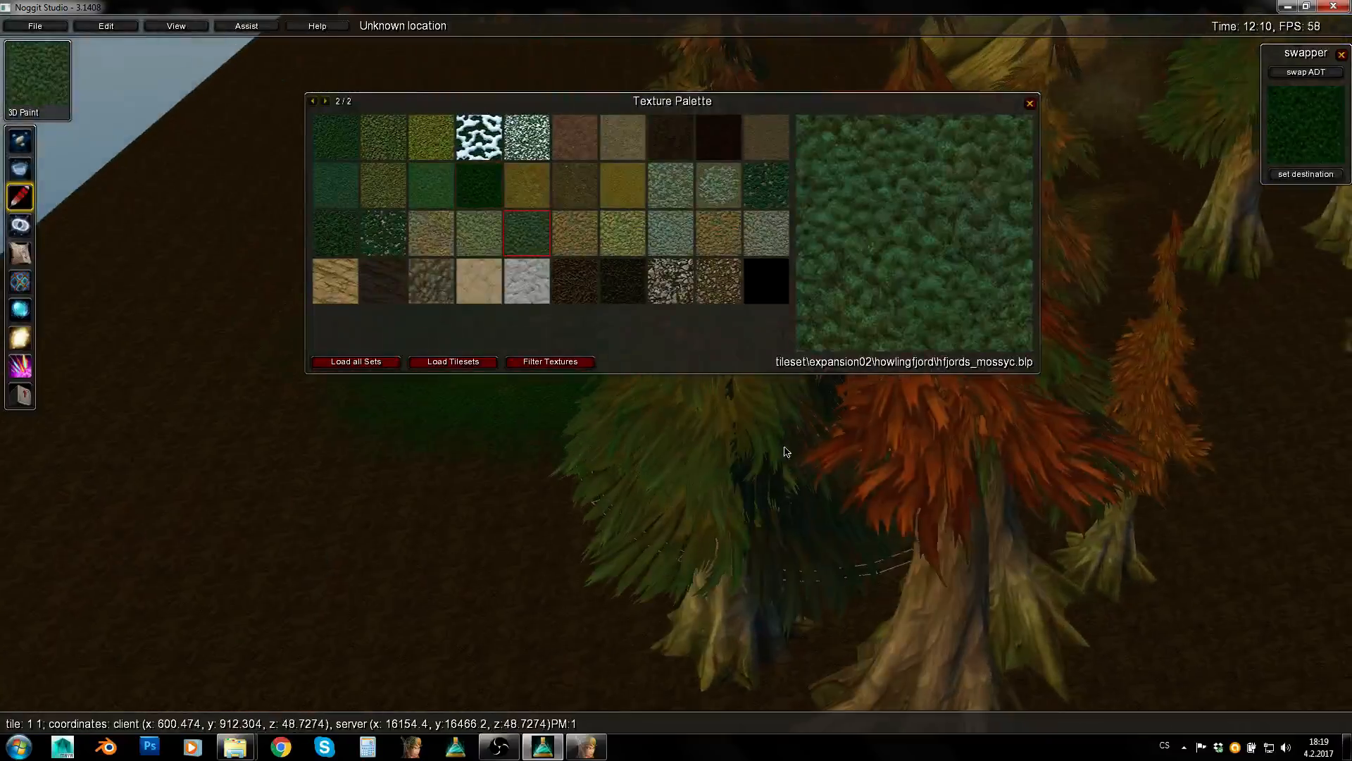
click(433, 199)
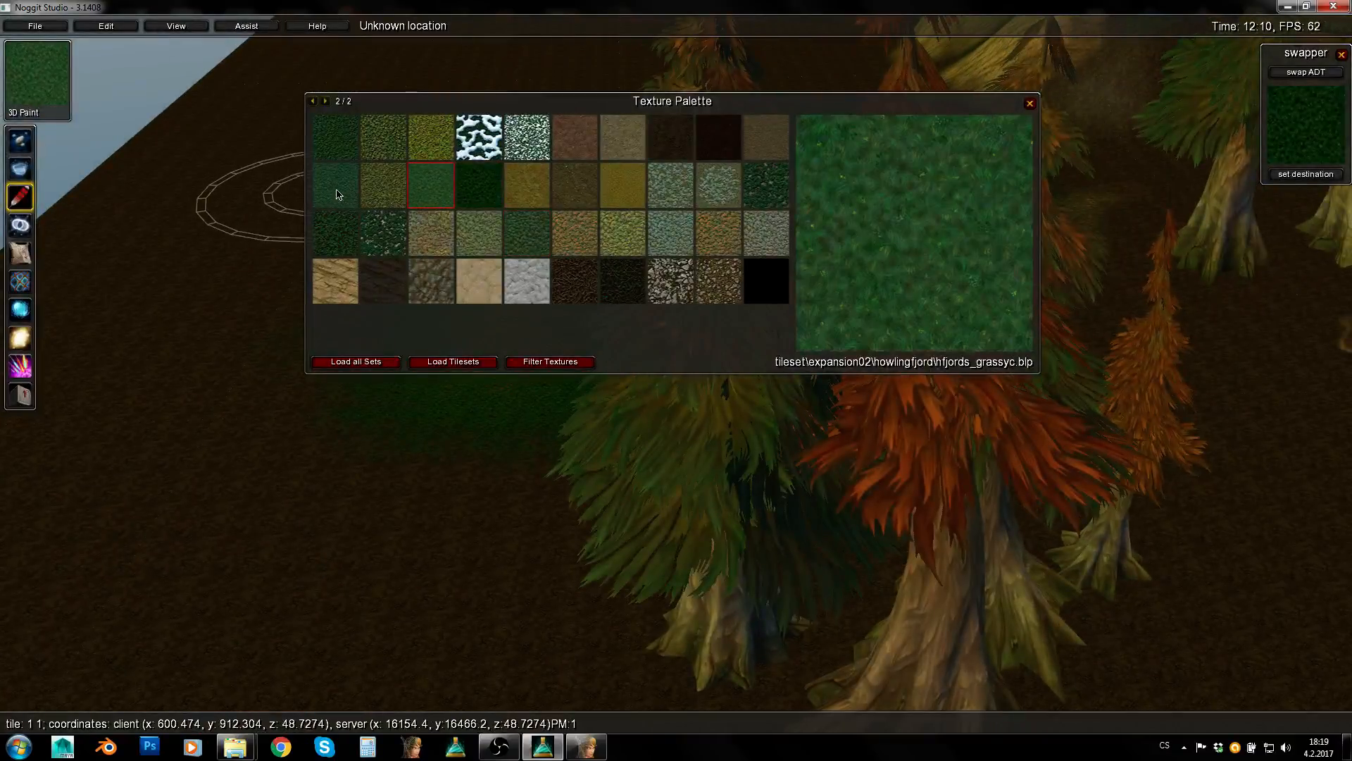
key(w)
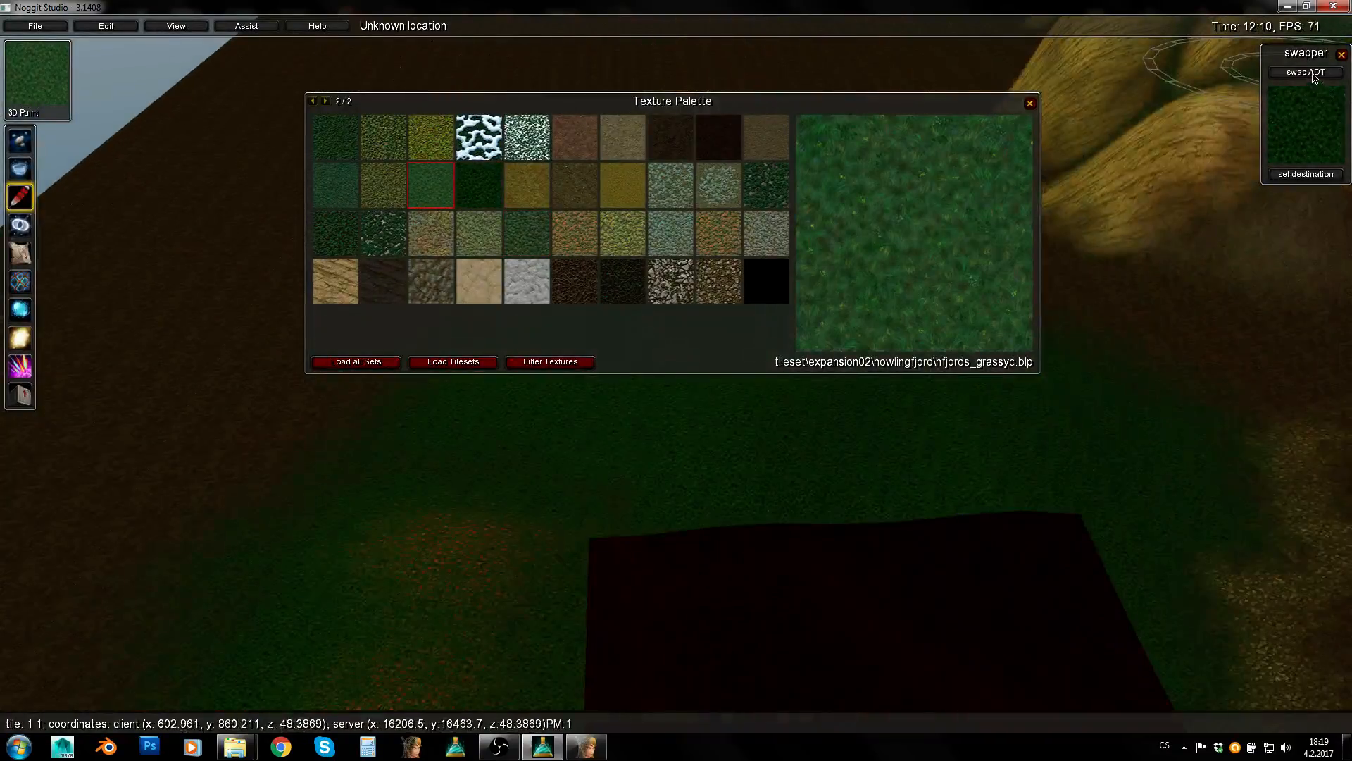
click(1312, 76)
key(s)
key(w)
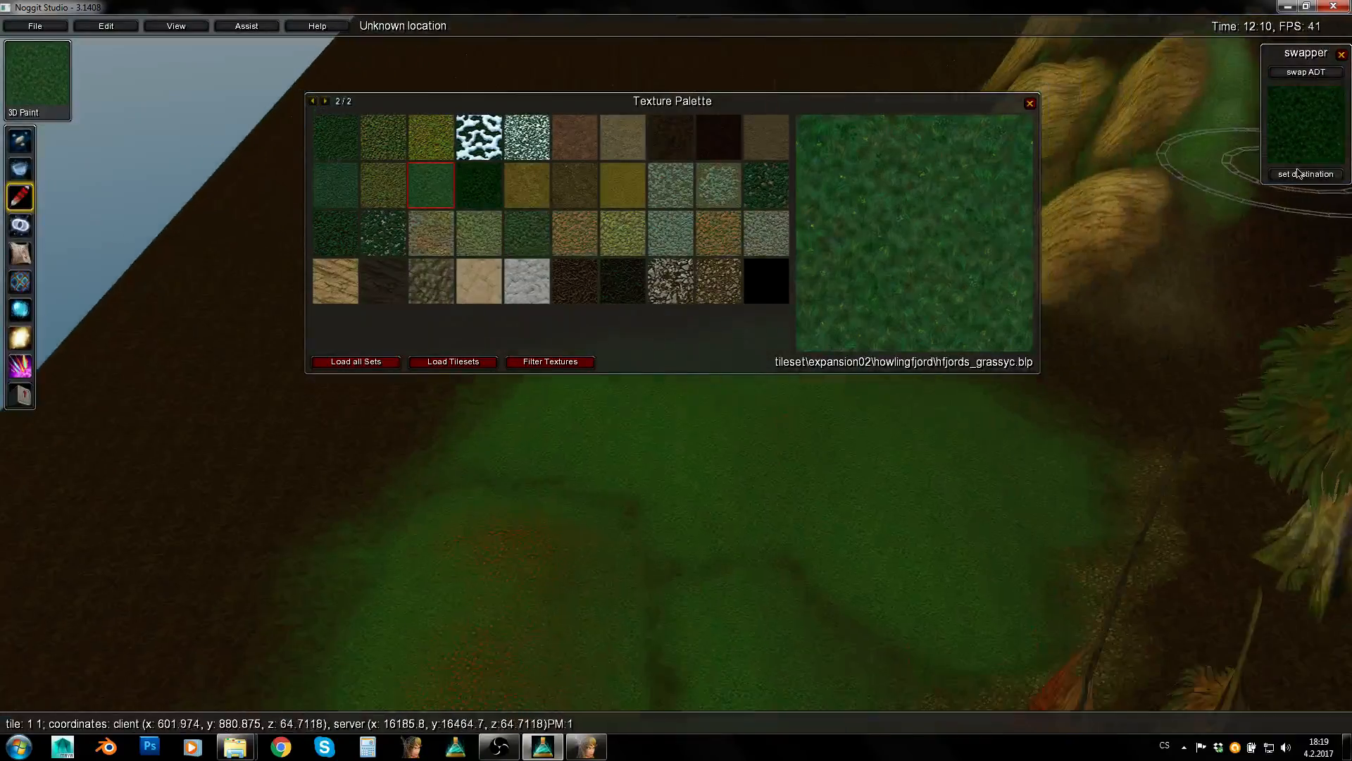
key(w)
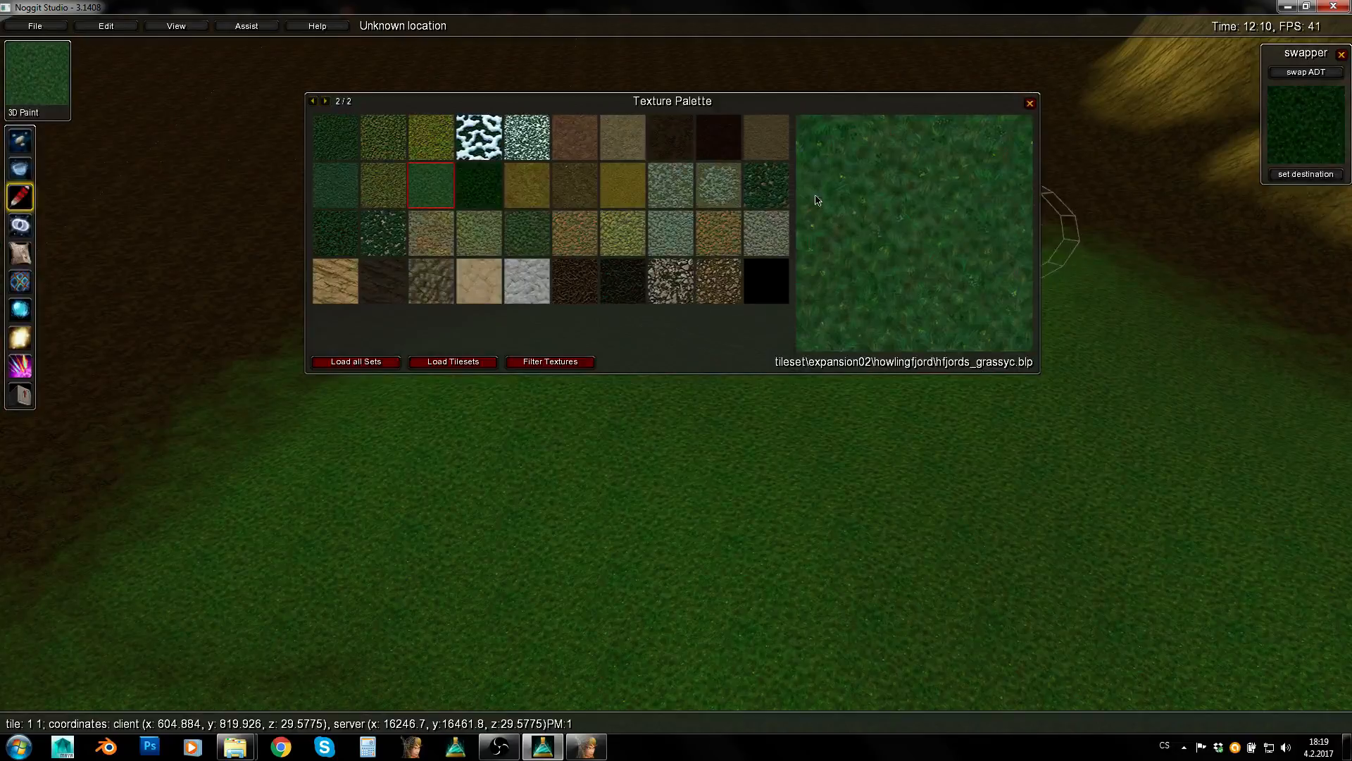
Set hfjords_grassyc as the swapper destination and replace it with hfjords_bushyc across the ADT
click(1300, 177)
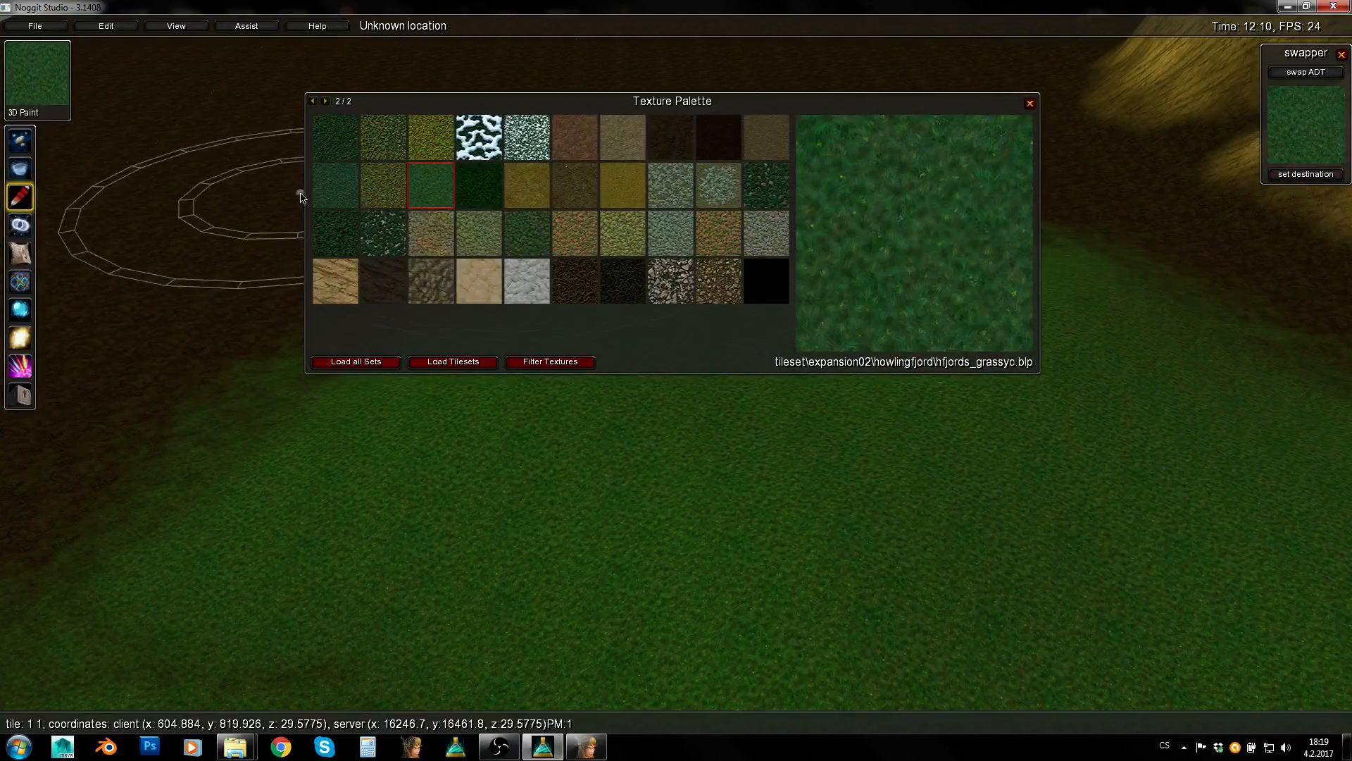
key(s)
click(401, 147)
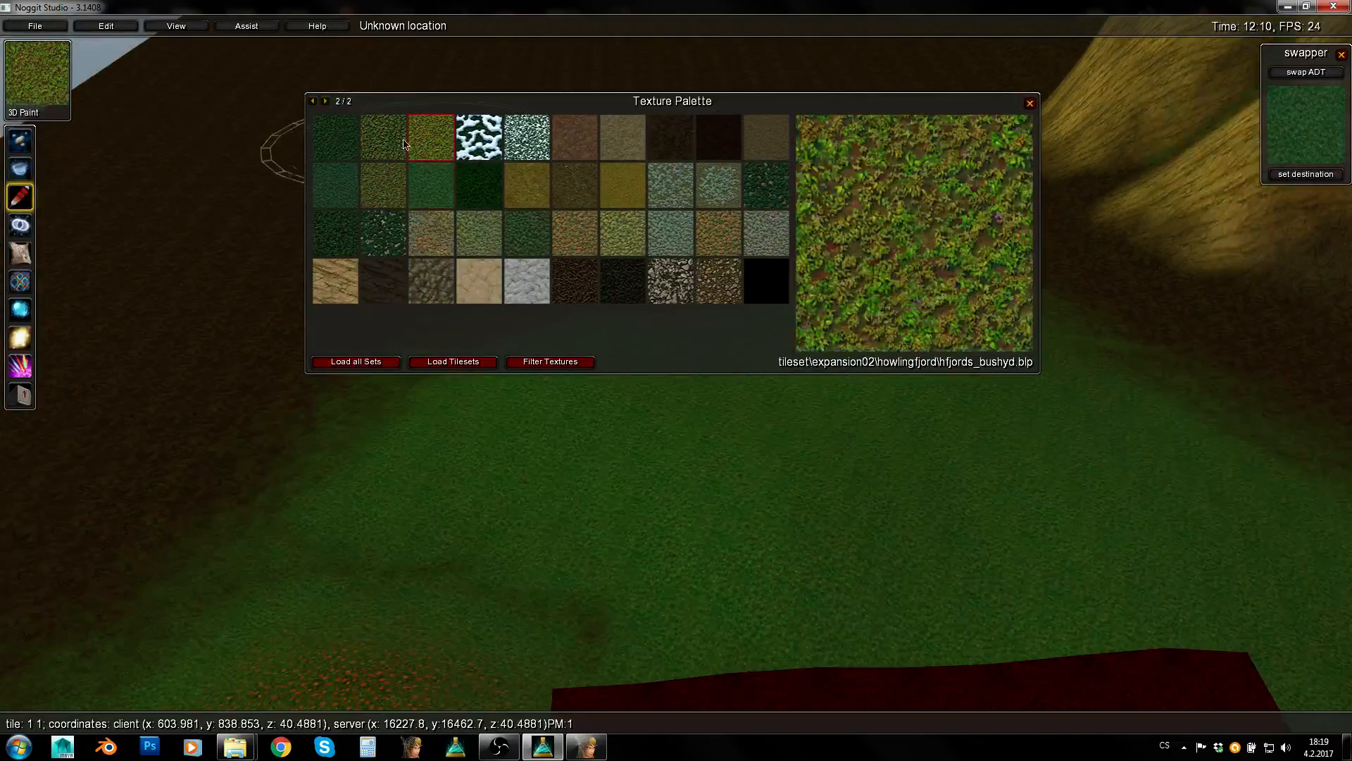
click(348, 142)
click(381, 139)
key(s)
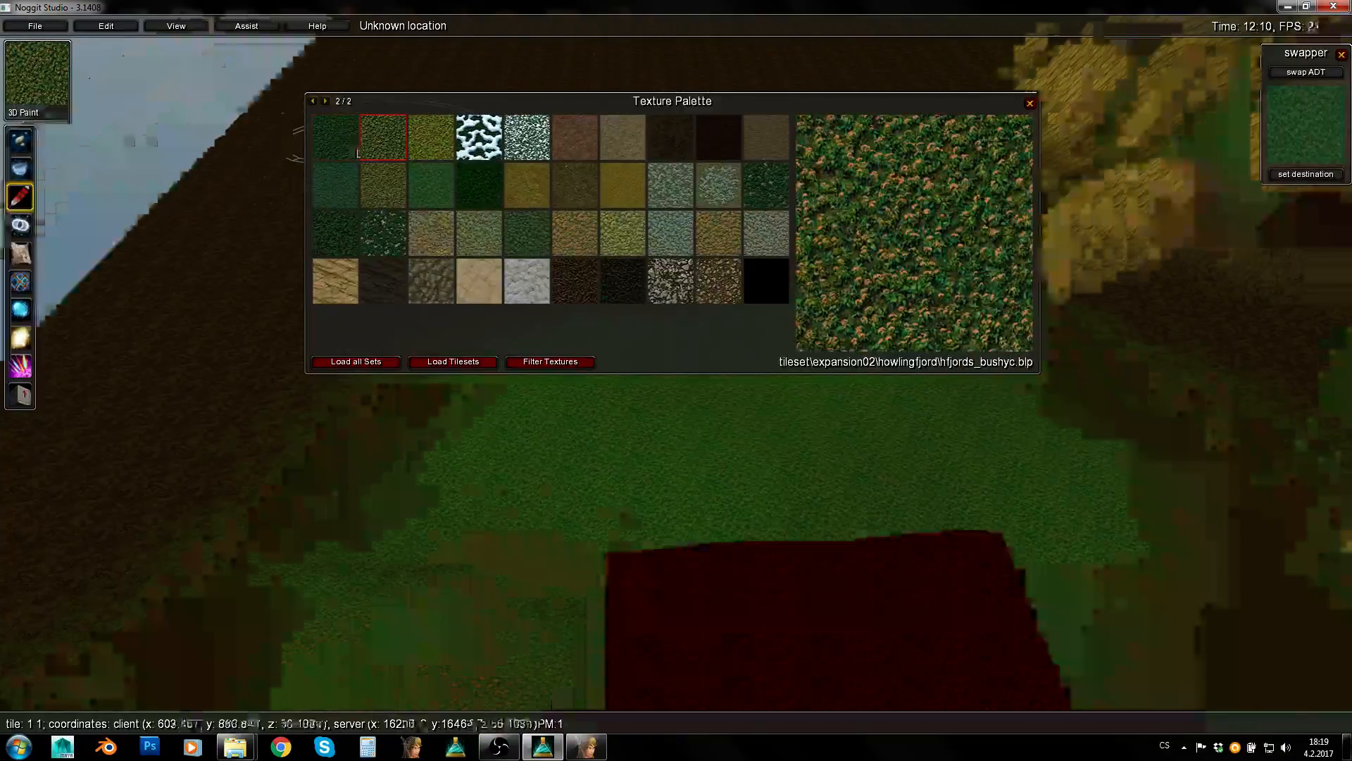
key(w)
click(1294, 75)
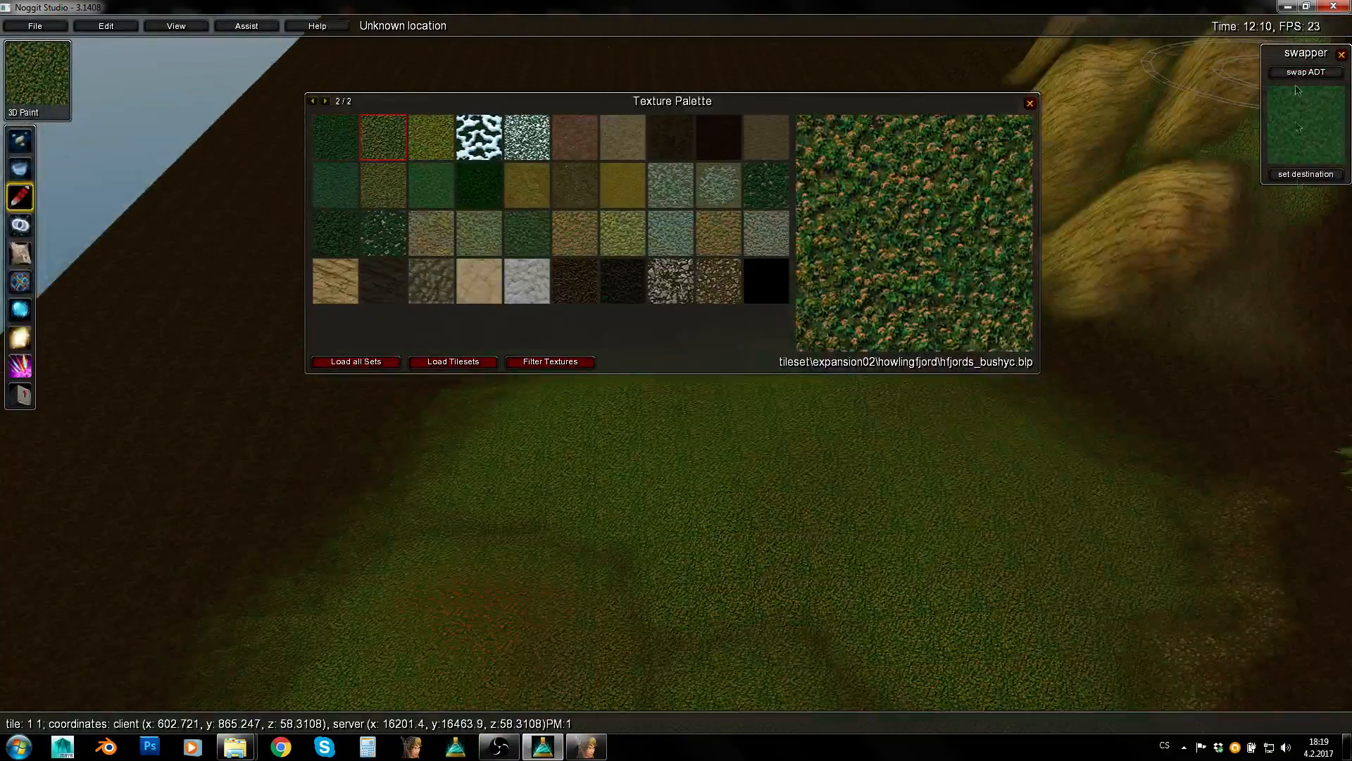
Set hfjords_bushyc as the swapper destination and replace it with hfjords_bushyb across the ADT, closing the texture windows
key(s)
key(w)
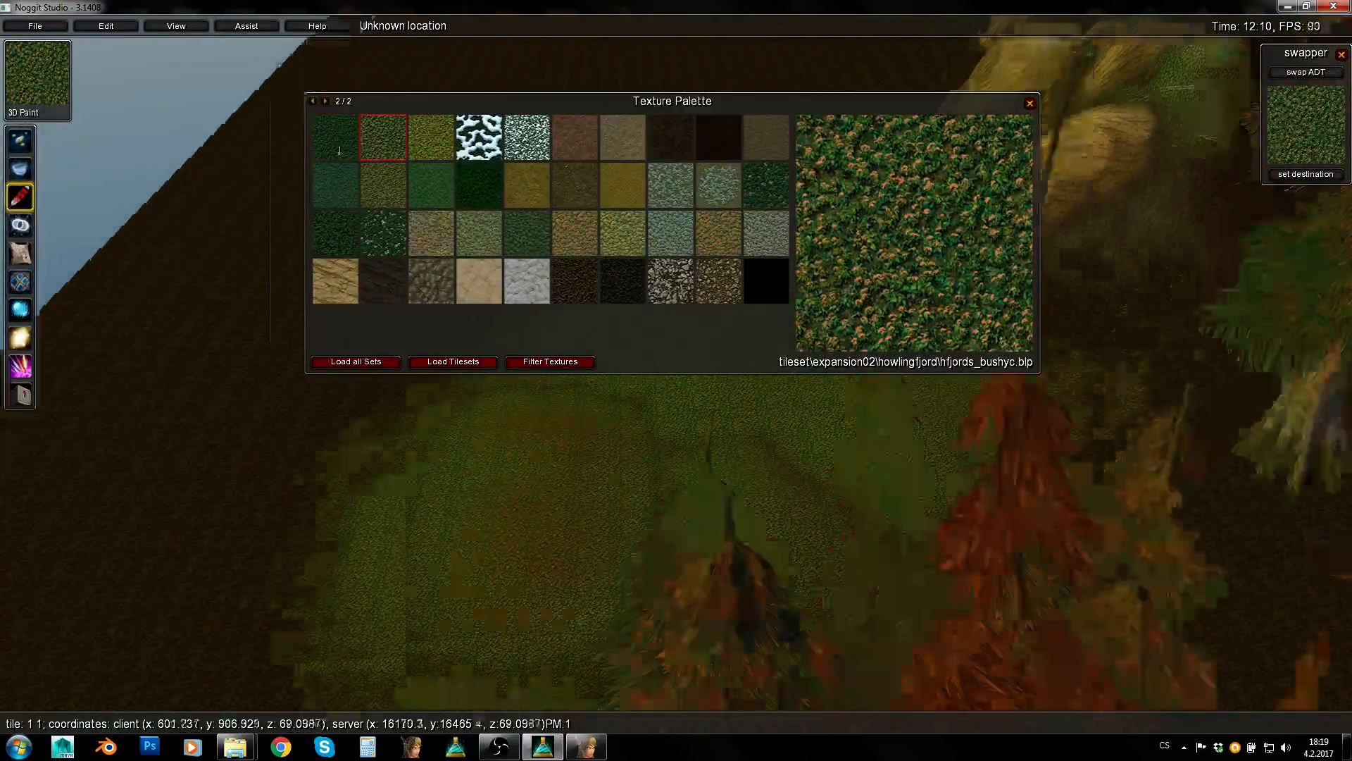
click(343, 140)
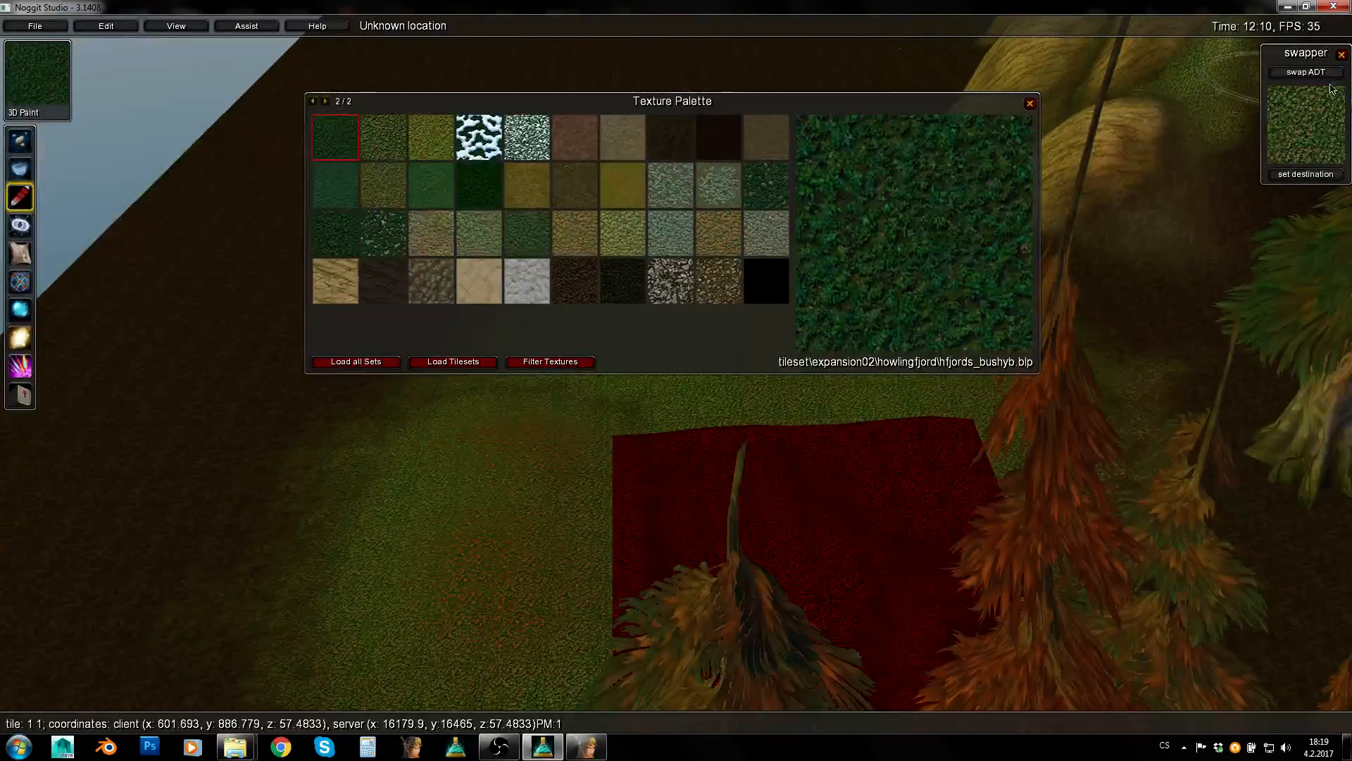
click(1308, 73)
key(s)
drag(1021, 108, 1023, 107)
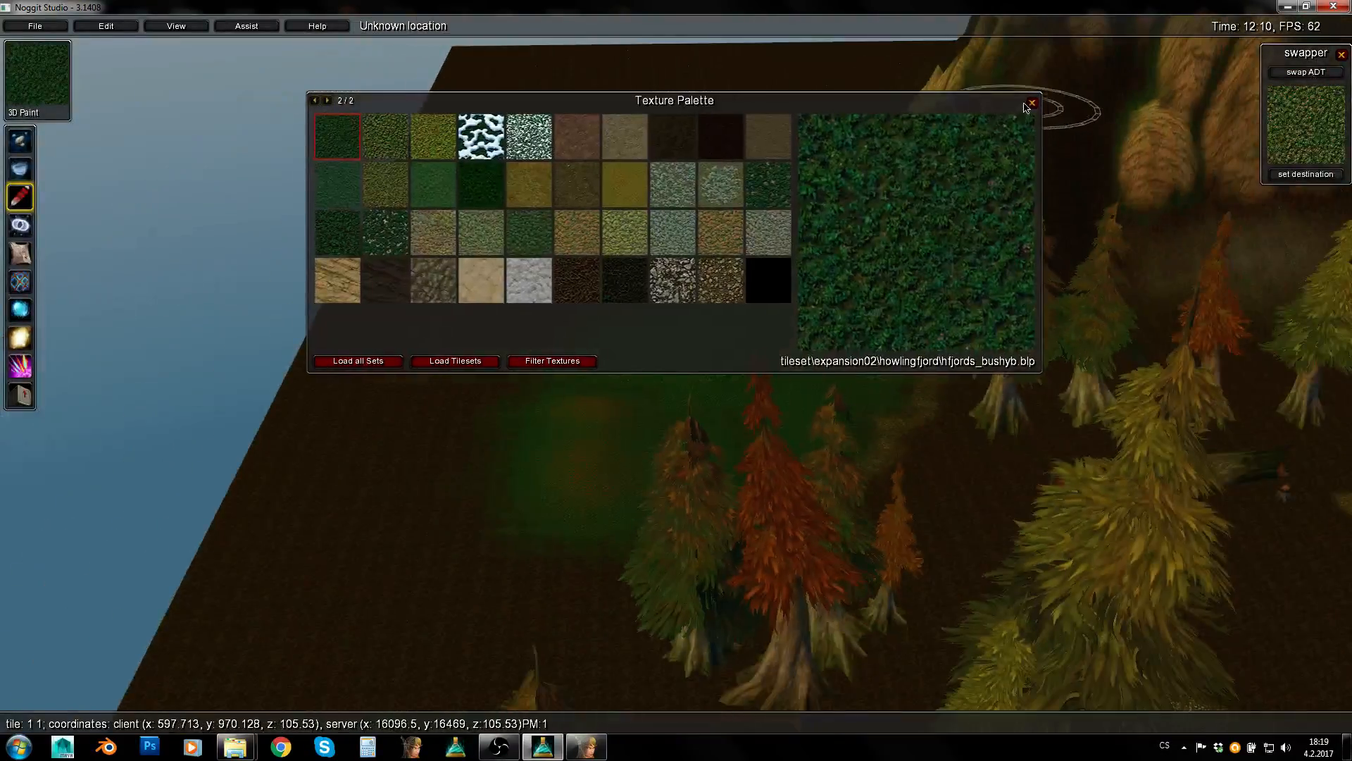
click(1031, 103)
click(1341, 55)
Switch from 3D Paint to the object editor above the mixed trees and fallen trunks
key(d)
right_drag(1078, 184, 669, 302)
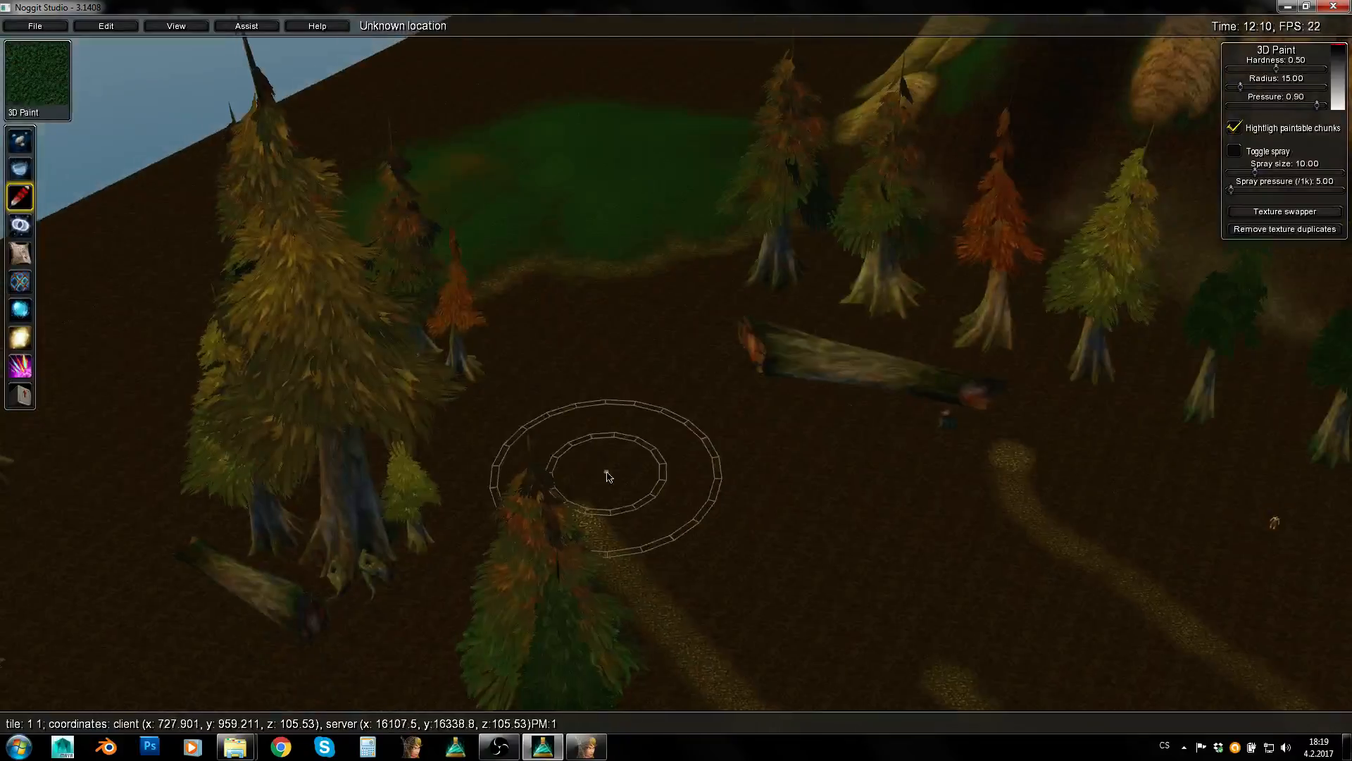
key(w)
mouse_move(720, 393)
right_down()
mouse_move(646, 251)
mouse_move(667, 360)
right_up()
key(2)
click(30, 400)
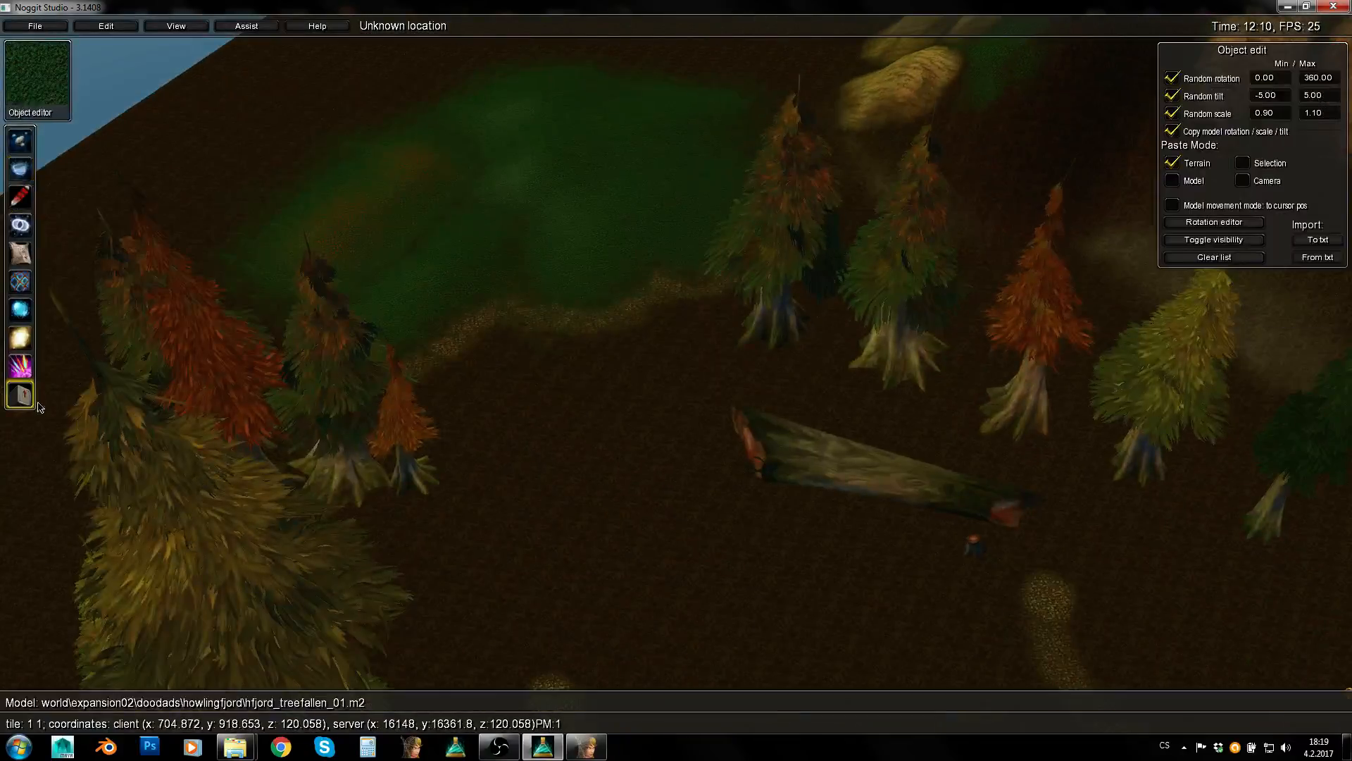
Examine the mixed tree group against the uniform single-species forest from several sides
key(s)
key(a)
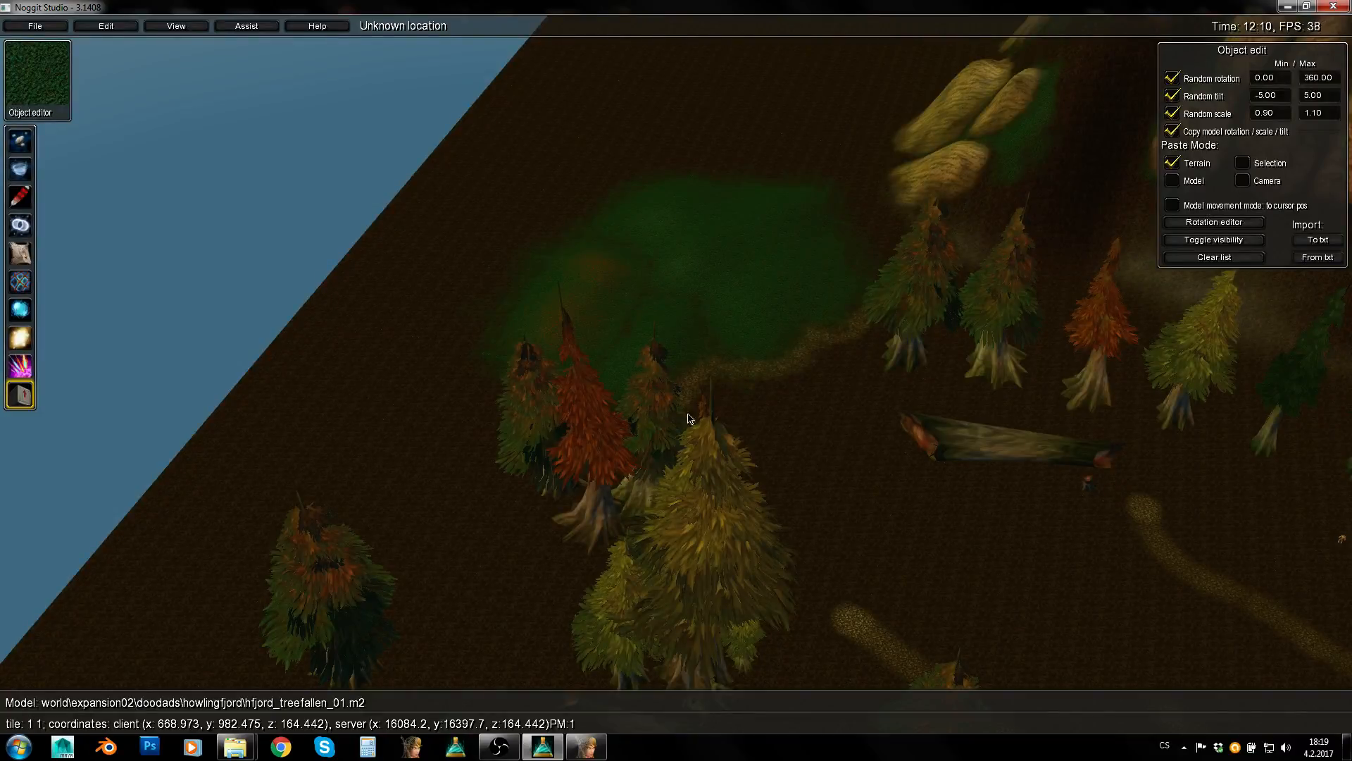
key(w)
key(s)
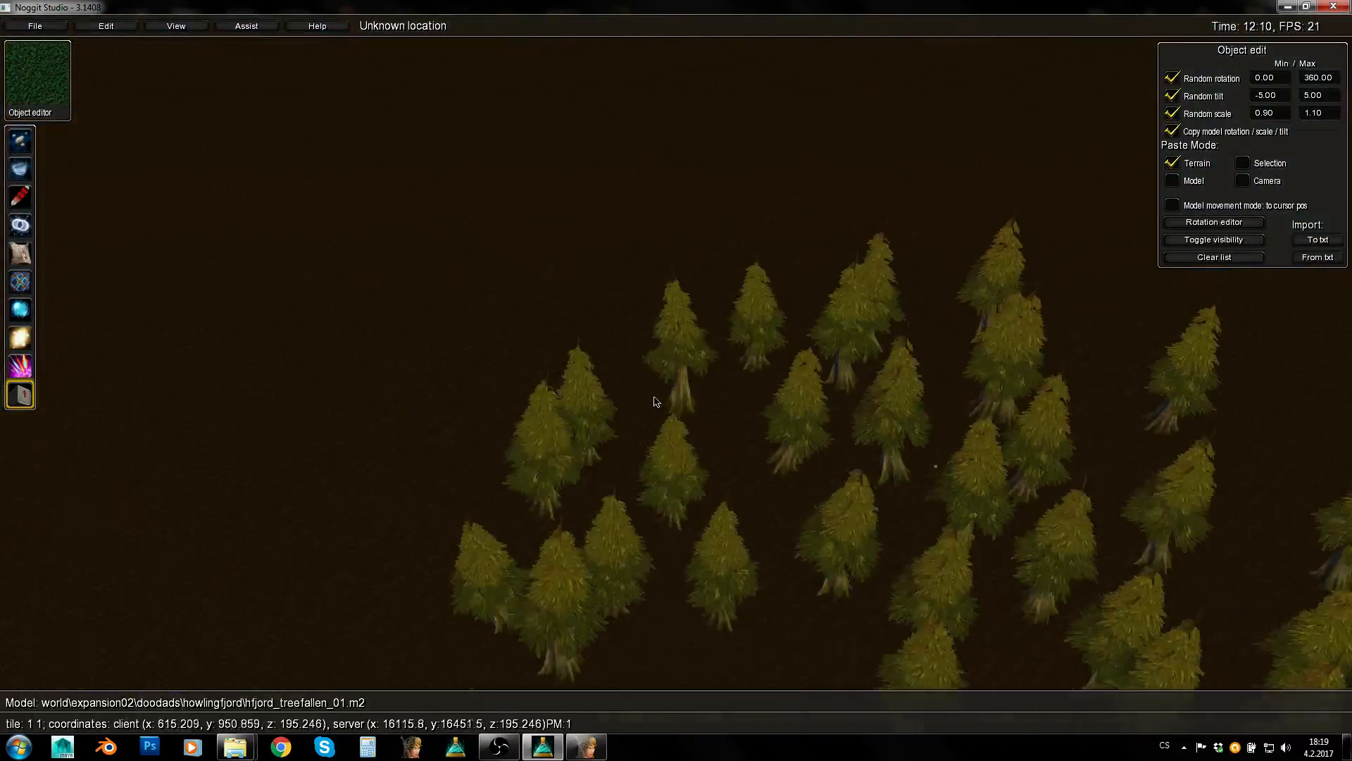
key(w)
right_drag(476, 446, 420, 386)
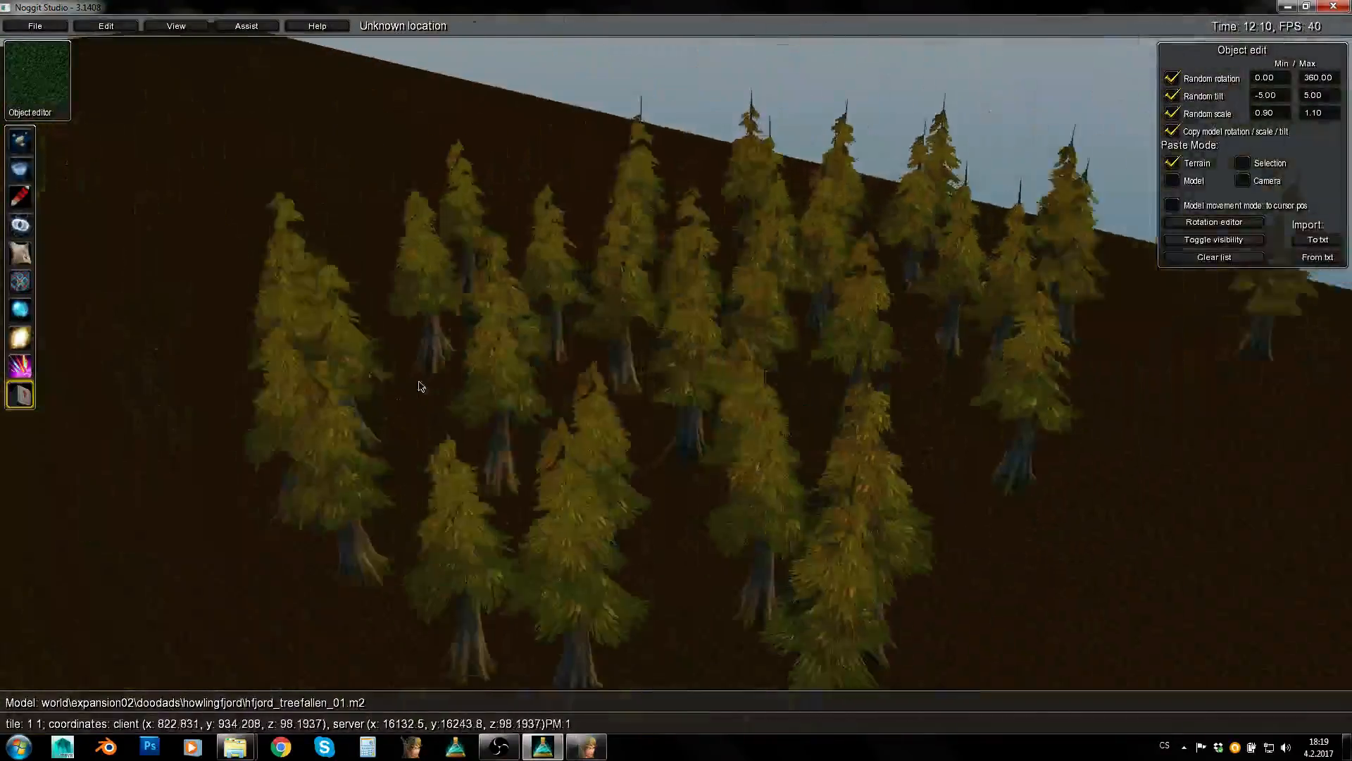
key(w)
right_drag(878, 395, 509, 381)
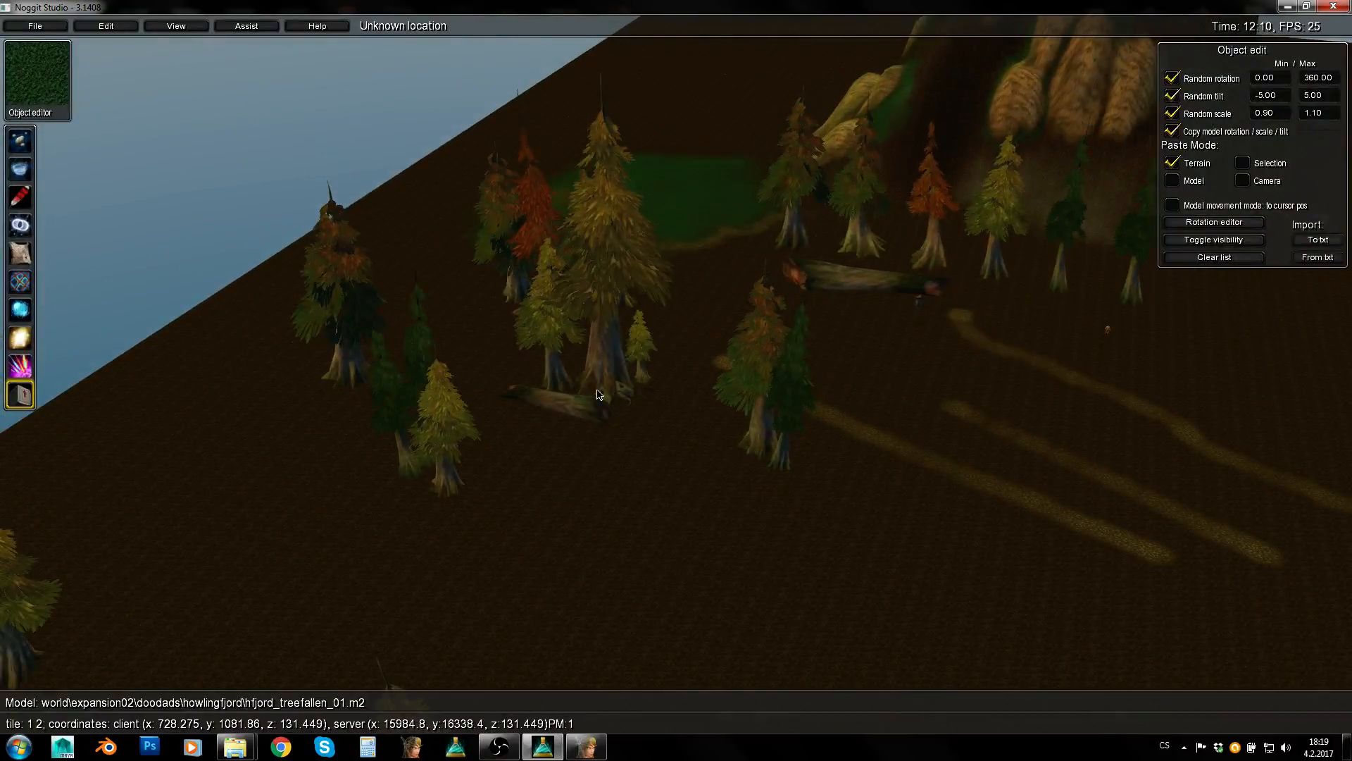
key(w)
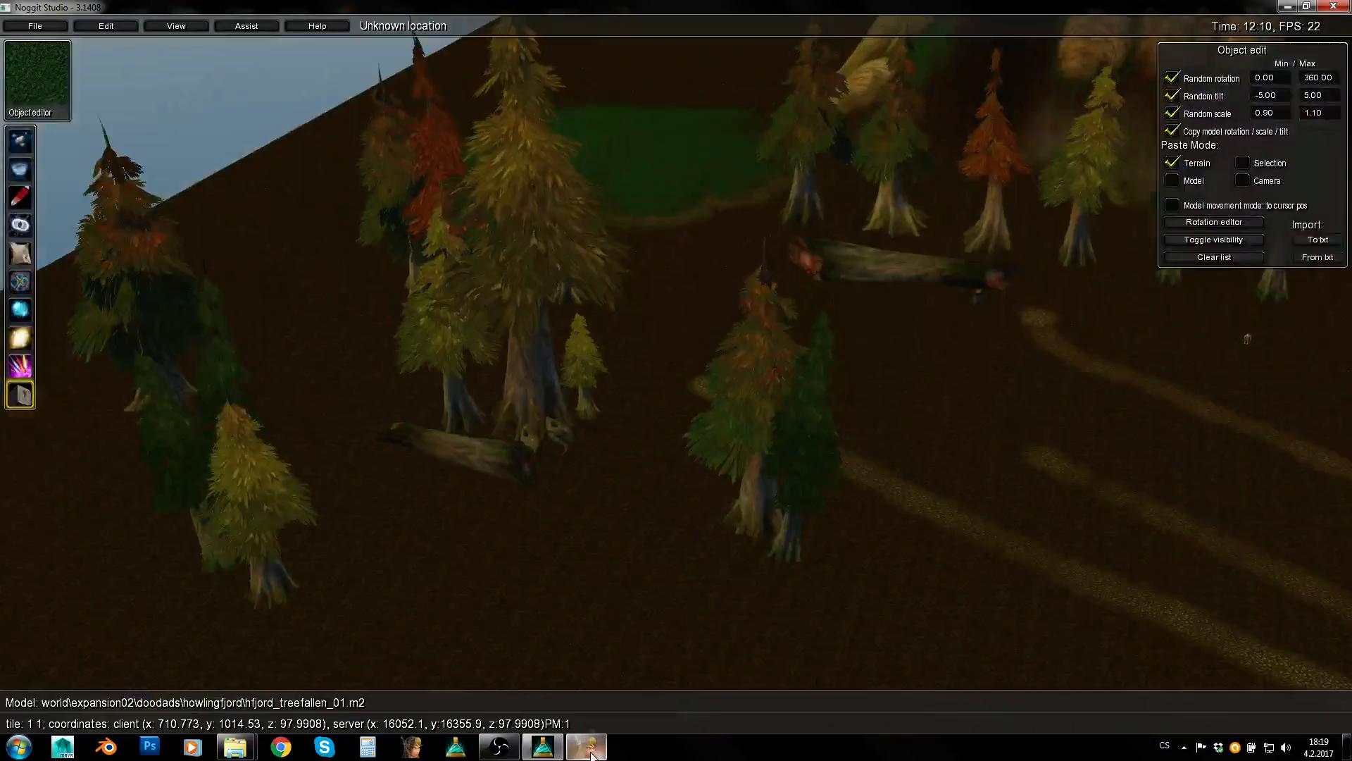
Switch to WoW Model Viewer, preview hfjord_roots_02 and hfjord_bush_01, and pick hfjord_bush_02
click(590, 750)
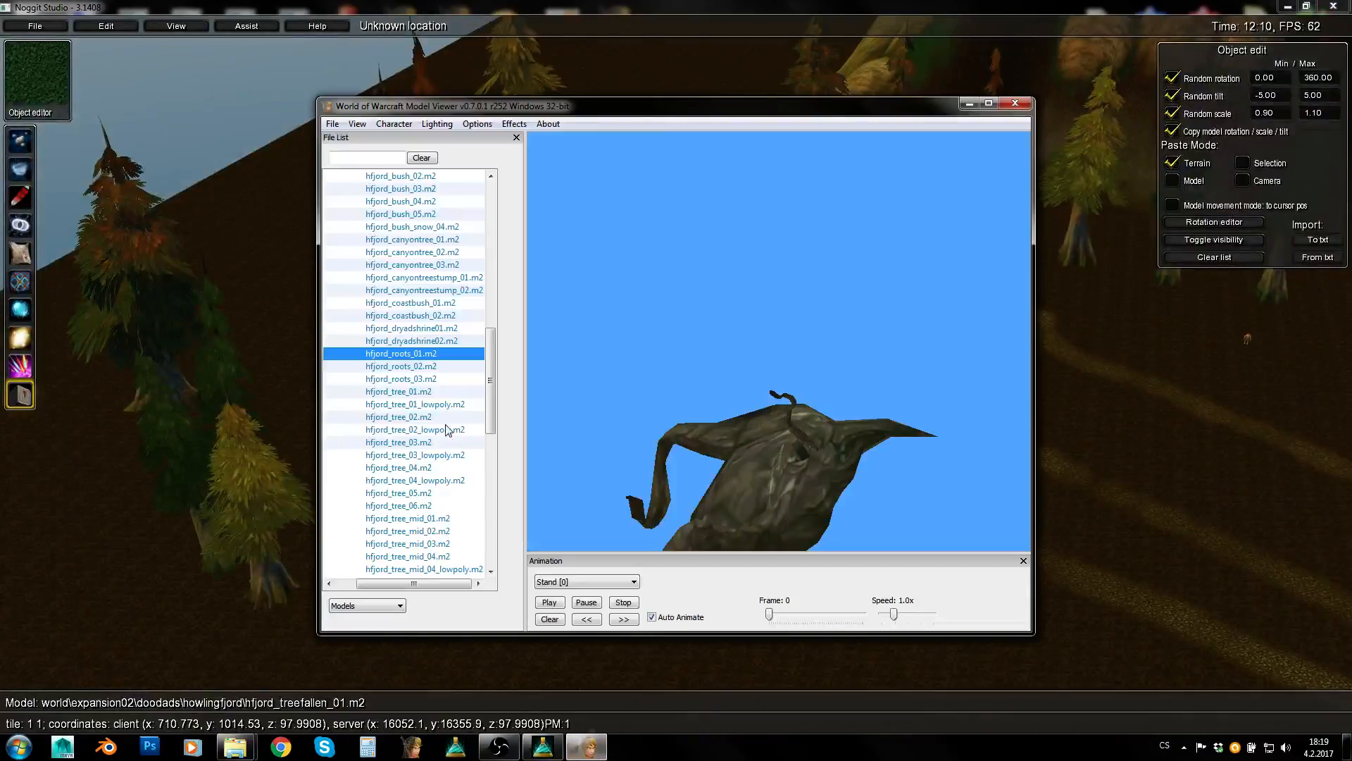
click(412, 368)
scroll(412, 366, up, 3)
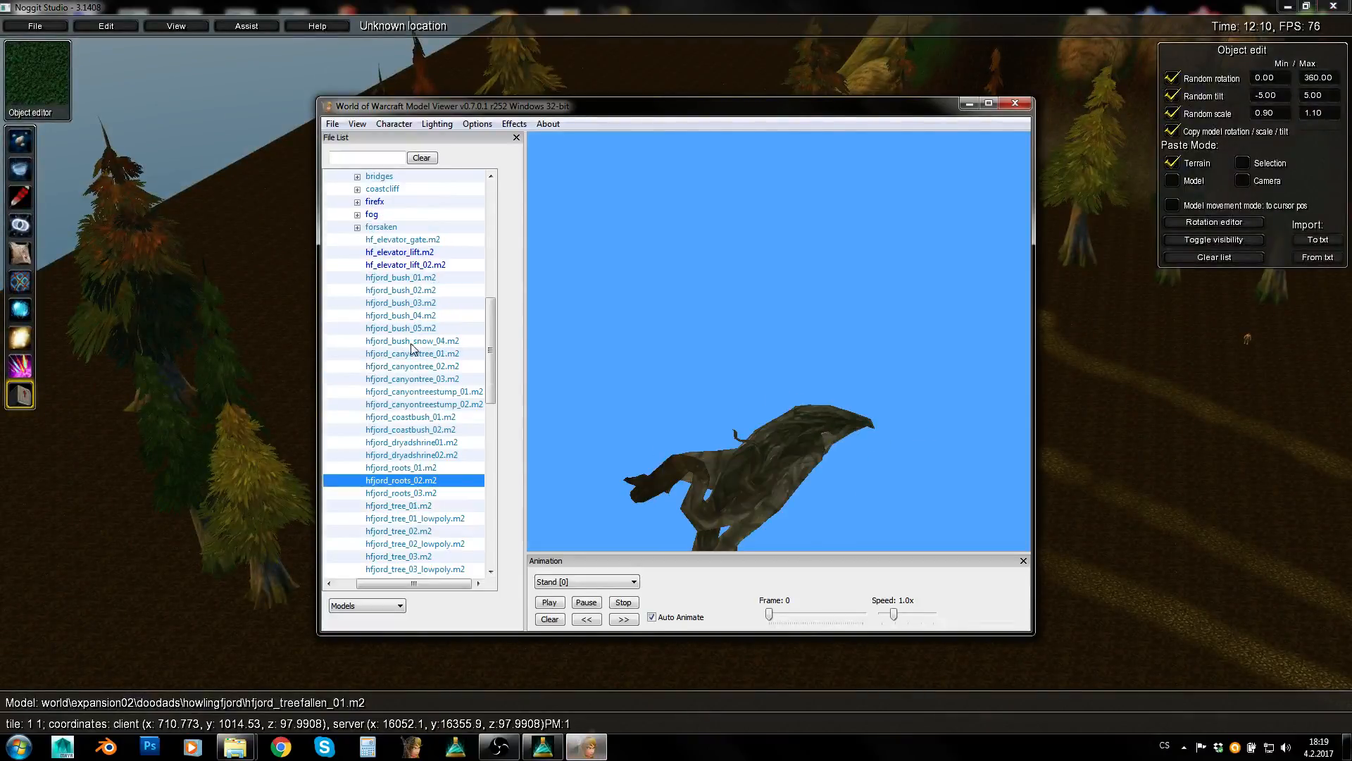
click(412, 279)
click(412, 292)
click(410, 292)
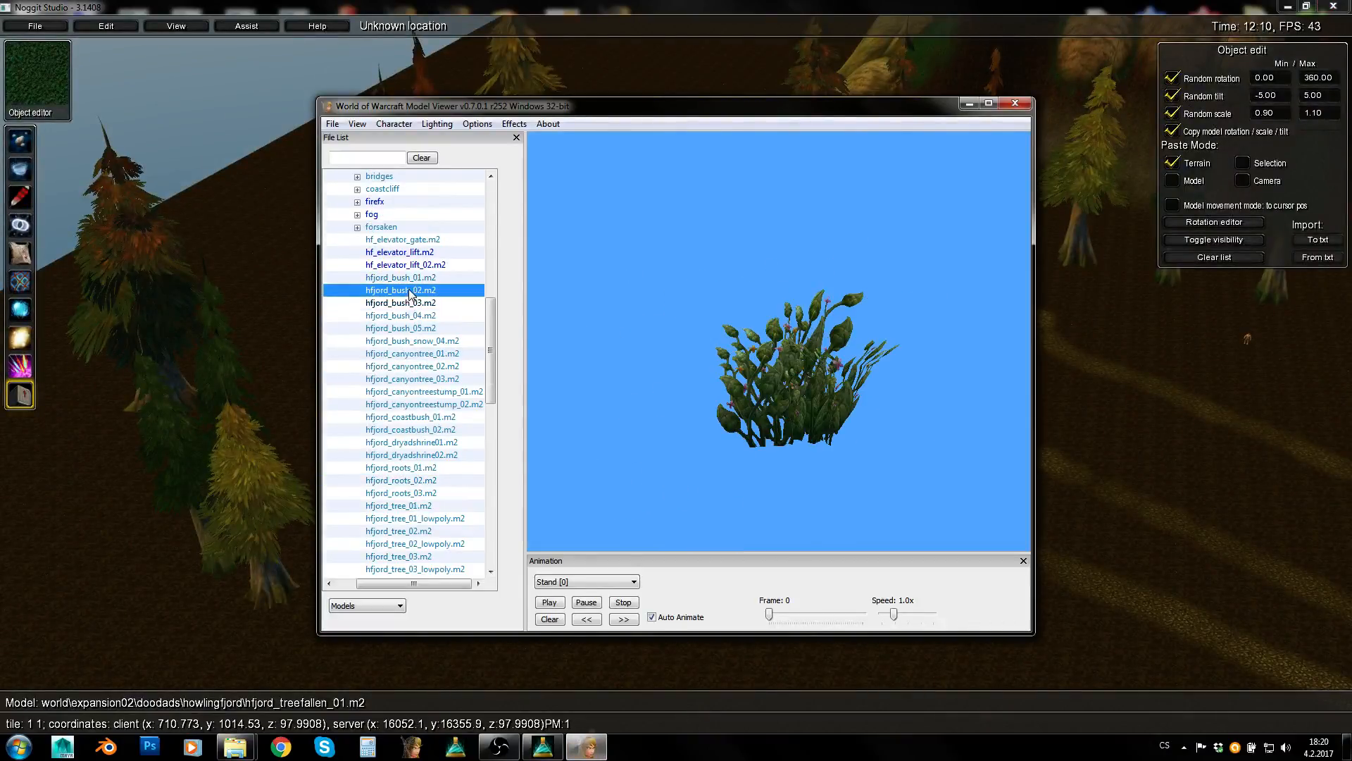
Return to Noggit Studio and insert hfjord_bush_02 and hfjord_bush_04 on the bare ground beside the human figure
click(169, 422)
key(w)
key(d)
right_drag(700, 435, 572, 463)
key(w)
right_drag(535, 559, 556, 493)
click(586, 747)
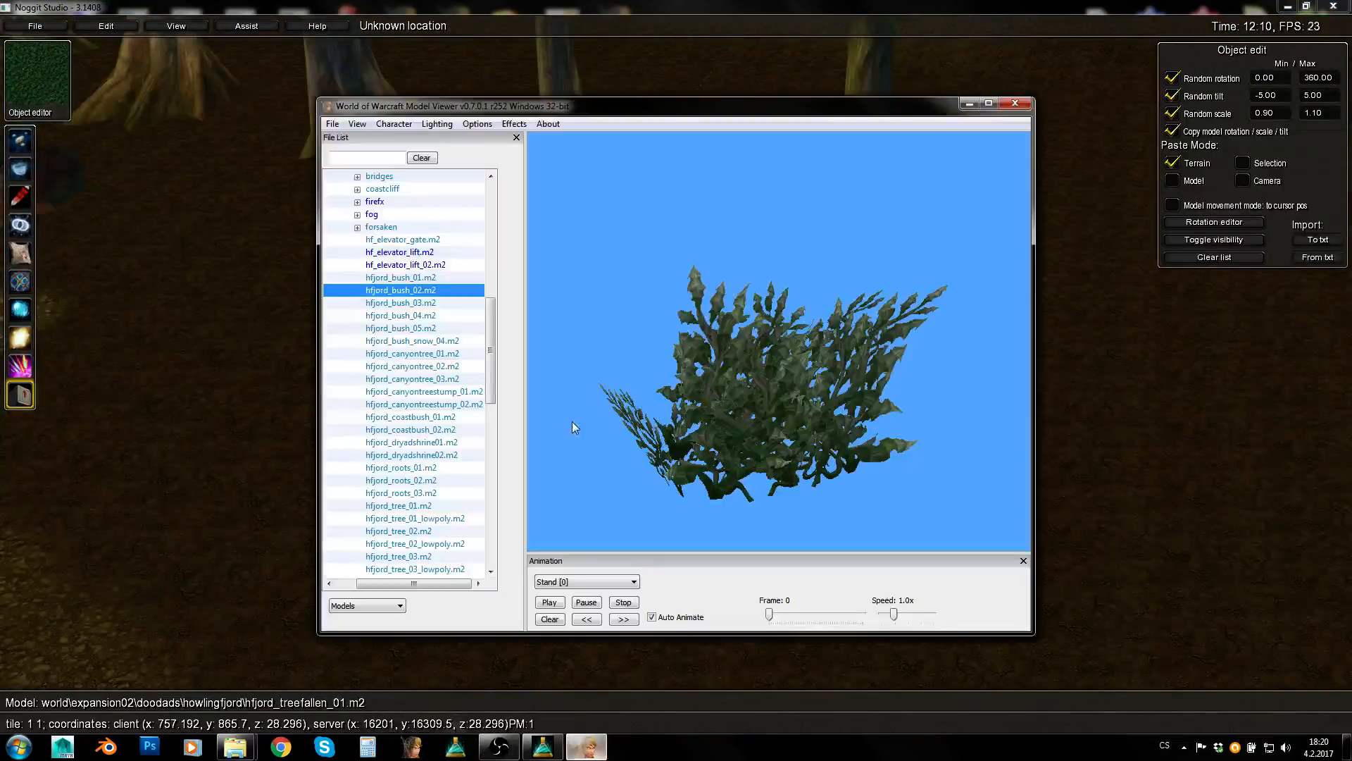
click(227, 443)
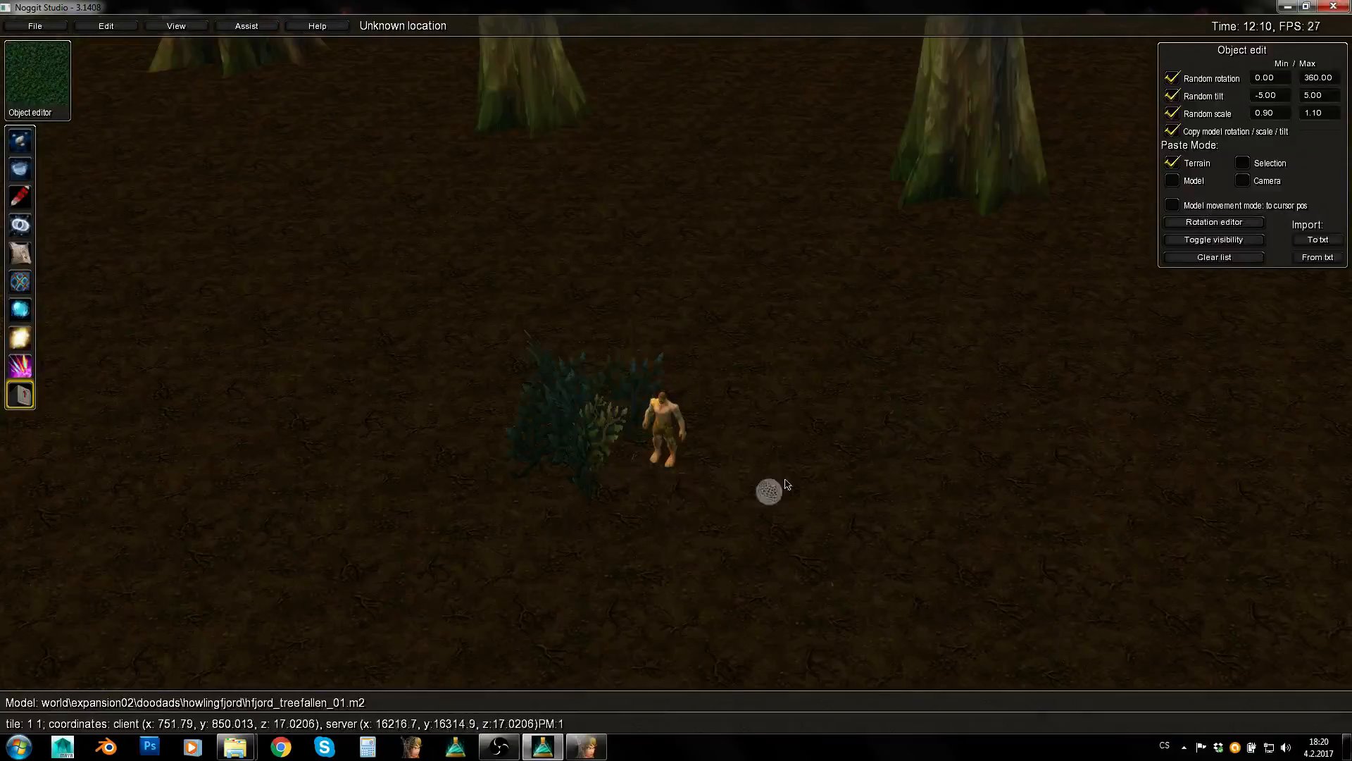
key(shift+v)
middle_drag(734, 435, 807, 462)
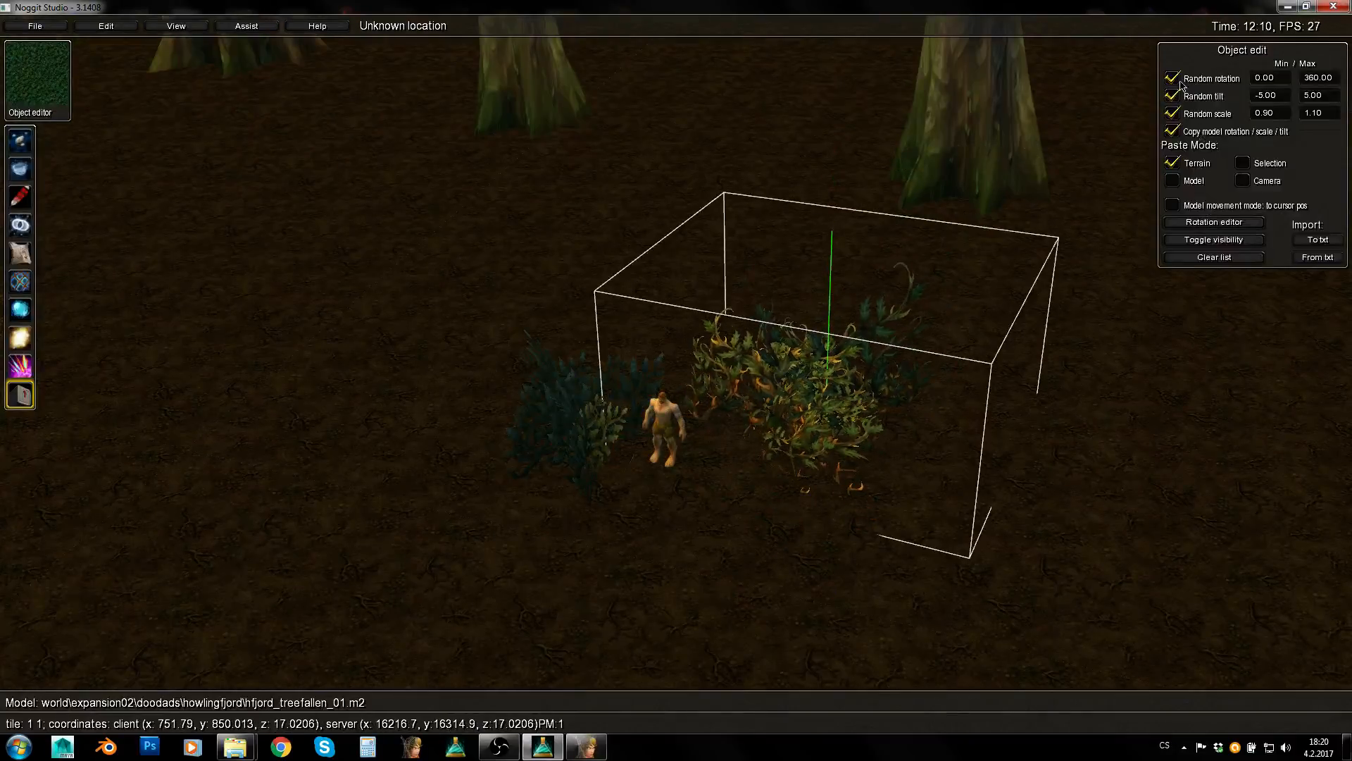
Turn off random rotation, tilt and scale, and reposition both bushes around the human figure
ctrl+drag(640, 443, 689, 405)
click(549, 386)
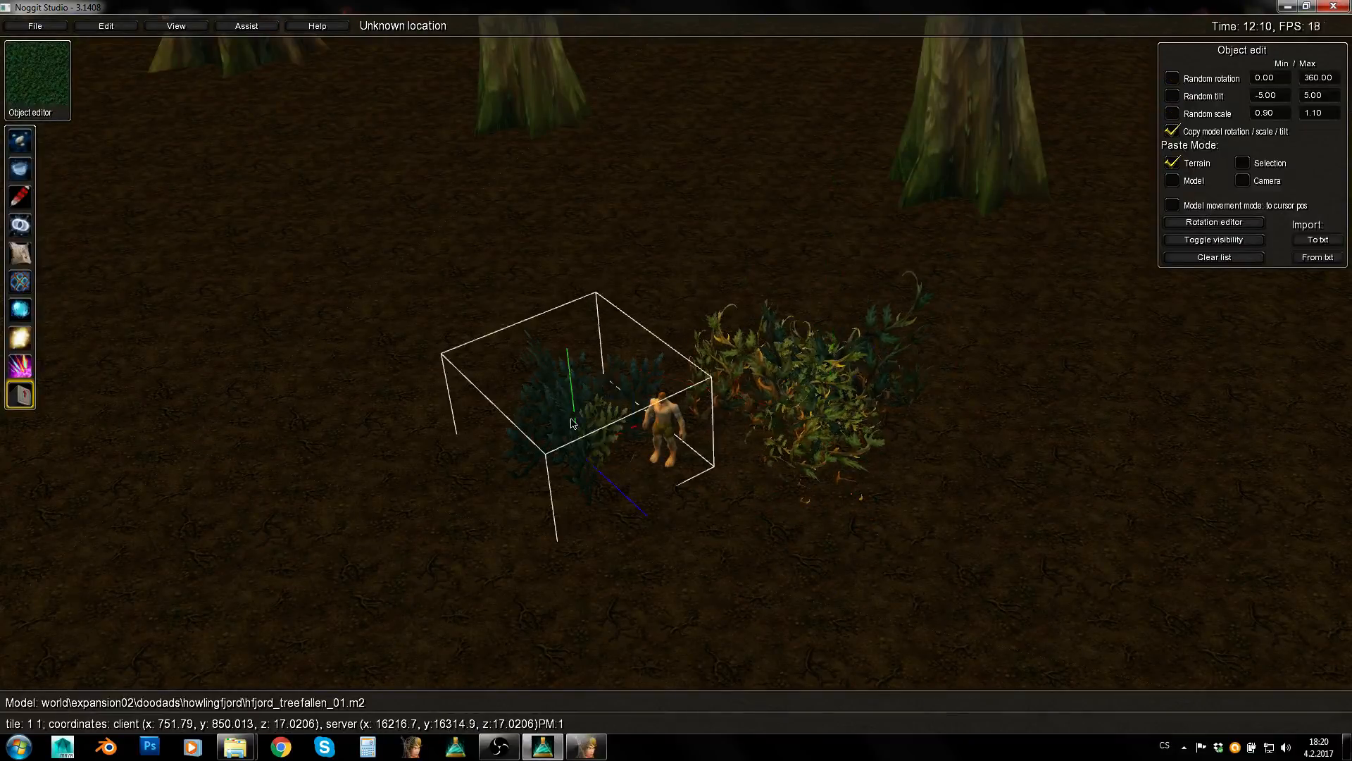
ctrl+drag(549, 386, 610, 416)
click(810, 386)
shift+drag(809, 386, 881, 460)
middle_drag(893, 414, 903, 392)
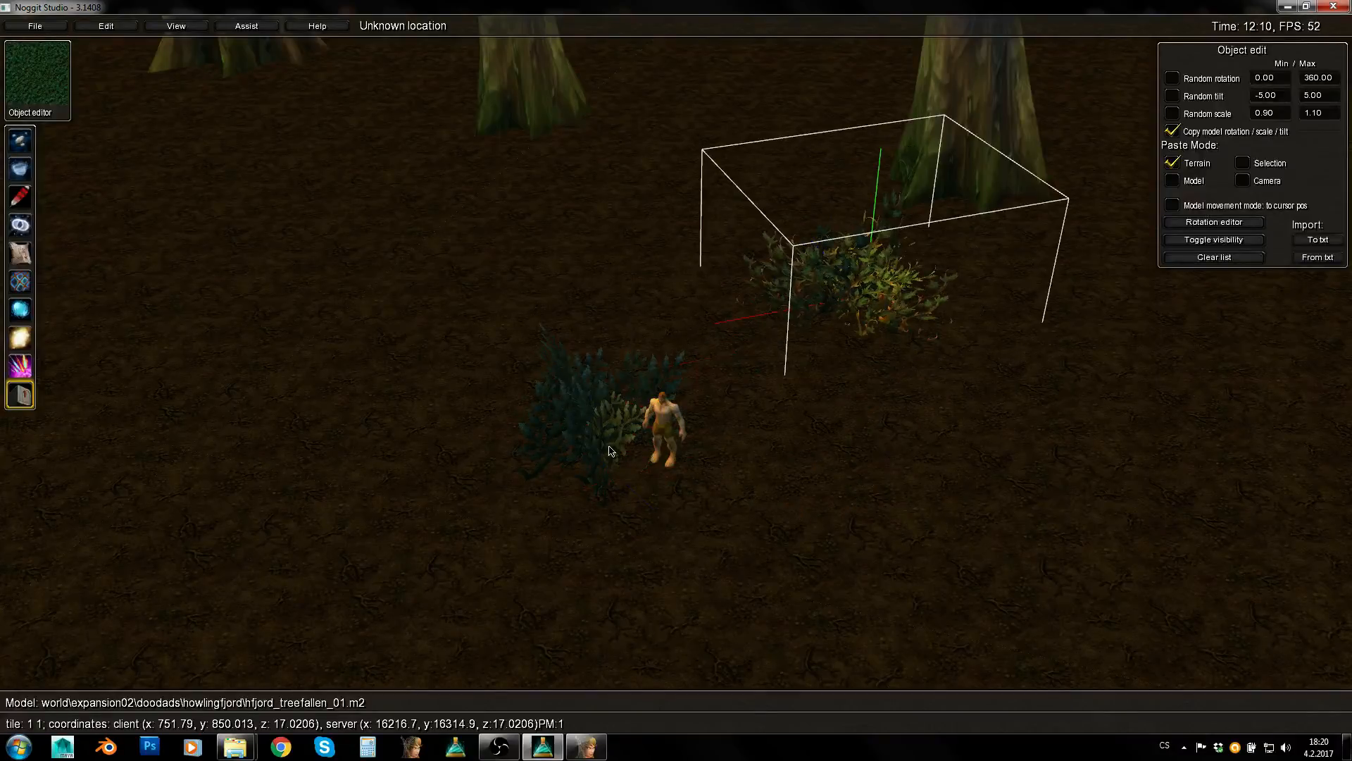
click(610, 447)
middle_drag(610, 447, 607, 415)
shift+right_drag(607, 415, 556, 425)
middle_drag(555, 425, 538, 394)
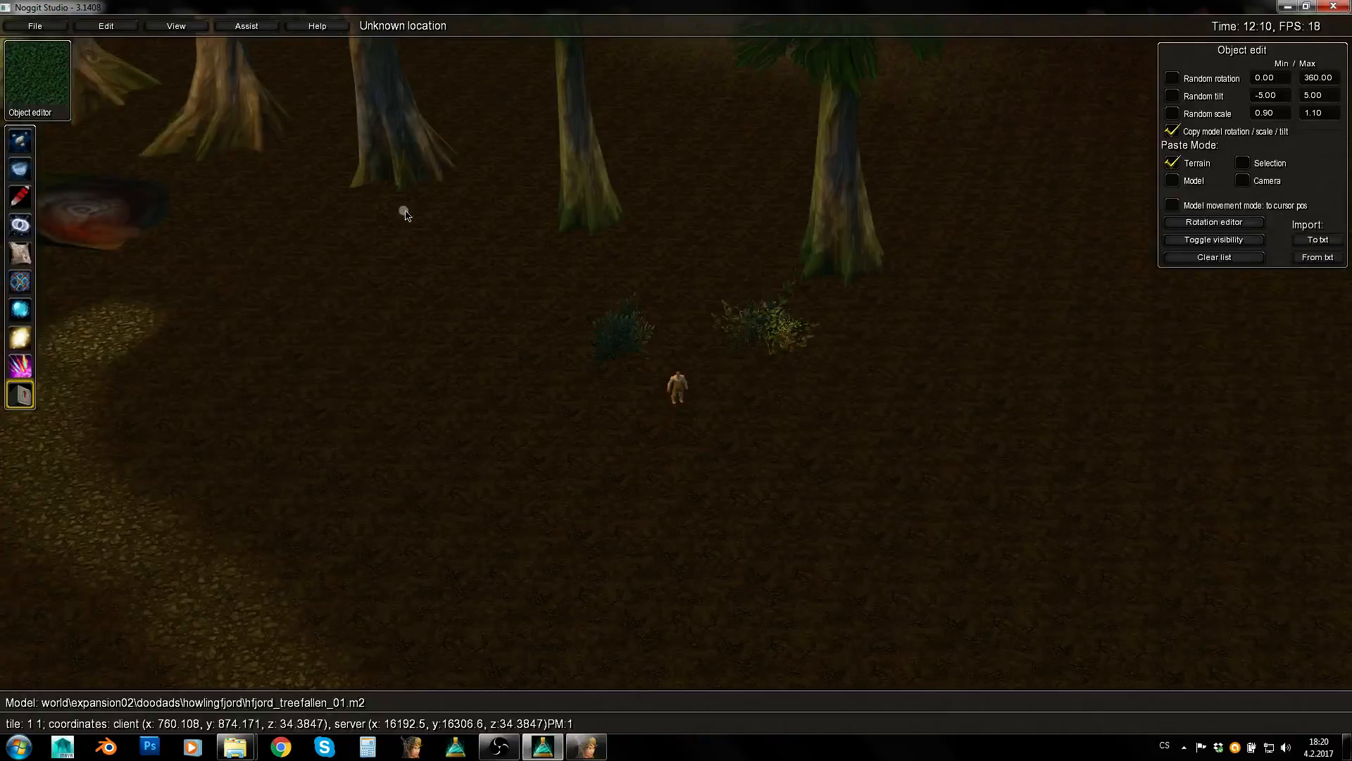
Move the human figure in front of the two bushes and re-enable random rotation, tilt and scale
key(w)
click(759, 514)
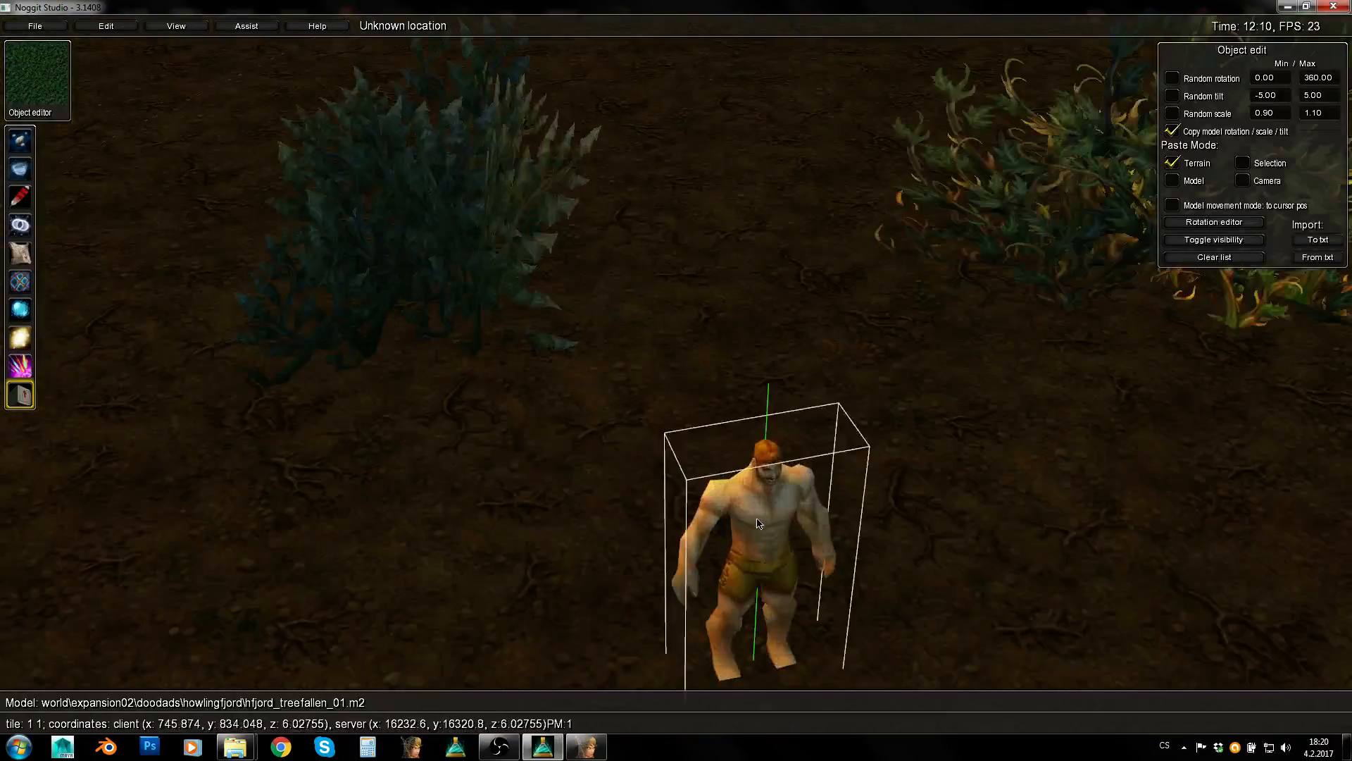
middle_drag(759, 515, 780, 468)
key(s)
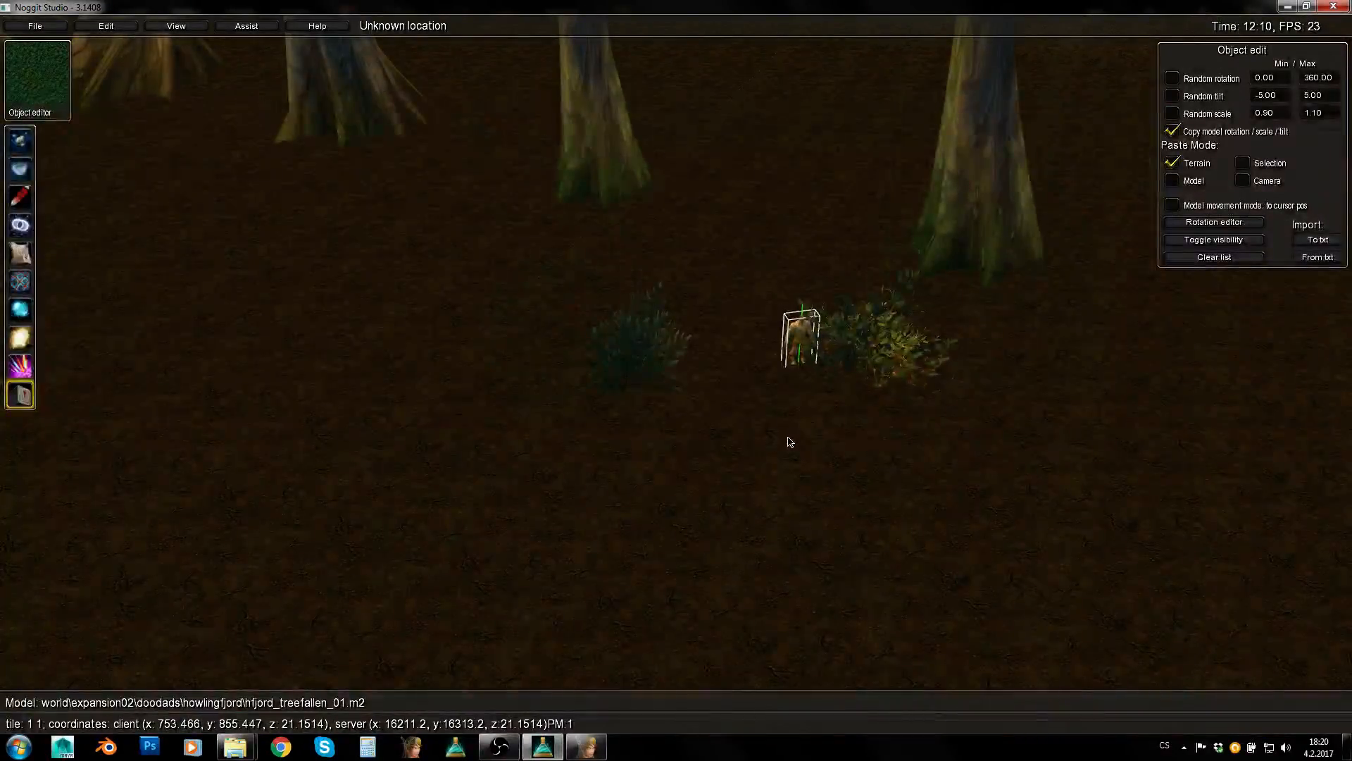
click(809, 331)
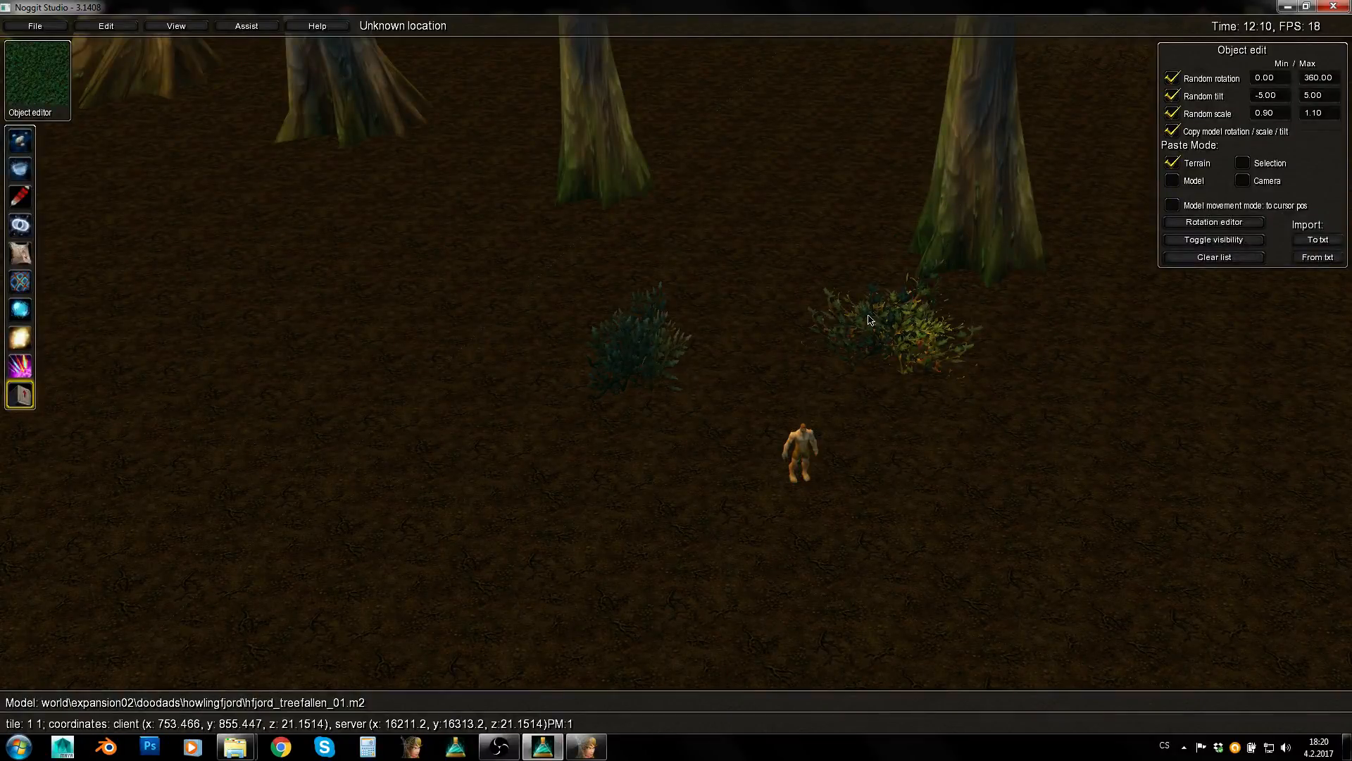
Copy hfjord_bush_04 and paste instances of it at the foot of the neighbouring tree trunks
key(d)
key(q)
key(w)
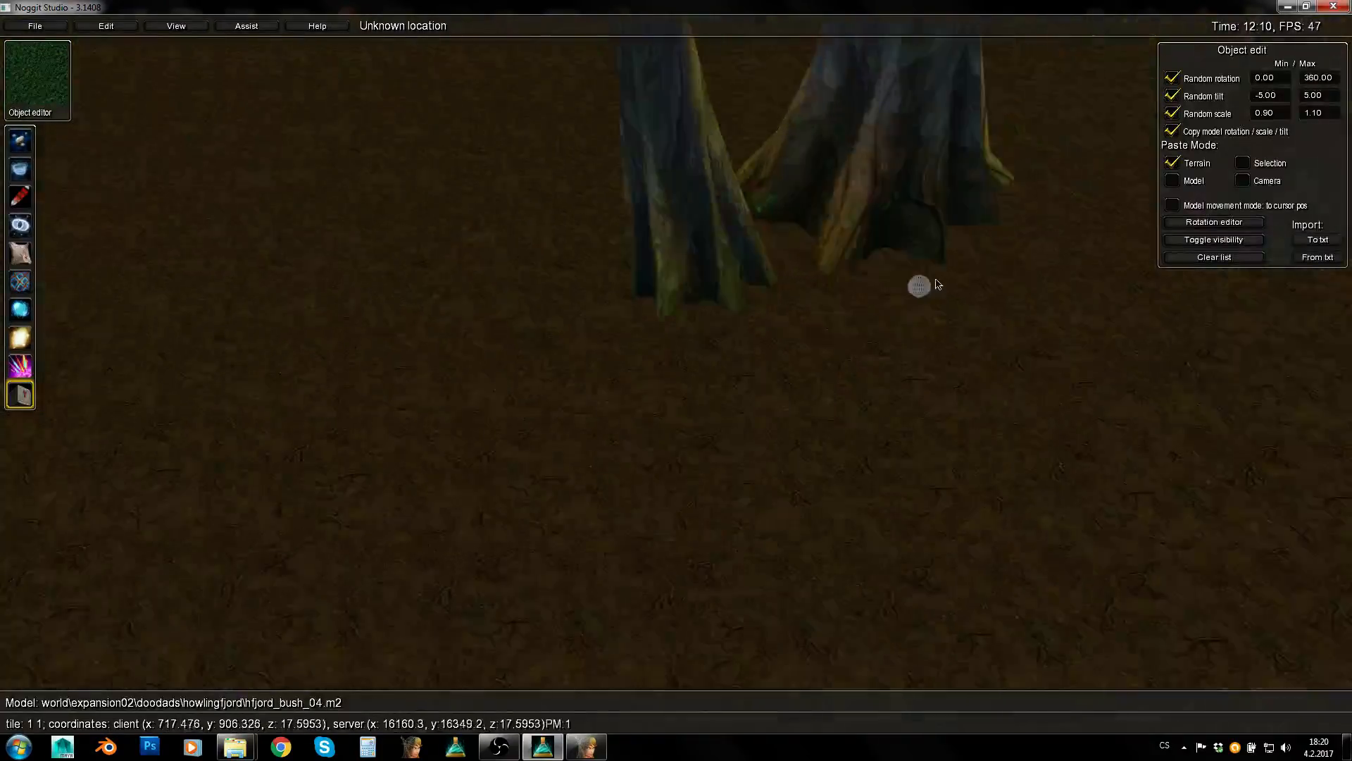
key(ctrl+v)
key(ctrl+v)
key(q)
key(a)
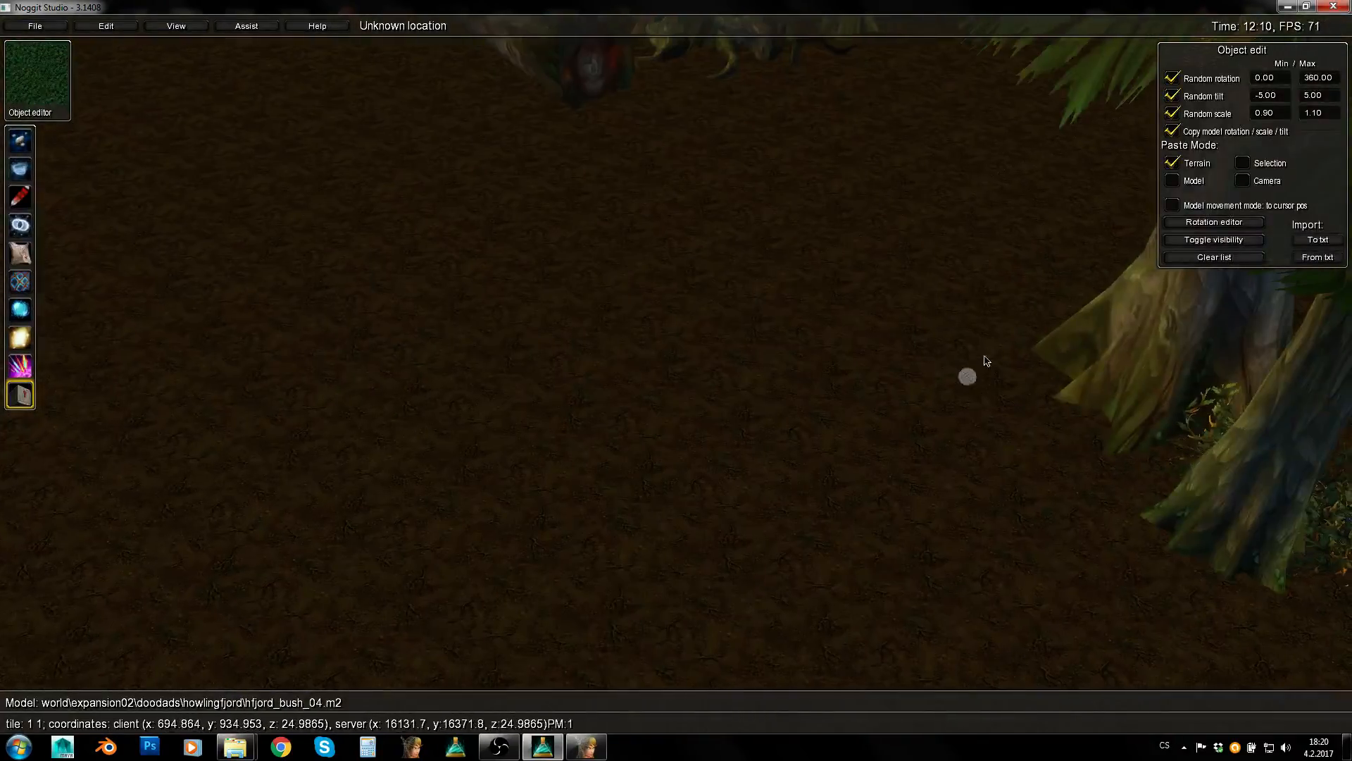
Select the large tree in the mixed group and adjust its position
key(q)
key(a)
key(w)
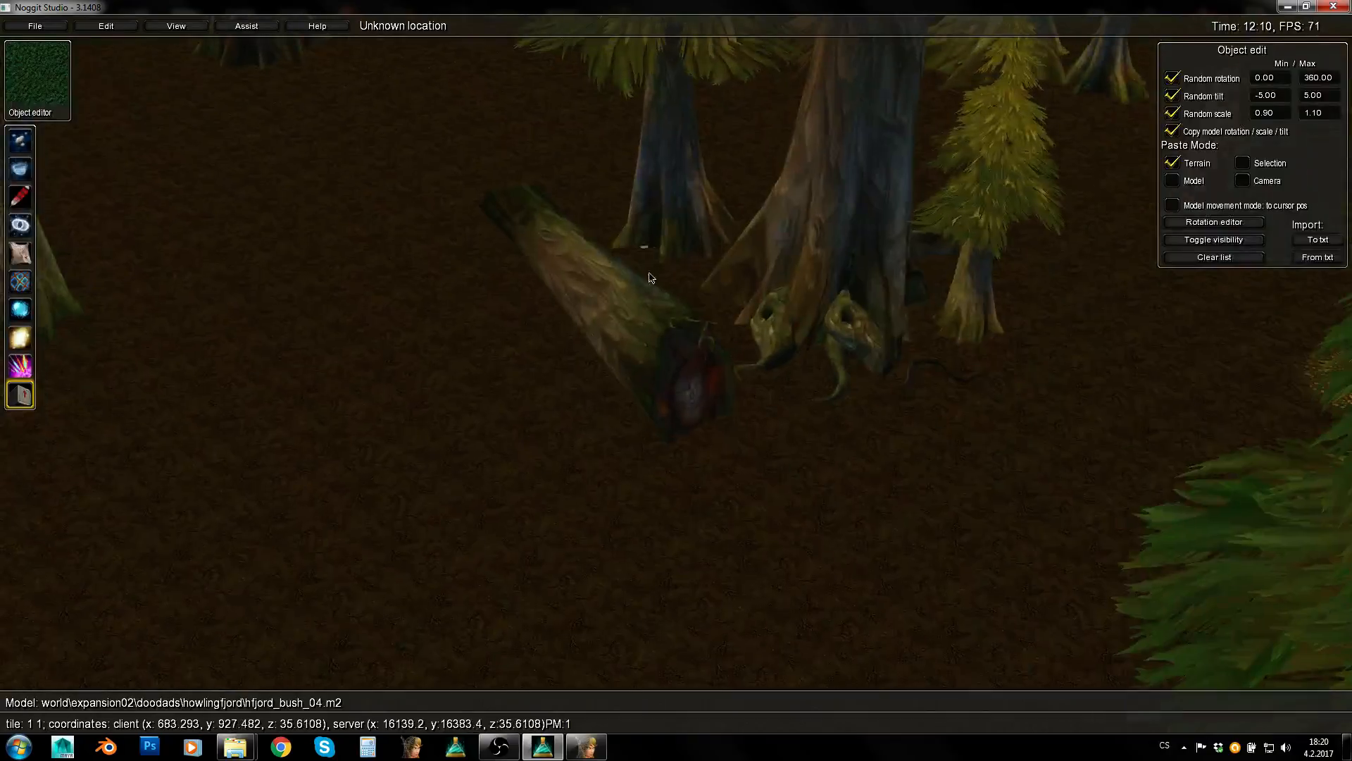
key(q)
key(a)
right_drag(654, 275, 810, 341)
key(w)
right_drag(782, 277, 855, 306)
key(w)
click(600, 310)
key(a)
key(w)
middle_drag(856, 306, 857, 287)
Lower the selected large tree so that the exposed underside of its roots sinks into the ground
key(s)
key(d)
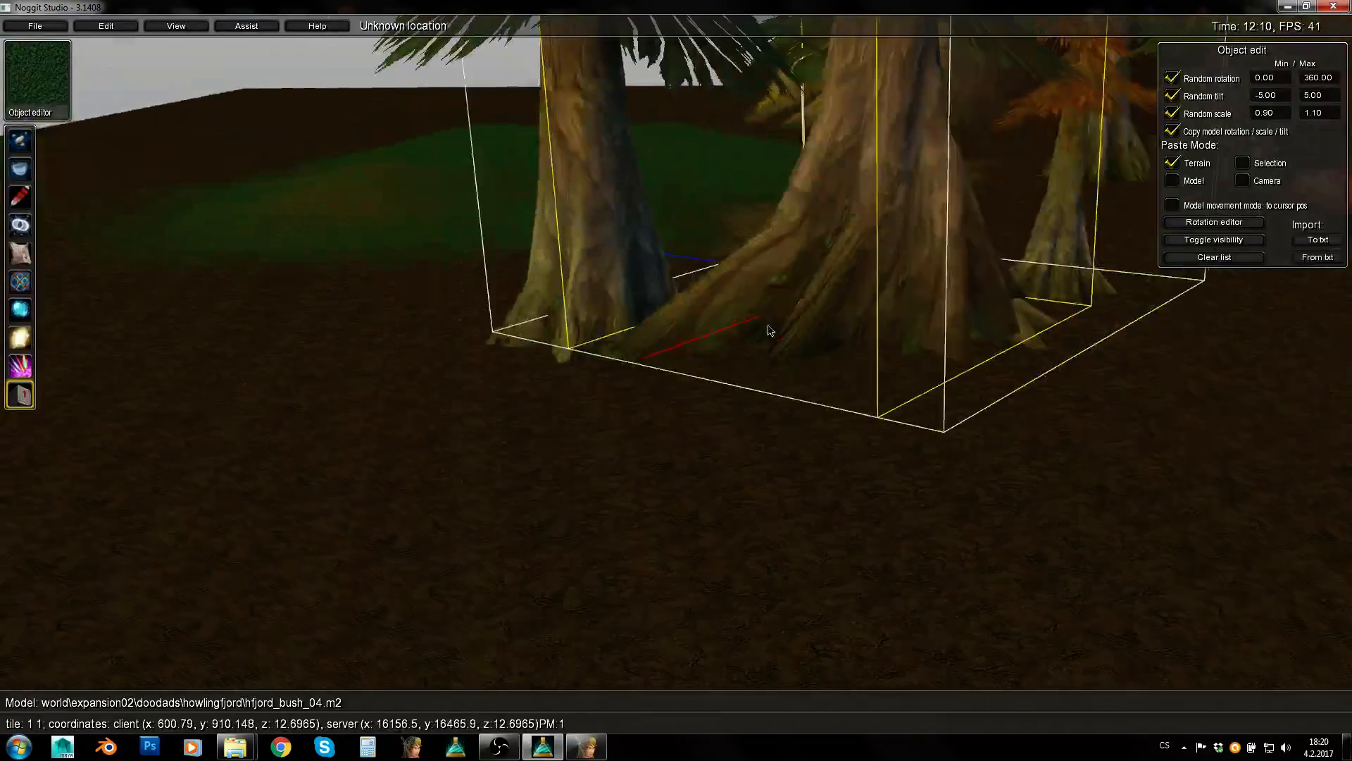
key(e)
right_drag(770, 329, 780, 241)
key(q)
key(w)
key(e)
key(w)
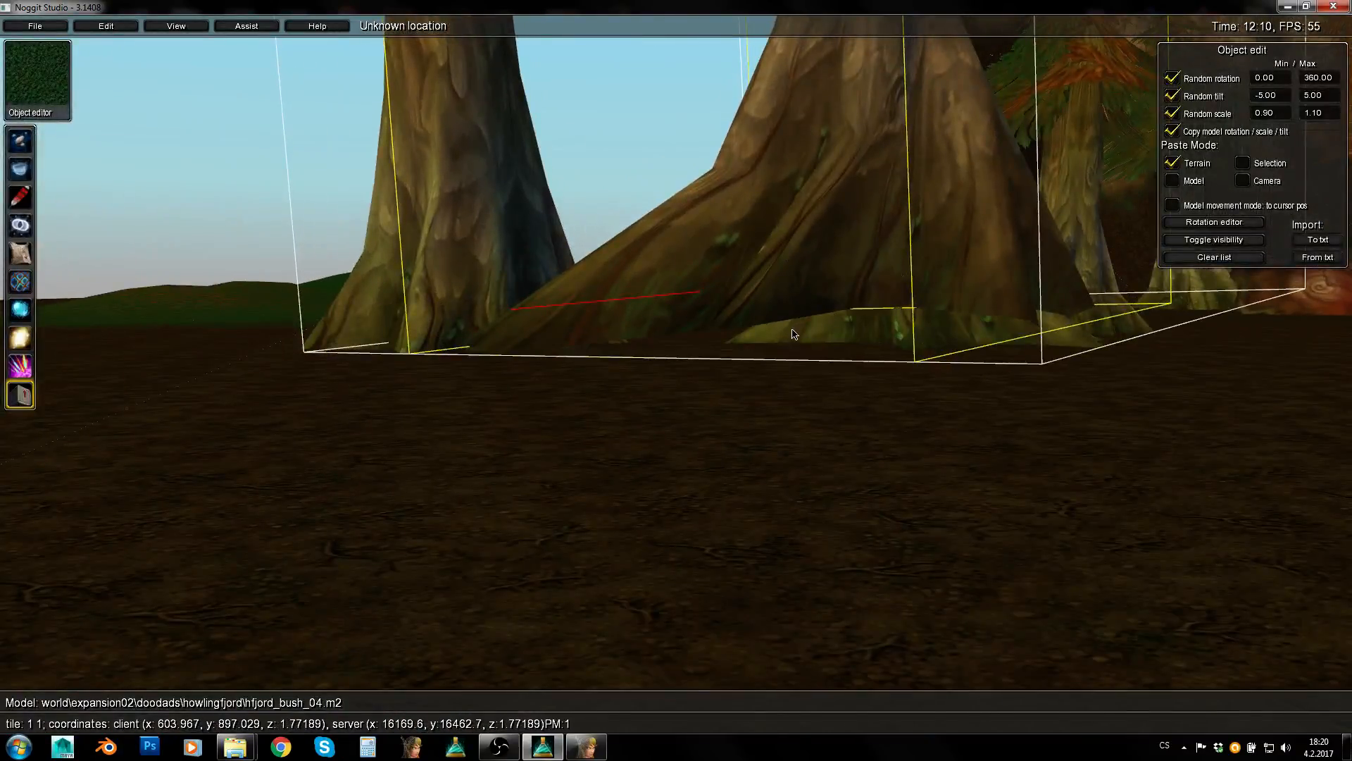
middle_drag(844, 276, 865, 290)
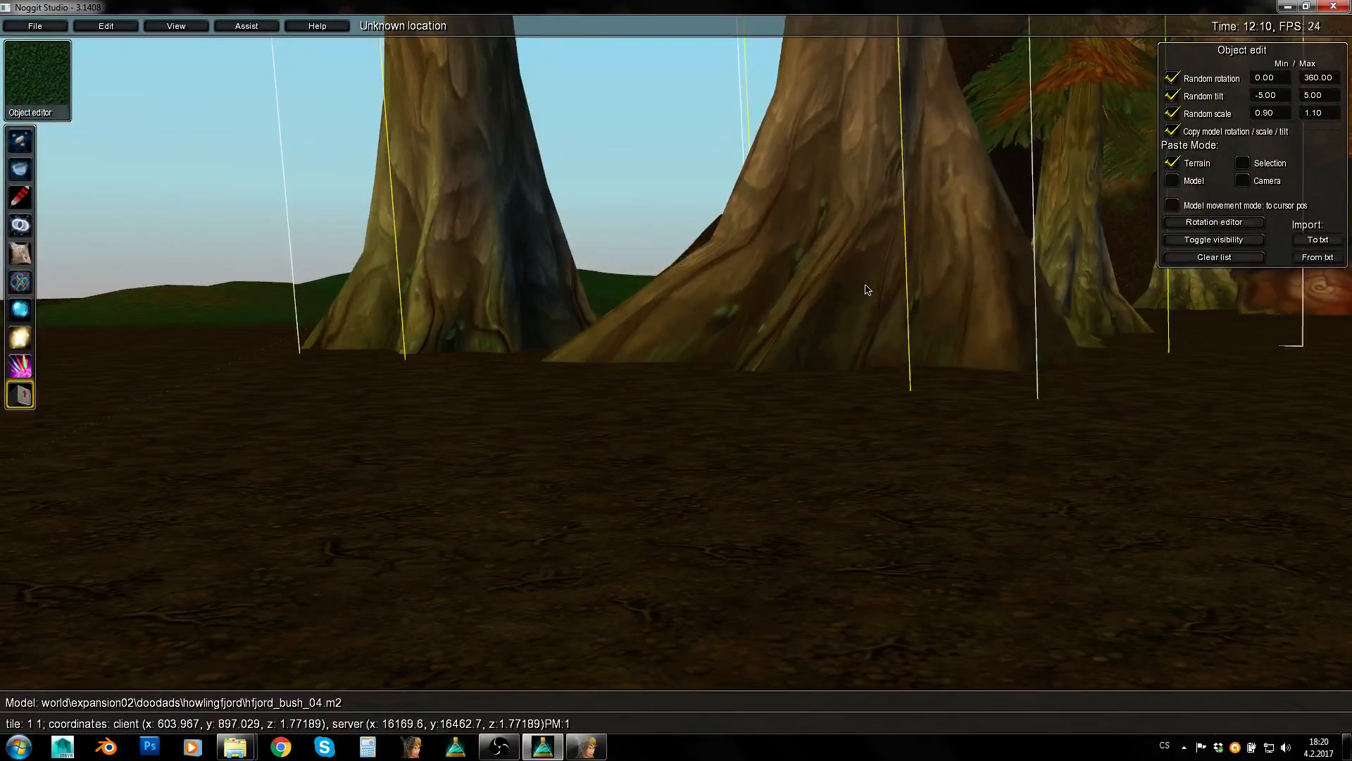
Deselect the large tree and paste an hfjord_bush_04 at the foot of a trunk
right_drag(866, 290, 765, 502)
key(q)
key(d)
click(763, 499)
key(s)
key(q)
right_drag(764, 241, 617, 413)
key(w)
key(w)
key(ctrl+v)
Paste three more hfjord_bush_04 bushes to form a dense cluster in front of the large trunk
key(s)
key(q)
key(w)
key(e)
key(ctrl+v)
key(ctrl+v)
key(ctrl+v)
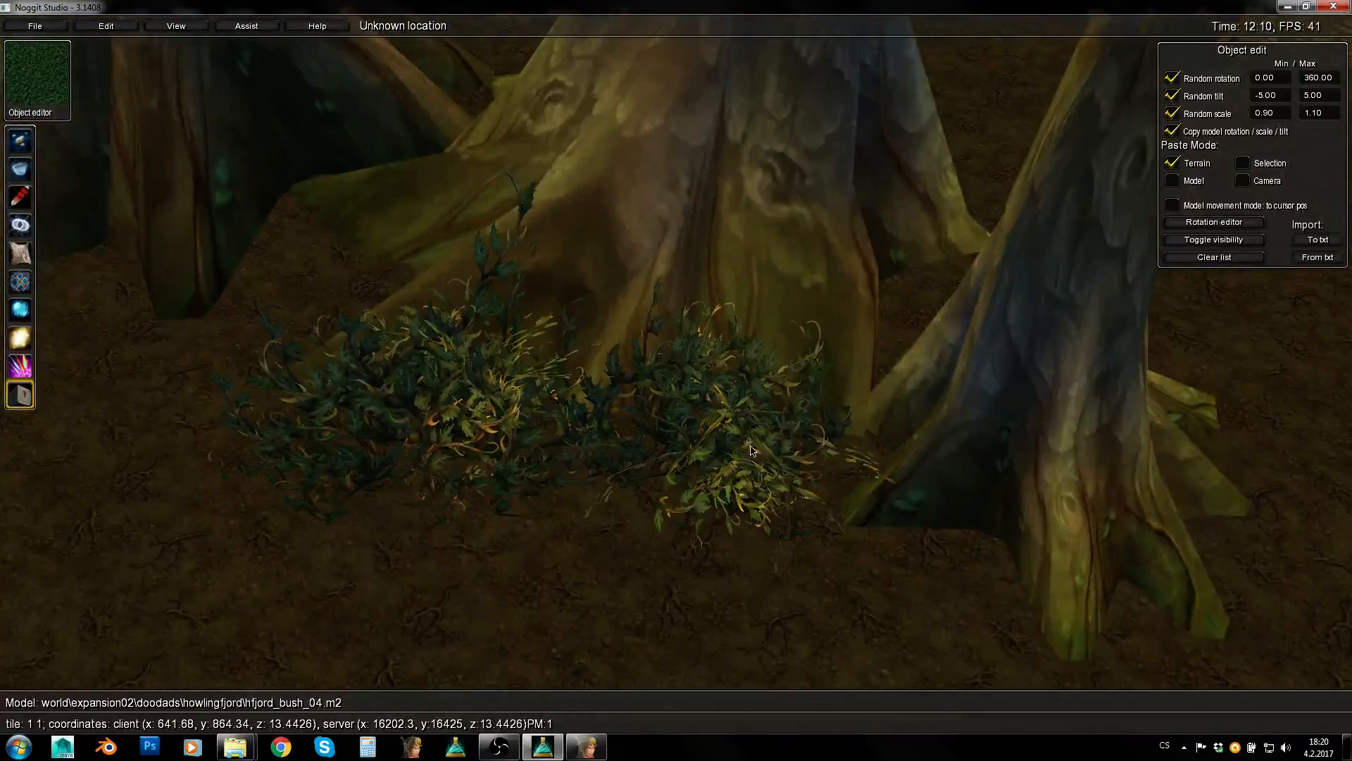
Paste two hfjord_bush_04 bushes against the base of the next tree
key(s)
key(q)
right_drag(795, 444, 588, 339)
key(d)
key(d)
right_drag(894, 305, 428, 305)
key(w)
key(ctrl+v)
key(ctrl+v)
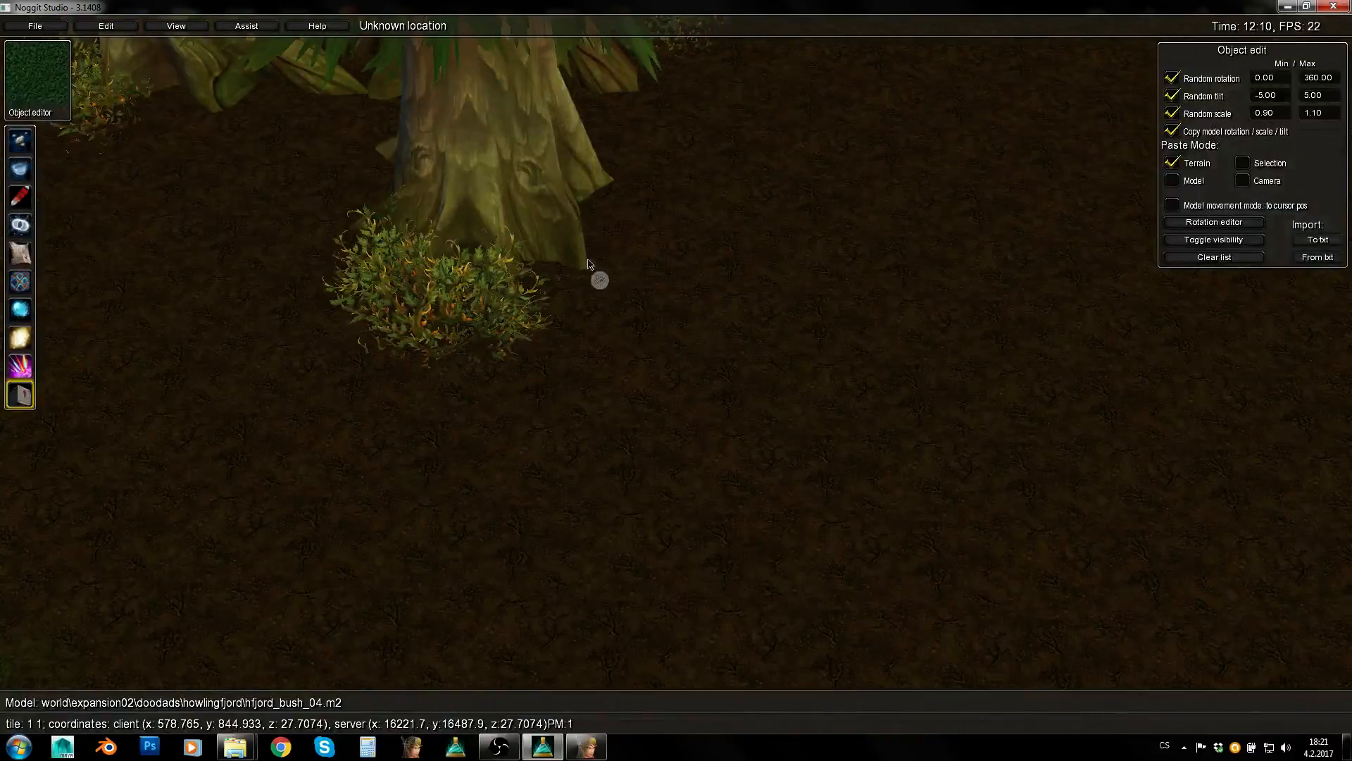
Surround the trunk of the broad green and orange tree with pasted hfjord_bush_04 bushes on both sides
right_drag(620, 194, 772, 230)
key(s)
key(d)
key(w)
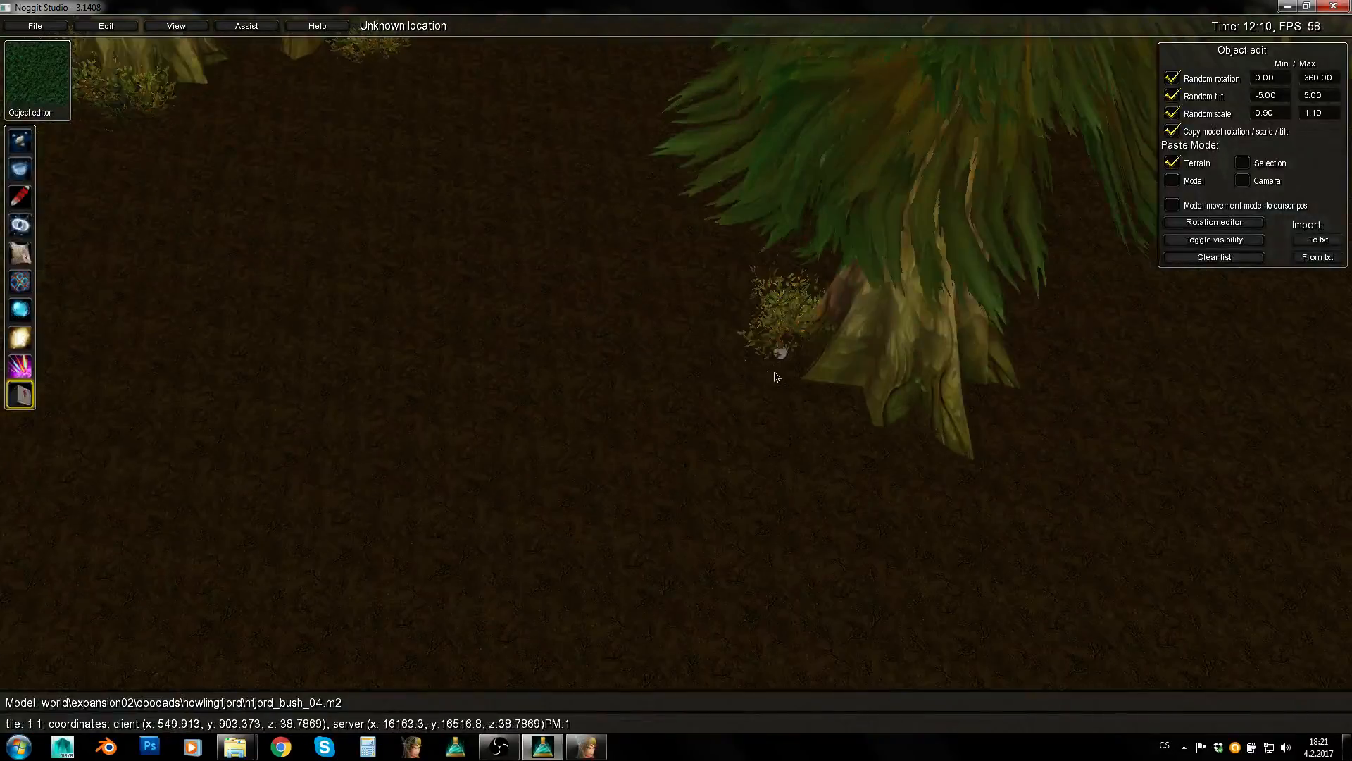
key(ctrl+v)
key(d)
right_drag(1026, 418, 876, 414)
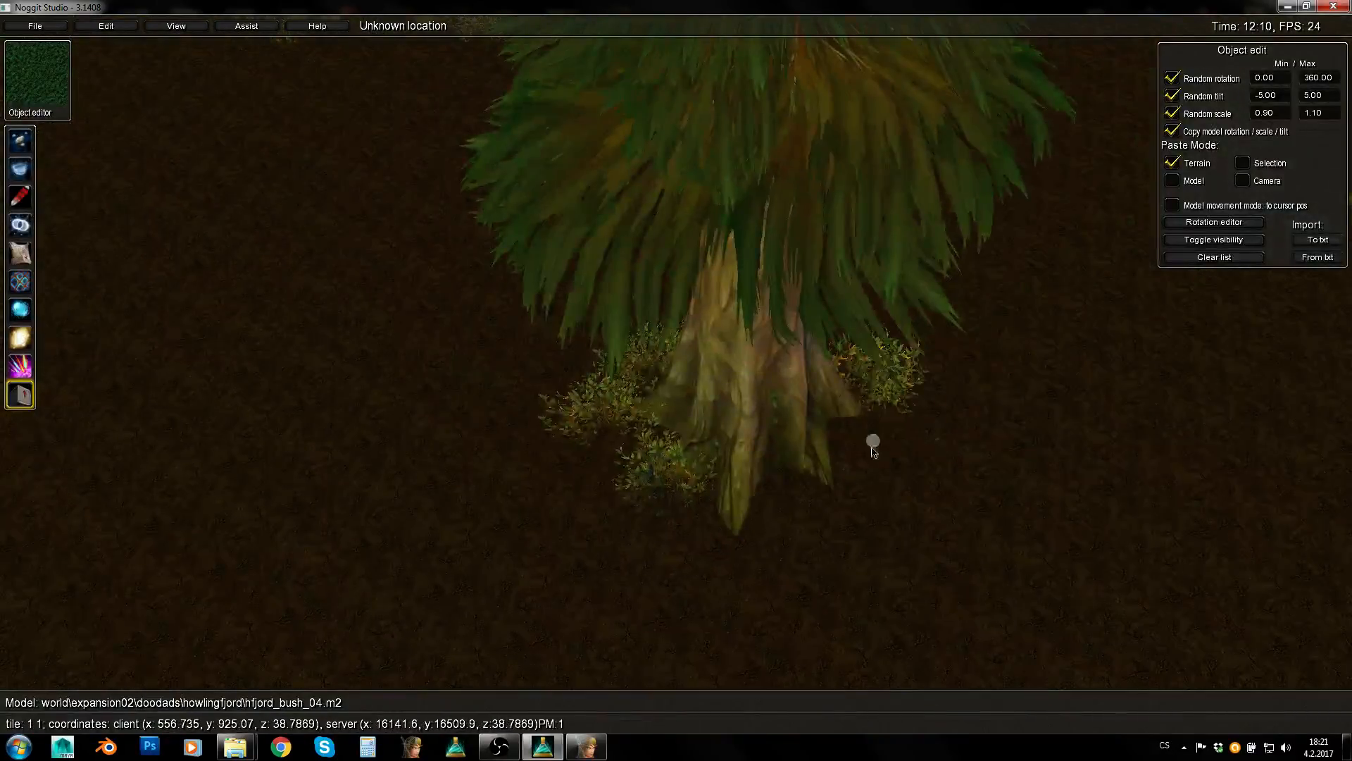
Paste hfjord_bush_04 bushes around the dark green tree standing next to the yellow one
key(s)
key(d)
key(w)
right_drag(981, 317, 730, 302)
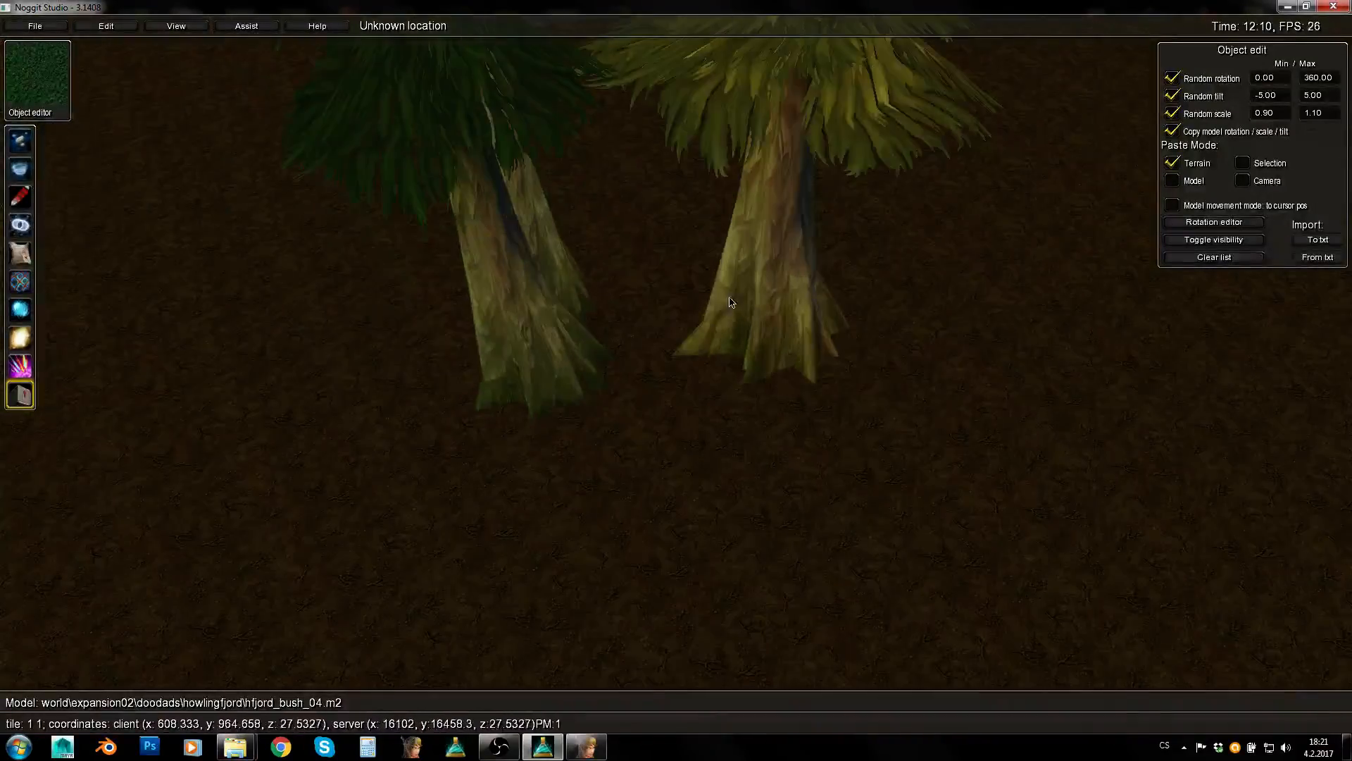
right_drag(636, 435, 984, 346)
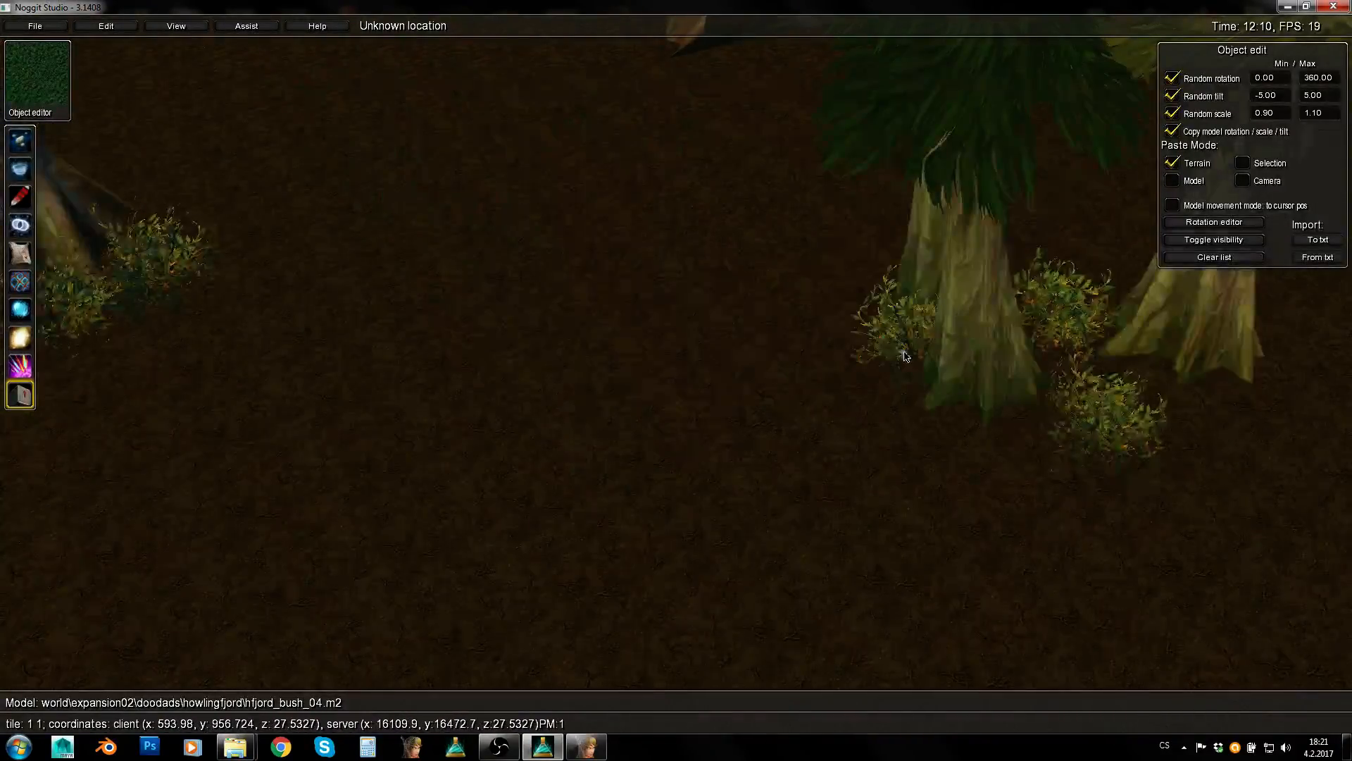
key(ctrl+v)
key(s)
key(d)
right_drag(1187, 419, 719, 407)
key(w)
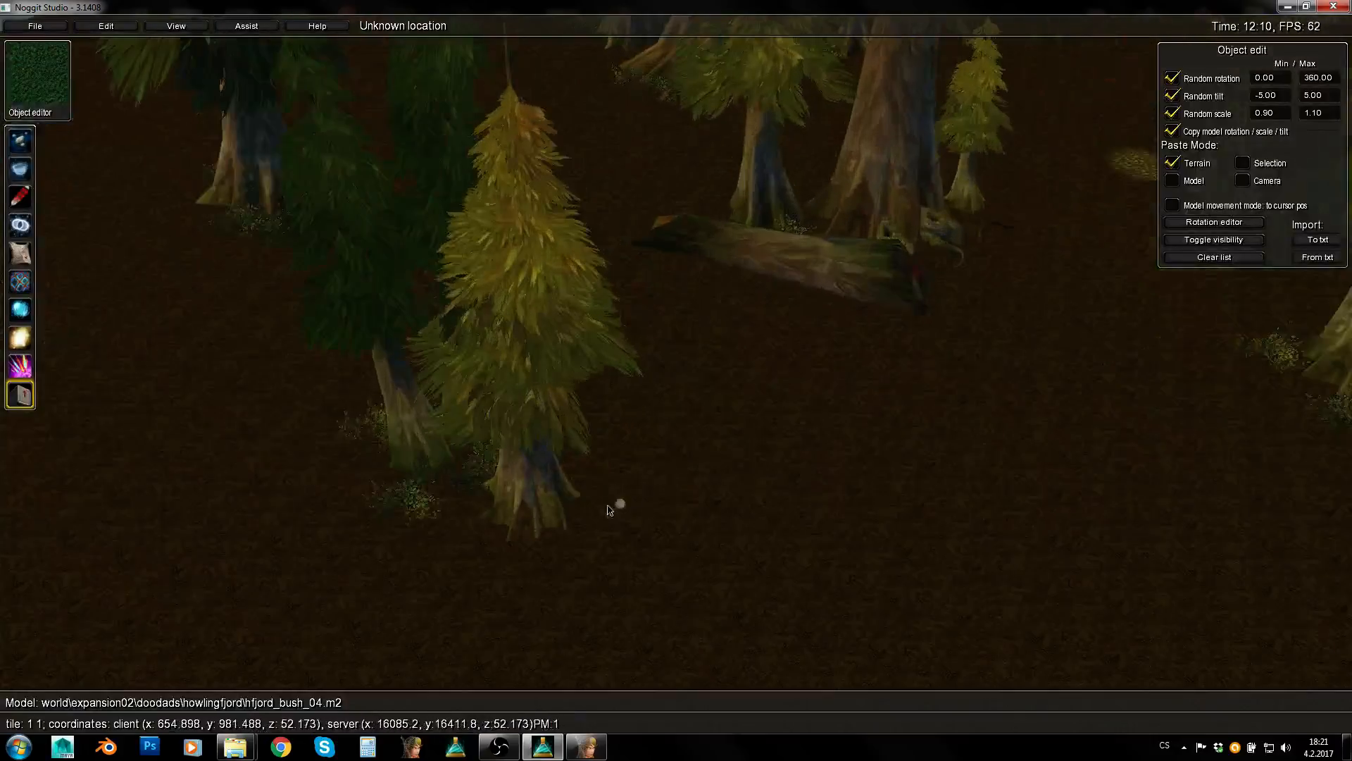
Copy the darker hfjord_bush_02 bush and paste two of them beside the end of the large fallen trunk
key(s)
key(d)
right_drag(931, 416, 840, 375)
key(w)
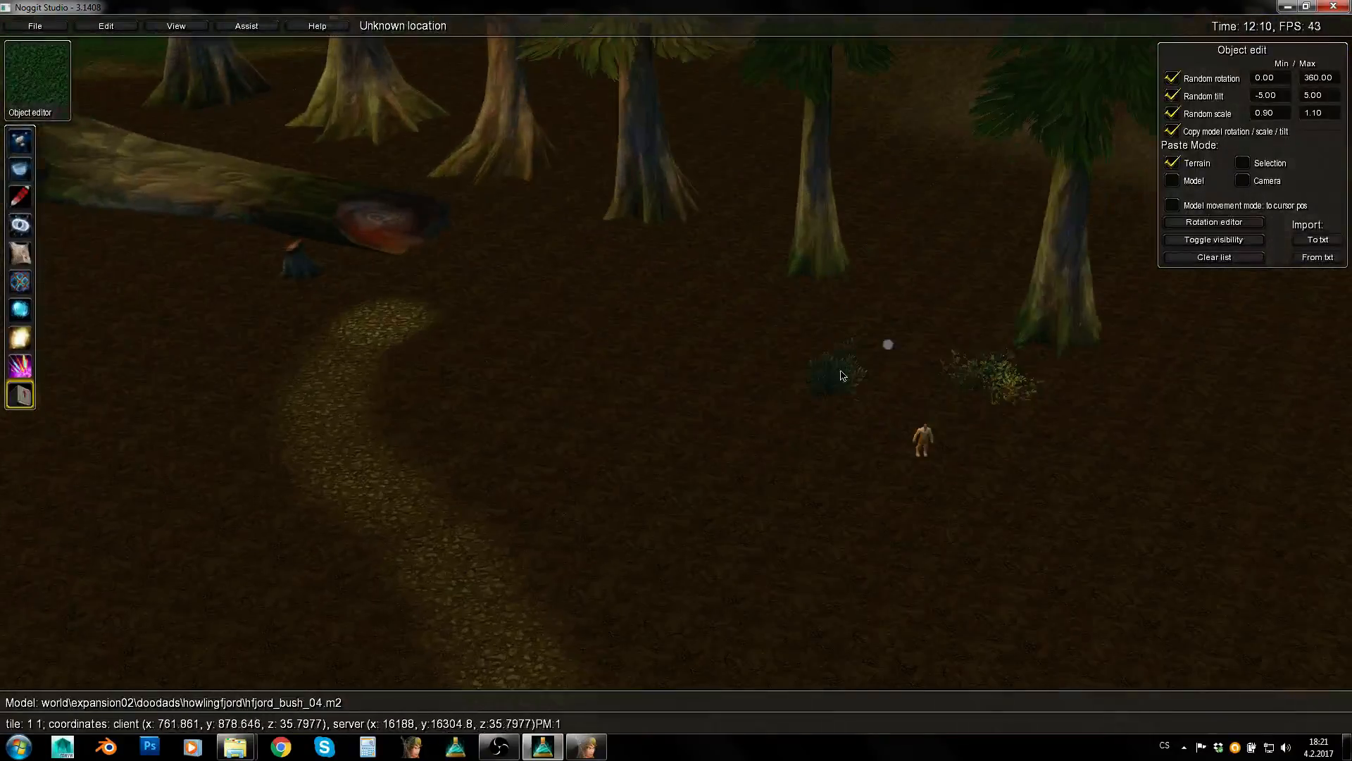
key(q)
right_drag(664, 409, 760, 433)
key(w)
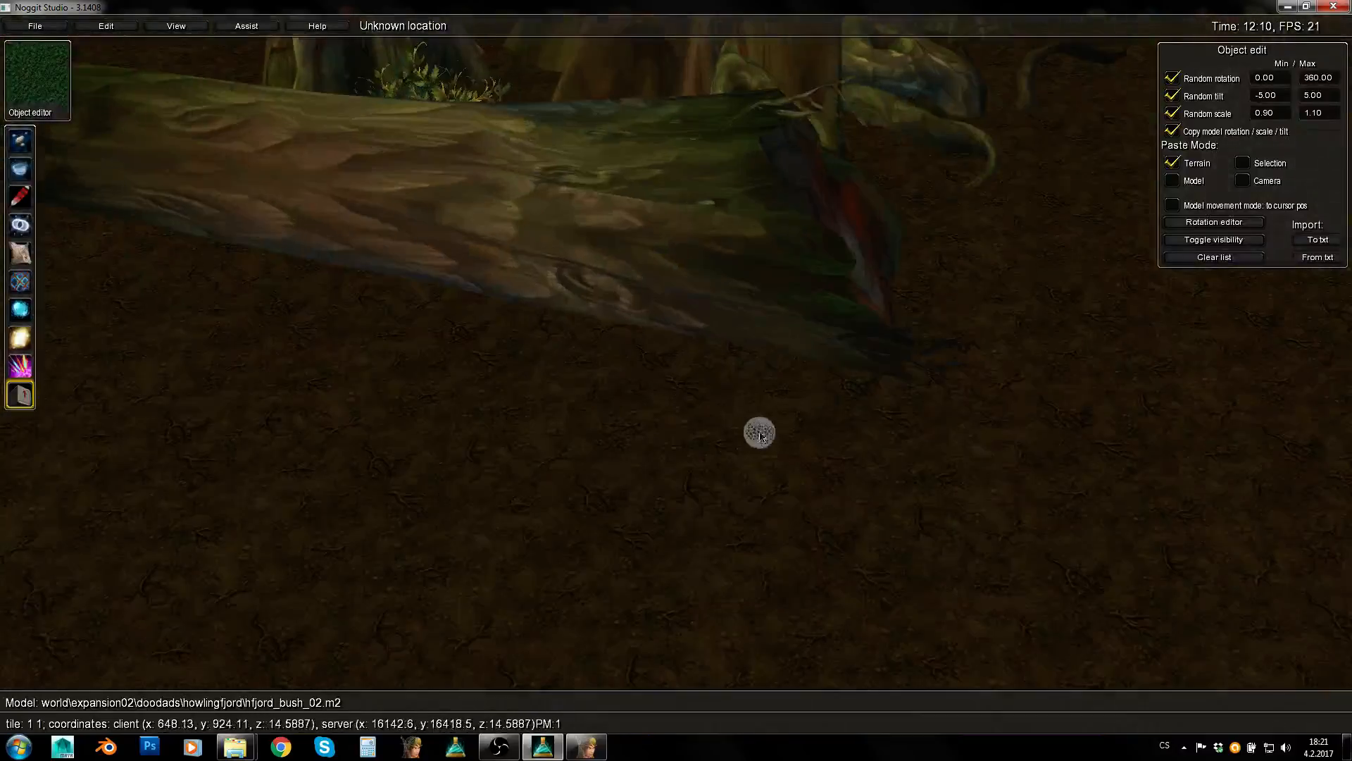
key(ctrl+v)
key(ctrl+v)
Paste one more hfjord_bush_02 bush near the foot of the neighbouring trees
key(s)
key(d)
right_drag(842, 462, 525, 439)
key(w)
key(ctrl+v)
Paste another hfjord_bush_02 bush beside the roots of the orange tree
key(s)
key(q)
key(w)
key(s)
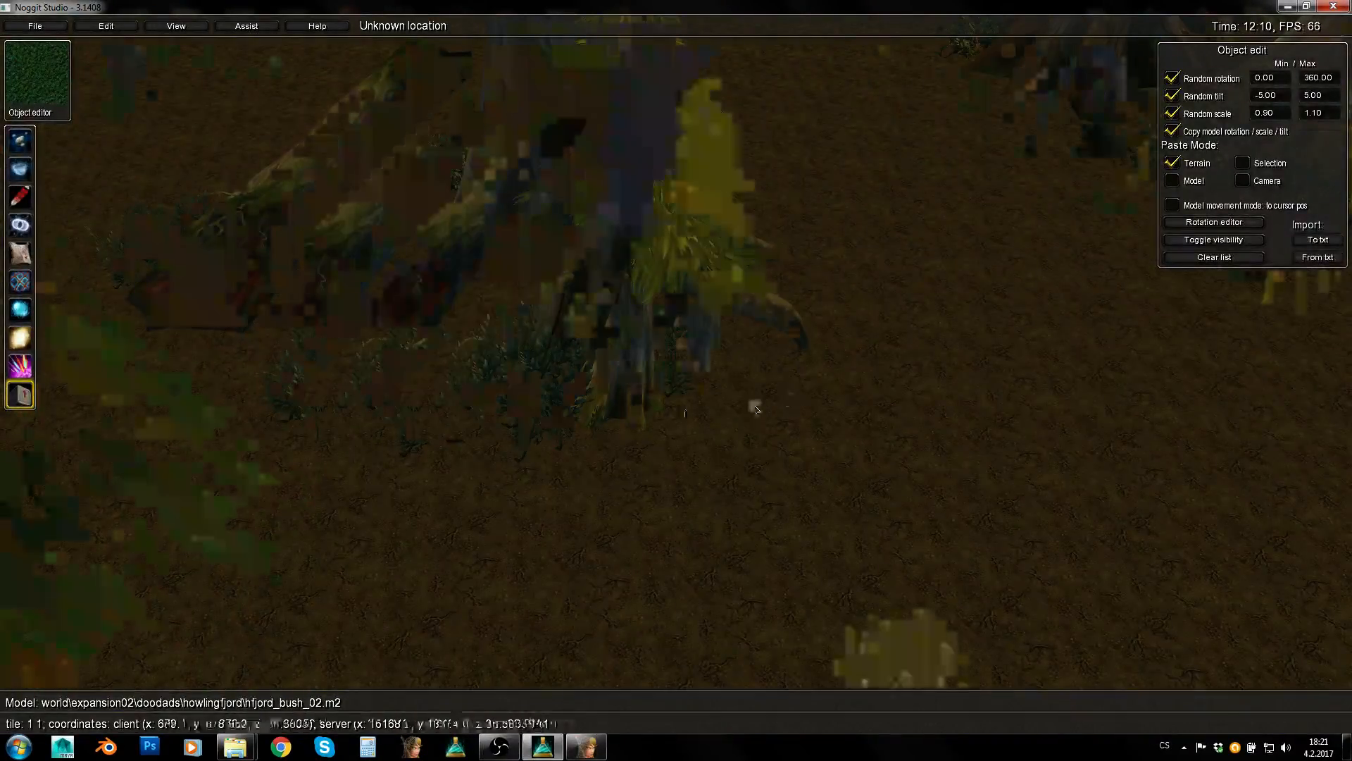
key(d)
key(w)
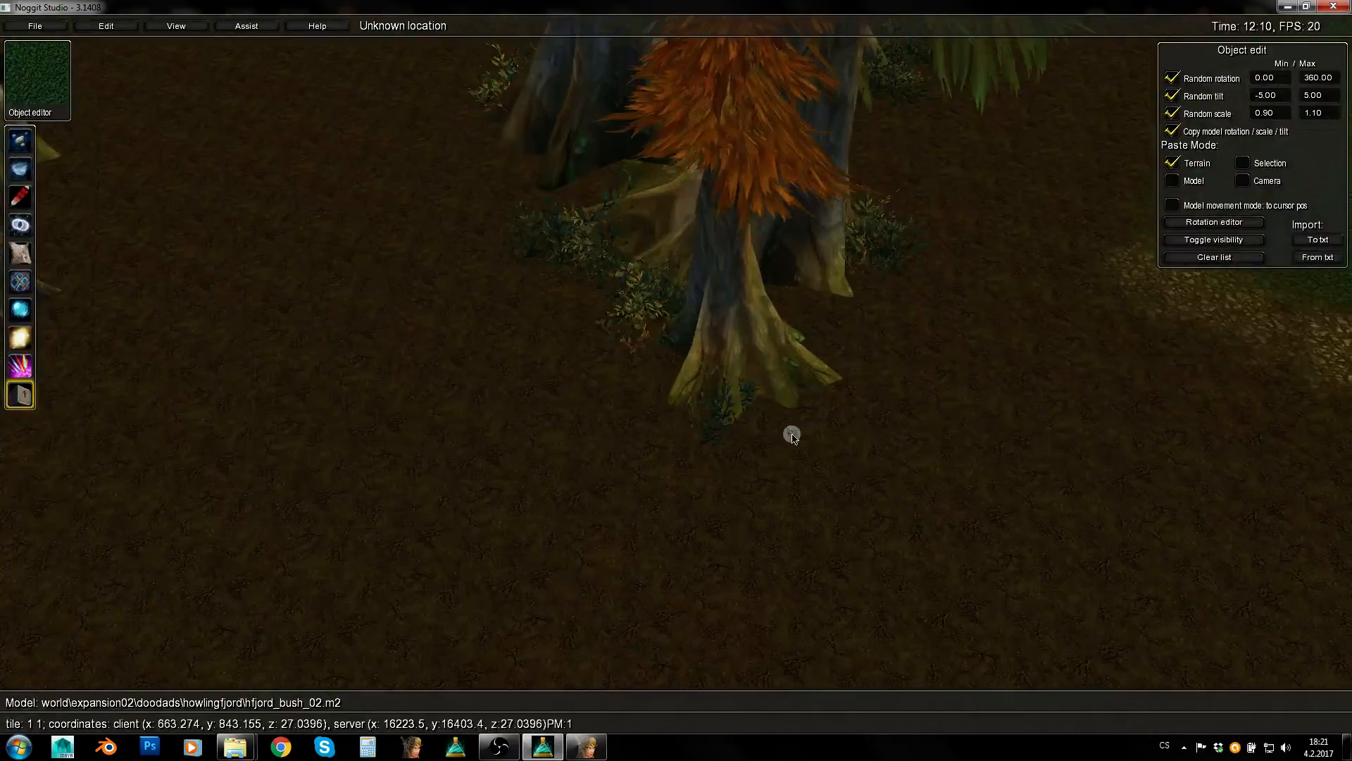
key(ctrl+v)
Copy the hfjord_tree_mid_01 tree and try placing it on the open green grass patch
key(s)
right_drag(735, 456, 718, 223)
key(a)
key(w)
key(a)
key(s)
key(s)
key(d)
key(w)
key(d)
key(a)
key(s)
key(w)
key(s)
click(994, 383)
key(w)
right_drag(777, 362, 1010, 246)
key(ctrl+v)
Inspect the pasted hfjord_tree_mid_01 tree around the terrain surface and remove it from the grass patch
key(a)
key(w)
key(s)
key(w)
key(q)
key(s)
key(q)
key(w)
right_drag(1000, 310, 204, 394)
key(d)
key(w)
key(e)
right_drag(674, 298, 762, 240)
key(w)
key(e)
key(w)
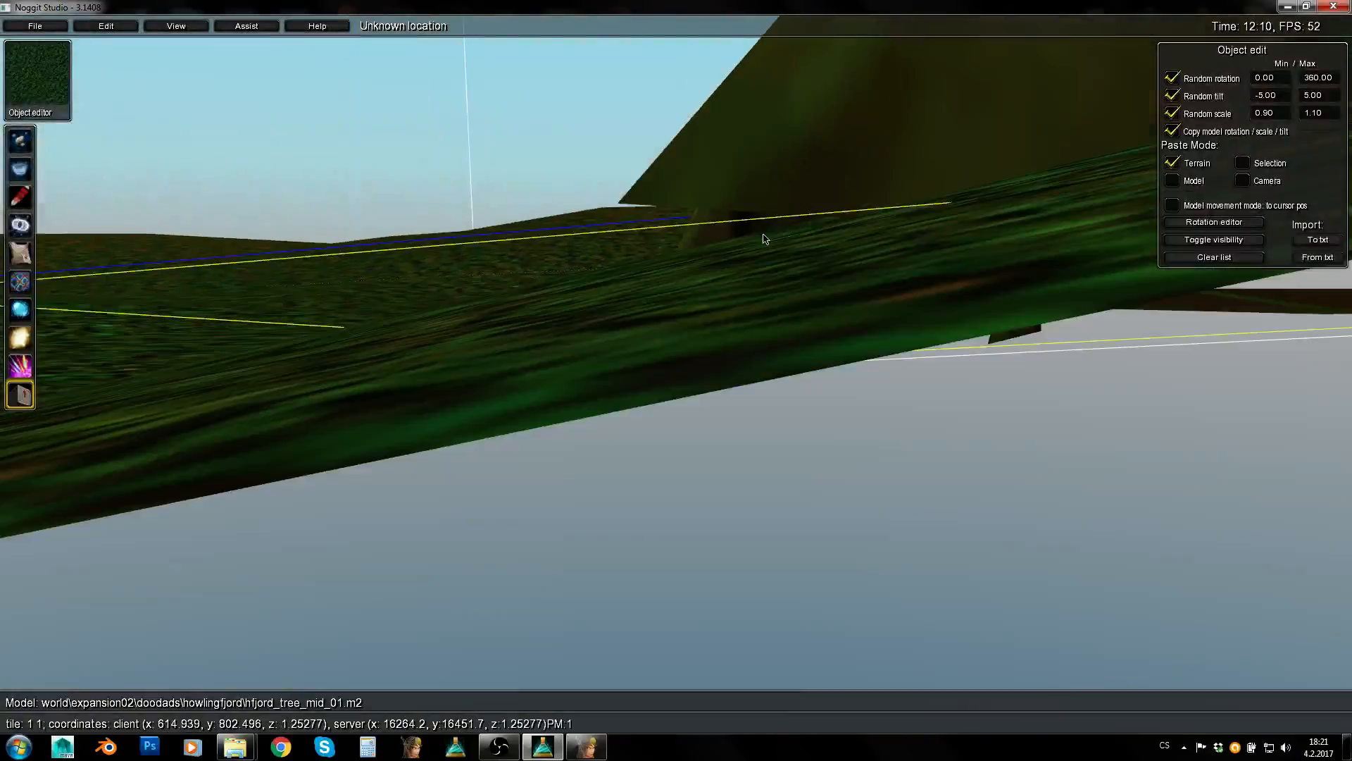
right_drag(663, 241, 742, 328)
key(q)
key(s)
key(s)
key(w)
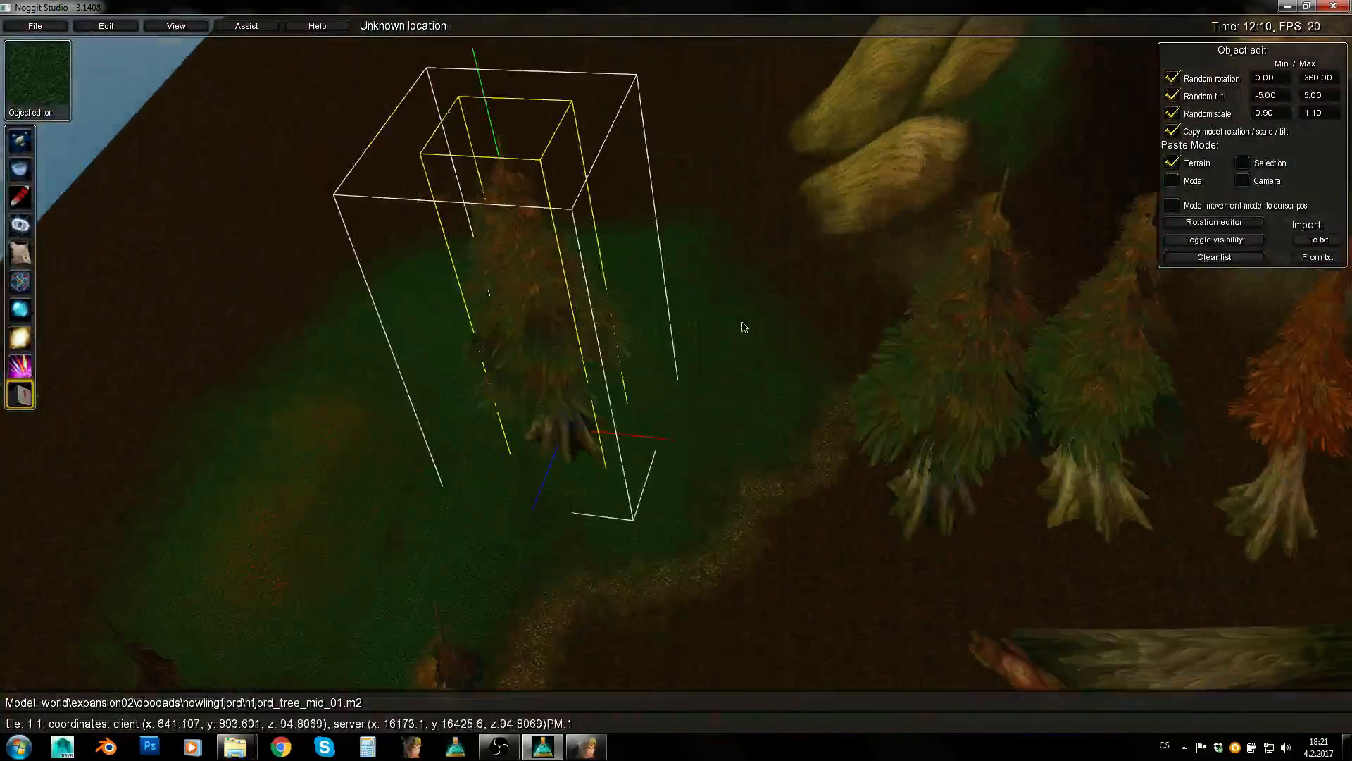
Copy the orange hfjord_tree_mid_03 tree from the row, paste it at the far edge of the grass patch and adjust its placement
right_drag(651, 312, 1006, 338)
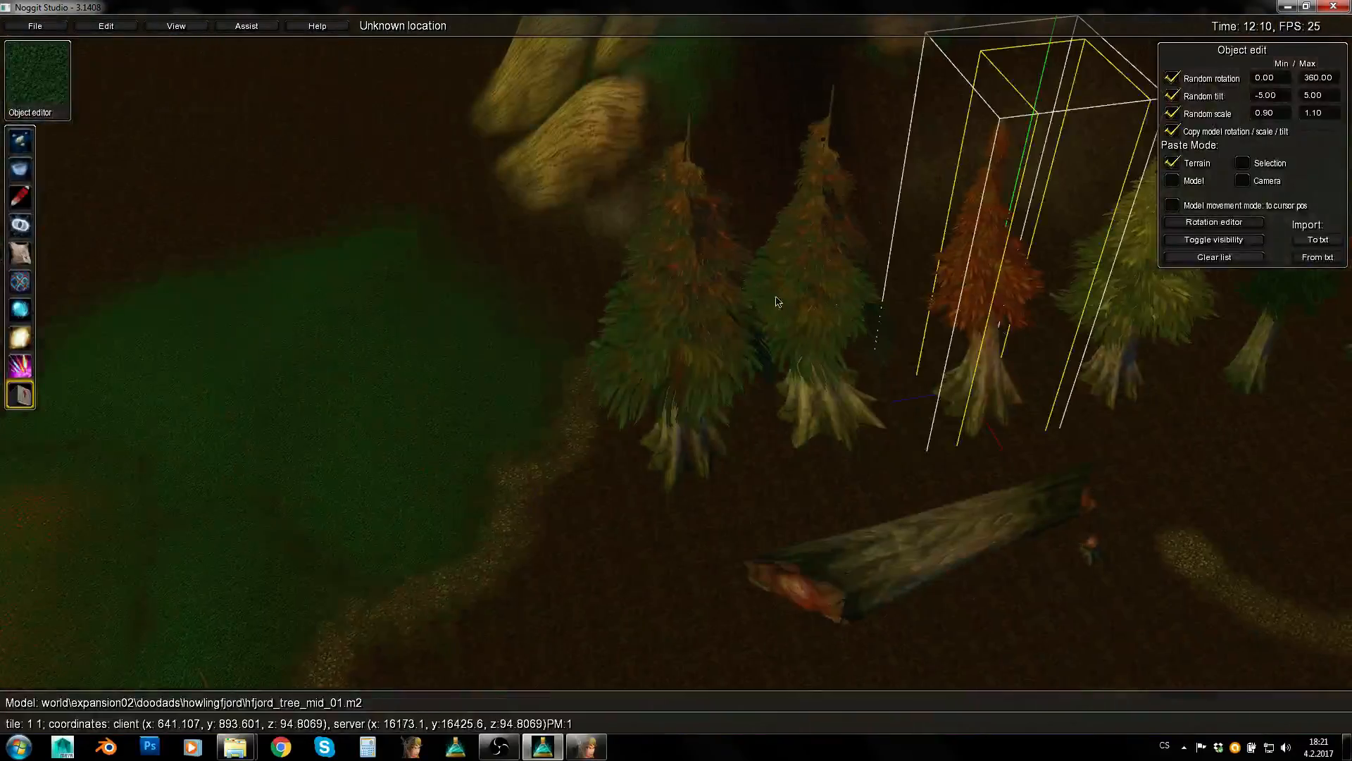
key(ctrl+c)
key(a)
key(w)
key(ctrl+v)
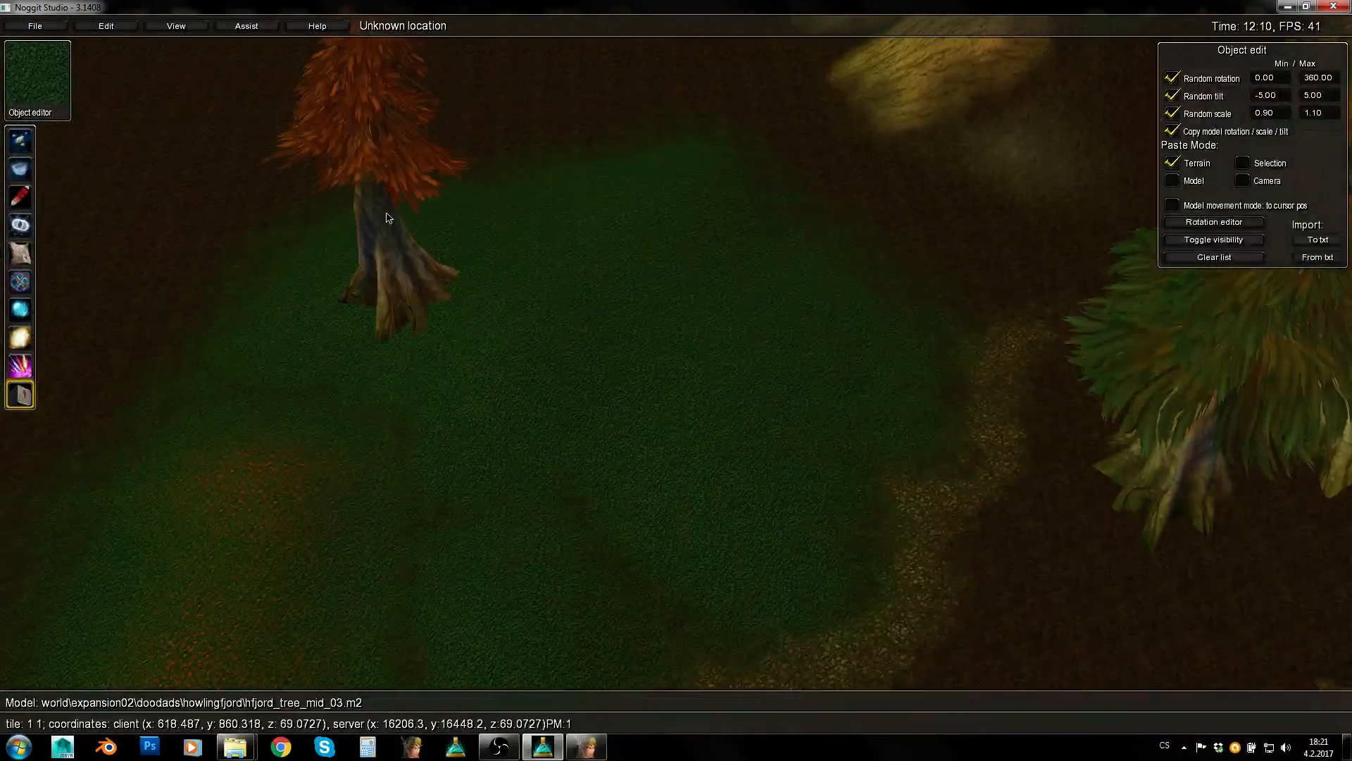
middle_drag(397, 186, 407, 200)
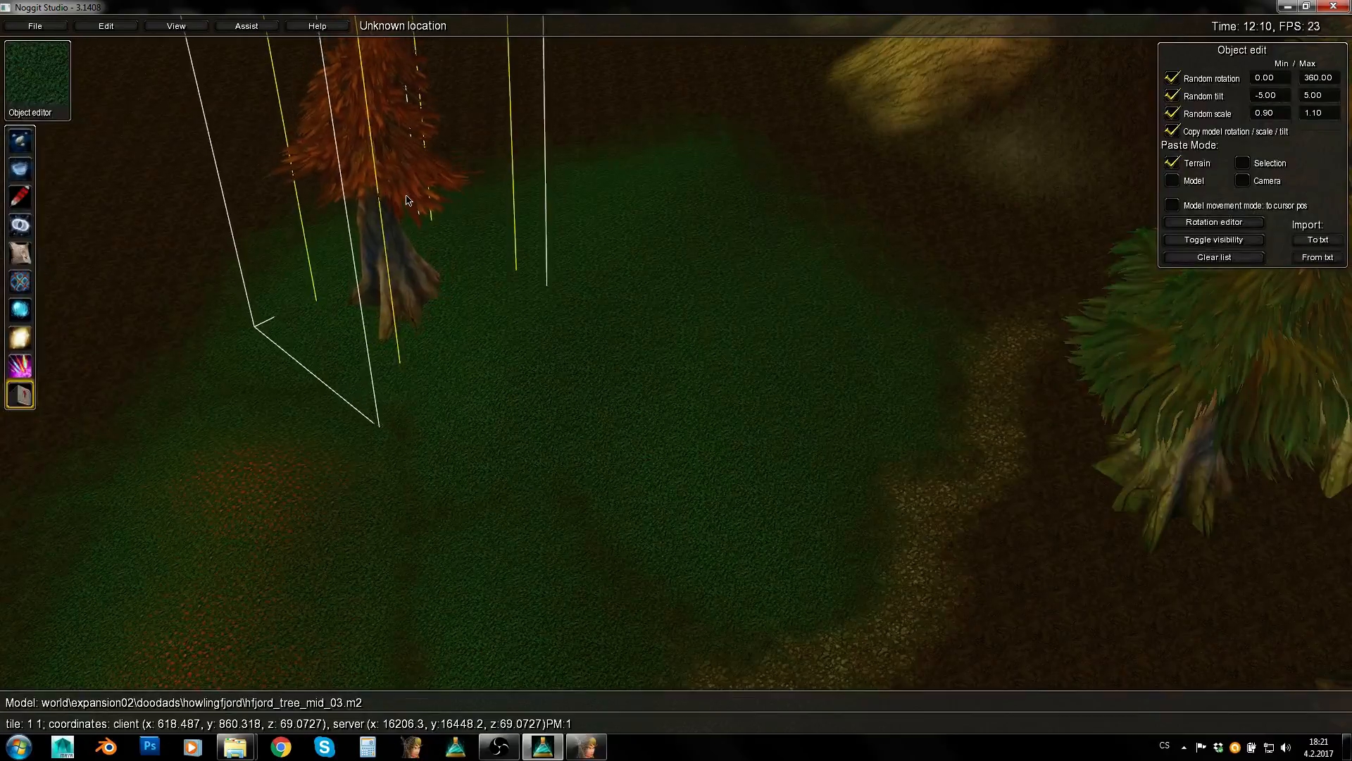
Copy the dark green hfjord_tree_01 tree and paste it on the grass patch near the reddish ground
key(s)
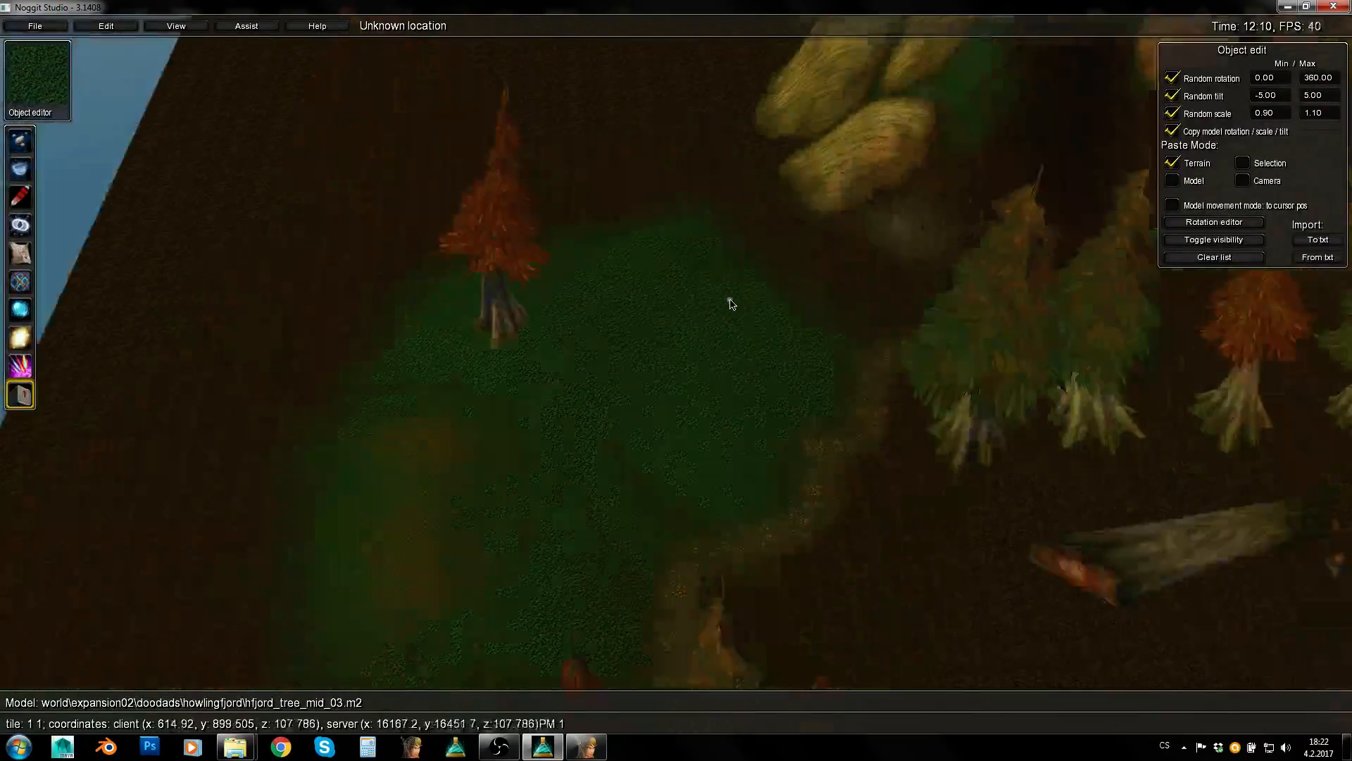
key(d)
key(ctrl+c)
key(a)
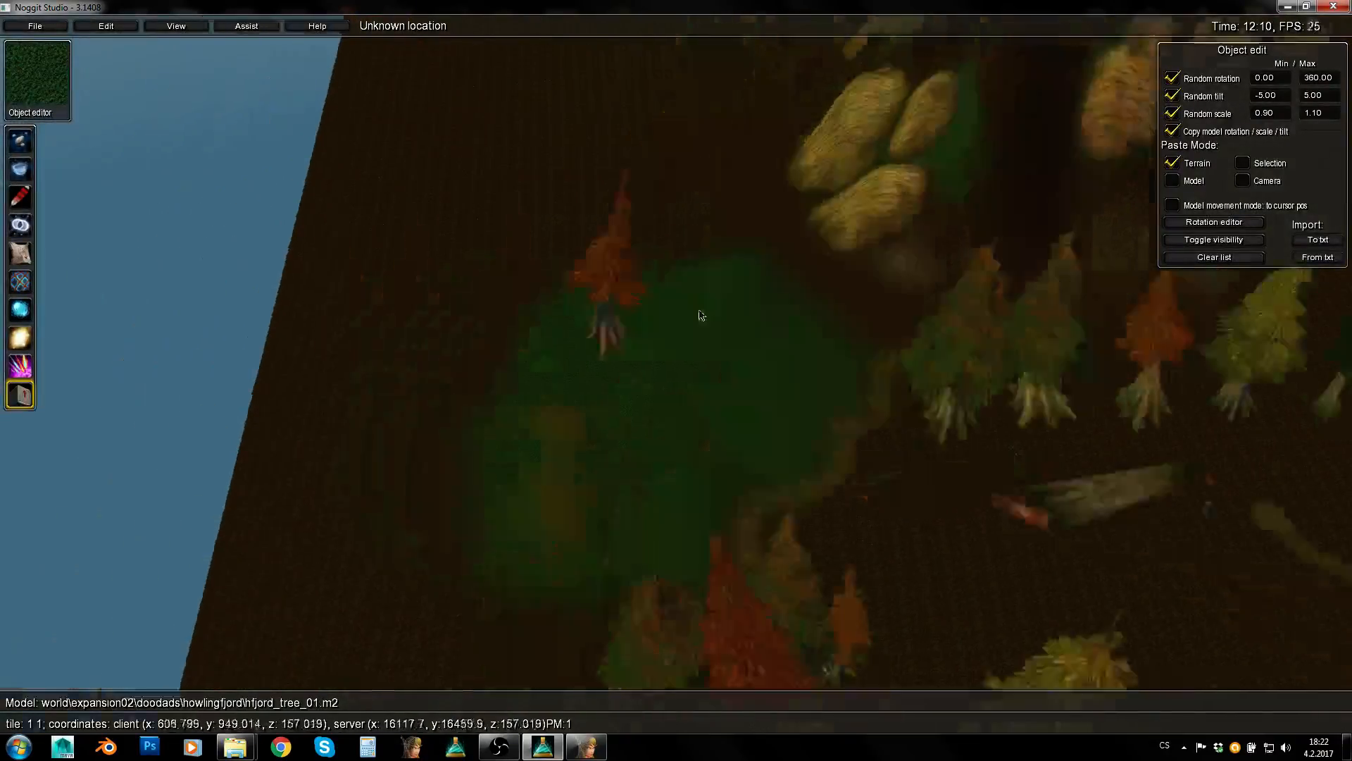
key(w)
key(ctrl+v)
click(628, 347)
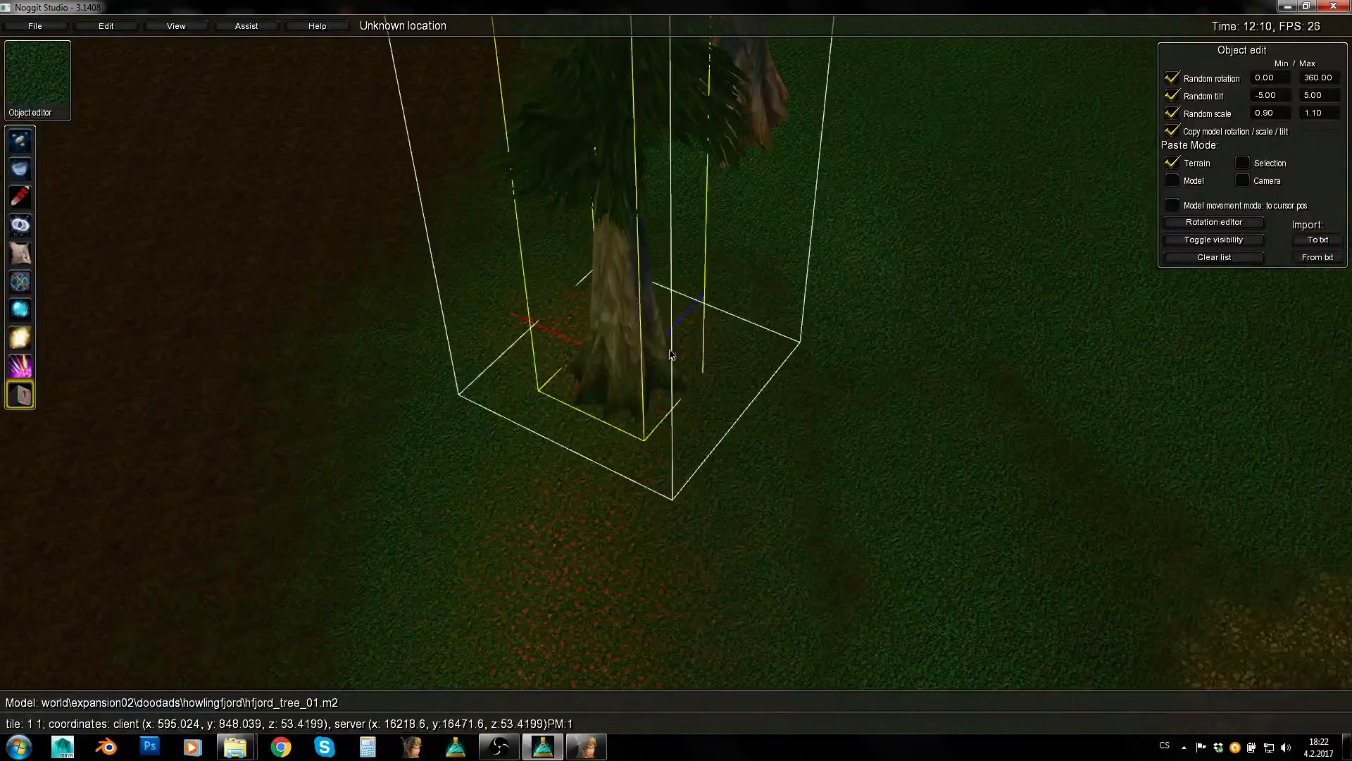
Check the base of the pasted dark green tree and fine-tune its placement near the orange tree
key(a)
key(e)
right_drag(669, 354, 854, 189)
key(w)
right_drag(779, 286, 636, 260)
key(d)
key(w)
key(e)
key(s)
key(s)
key(q)
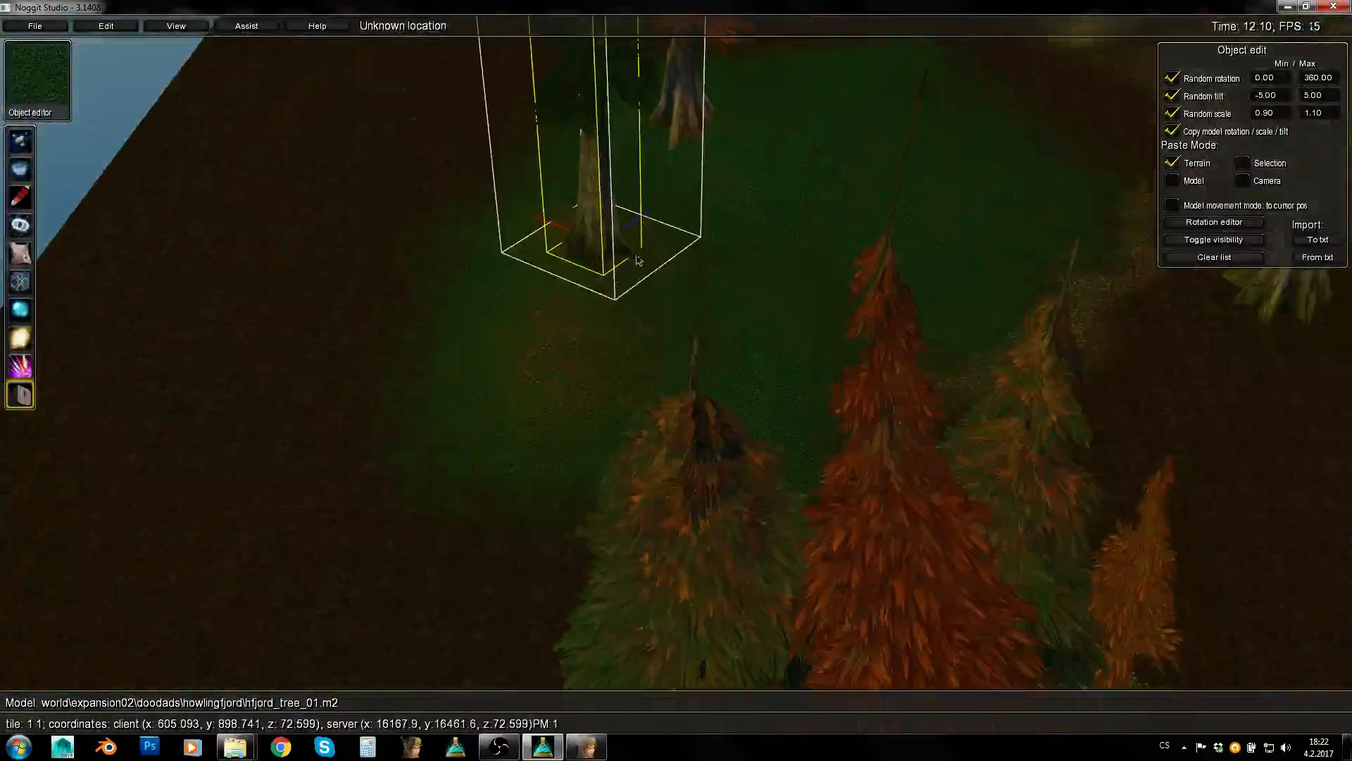
key(q)
middle_drag(624, 343, 618, 312)
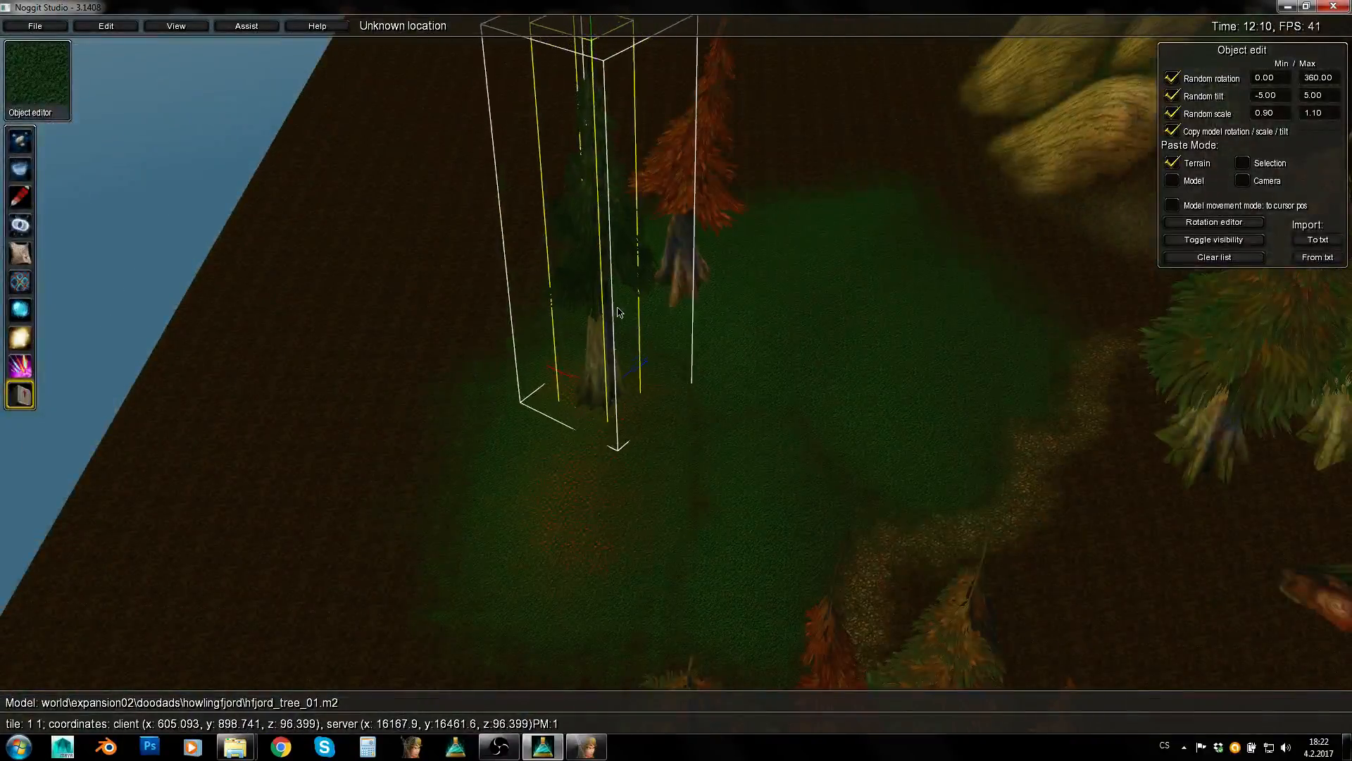
Examine the row of sample trees and the grass patch to choose the next tree model
click(634, 322)
key(s)
right_drag(634, 322, 845, 310)
click(1057, 303)
key(d)
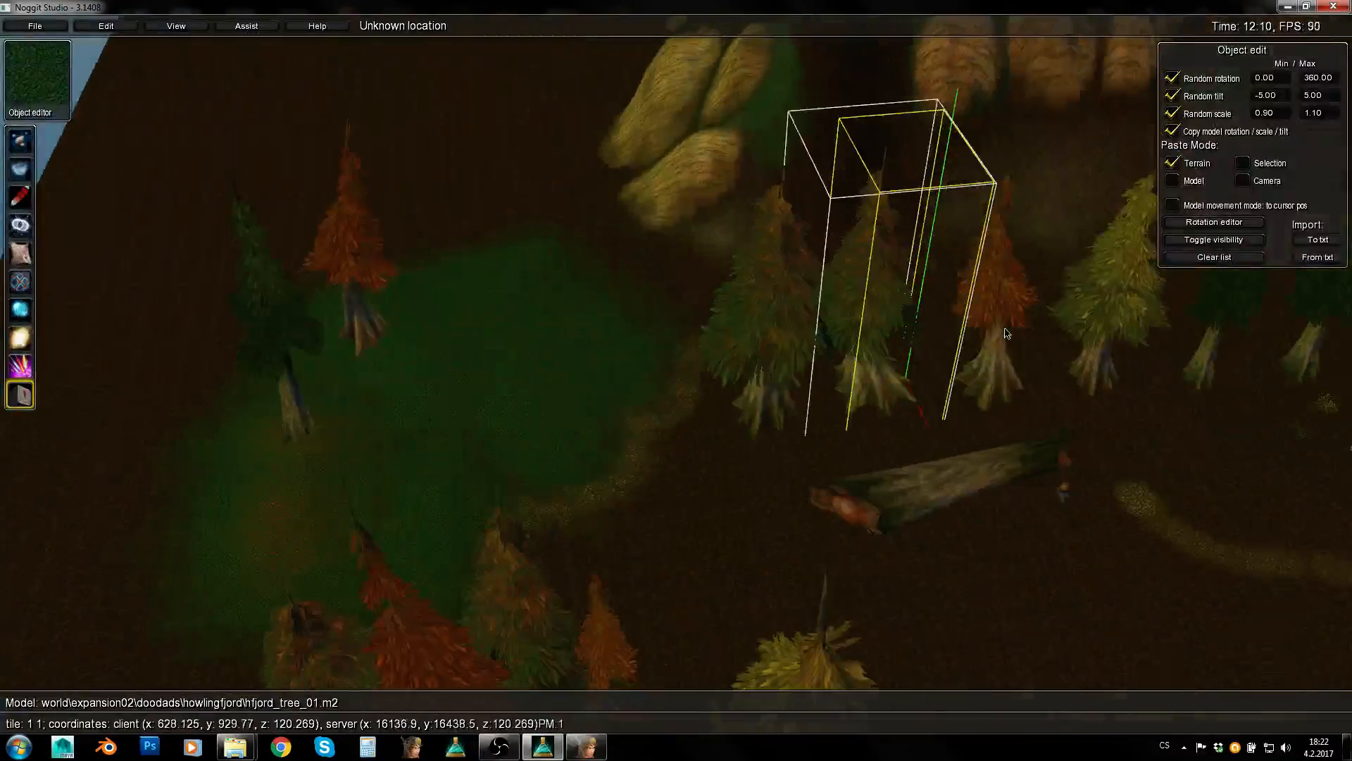
key(s)
right_drag(986, 317, 1034, 487)
key(s)
right_drag(493, 352, 281, 296)
key(w)
click(1014, 317)
key(d)
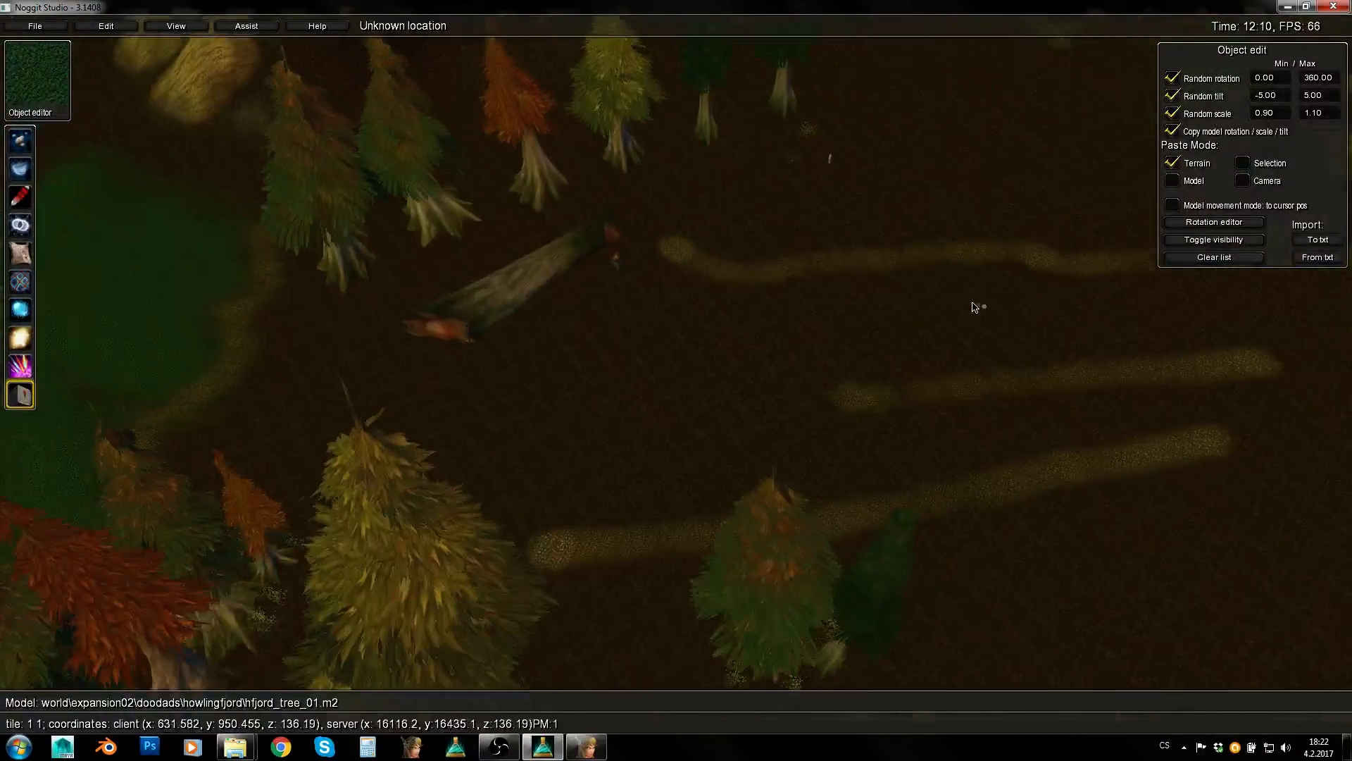
right_drag(972, 305, 682, 243)
key(s)
key(d)
key(w)
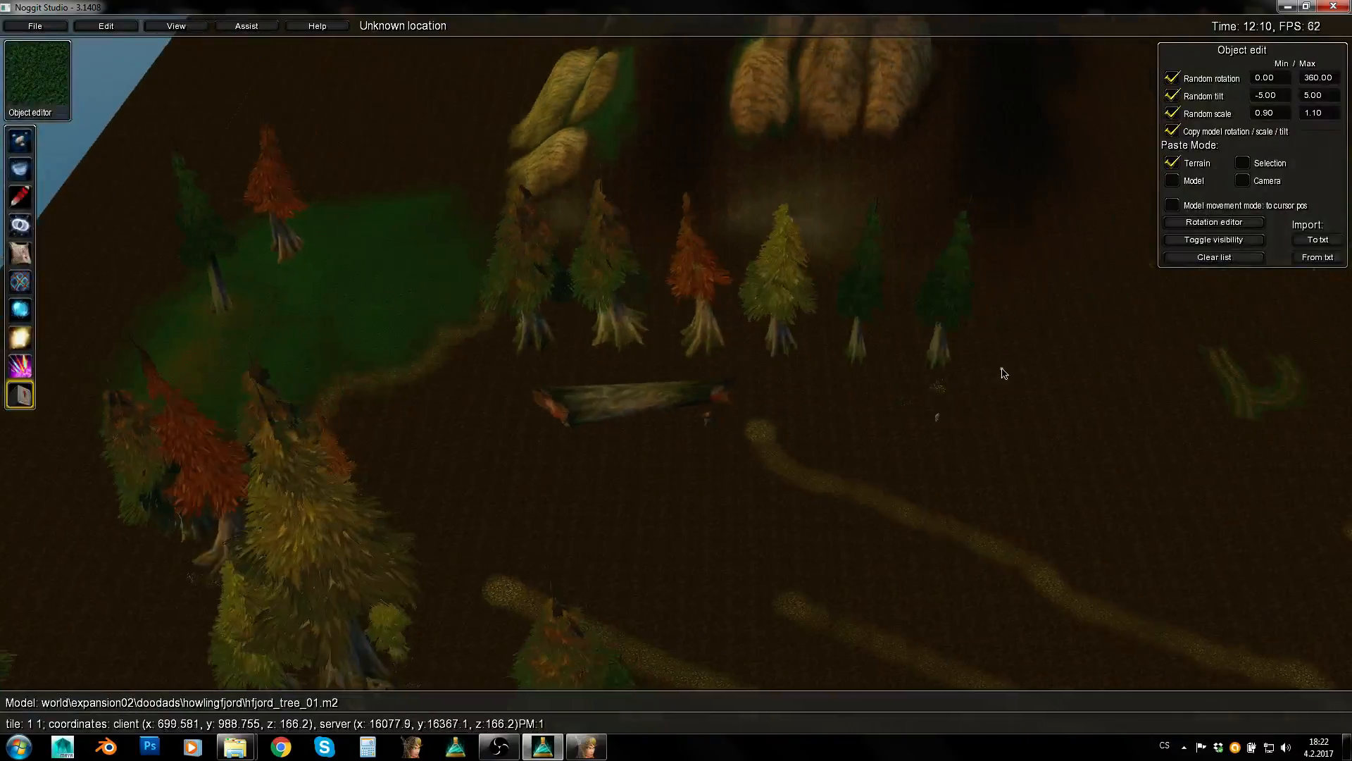
key(w)
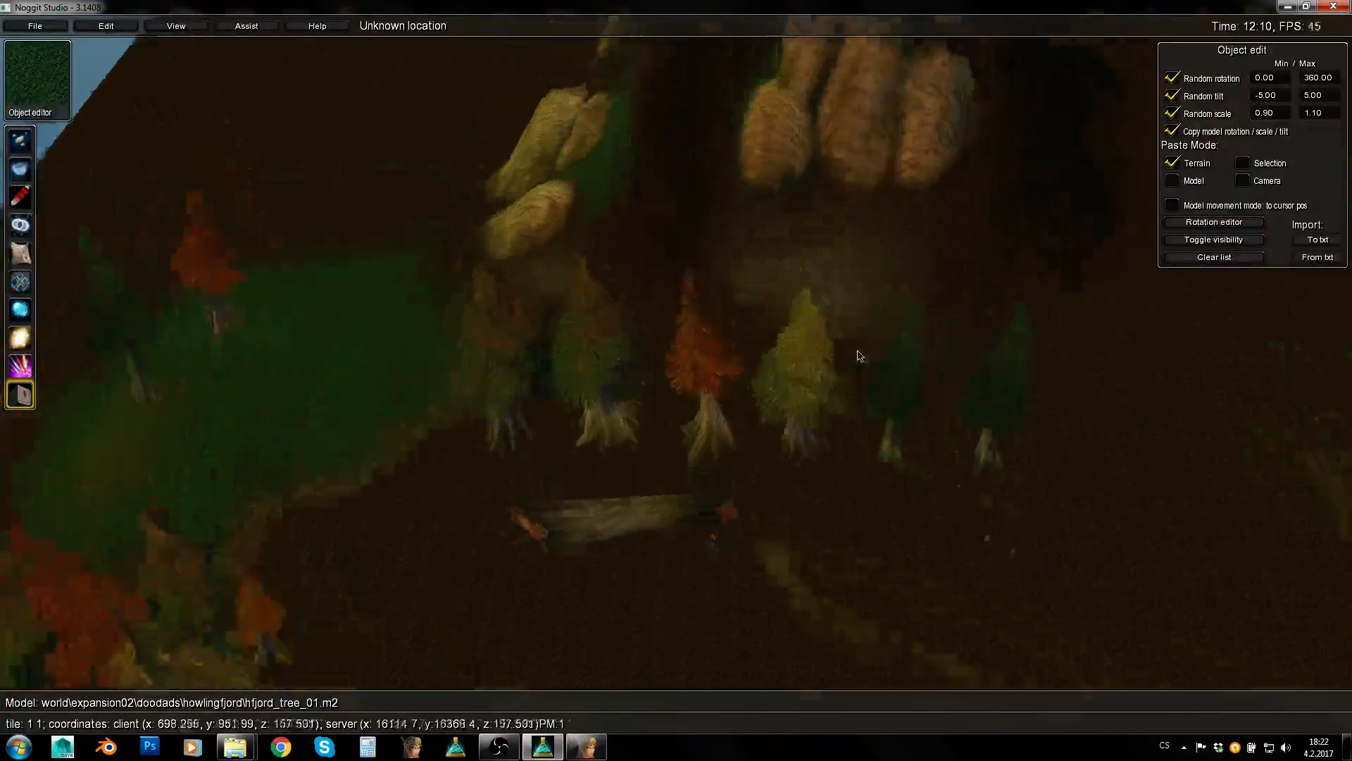
click(721, 323)
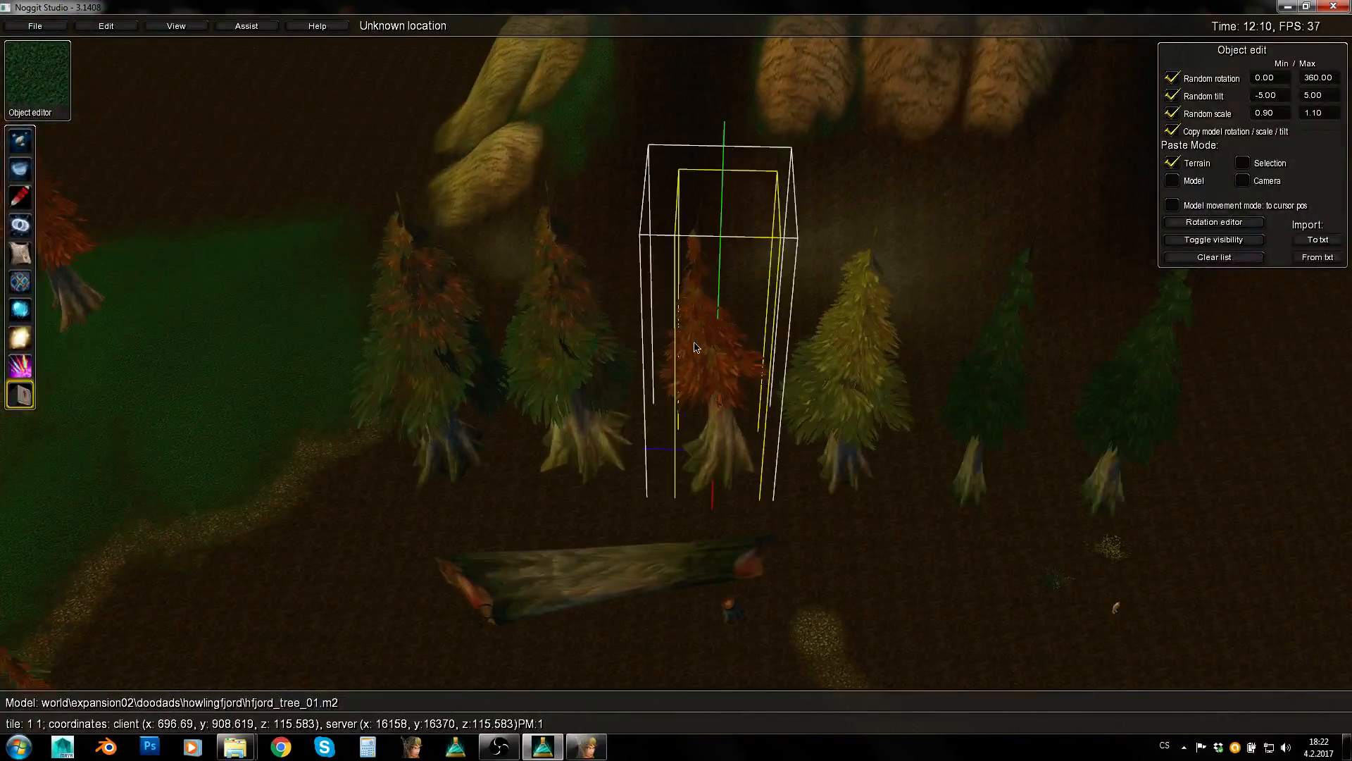
click(577, 146)
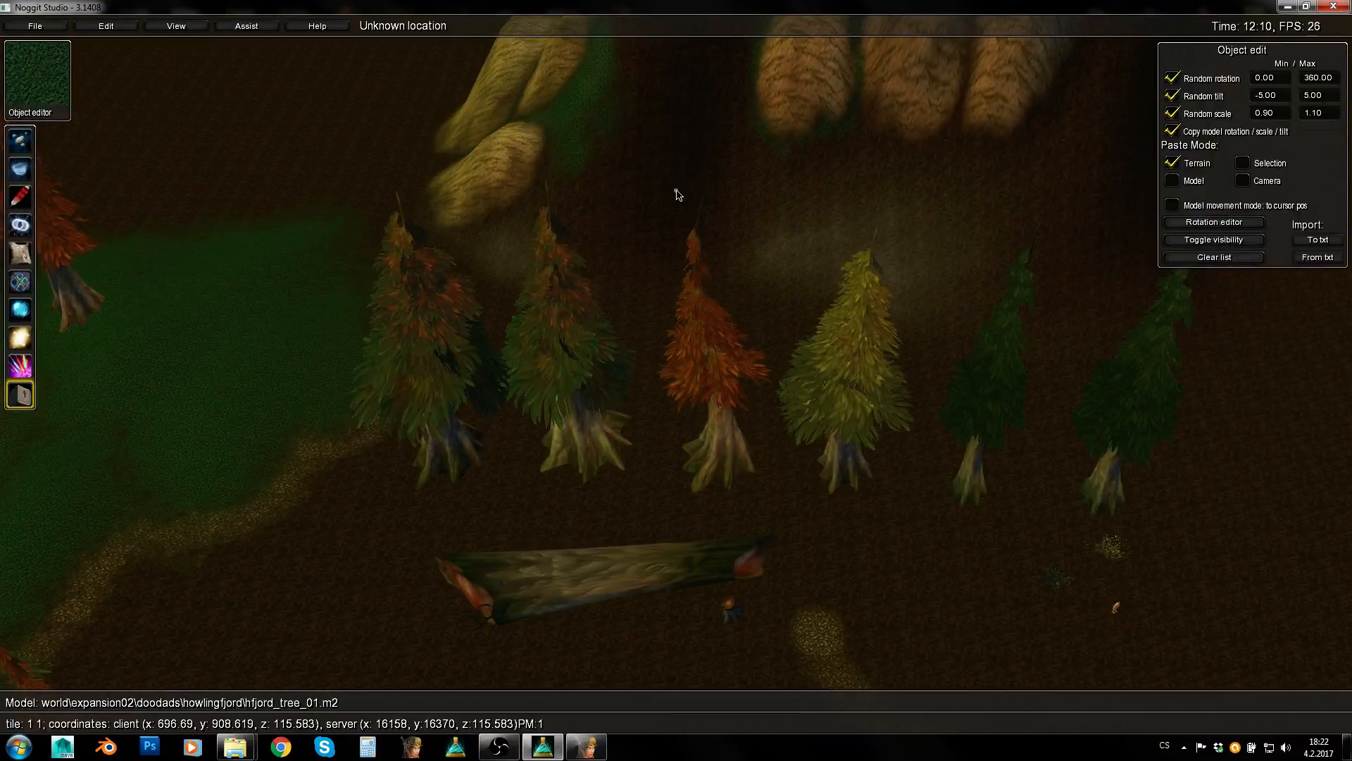
Copy the yellow hfjord_tree_mid_04 tree, paste it on the grass patch and adjust its position and height
key(s)
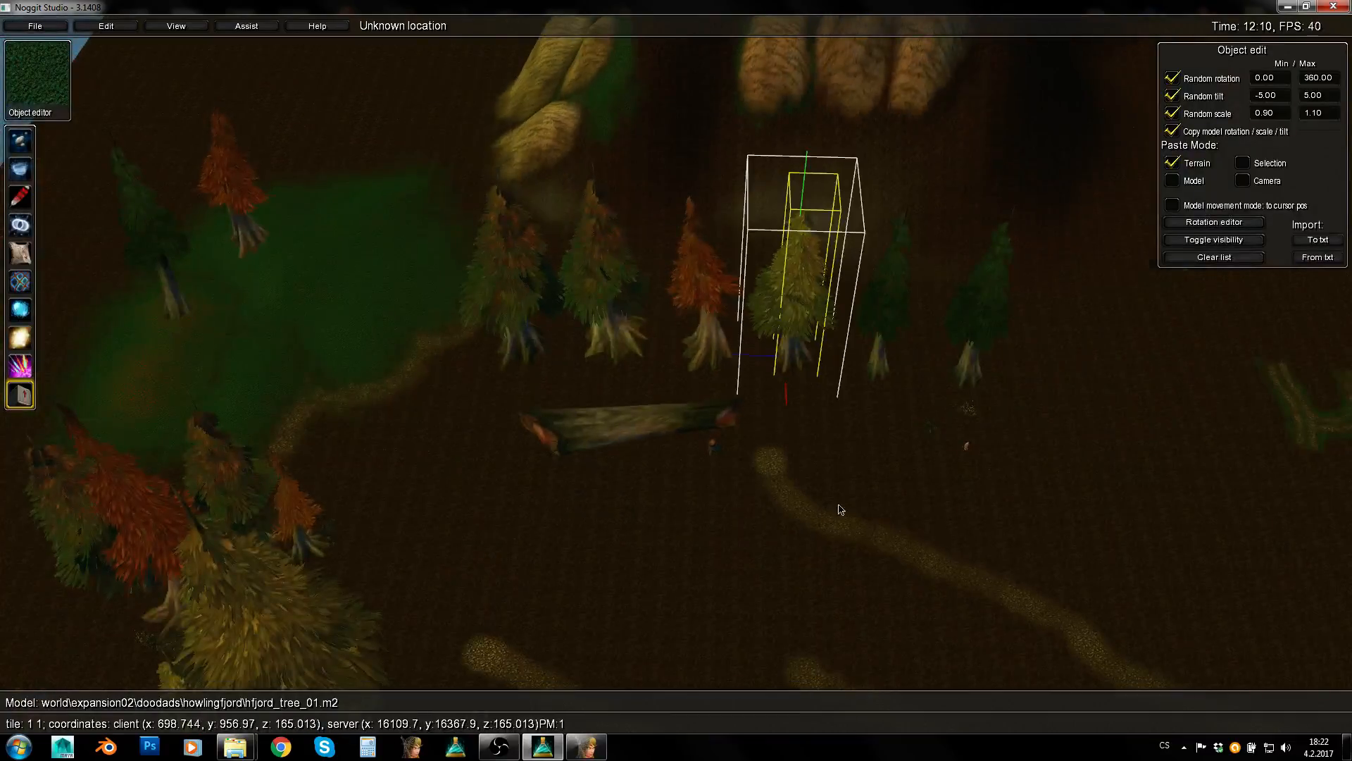
key(w)
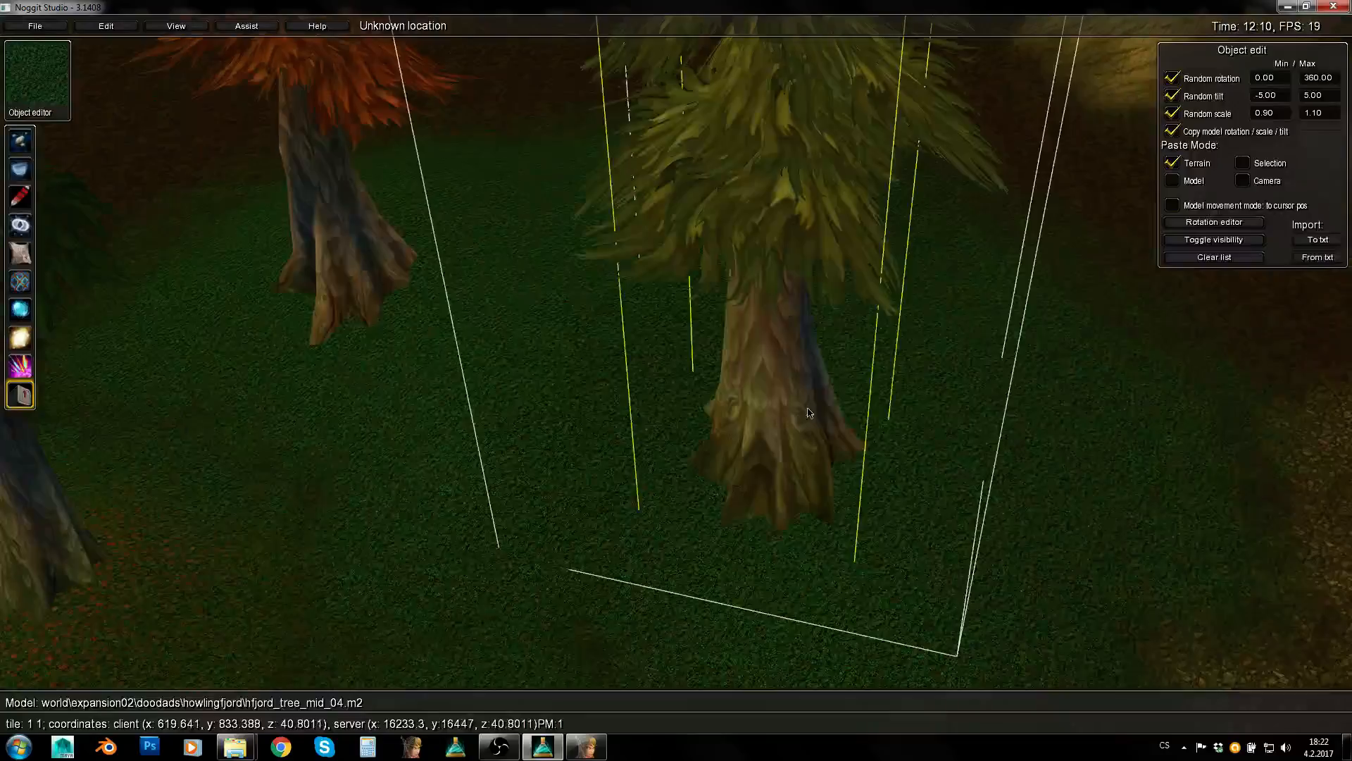
middle_drag(809, 412, 859, 358)
key(Page_Down)
click(733, 446)
Copy the hfjord_tree_mid_01 tree from the row, paste it in the middle of the grass patch and adjust its placement
key(s)
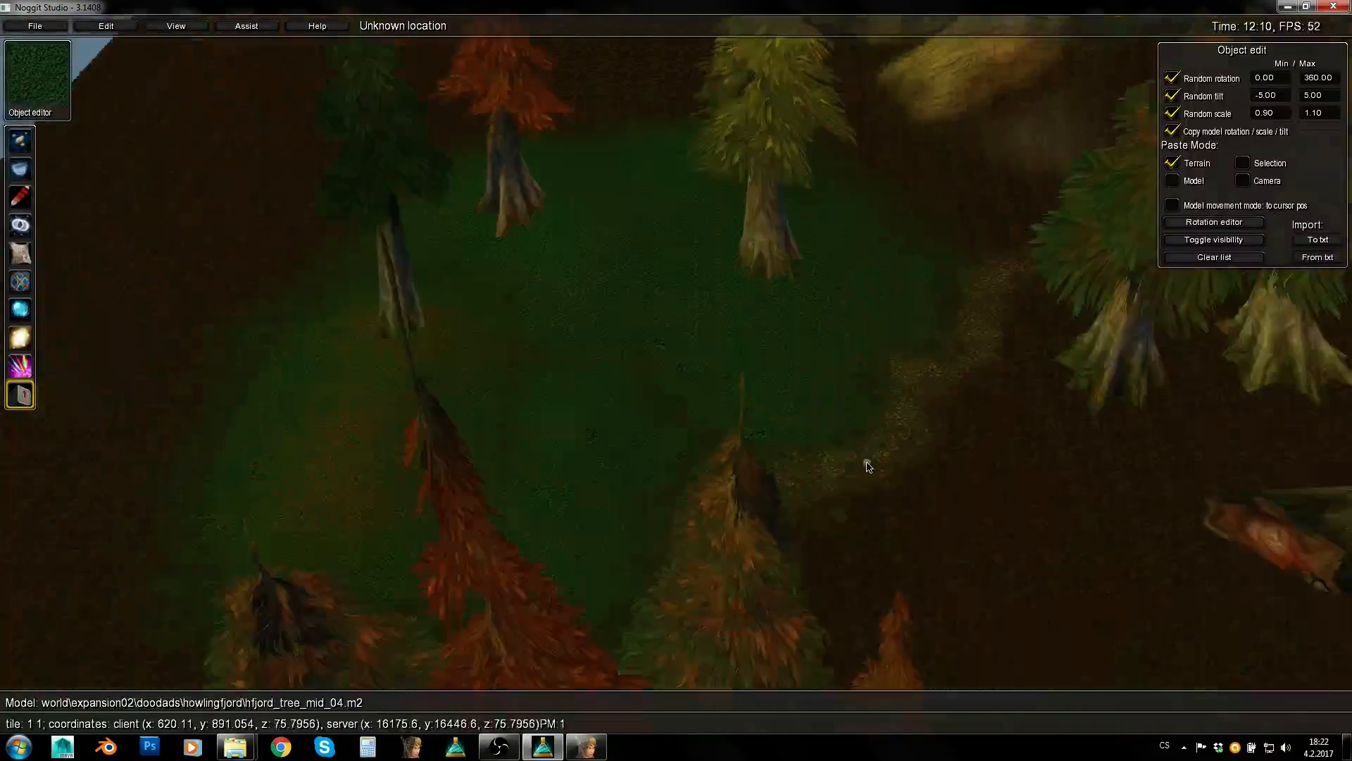
key(q)
right_drag(867, 463, 951, 425)
click(923, 342)
click(876, 382)
key(e)
right_drag(831, 358, 612, 442)
key(w)
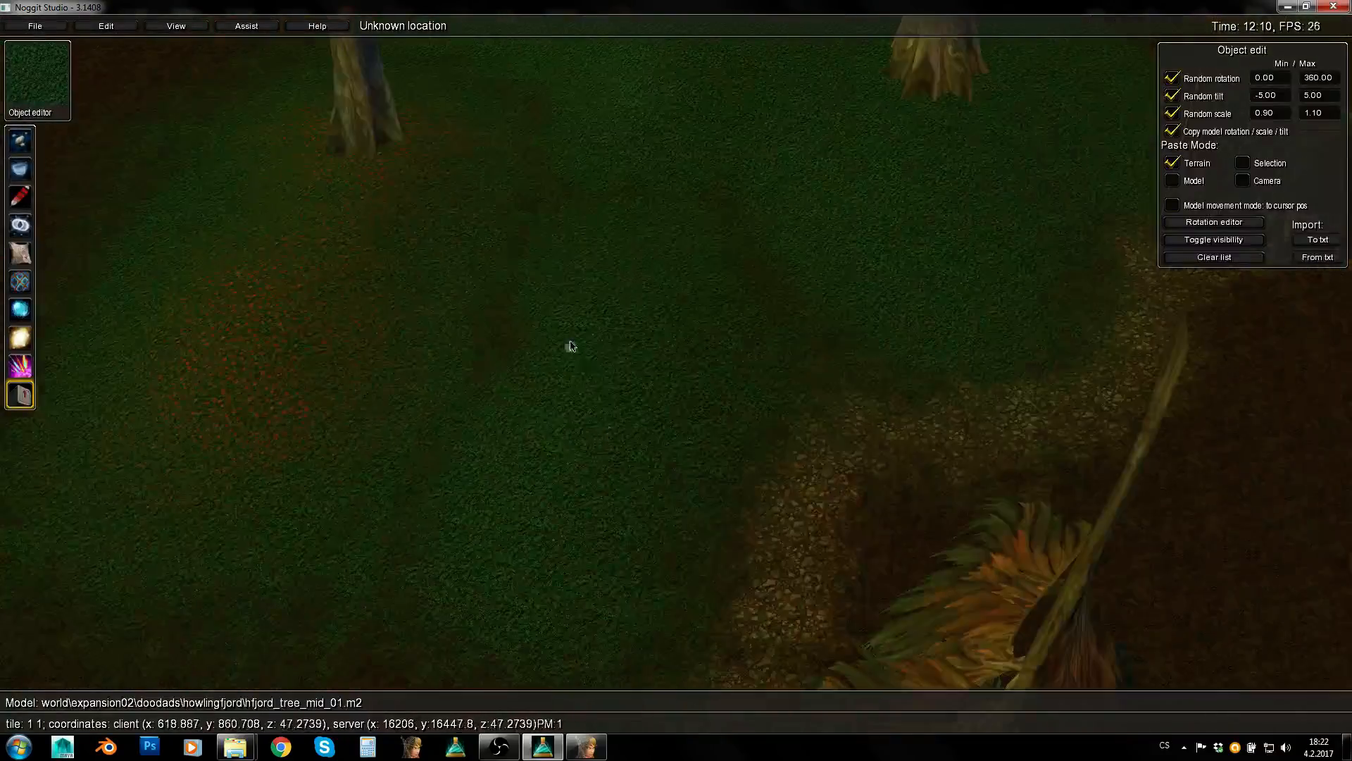
key(ctrl+v)
middle_drag(575, 283, 614, 293)
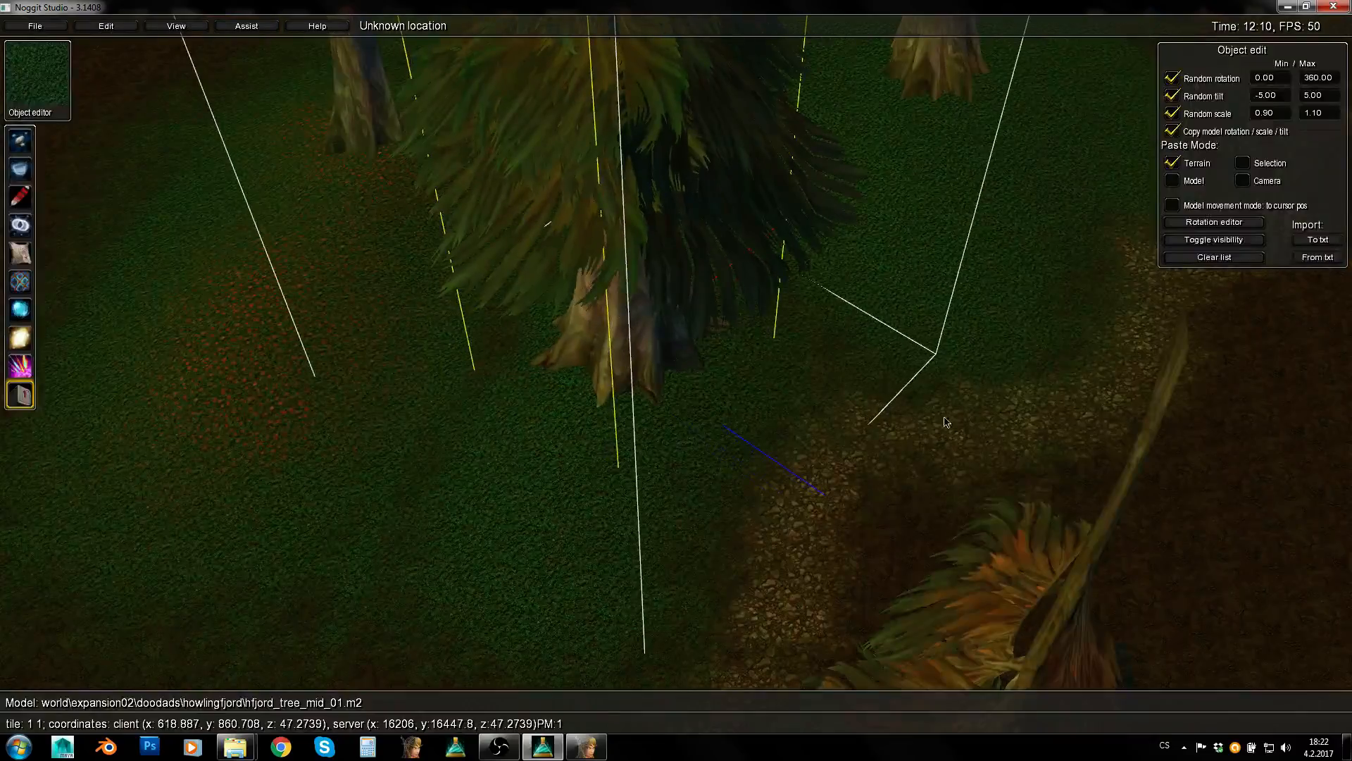
Paste a second hfjord_tree_mid_01 tree on the grass next to the gravel path
right_drag(1237, 351, 957, 319)
key(d)
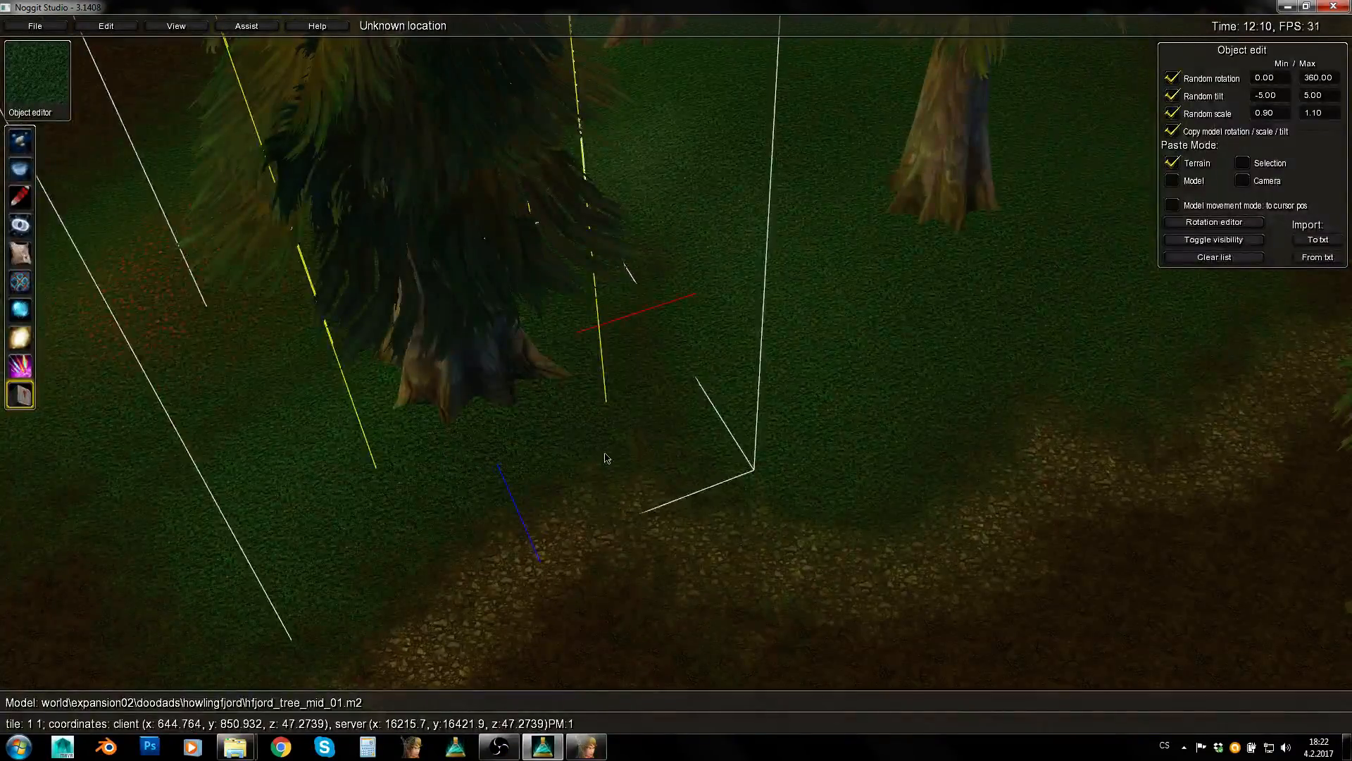
right_drag(605, 454, 960, 465)
key(s)
click(763, 276)
right_drag(913, 364, 604, 362)
key(w)
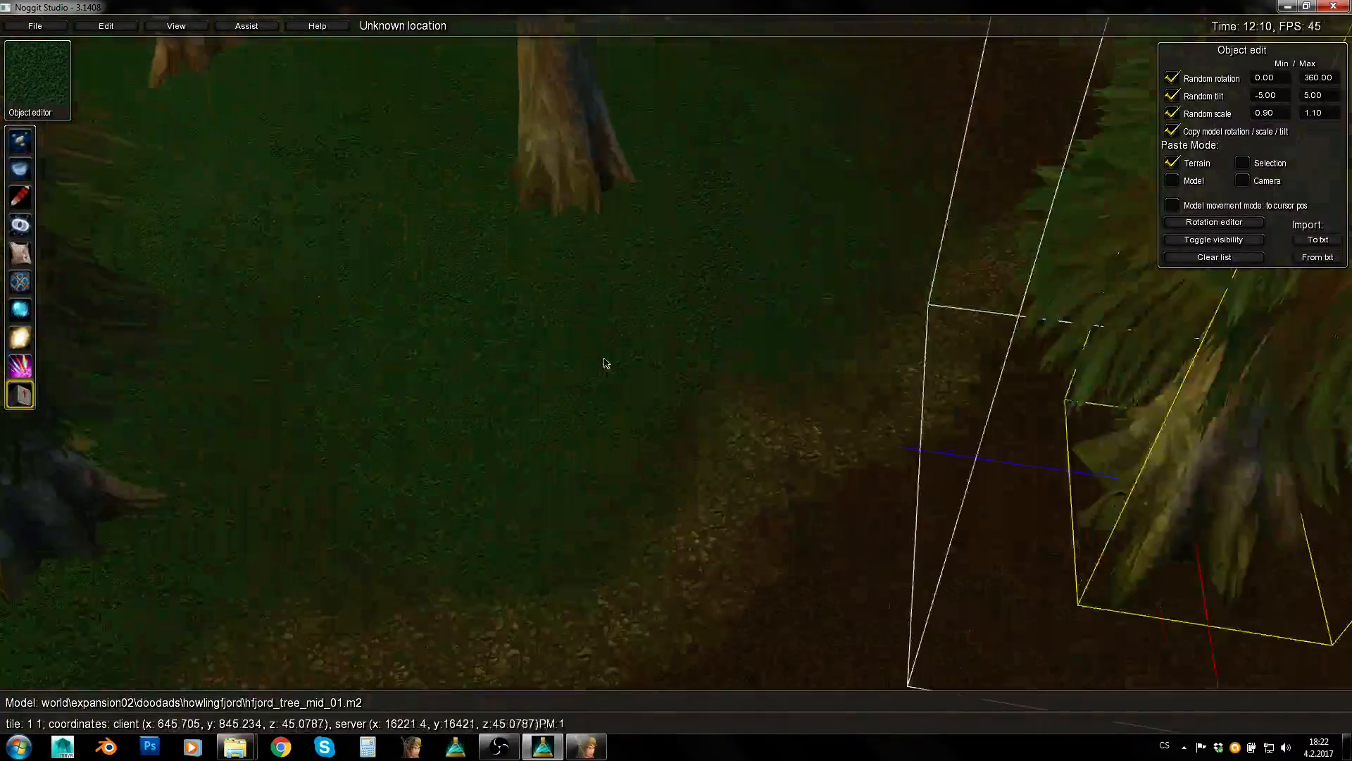
key(ctrl+v)
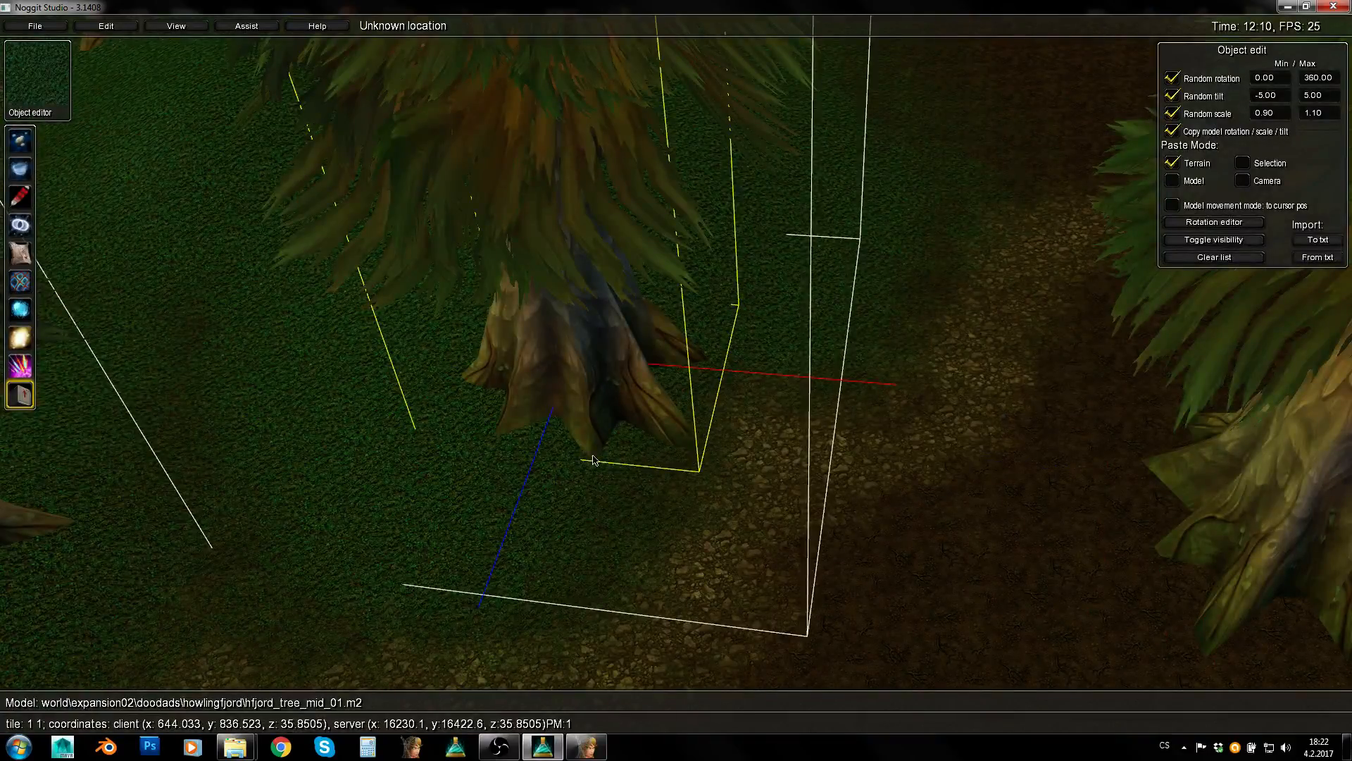
Check the roots of the tree next to the gravel path and fine-tune how it sits on the terrain
key(a)
right_drag(686, 424, 902, 404)
key(w)
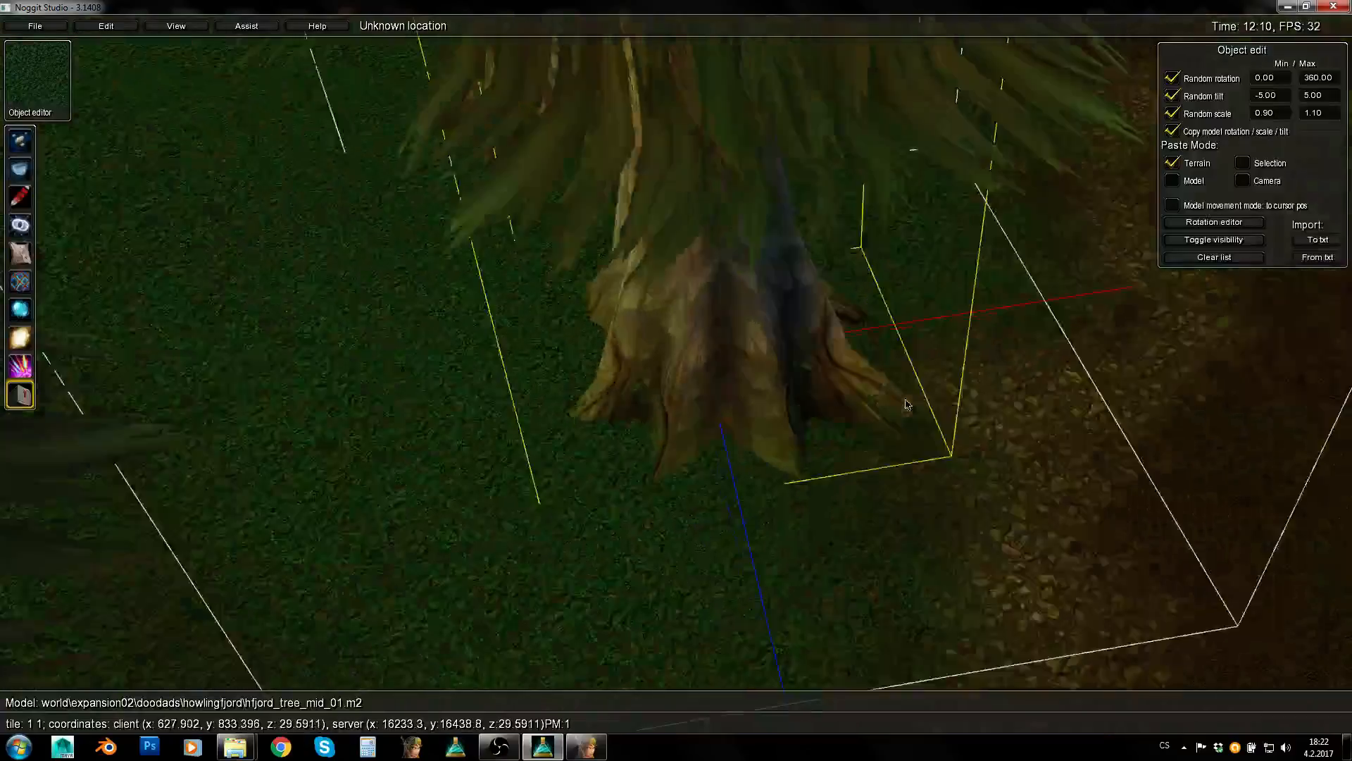
key(s)
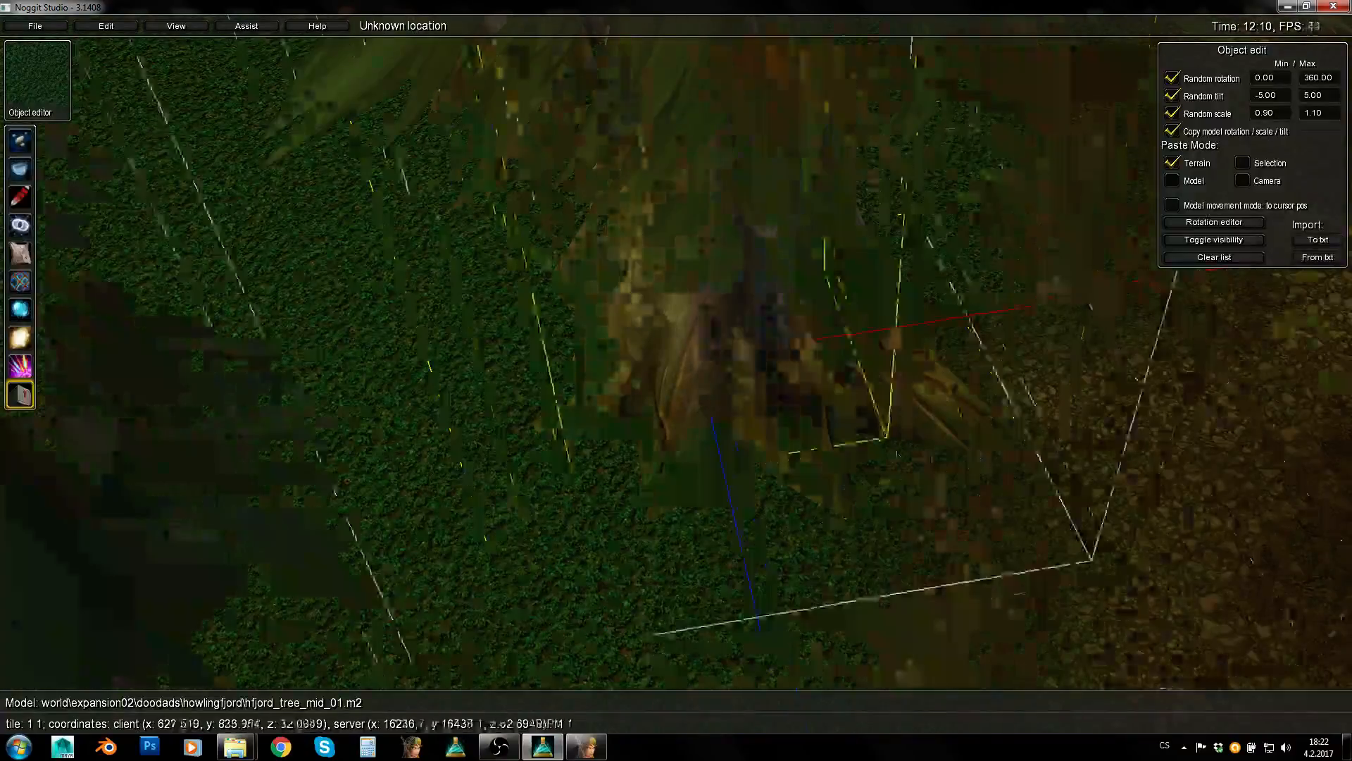
right_drag(978, 449, 1028, 189)
key(e)
key(w)
key(s)
right_drag(801, 188, 753, 180)
middle_drag(754, 181, 754, 188)
key(s)
key(s)
right_drag(859, 110, 729, 391)
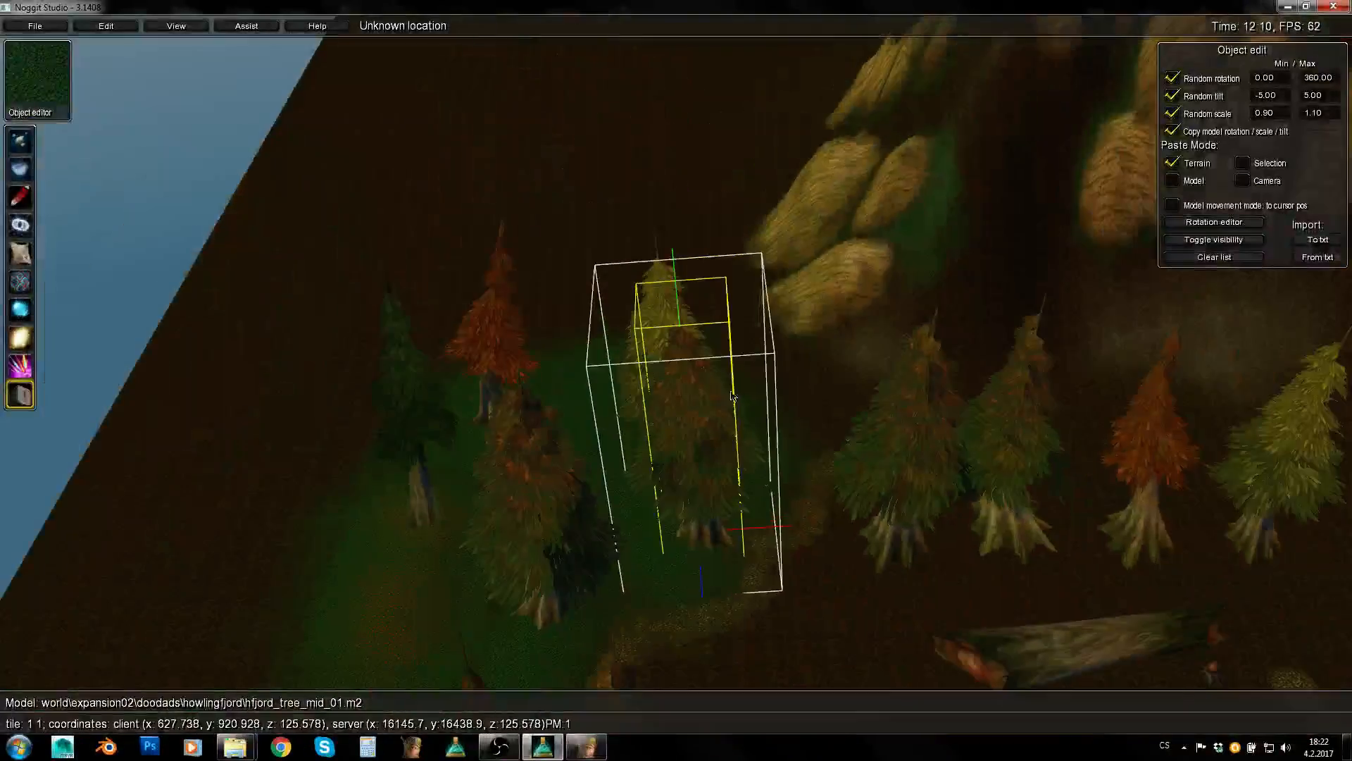
Paste another hfjord_tree_mid_01 tree on the reddish ground in front of the dark green tree
click(820, 365)
key(a)
right_drag(814, 397, 848, 450)
click(740, 396)
key(w)
right_drag(740, 395, 650, 398)
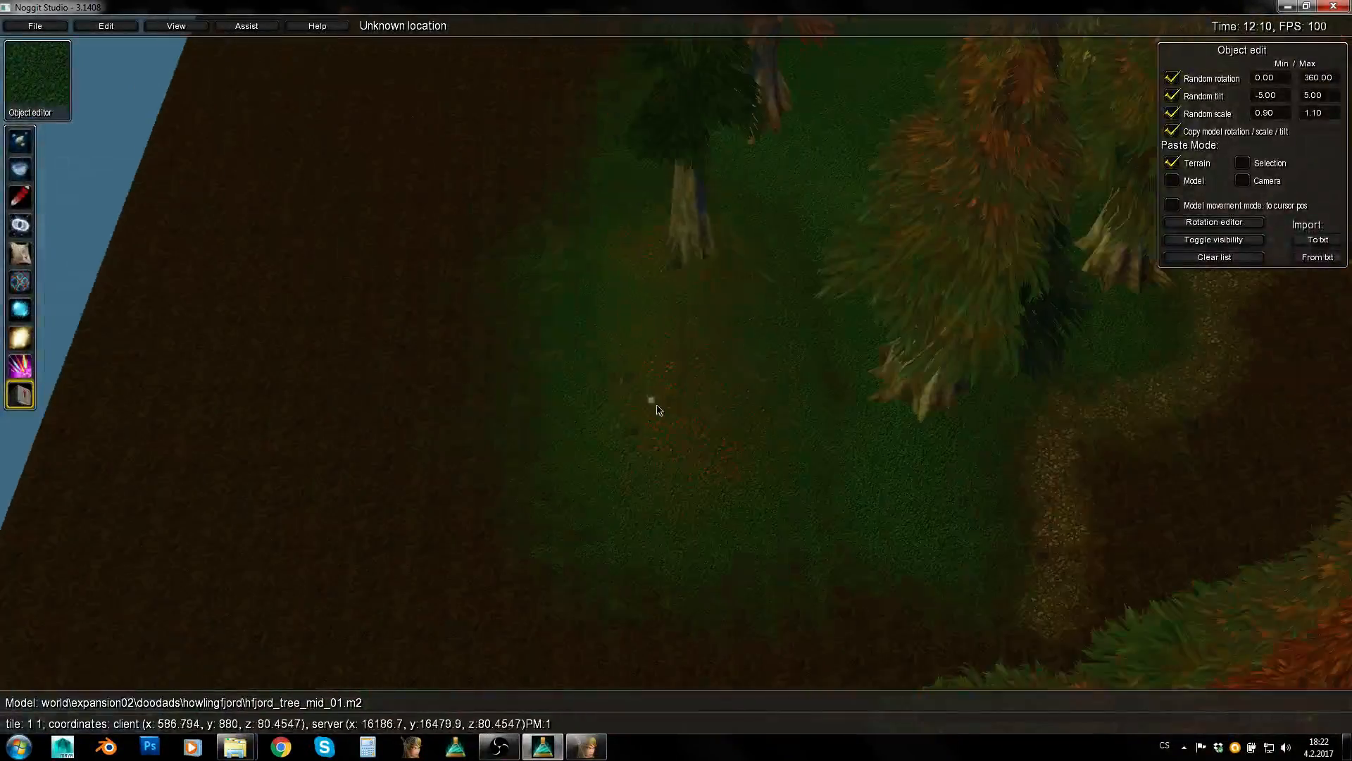
key(ctrl+v)
Adjust how the newly pasted tree sits on the reddish ground, checking its roots from several sides
key(w)
key(d)
right_drag(742, 351, 1180, 319)
key(w)
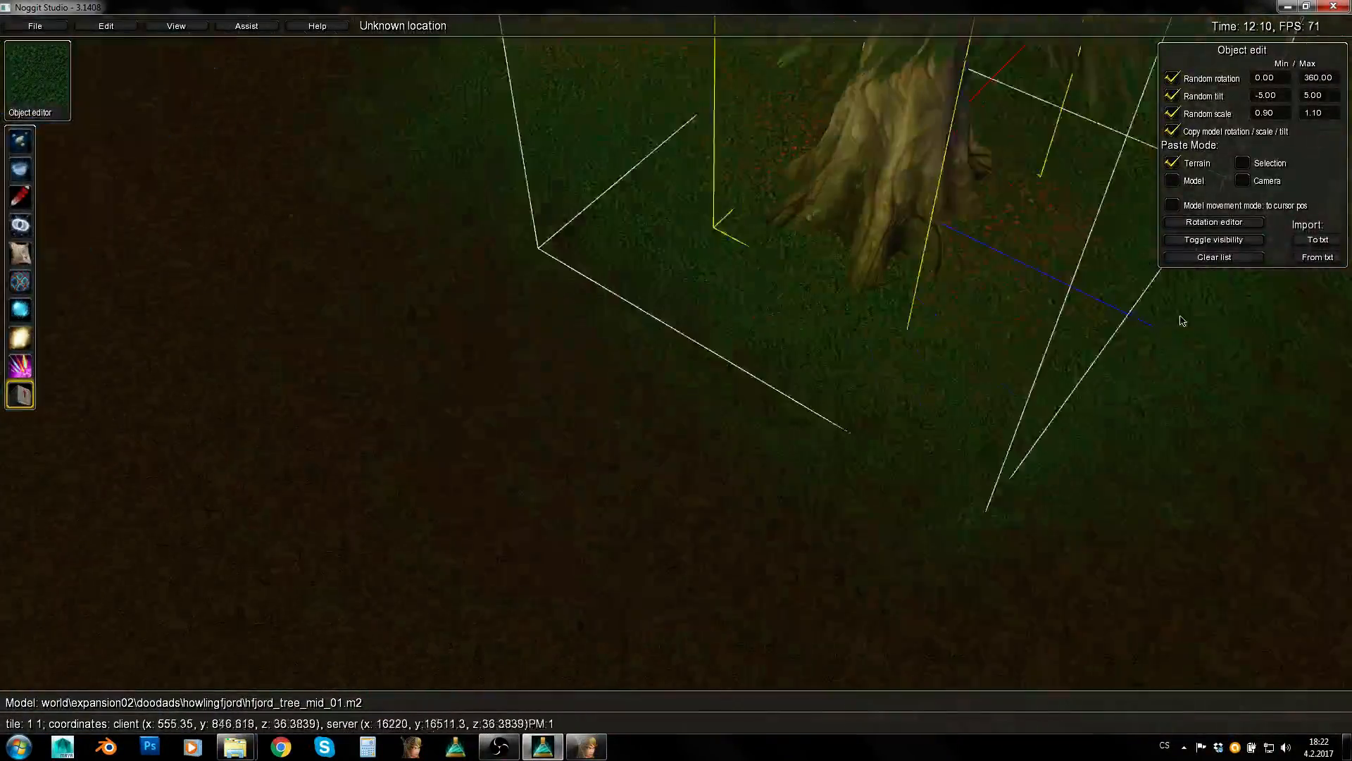
right_drag(729, 262, 782, 176)
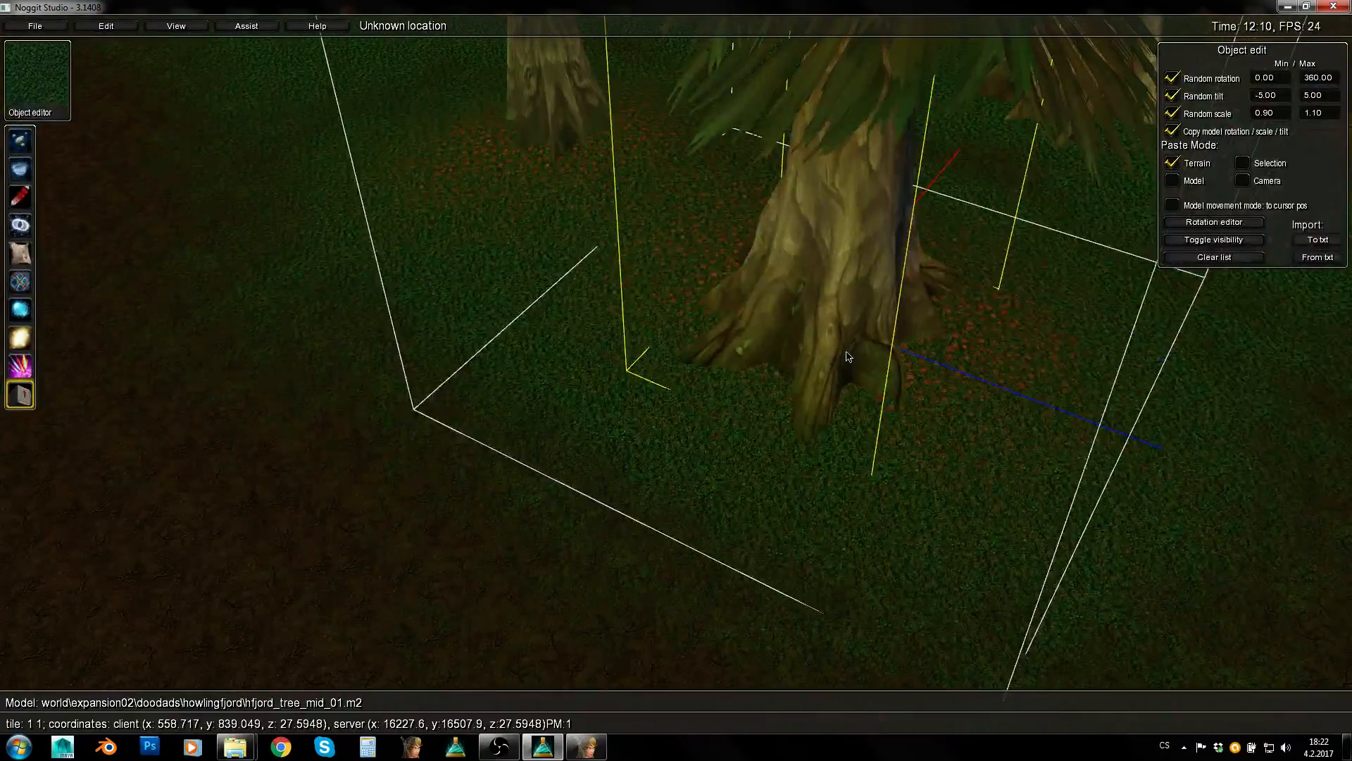
key(w)
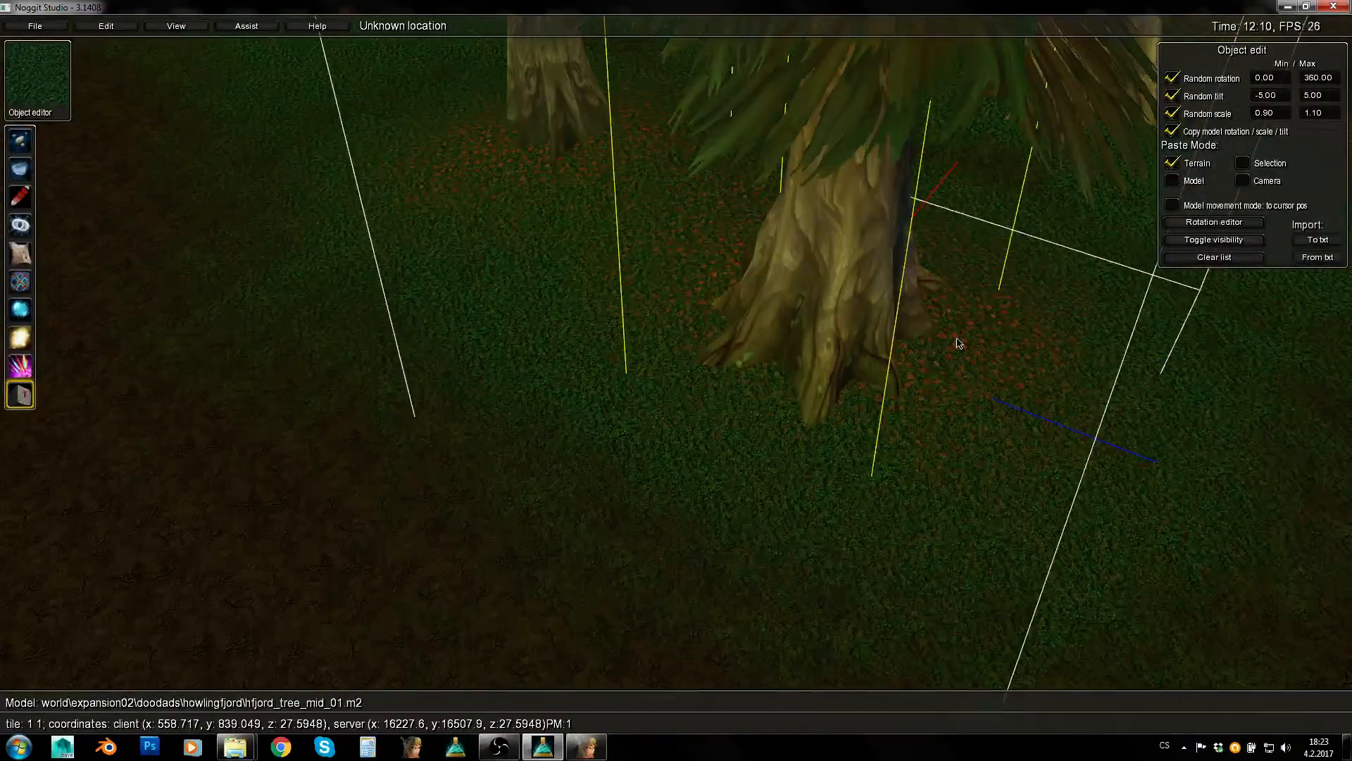
right_drag(899, 406, 969, 345)
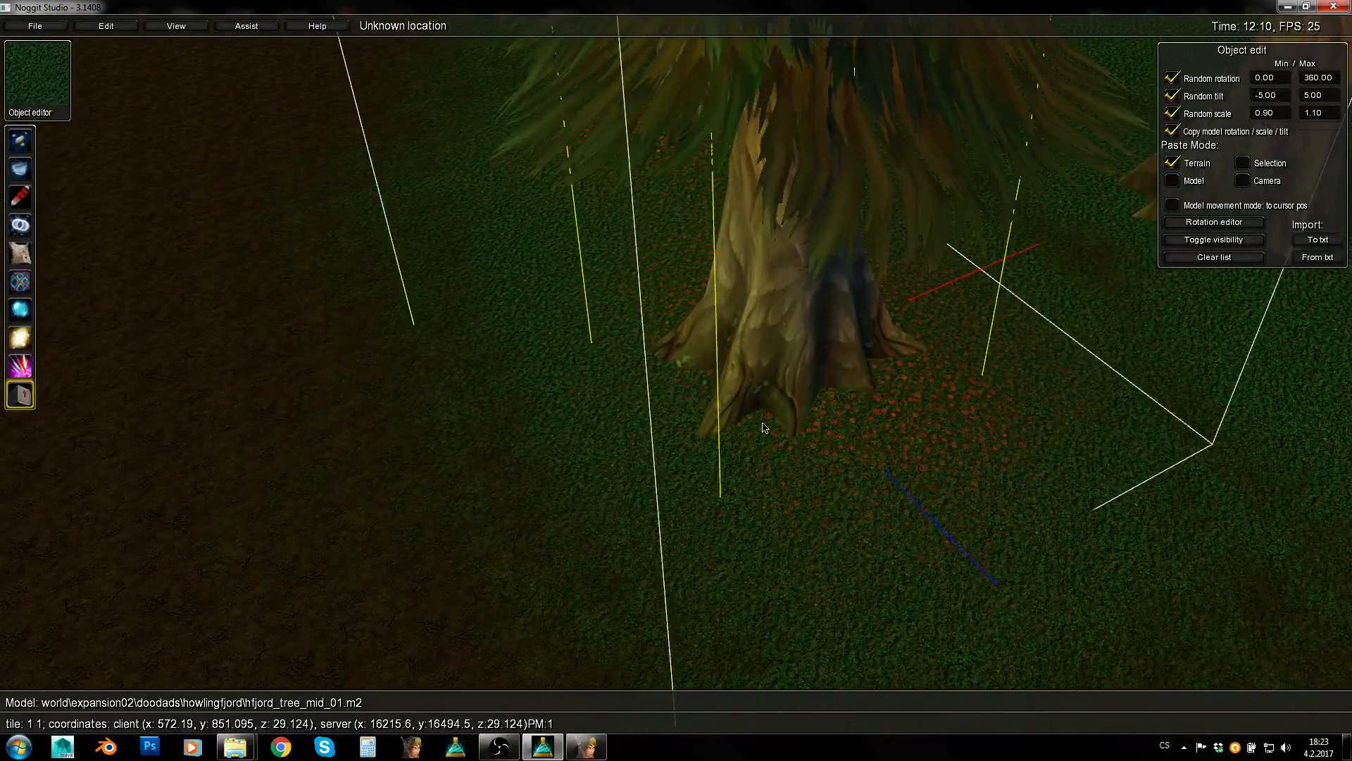
Turn off random rotation, random tilt and random scale for pasted objects
key(s)
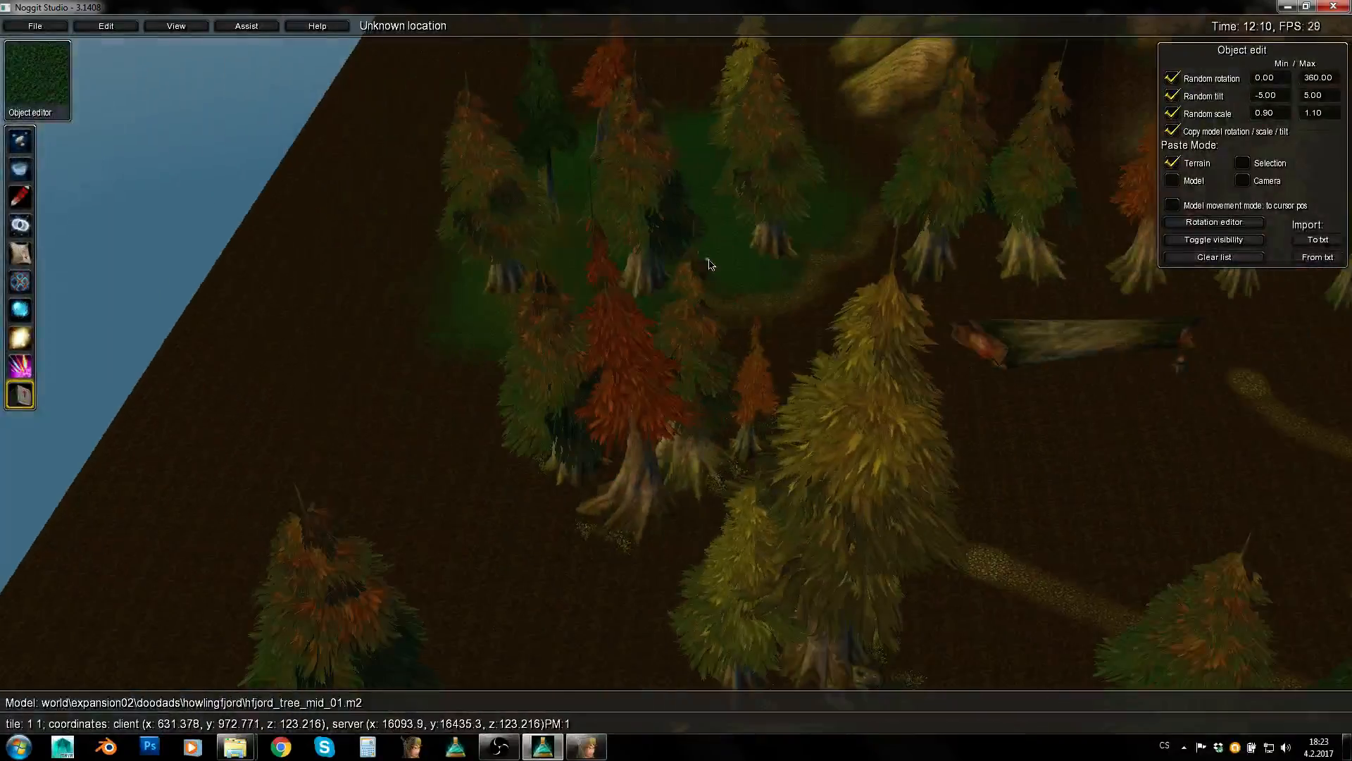
key(w)
key(d)
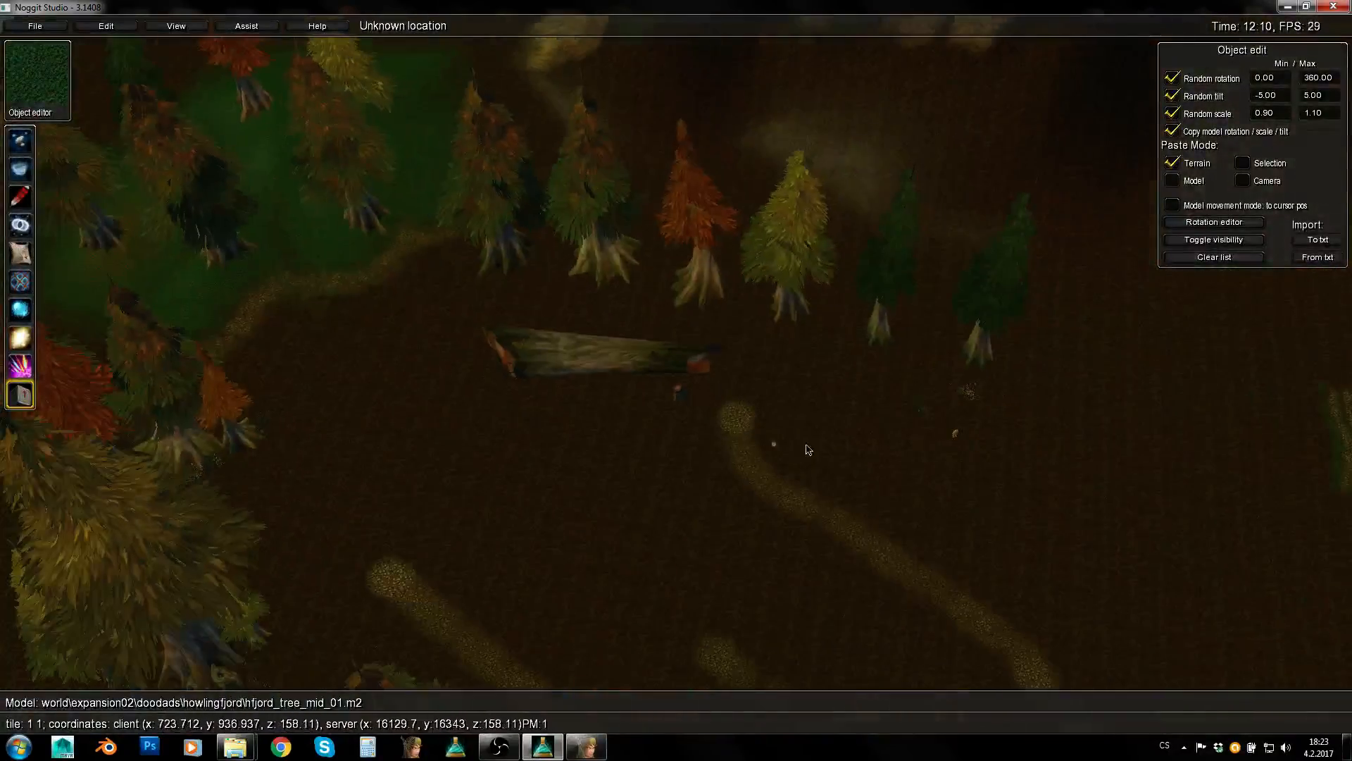
key(s)
right_drag(857, 362, 406, 188)
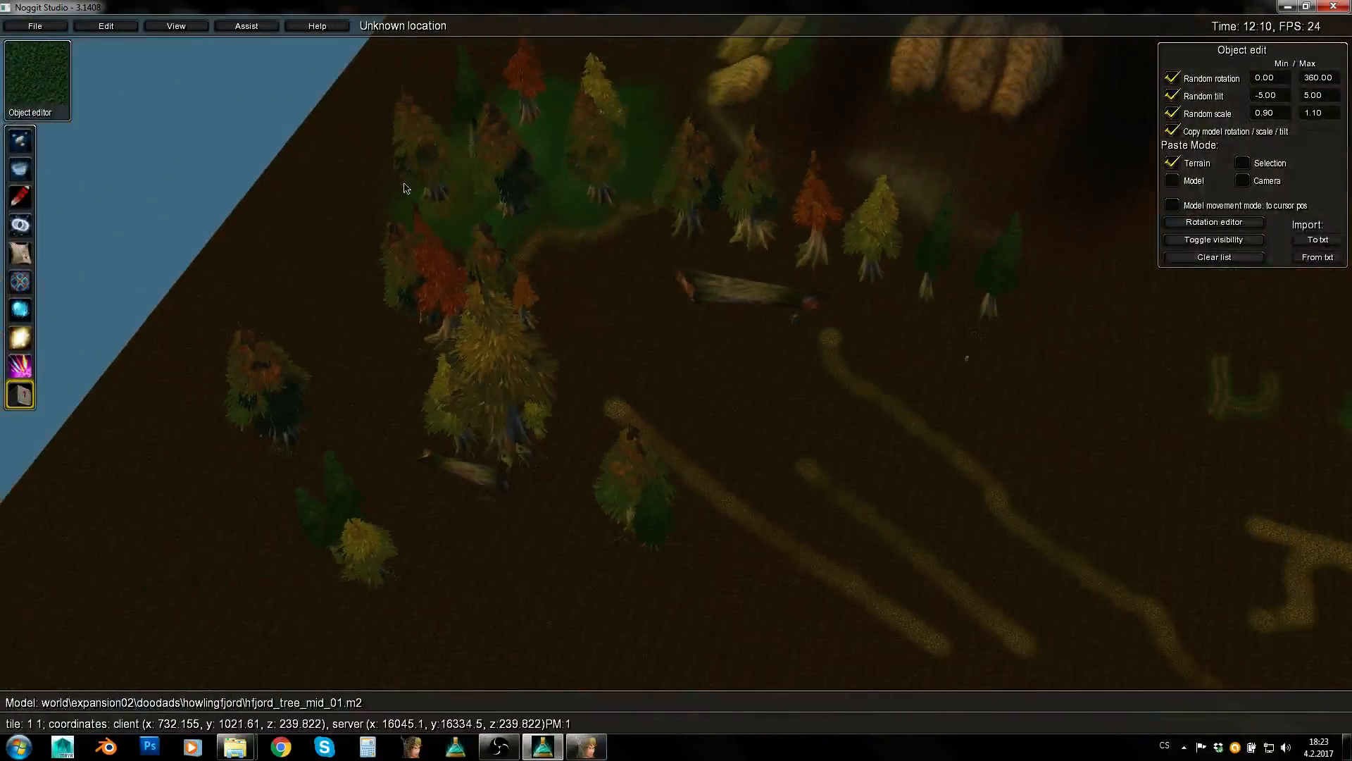
key(w)
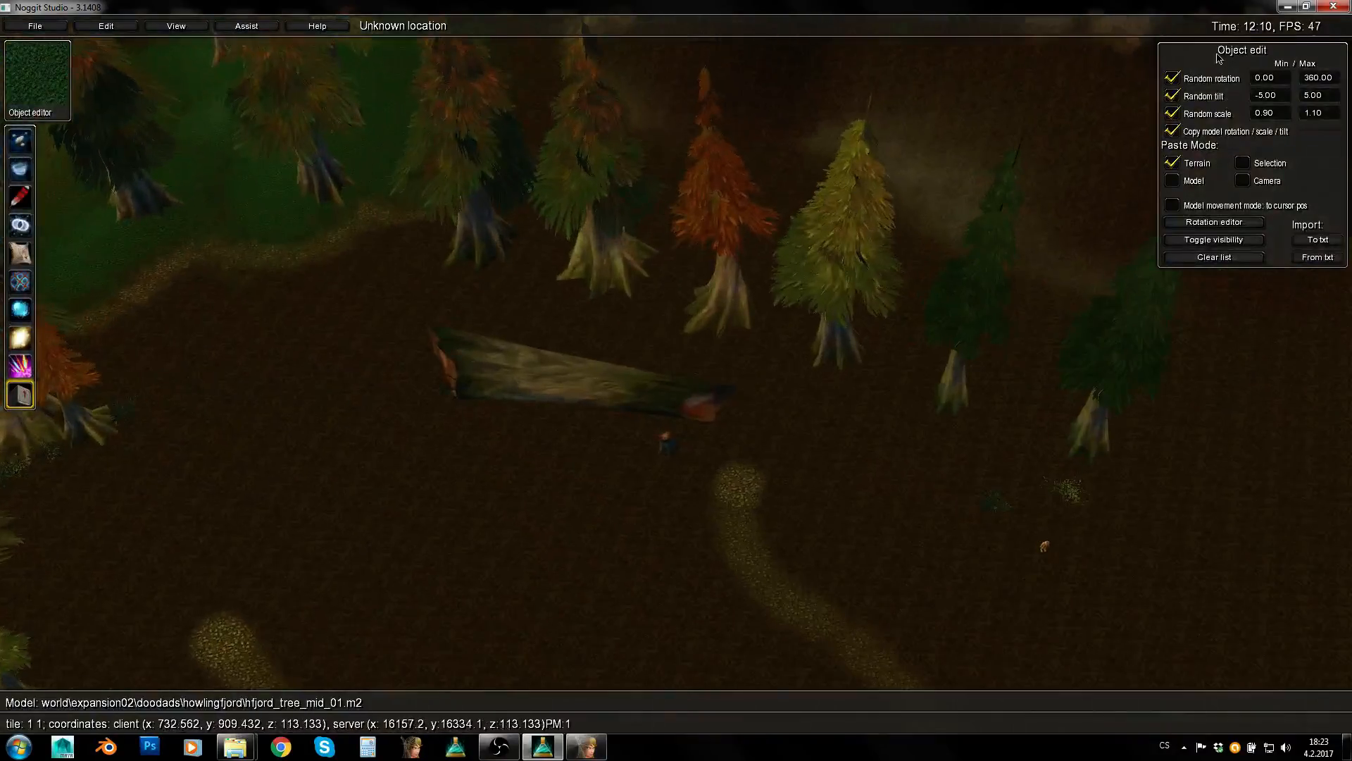
click(1173, 113)
key(s)
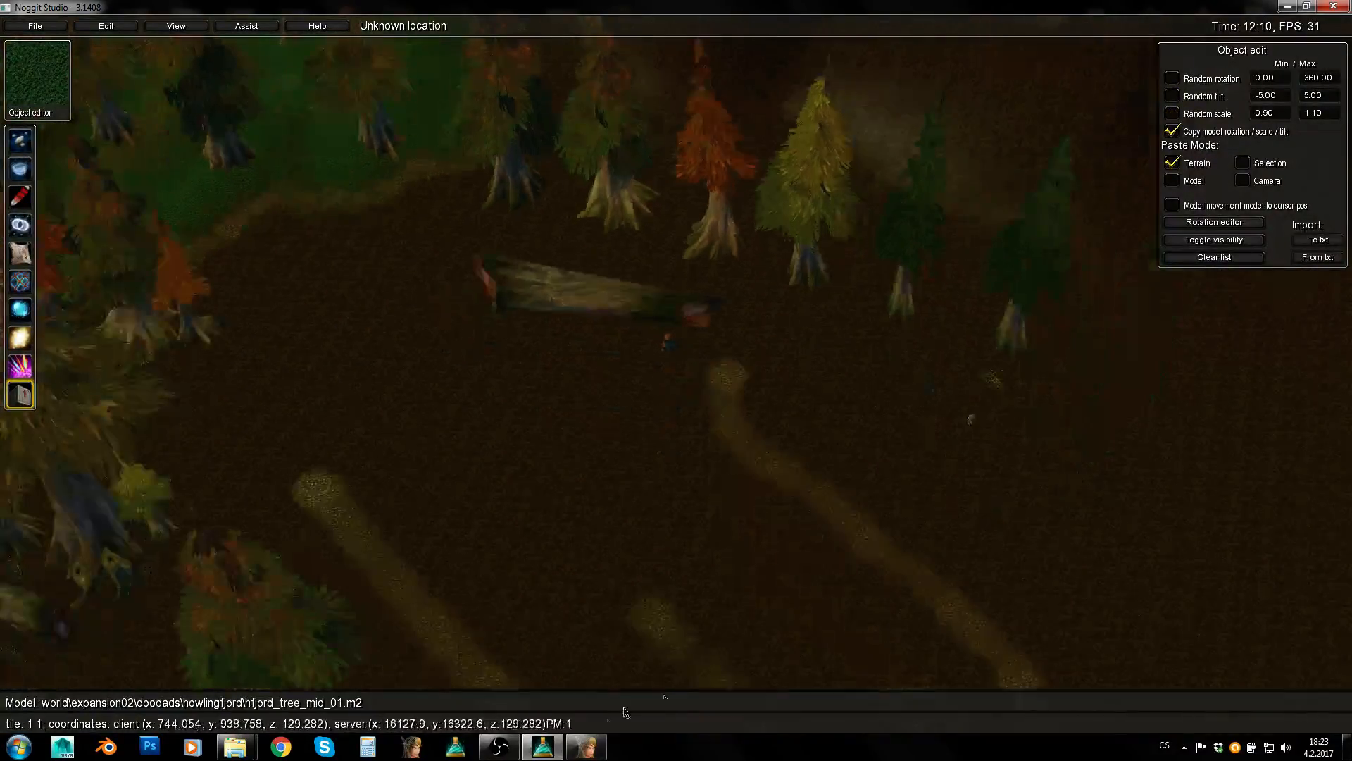
Switch to World of Warcraft Model Viewer, expand the rocks folder and preview the hfjord coast and forest rock models
click(600, 743)
scroll(393, 352, down, 7)
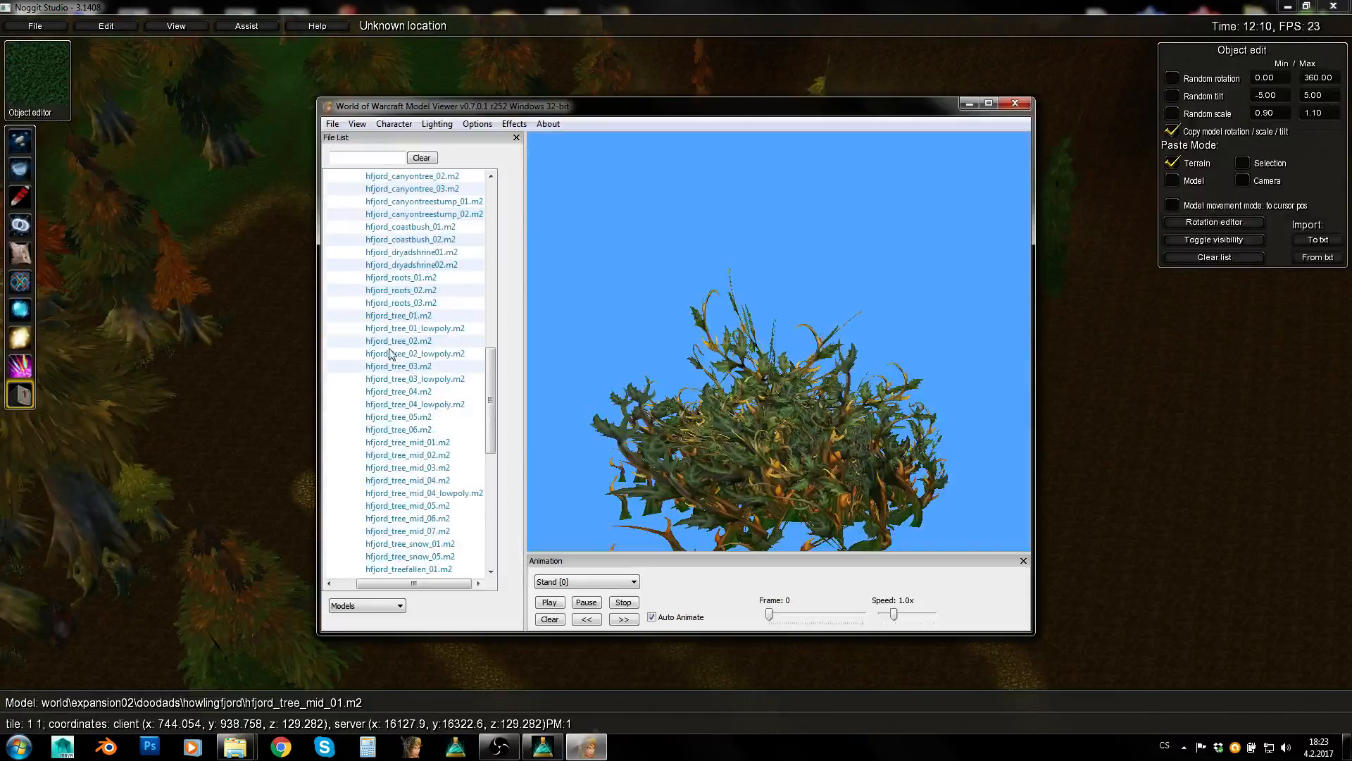
scroll(417, 457, up, 1)
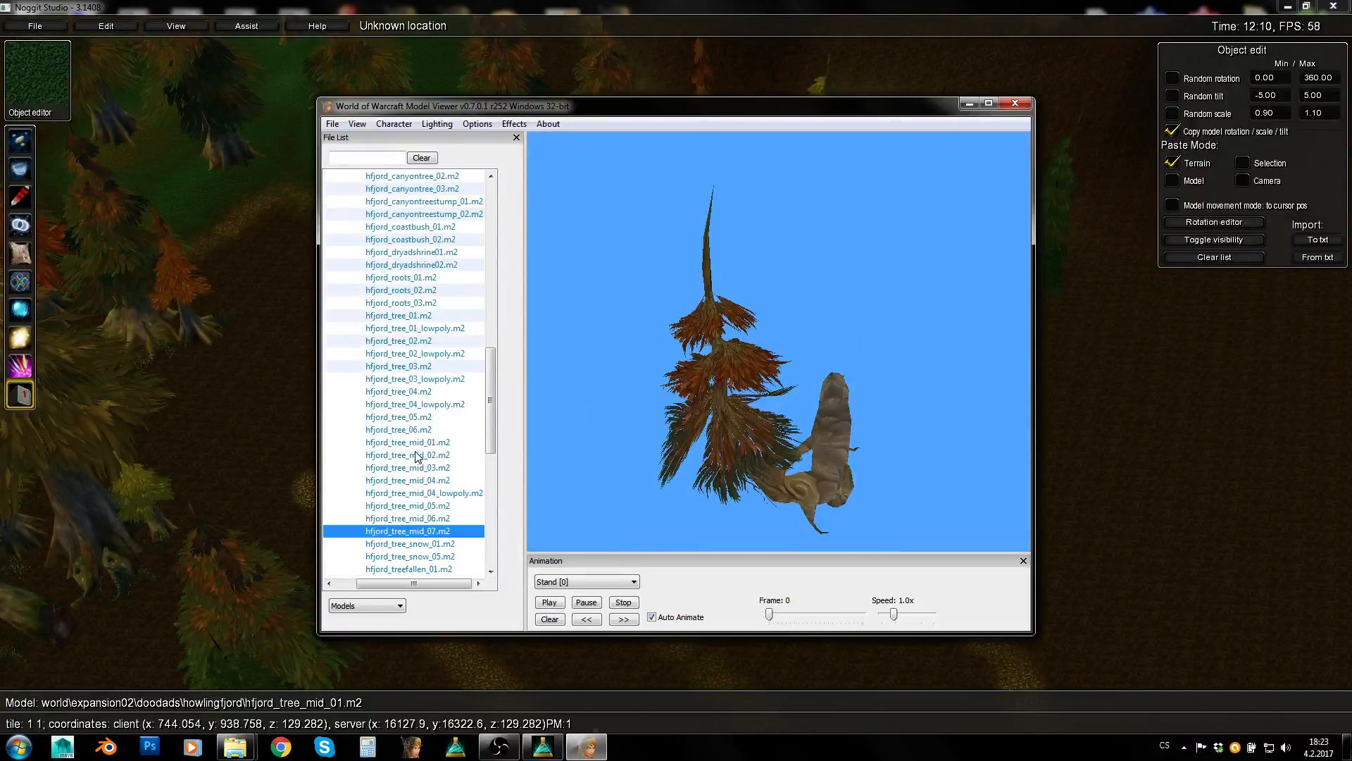
scroll(417, 455, down, 4)
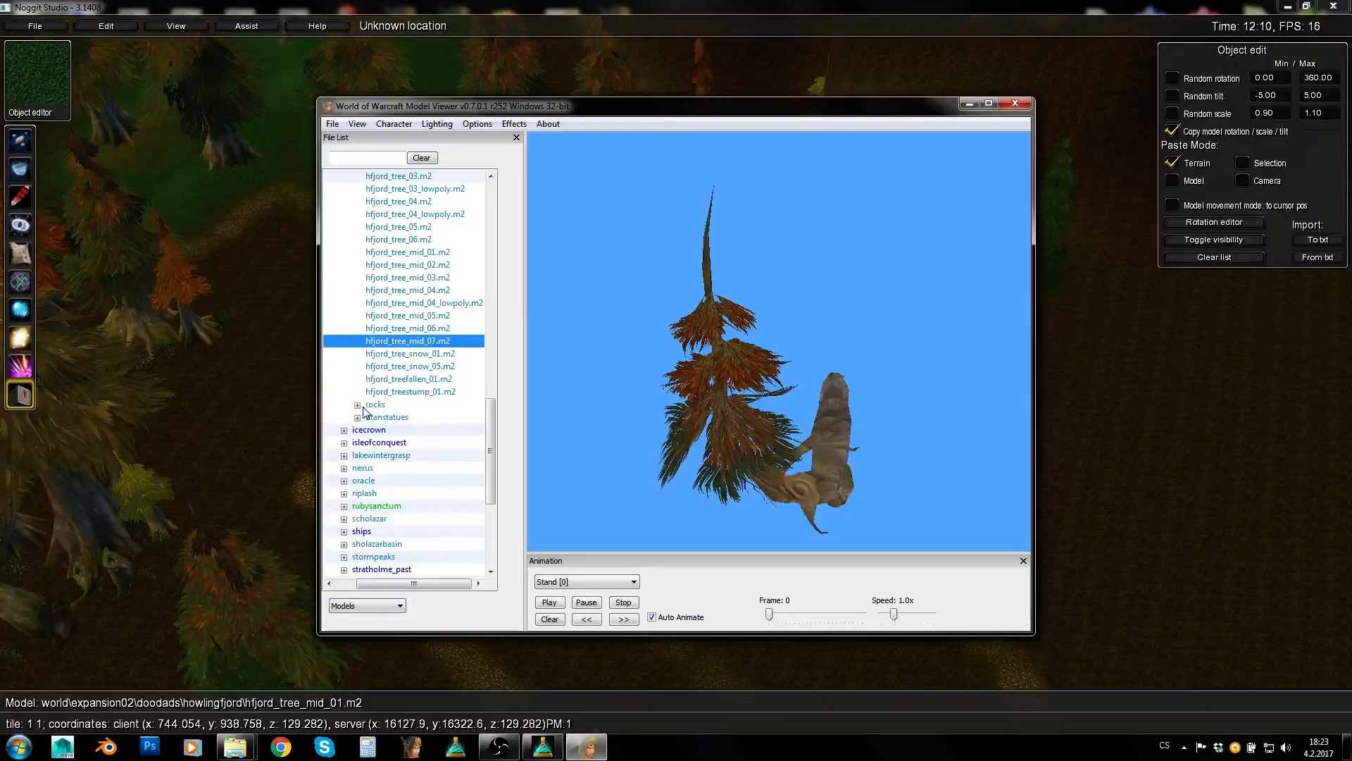
click(358, 405)
click(416, 420)
click(425, 430)
click(426, 480)
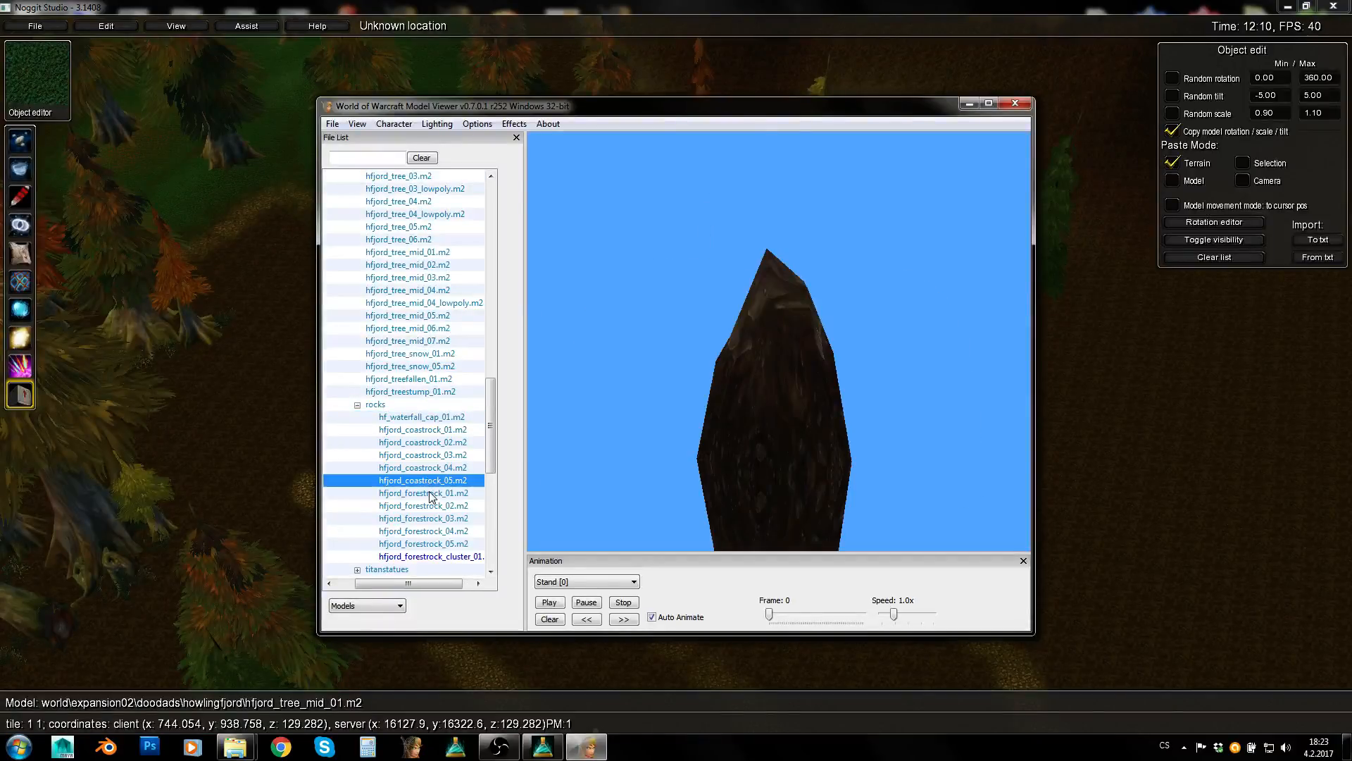
click(464, 453)
click(179, 468)
Try to place the chosen rock model on the rocky cliff
key(w)
right_drag(519, 347, 748, 358)
click(708, 312)
key(w)
right_drag(707, 312, 380, 321)
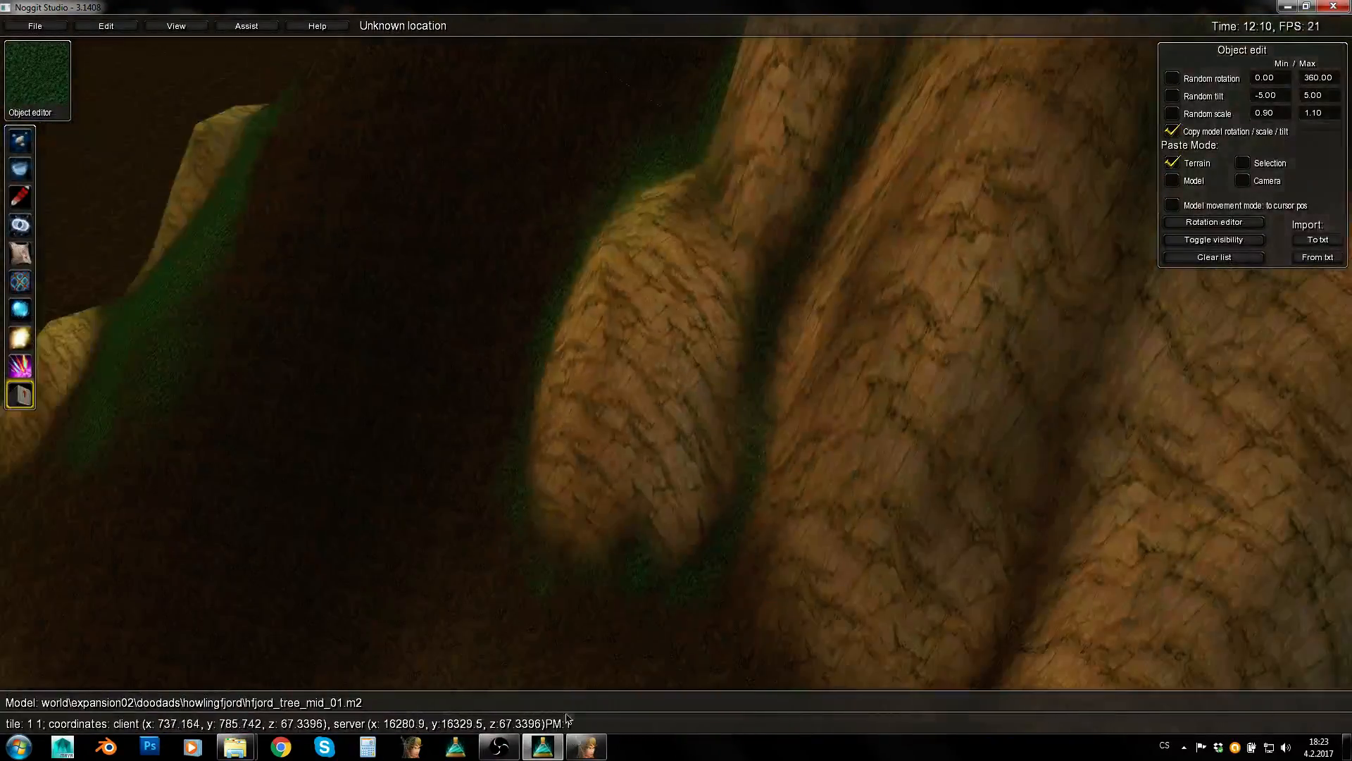
click(586, 746)
click(229, 489)
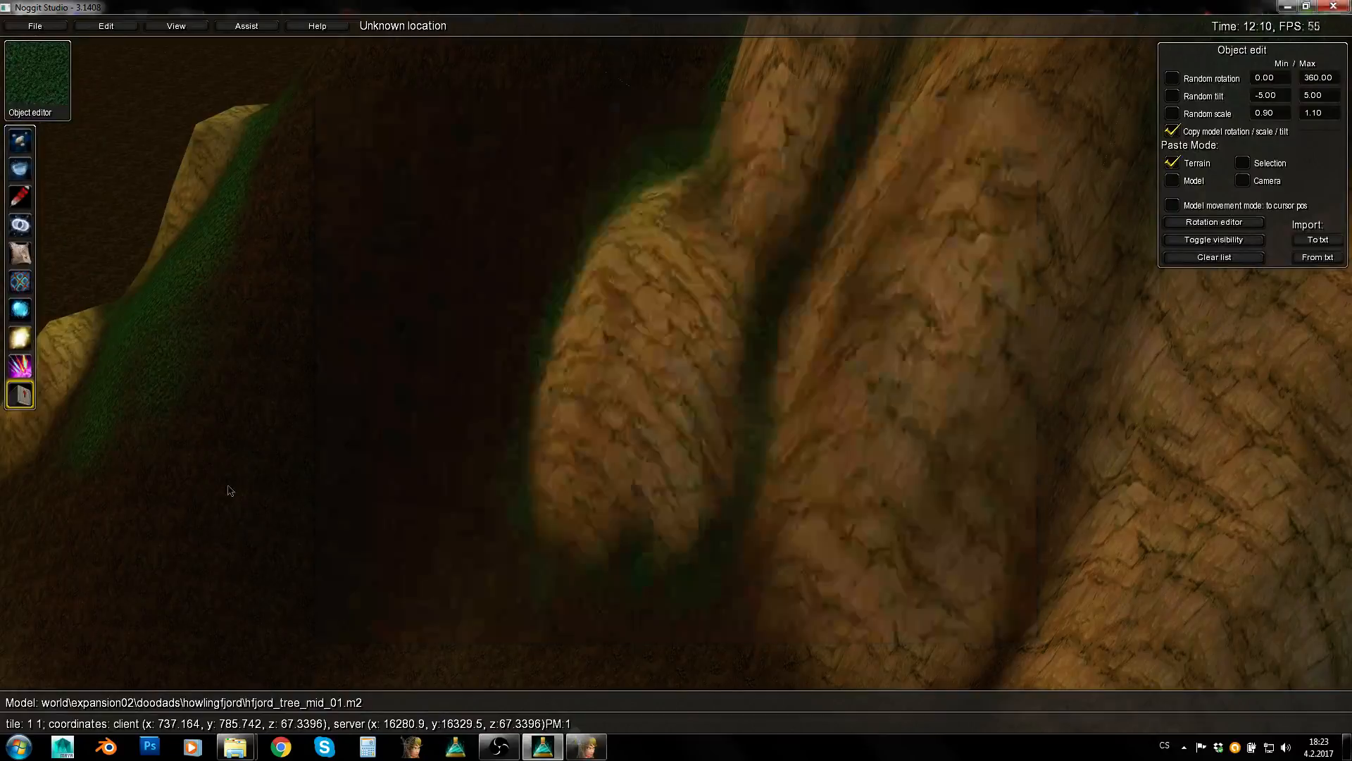
key(w)
key(shift+v)
middle_drag(517, 393, 575, 390)
key(s)
key(s)
middle_drag(752, 235, 778, 352)
right_drag(779, 353, 870, 537)
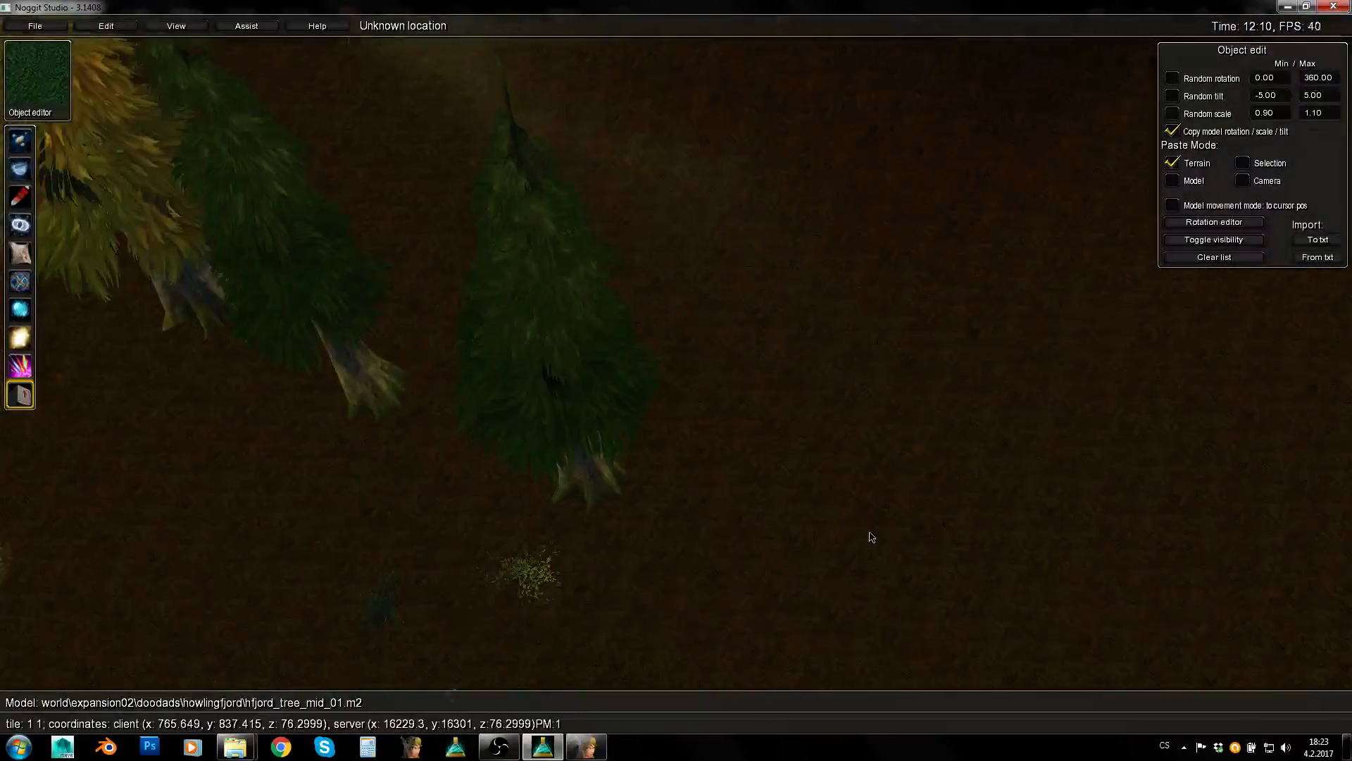
Paste the hfjord_forestrock_01 model on the bare ground beside the bushes
key(shift+v)
key(s)
key(e)
key(w)
key(shift+v)
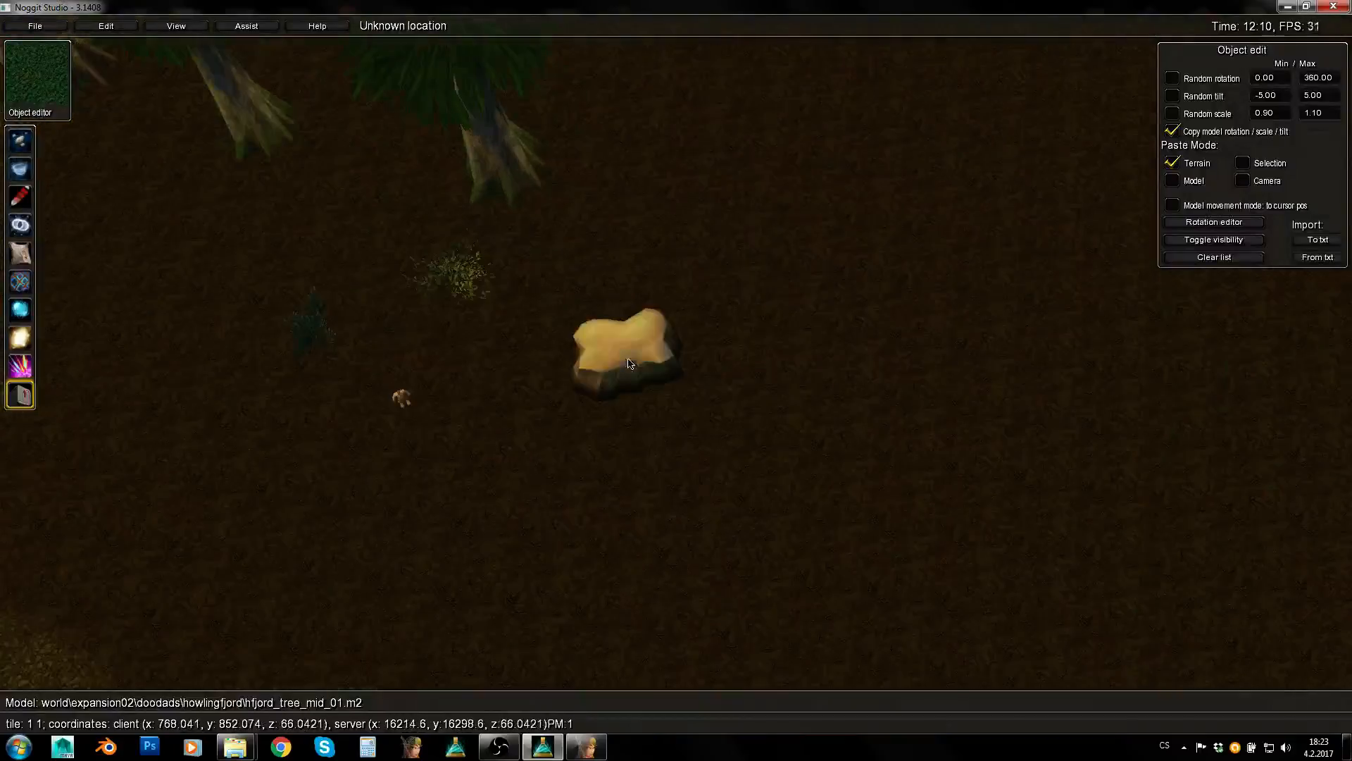
Load hfjord_forestrock_02 and hfjord_forestrock_03 from the model viewer and paste them beside the first rock
key(w)
click(586, 746)
key(alt+Tab)
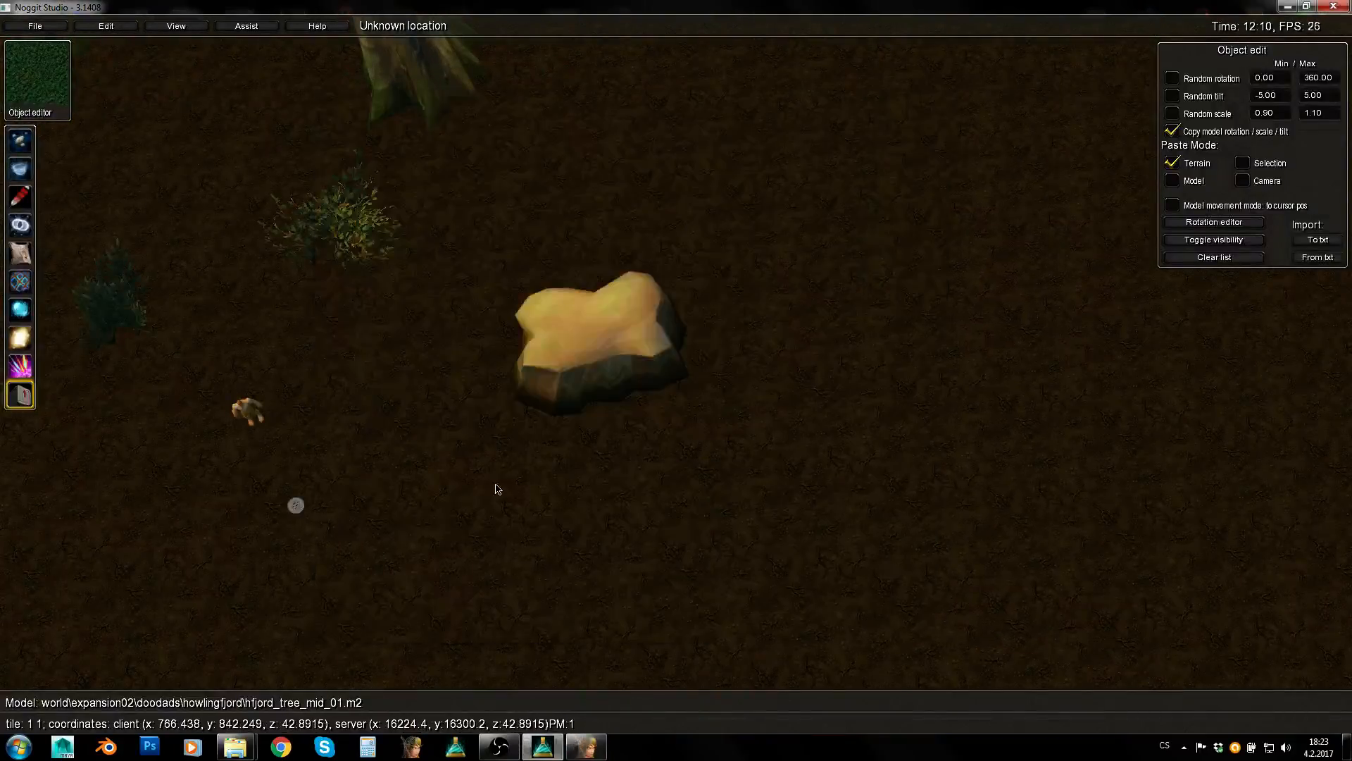
key(shift+v)
click(586, 746)
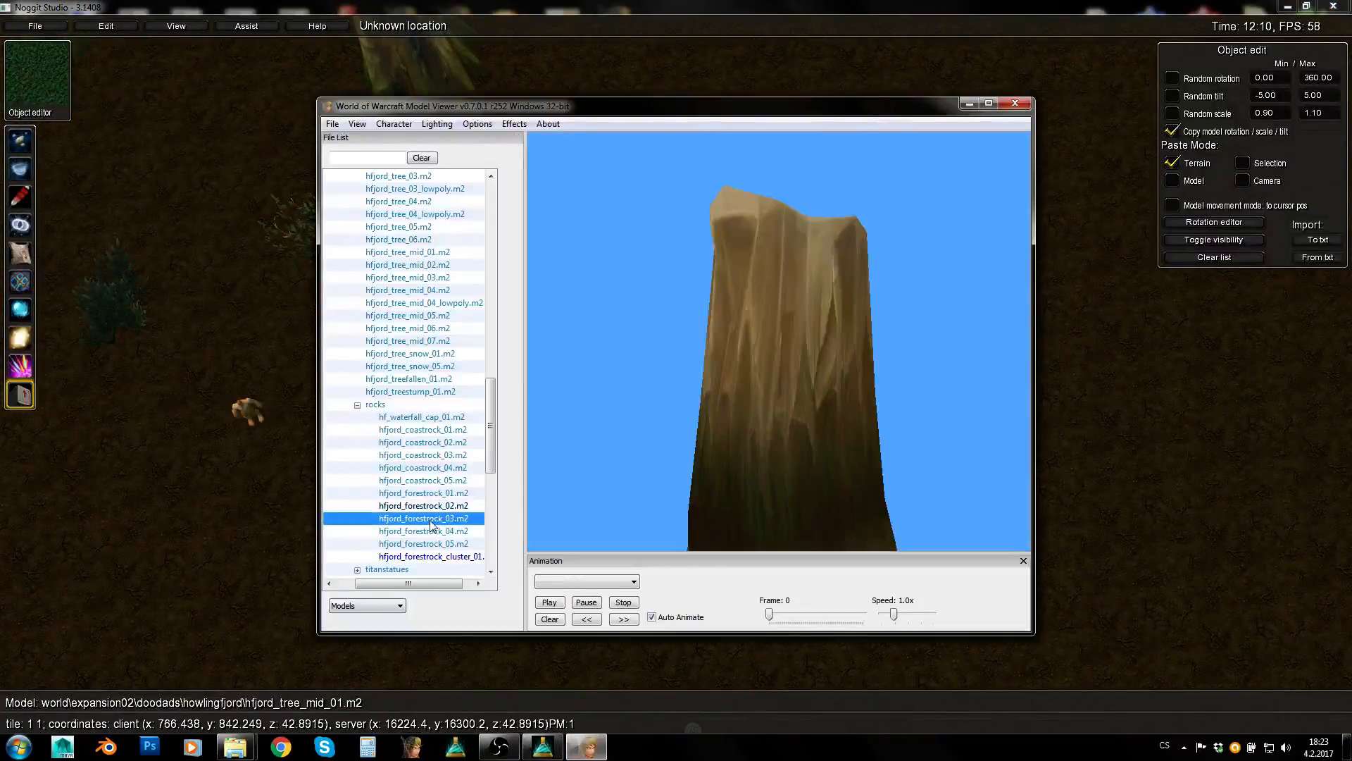
key(alt+Tab)
key(shift+v)
Load hfjord_forestrock_04 and hfjord_forestrock_05 from the model viewer and paste them at the end of the rock row
click(592, 748)
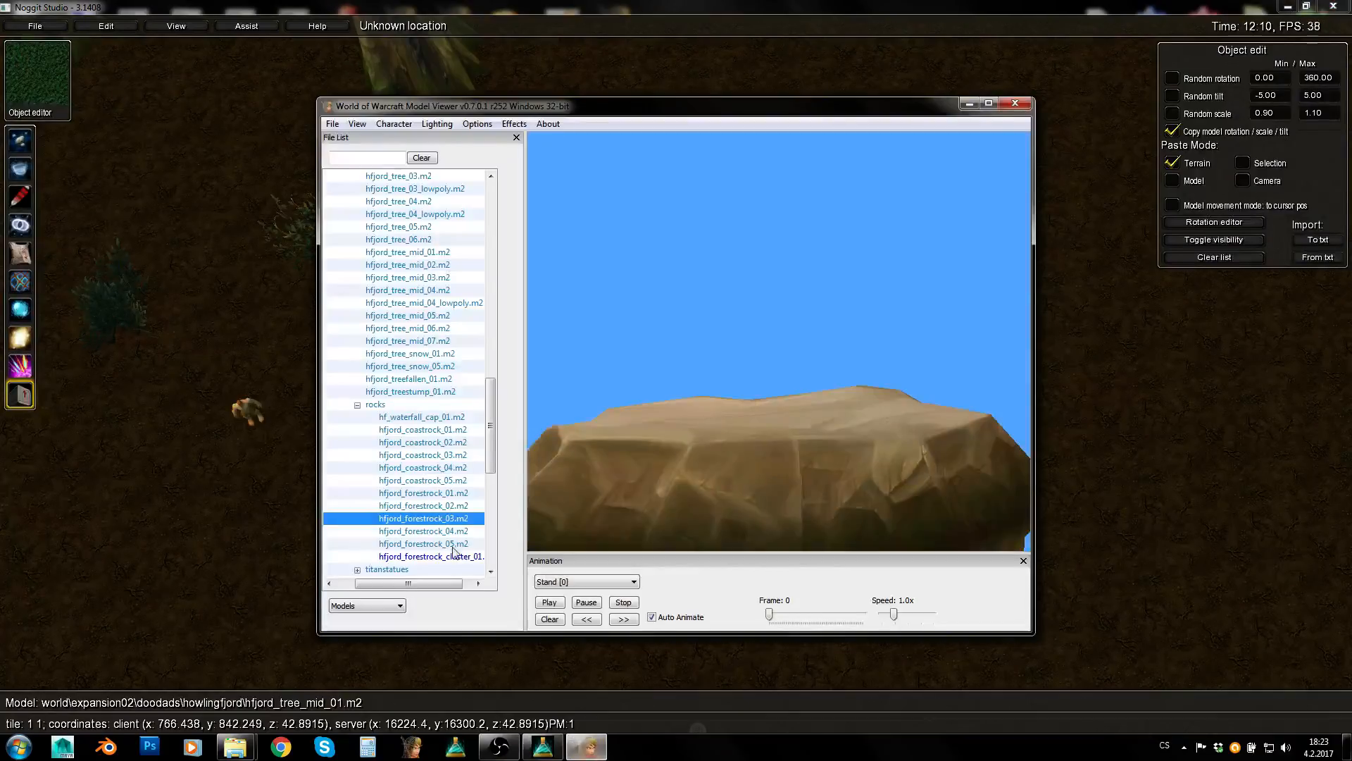
key(alt+Tab)
key(shift+v)
key(s)
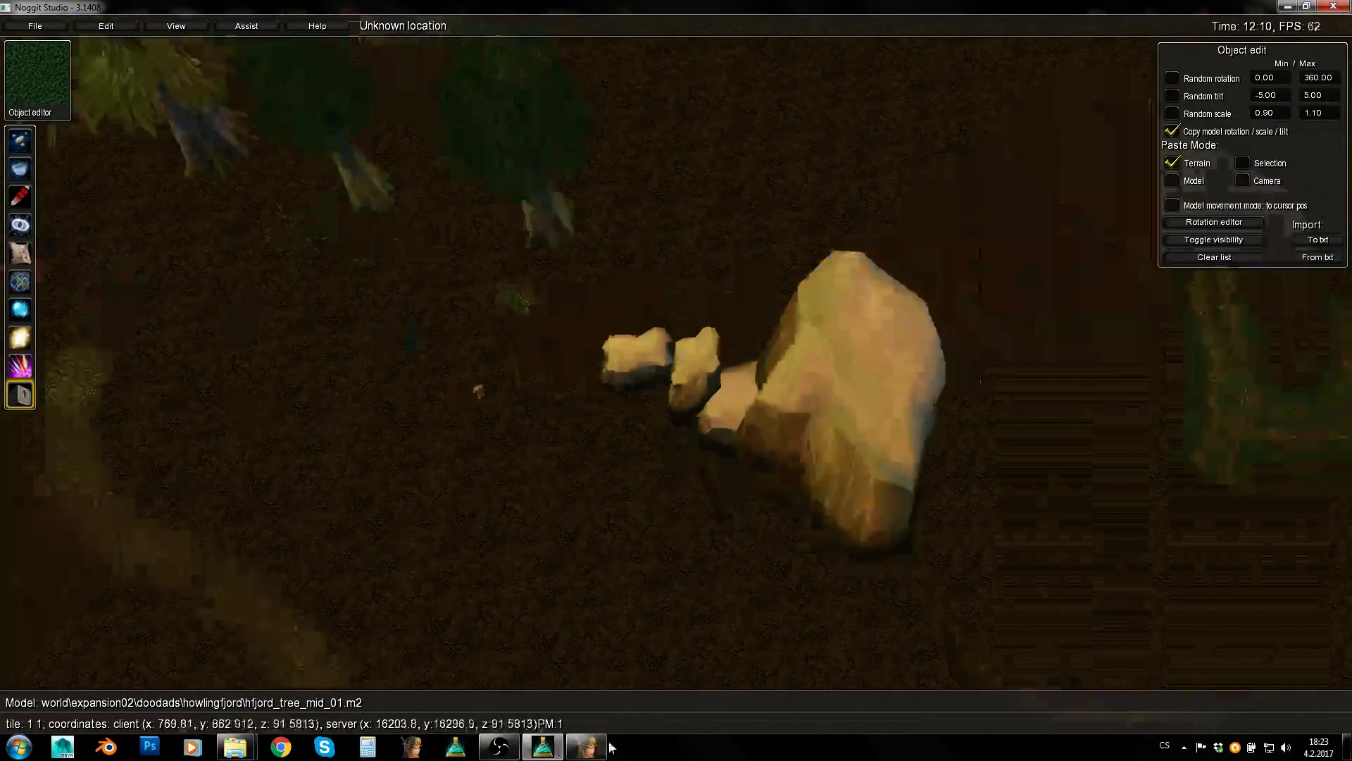
click(593, 746)
key(alt+Tab)
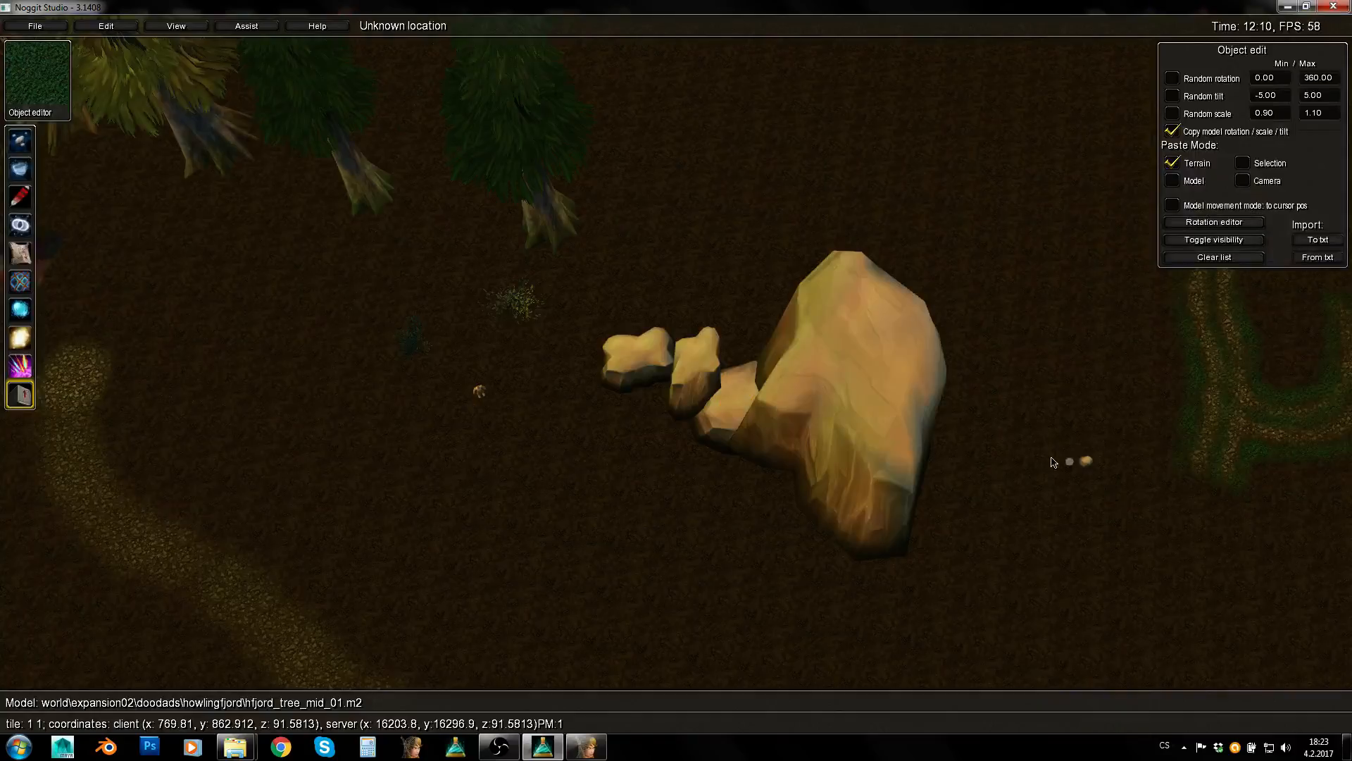
Examine the hfjord_forestrock_cluster_01 model from the side in the model viewer
click(586, 746)
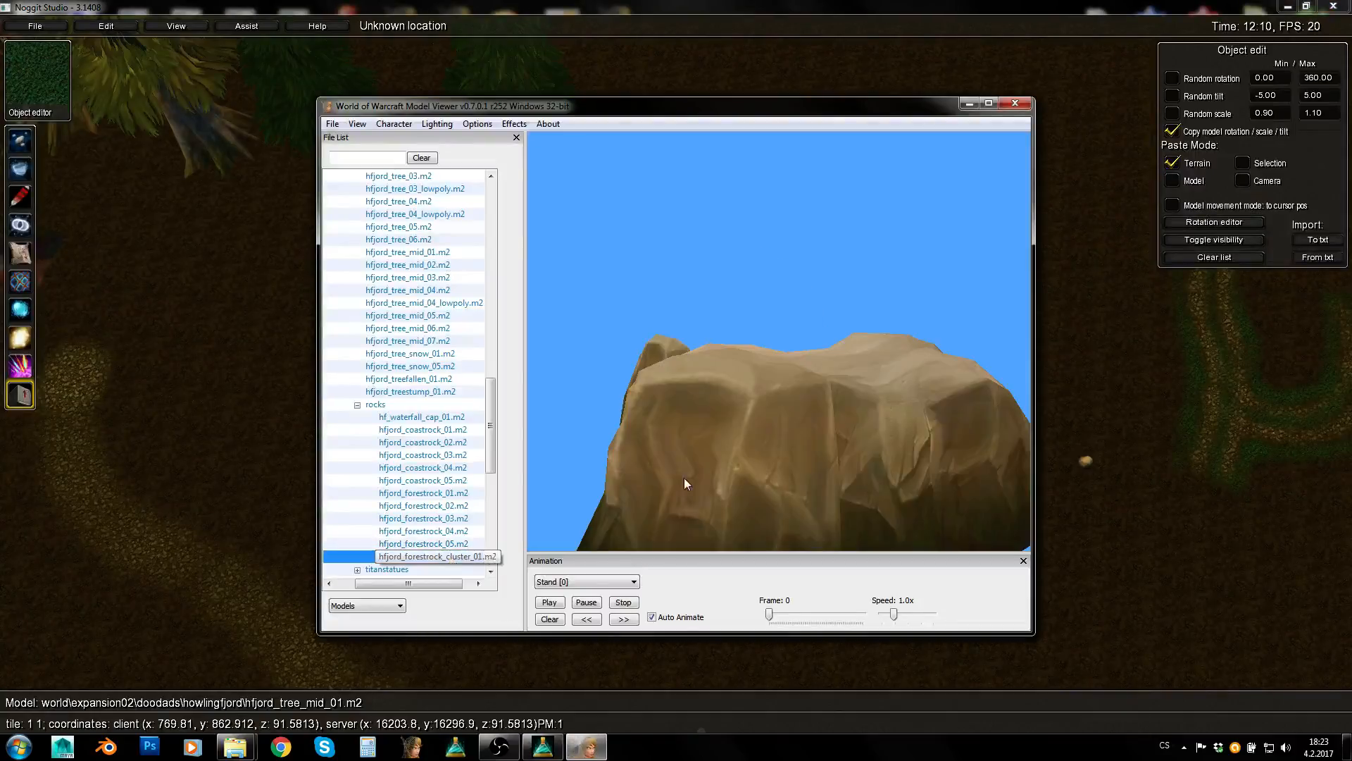
drag(932, 465, 909, 395)
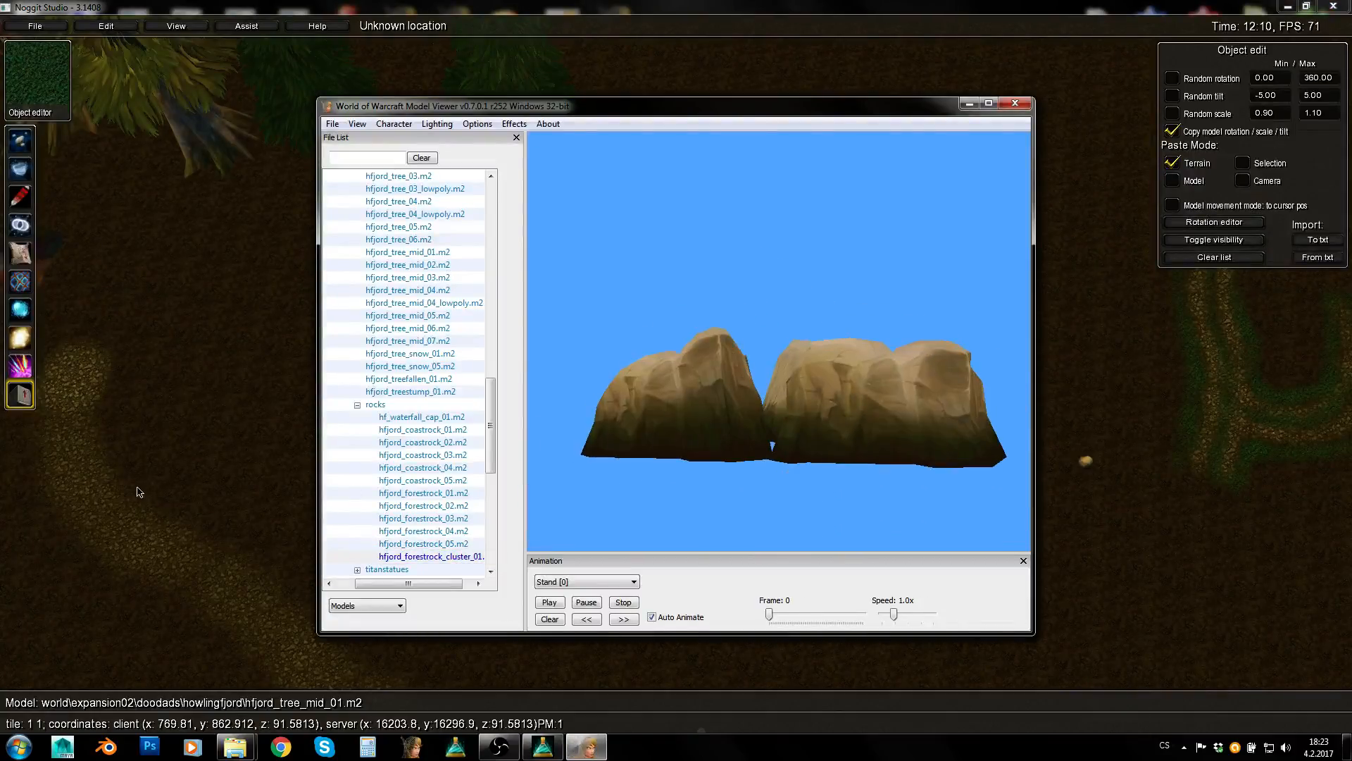
key(alt+Tab)
Move the large hfjord_forestrock_04 rock away from the smaller rocks
key(e)
right_drag(651, 464, 713, 407)
key(e)
middle_drag(713, 407, 656, 405)
key(s)
key(q)
click(863, 454)
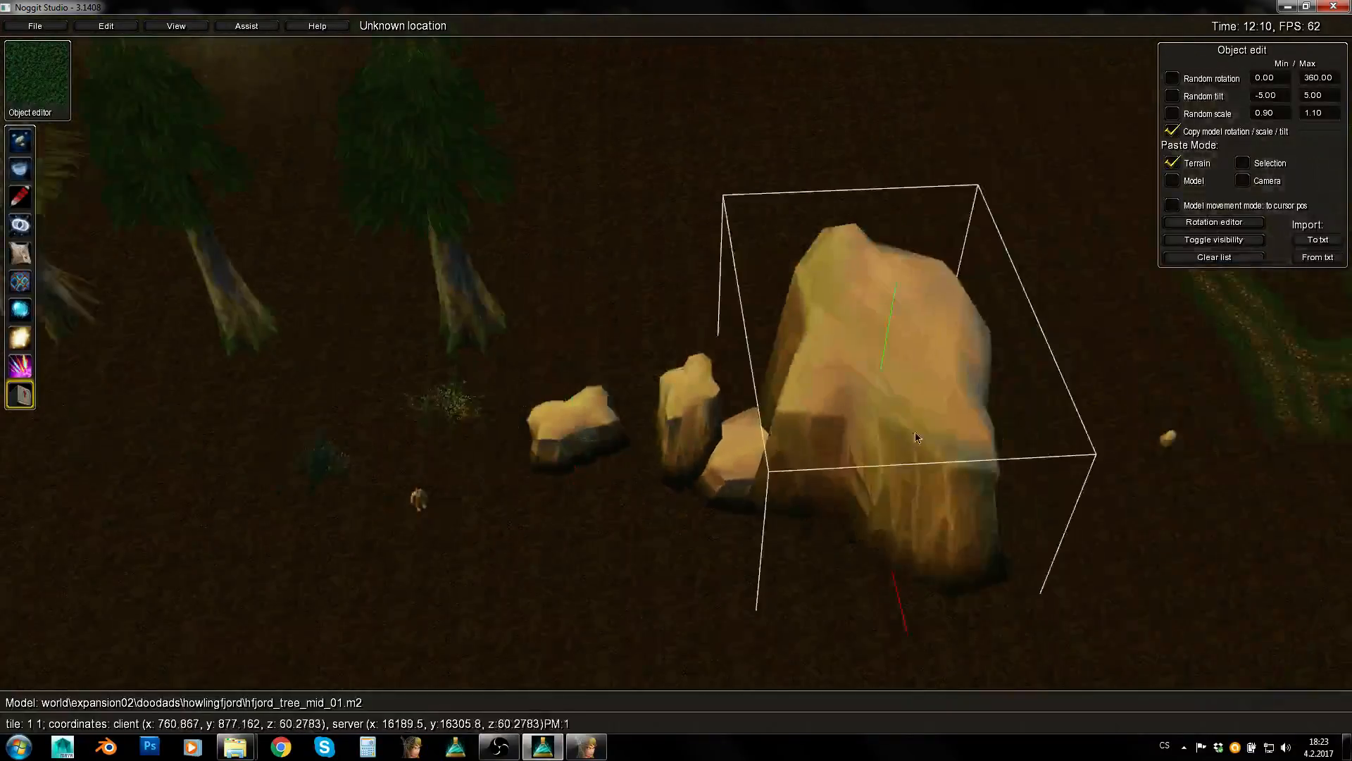
middle_drag(863, 454, 933, 384)
ctrl+drag(933, 383, 874, 415)
Space out the three smaller rocks so they stand apart in a row
click(577, 445)
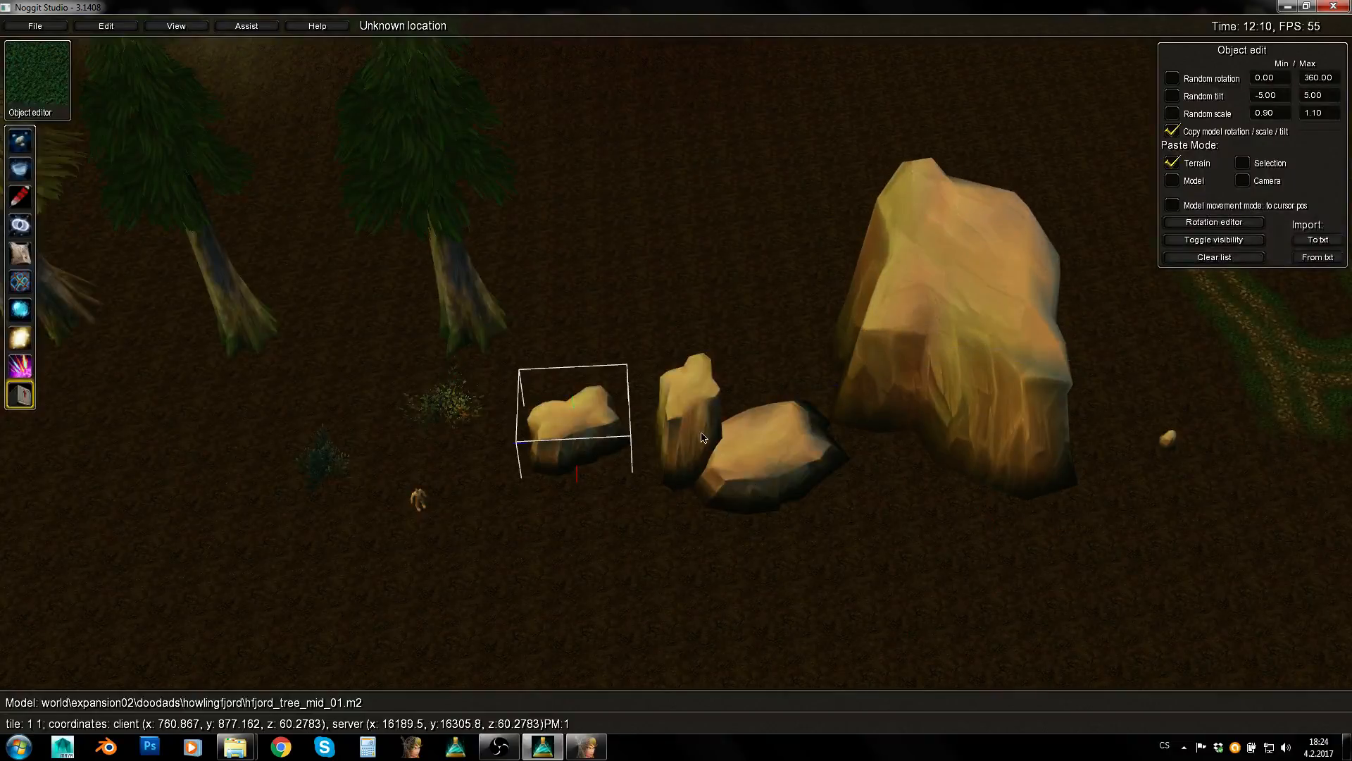
middle_drag(596, 440, 559, 429)
middle_drag(667, 424, 640, 406)
click(763, 473)
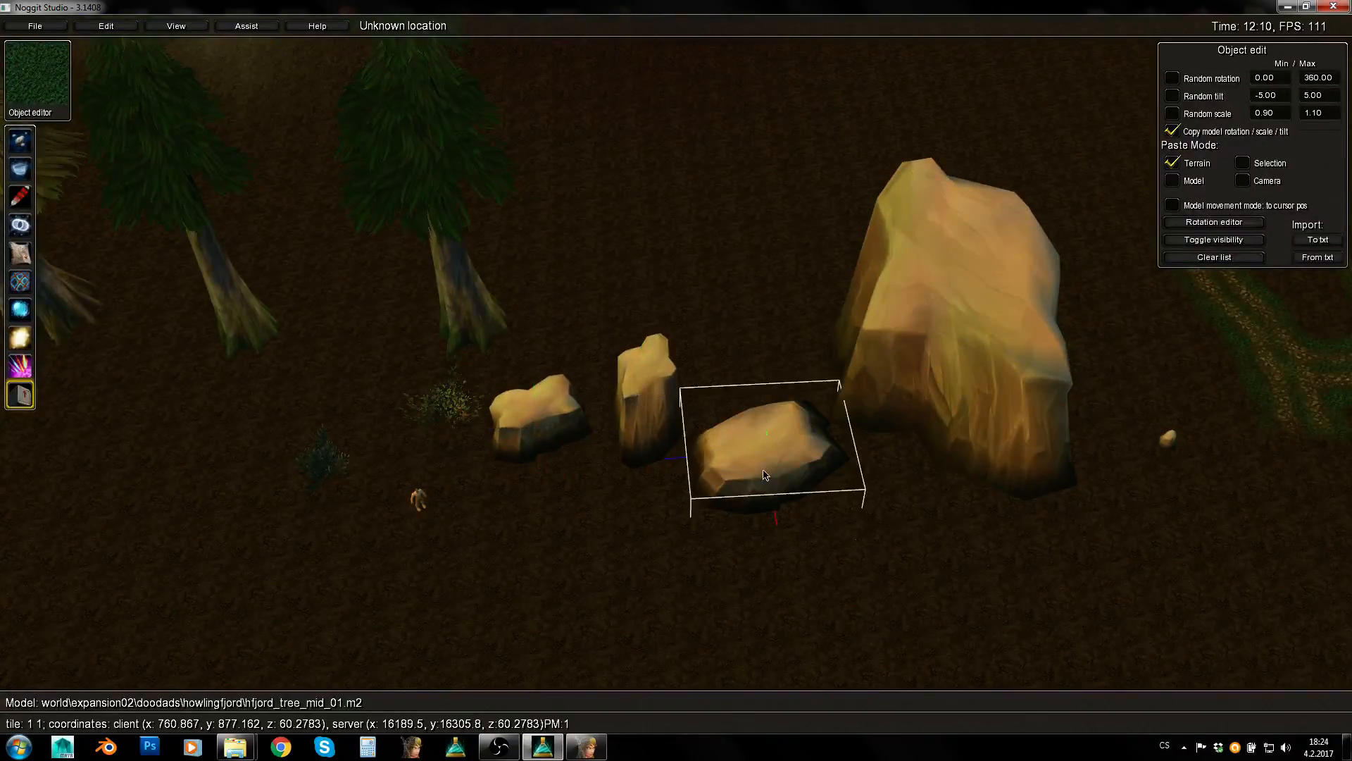
middle_drag(764, 474, 759, 414)
Scale down the large rock and set it on the ground, then enlarge the tiny hfjord_forestrock_05 rock
click(926, 347)
alt+middle_drag(927, 347, 1014, 537)
key(Page_Down)
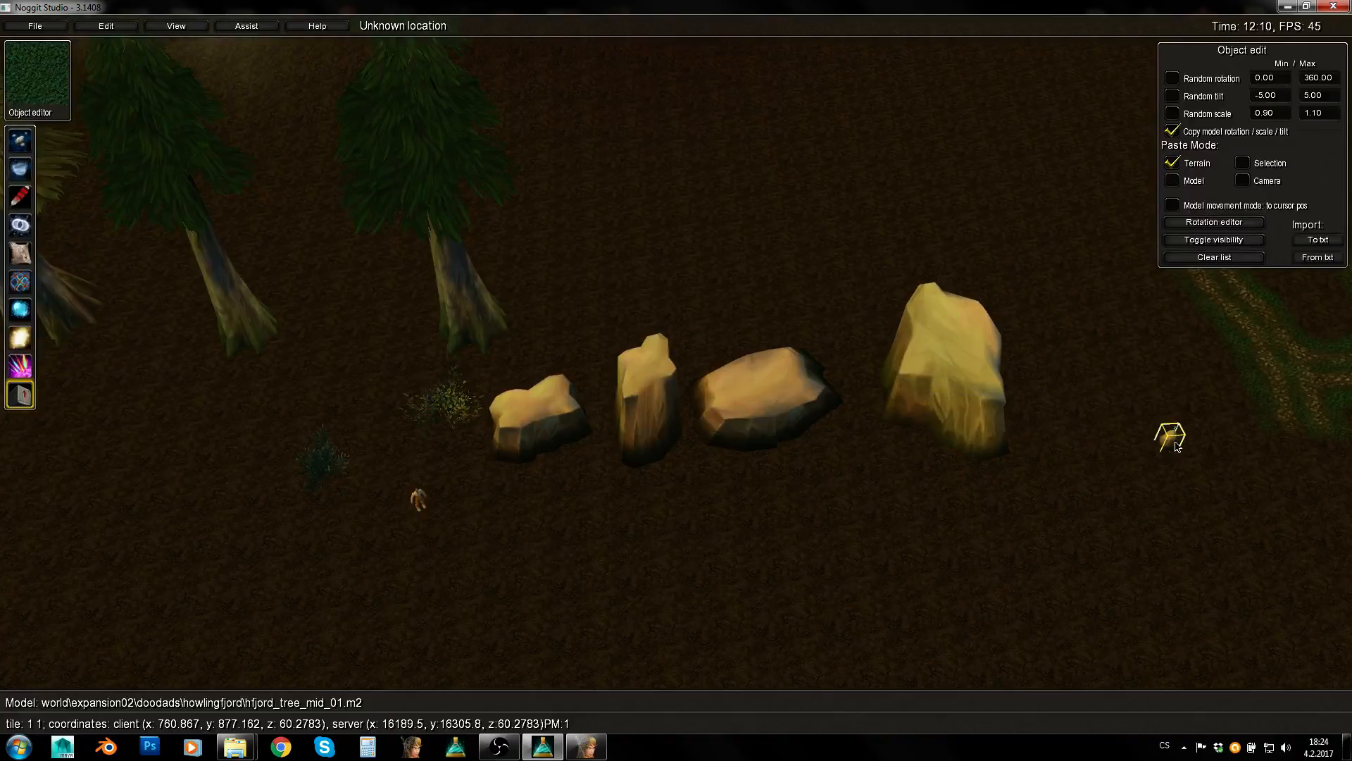
alt+middle_drag(1068, 393, 1070, 359)
Paste a copy of the hfjord_forestrock_01 rock in front of the original and rotate it to a different angle
right_drag(983, 381, 701, 309)
key(w)
key(ctrl+v)
ctrl+drag(713, 421, 808, 566)
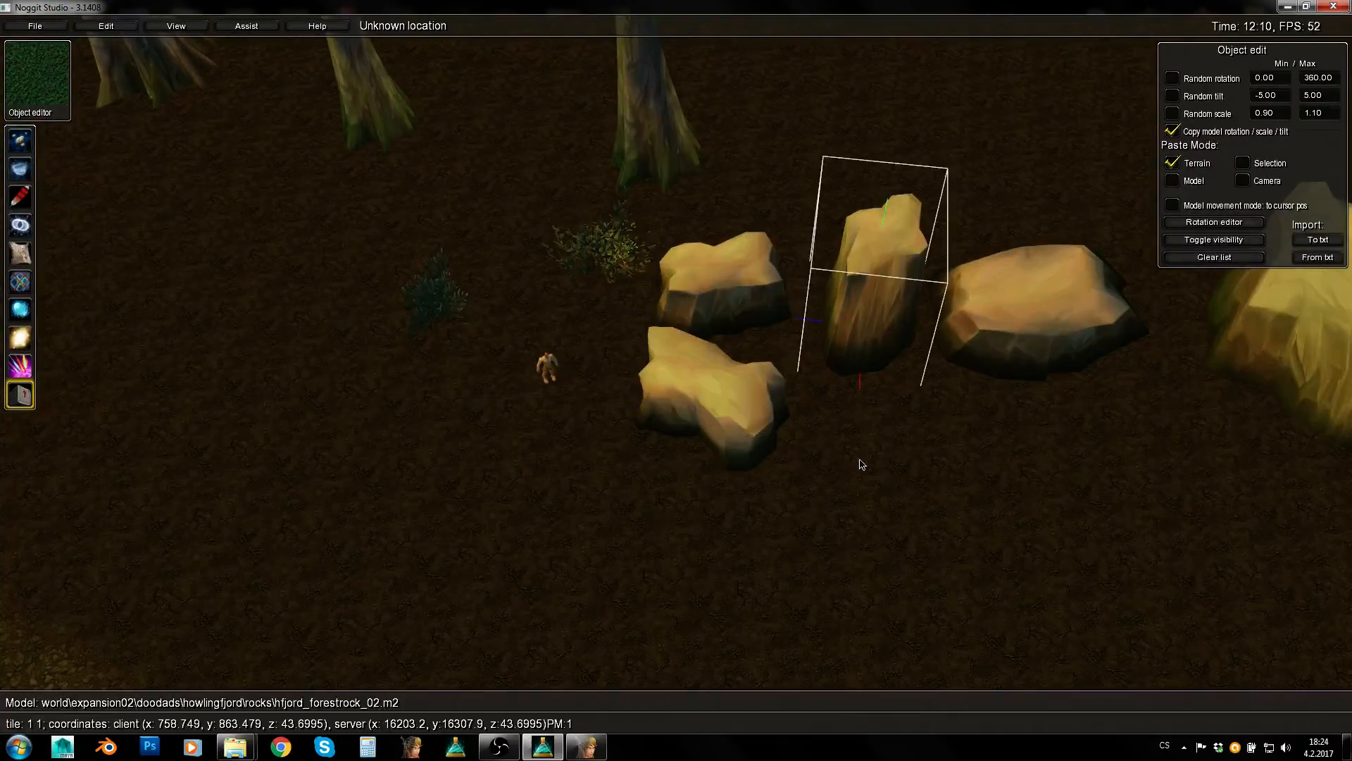
Paste a copy of hfjord_forestrock_02 in front of the original and rotate it to show another side
key(ctrl+v)
ctrl+drag(882, 322, 904, 569)
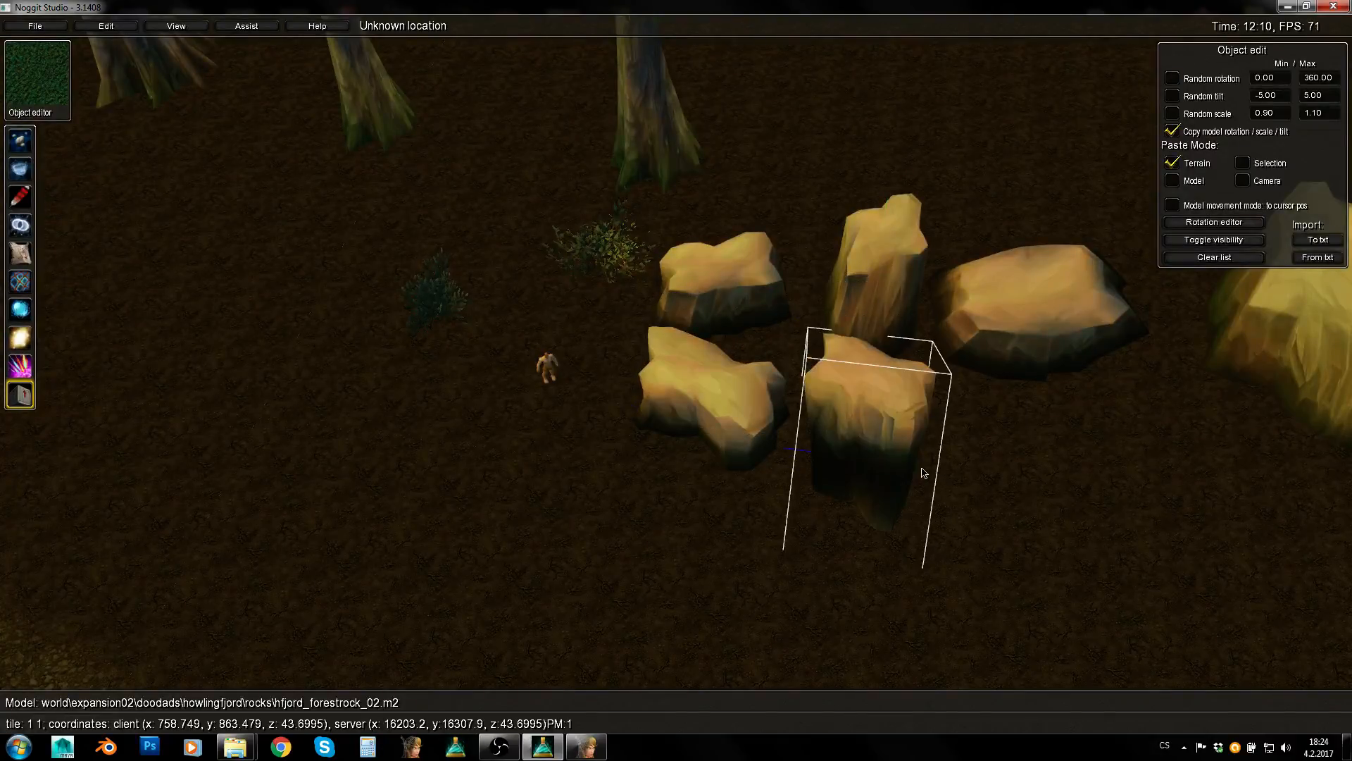
ctrl+drag(922, 468, 1024, 305)
Paste a copy of hfjord_forestrock_03 in front of the original, rotate it and adjust its position
key(ctrl+v)
click(1028, 421)
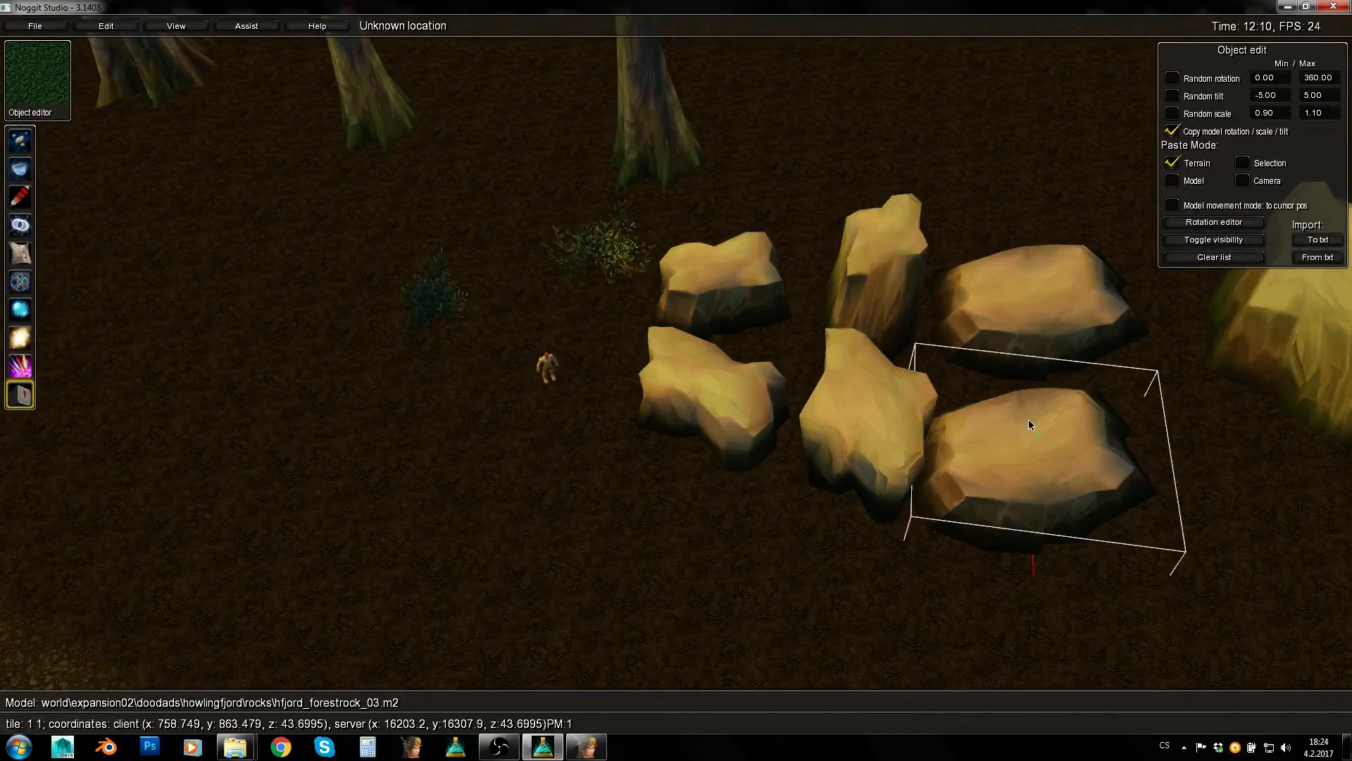
ctrl+drag(1028, 421, 1102, 741)
ctrl+drag(1088, 479, 1094, 484)
middle_drag(1095, 484, 1091, 502)
key(d)
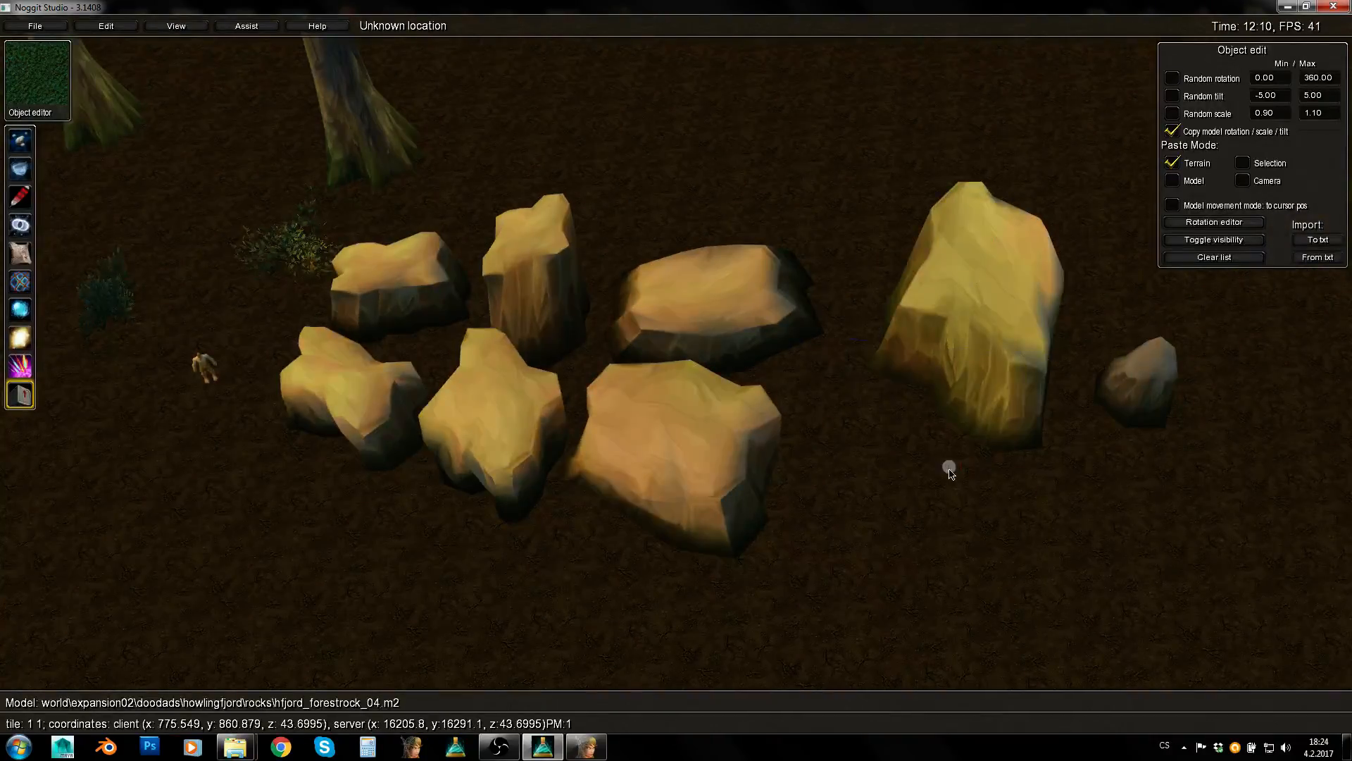
Paste a copy of the large hfjord_forestrock_04 in front of the original, rotate it and shift it into the row
key(ctrl+v)
click(925, 473)
ctrl+drag(927, 519, 954, 469)
middle_drag(954, 469, 934, 422)
Paste a copy of the small hfjord_forestrock_05 in front of the original and rotate it to vary its shape
click(1130, 402)
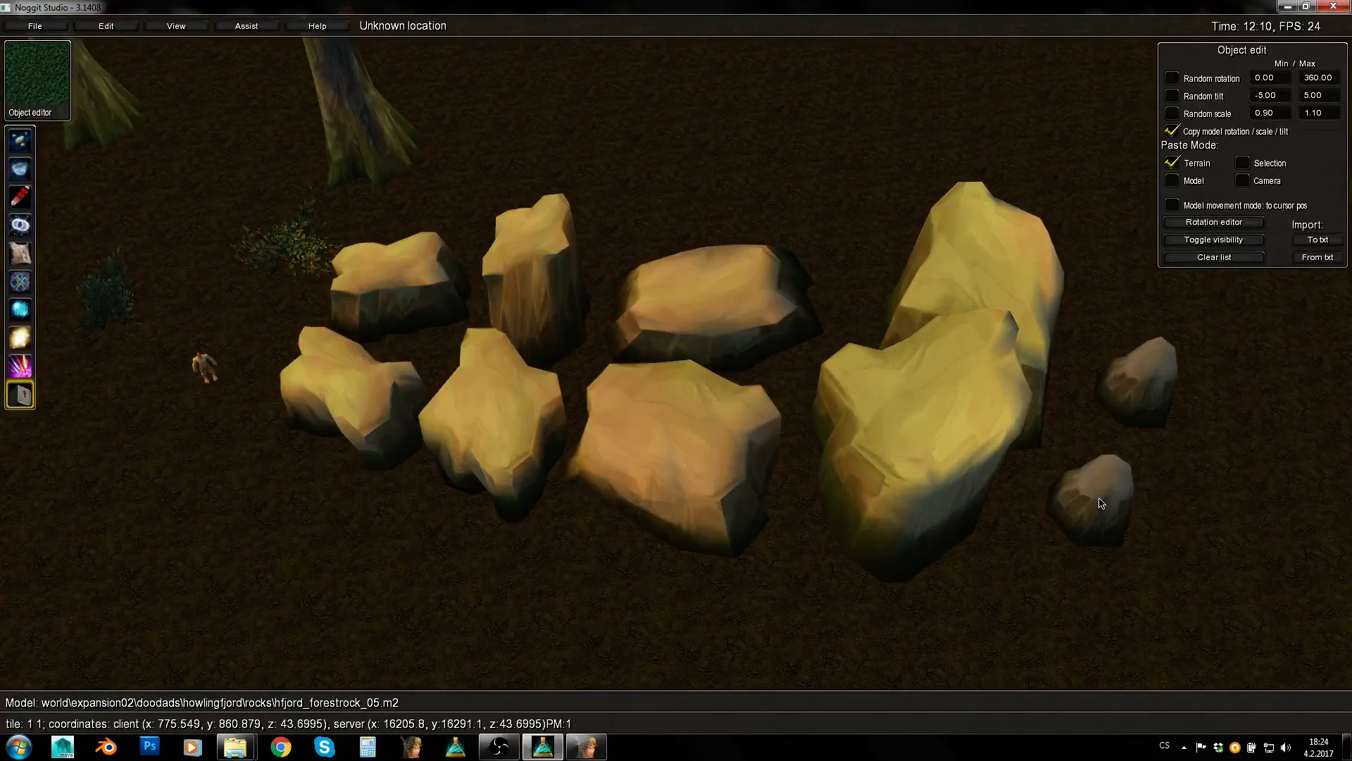
ctrl+drag(1088, 656, 1096, 589)
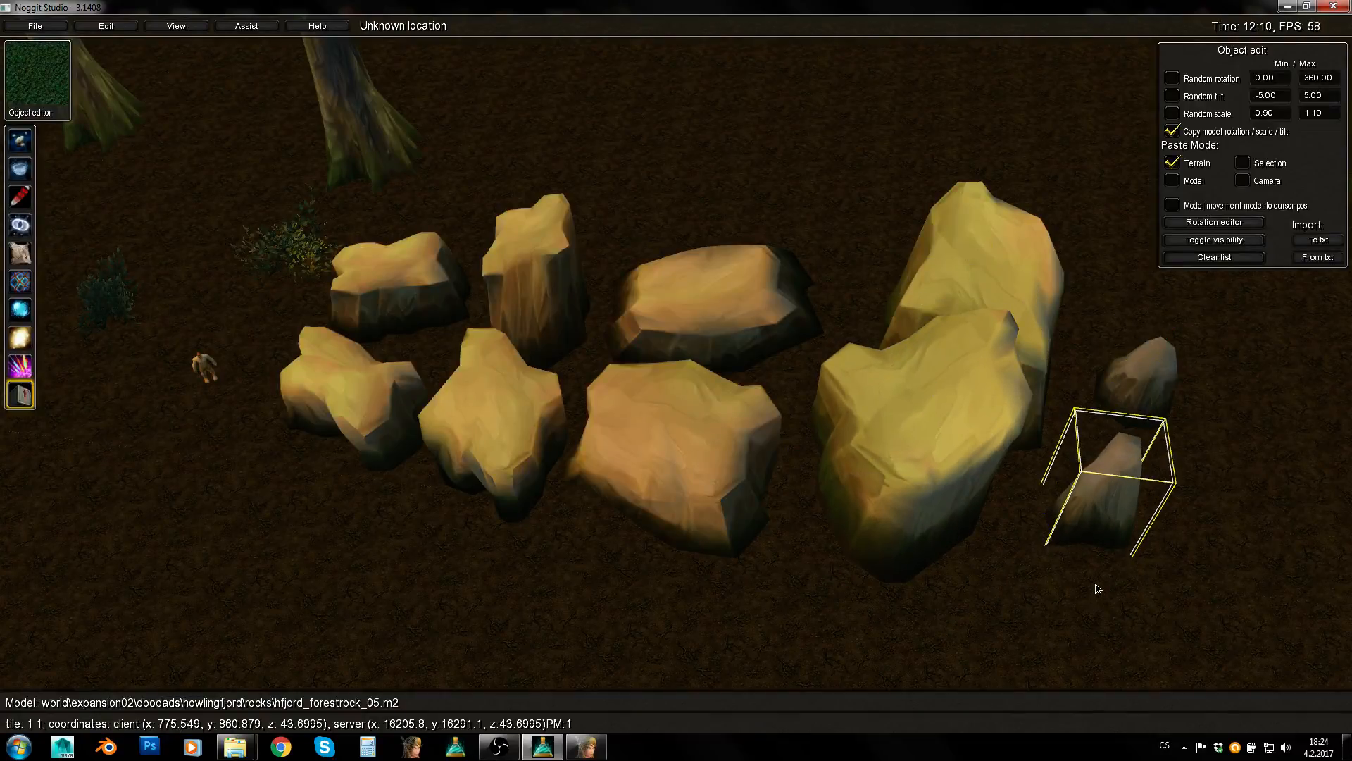
click(1096, 589)
key(s)
right_drag(1088, 546, 660, 543)
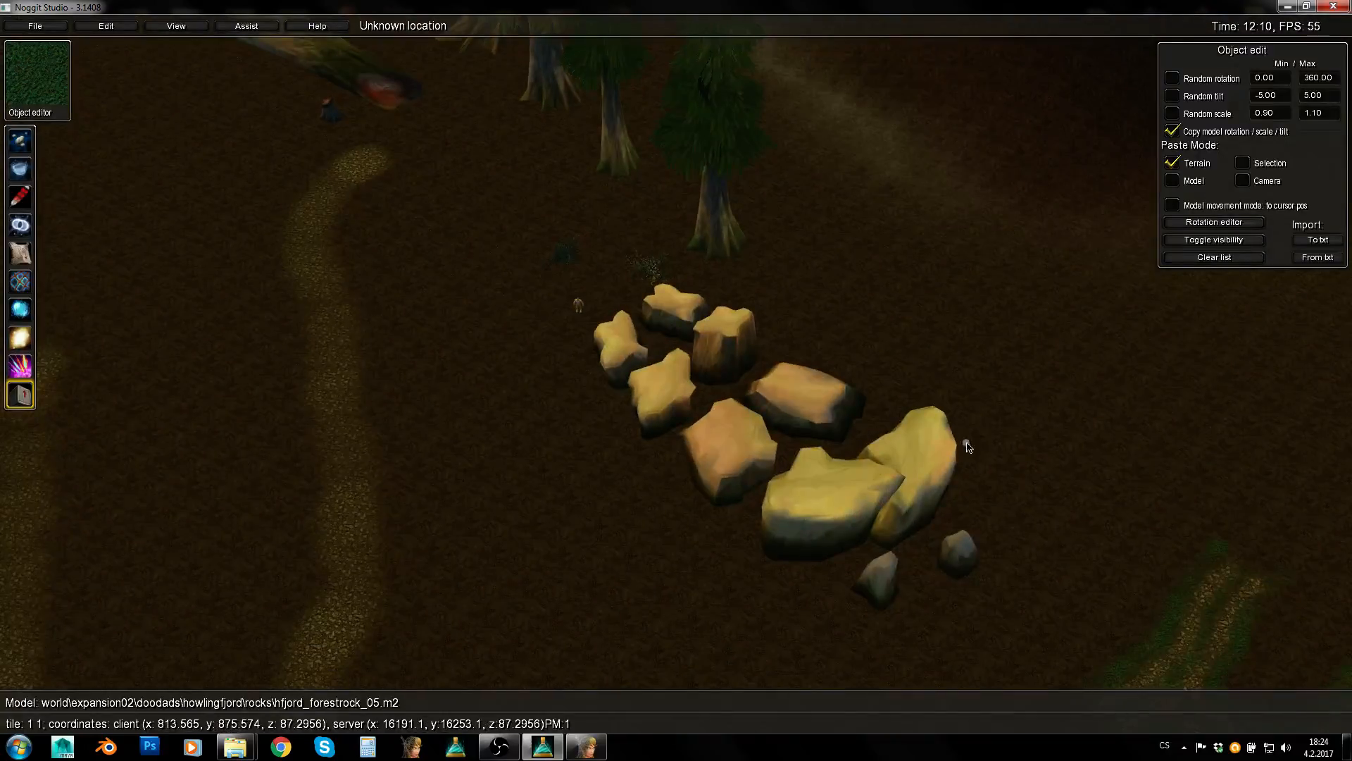
Paste a copy of hfjord_forestrock_02 on the open ground away from the rock row and enlarge it
right_drag(1121, 503, 1020, 396)
right_drag(1133, 486, 683, 294)
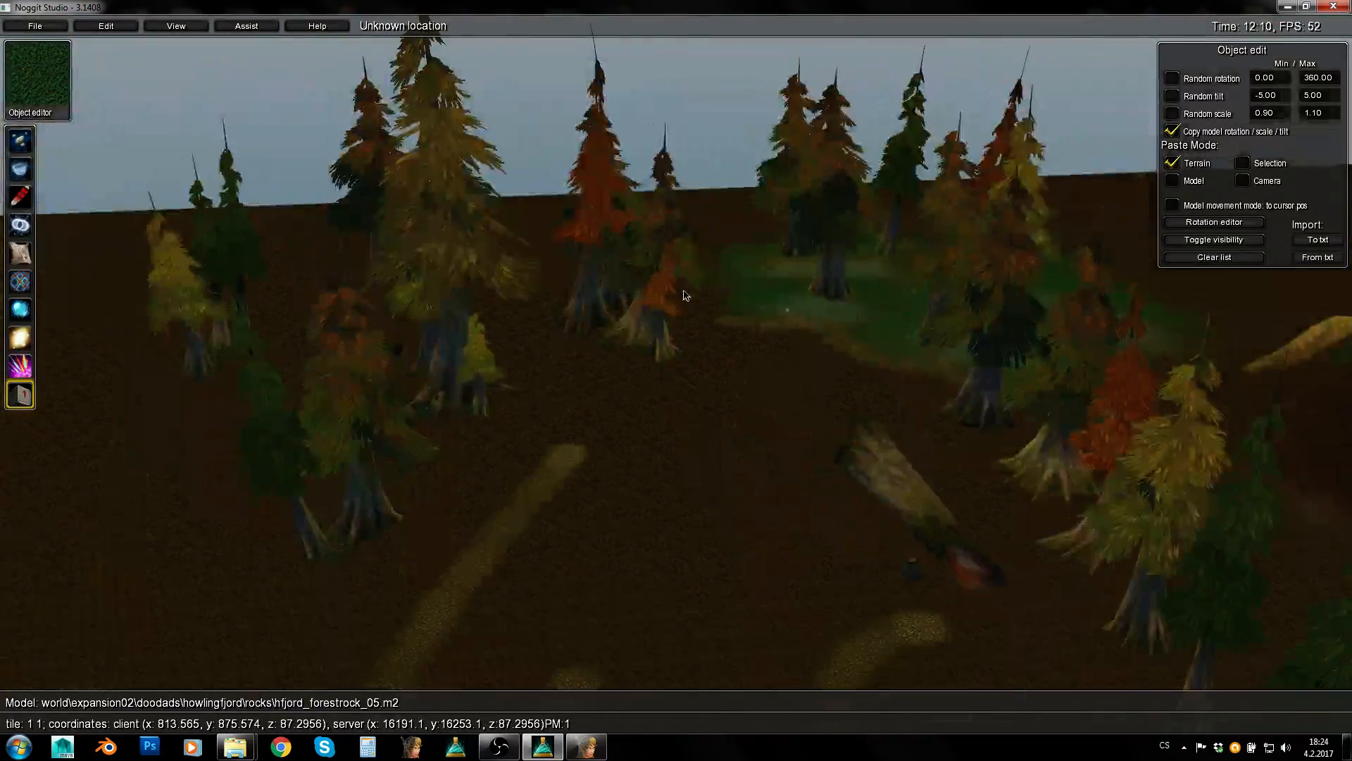
right_drag(607, 426, 815, 505)
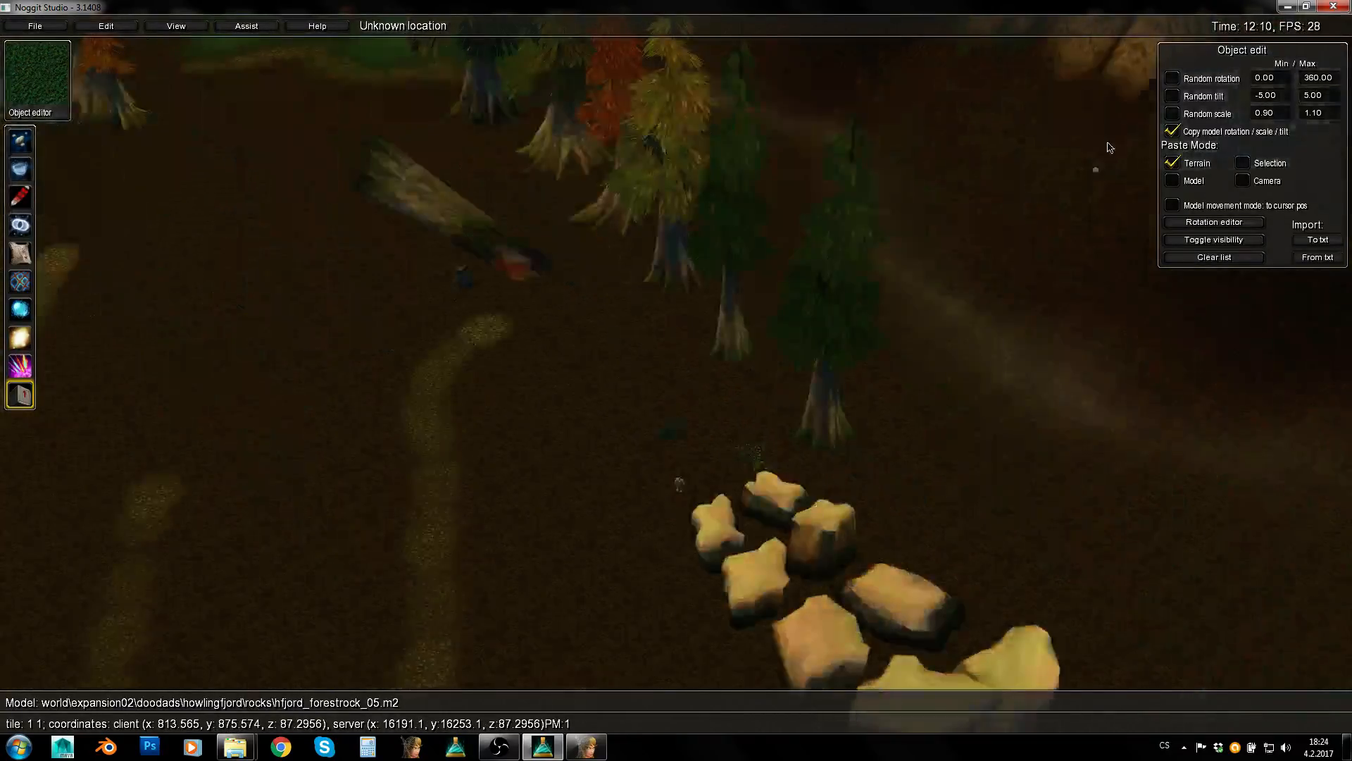
right_drag(815, 455, 673, 426)
key(w)
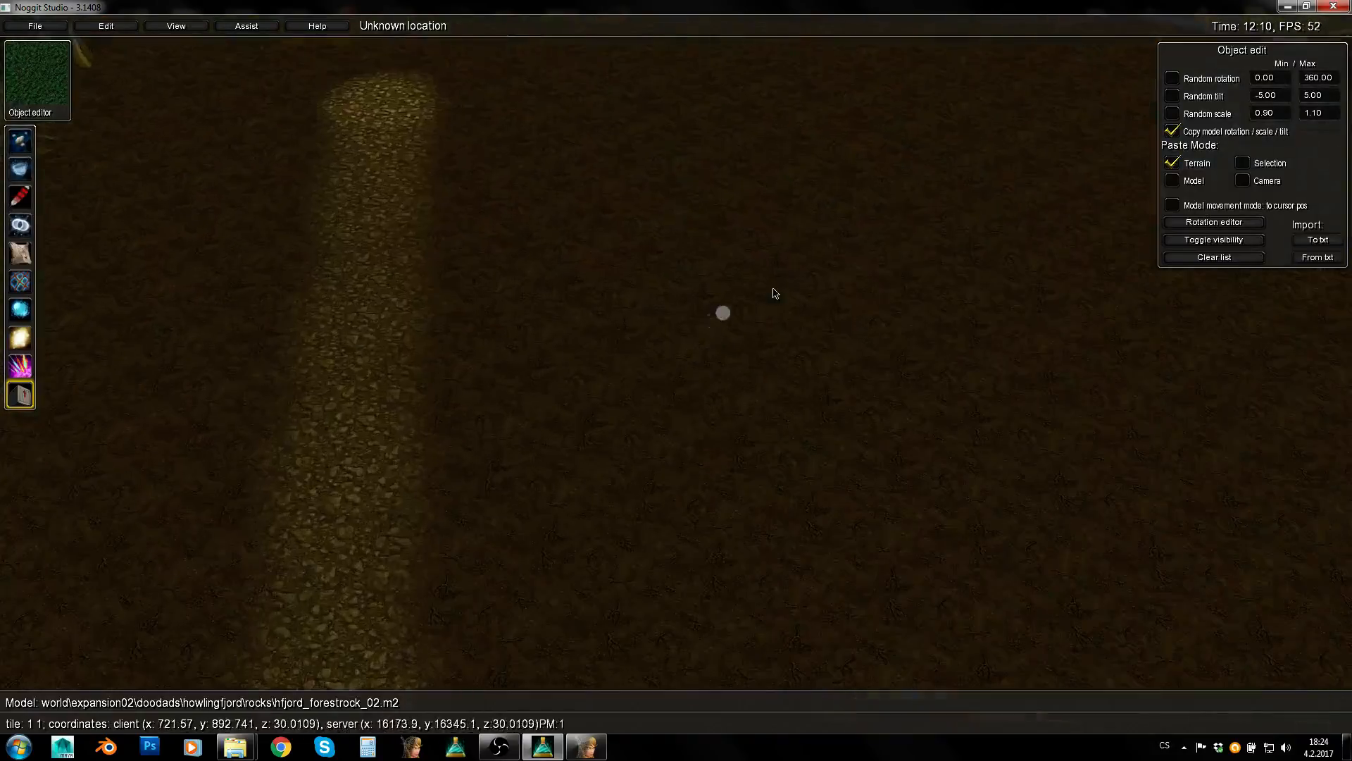
key(ctrl+v)
alt+middle_drag(772, 340, 815, 299)
Paste a copy of hfjord_forestrock_01 against the enlarged rock, rotate it and adjust its position
key(s)
key(d)
right_drag(782, 387, 902, 377)
key(s)
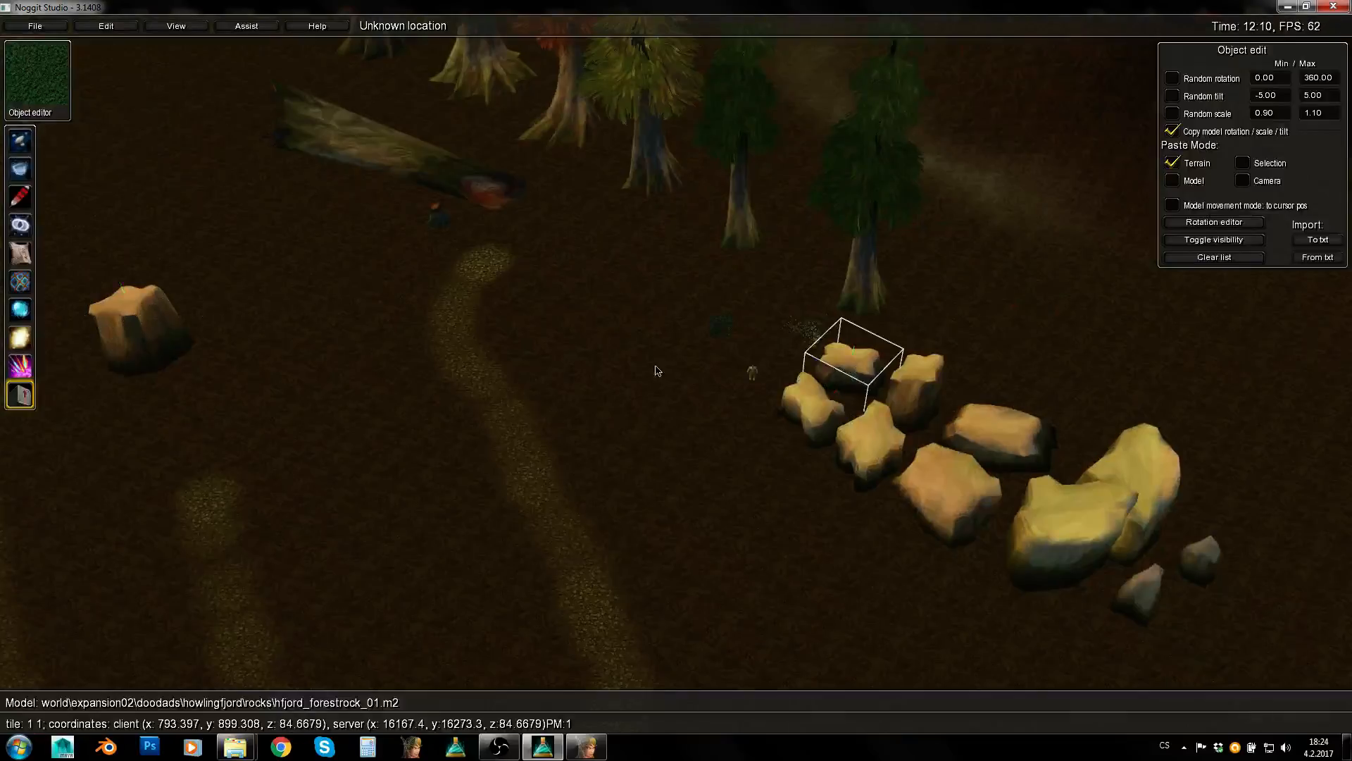
key(a)
key(w)
right_drag(682, 371, 613, 356)
key(ctrl+v)
click(649, 390)
shift+right_drag(698, 402, 506, 405)
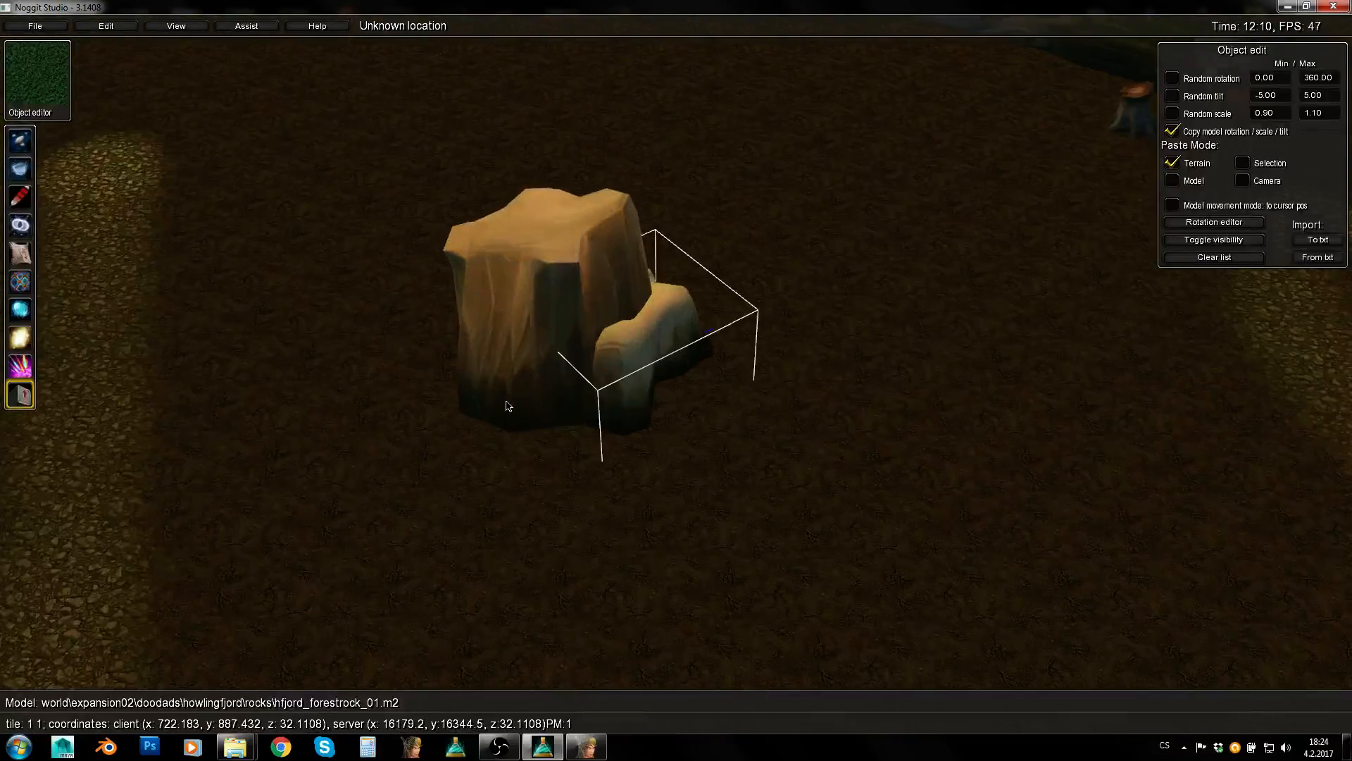
middle_drag(636, 395, 653, 423)
Copy another rock from the row, paste it against the new pile, and rotate, resize and shift it into place
key(s)
right_drag(670, 433, 1025, 315)
click(1049, 240)
key(ctrl+c)
right_drag(1049, 240, 797, 417)
key(w)
key(ctrl+v)
click(819, 332)
middle_drag(819, 332, 948, 410)
shift+right_drag(948, 411, 888, 415)
alt+middle_drag(888, 415, 936, 475)
shift+right_drag(935, 474, 878, 450)
middle_drag(878, 450, 889, 451)
right_drag(888, 451, 965, 423)
Paste a copy of hfjord_forestrock_03 beside the tall rock in the pile and rotate it to fit
key(s)
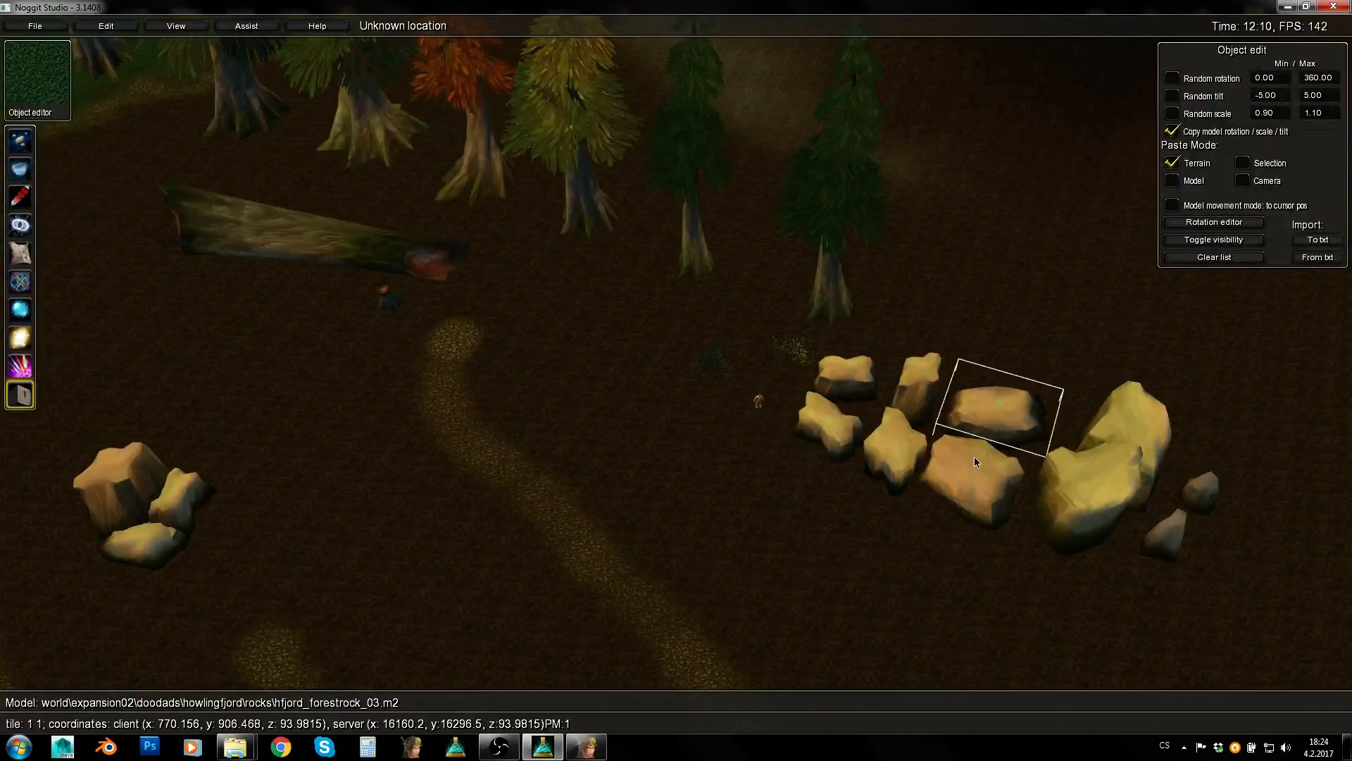
click(974, 480)
key(ctrl+c)
right_drag(623, 537, 689, 511)
key(w)
key(ctrl+v)
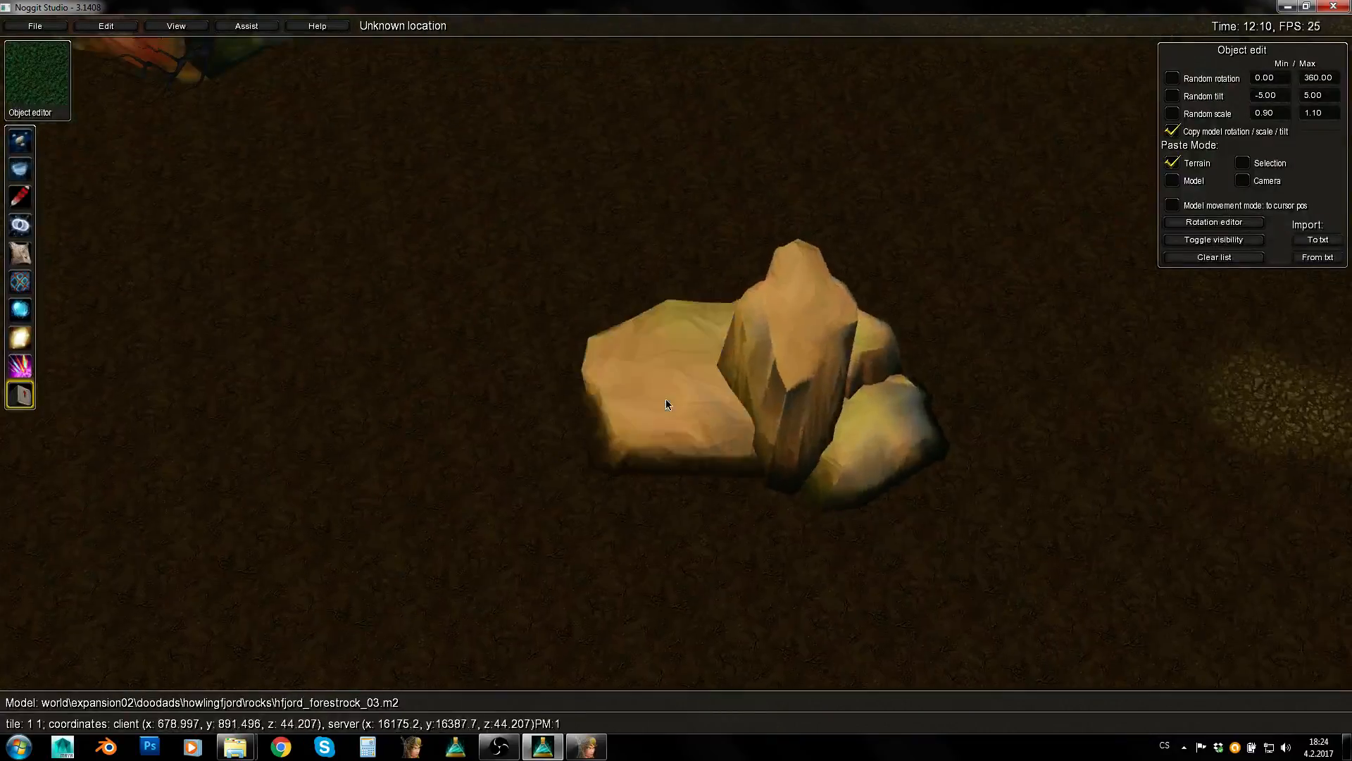
click(665, 399)
key(a)
right_drag(666, 399, 1026, 344)
key(w)
shift+drag(1026, 344, 1001, 451)
click(1056, 430)
Examine the assembled rock pile up close from several sides, checking how the stones overlap
key(s)
key(q)
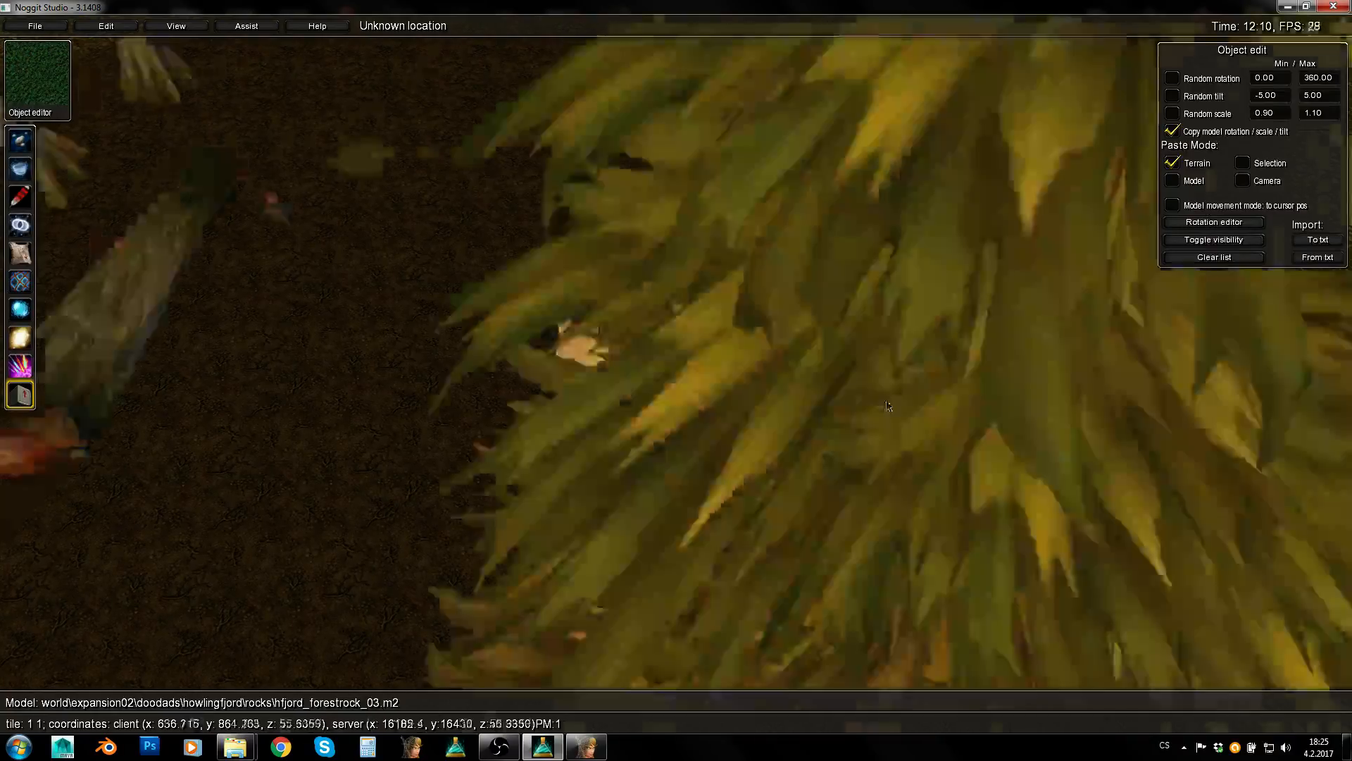
key(d)
right_drag(1056, 407, 995, 390)
key(d)
key(d)
key(w)
key(a)
right_drag(502, 374, 940, 401)
key(w)
right_drag(816, 359, 768, 281)
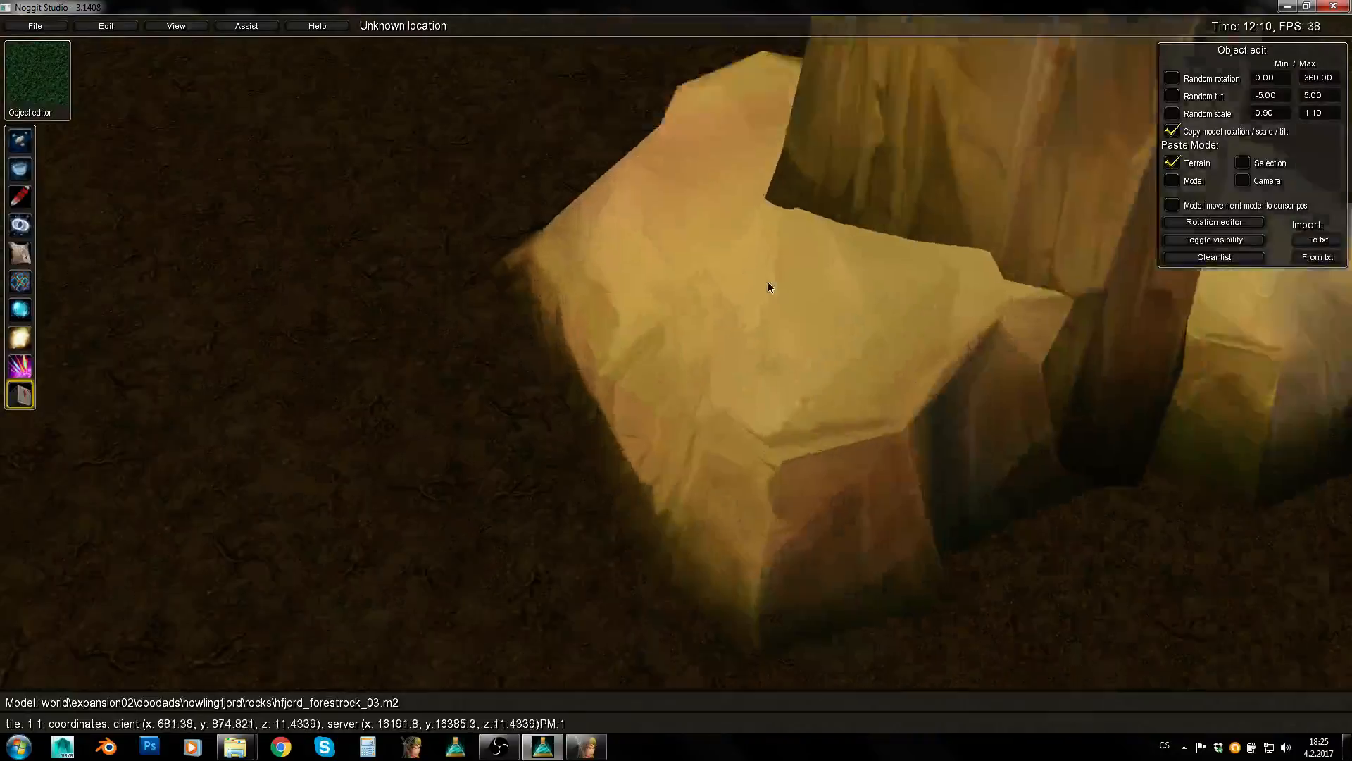
key(w)
right_drag(796, 354, 451, 517)
key(e)
key(s)
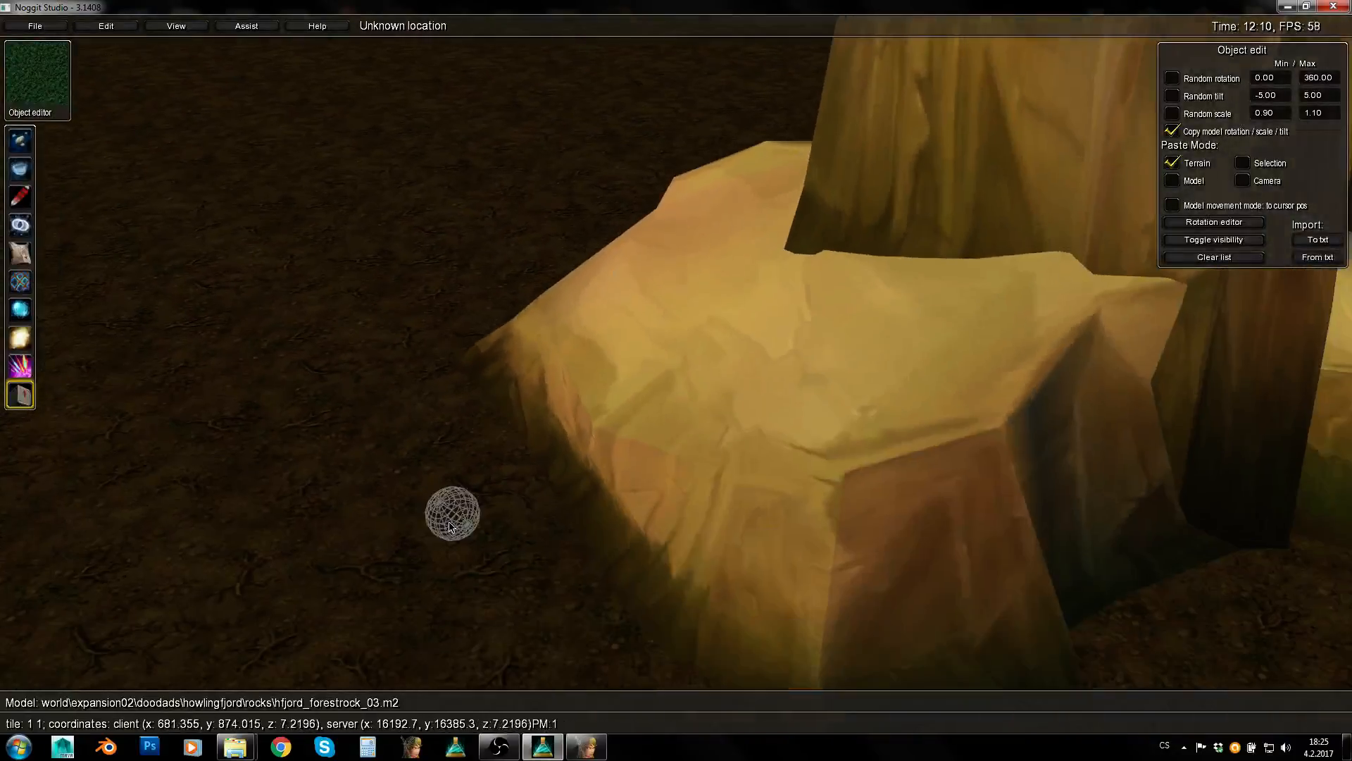
key(q)
key(d)
key(w)
right_drag(932, 243, 66, 500)
key(d)
key(w)
key(s)
right_drag(732, 493, 652, 347)
key(q)
right_drag(909, 299, 596, 416)
key(d)
key(w)
key(q)
key(s)
key(a)
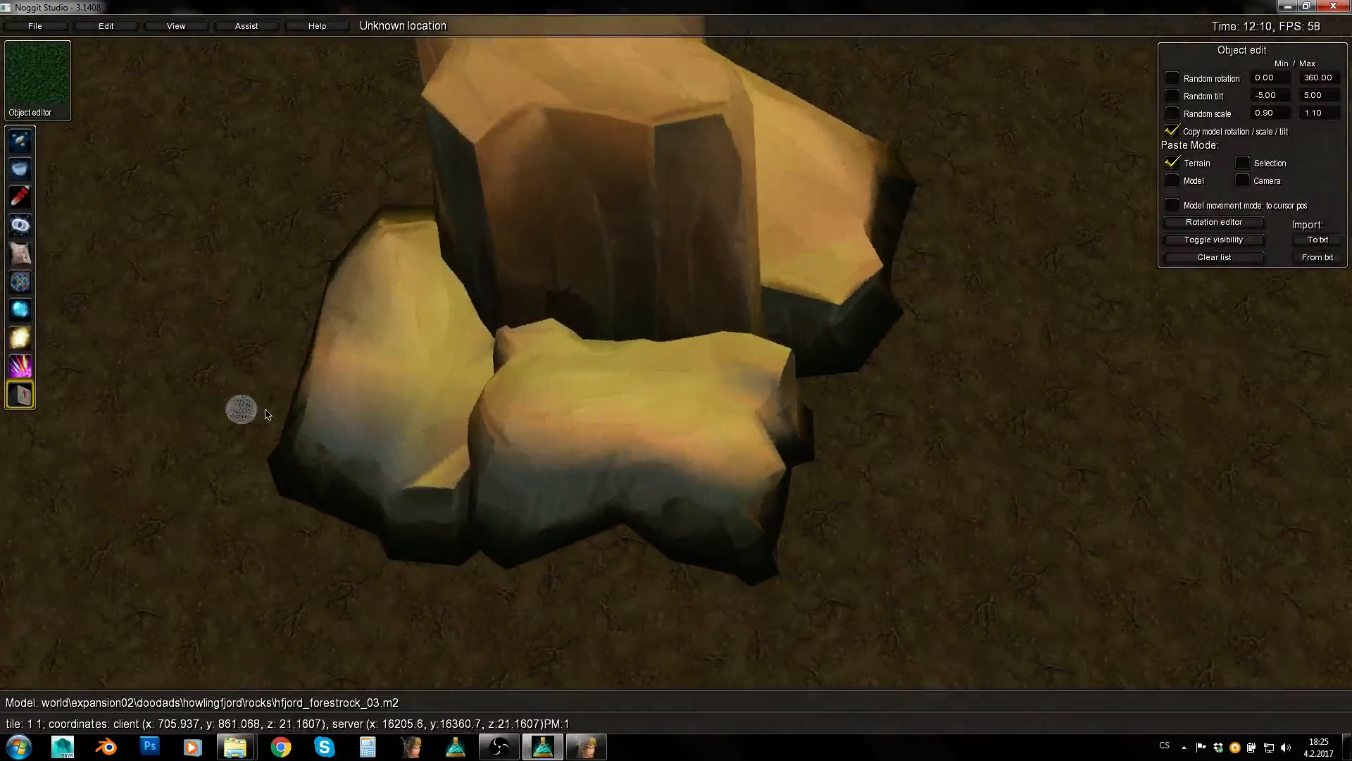
key(s)
key(a)
right_drag(265, 413, 1054, 416)
right_drag(586, 386, 1036, 401)
Enable random rotation, random tilt and random scale for pasting, and pick hfjord_bush_04 as the model to copy
key(s)
key(a)
key(s)
key(d)
key(s)
key(s)
key(w)
key(d)
right_drag(1116, 432, 935, 321)
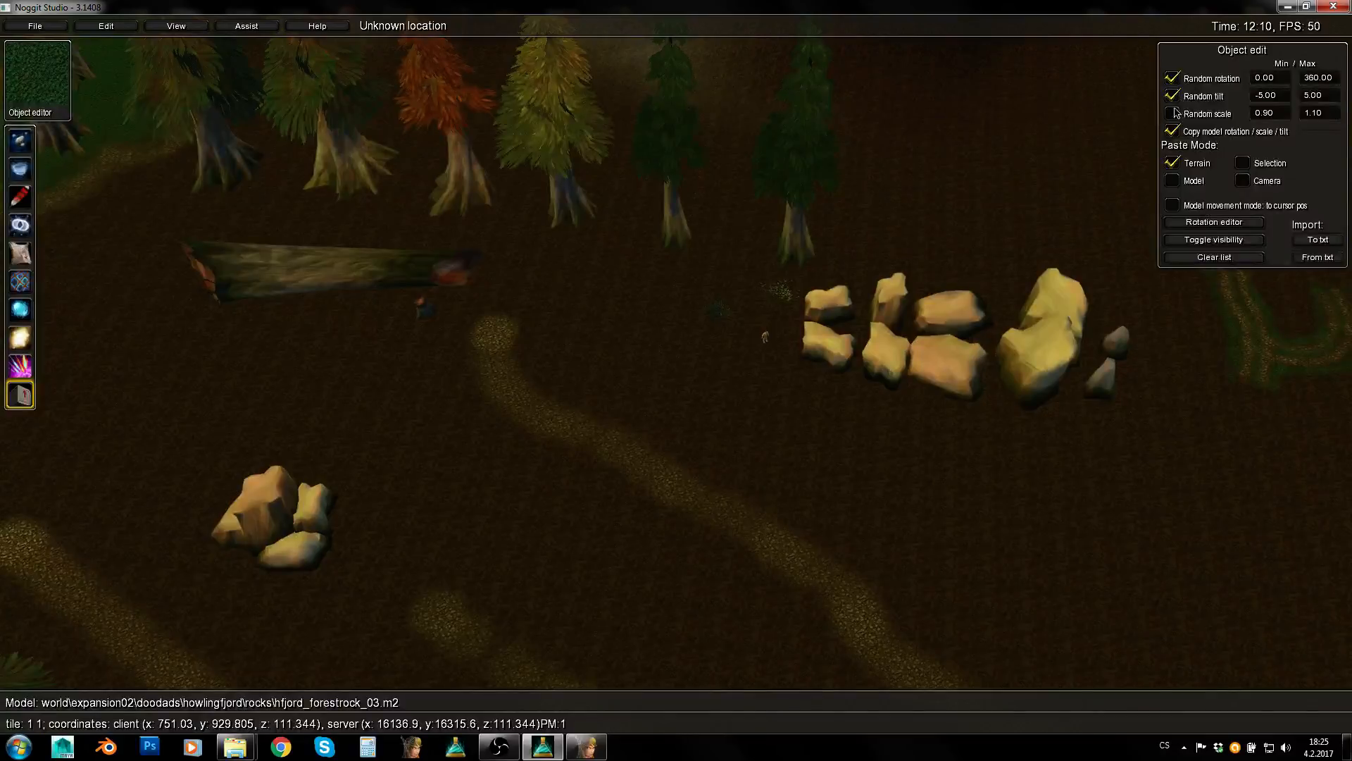
key(w)
click(816, 266)
Paste the first copy of hfjord_bush_04 at the edge of the rock pile
right_drag(735, 342, 374, 402)
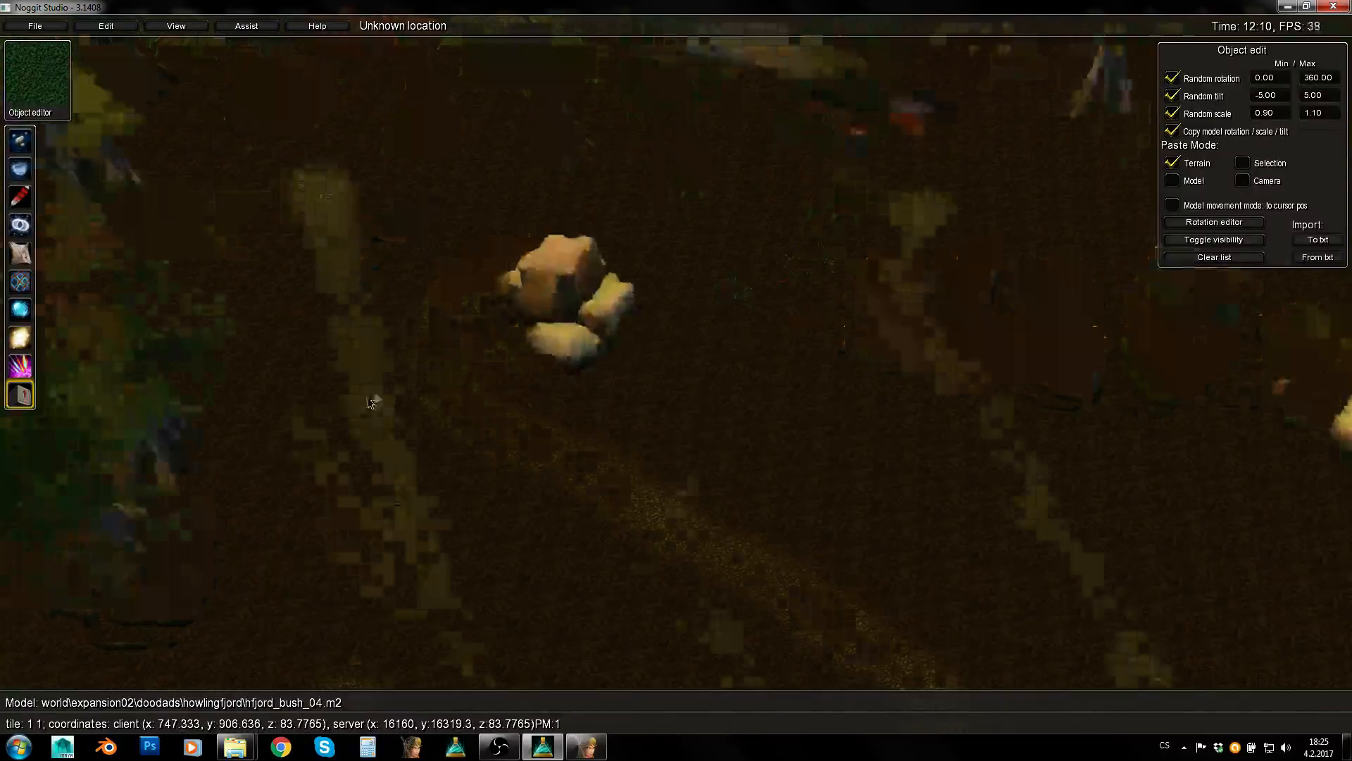
key(w)
key(e)
key(a)
right_drag(683, 419, 1015, 398)
key(ctrl+v)
click(621, 364)
key(KP_6)
Paste another hfjord_bush_04 on the far side of the rock pile and nudge it into position
key(a)
right_drag(467, 422, 947, 461)
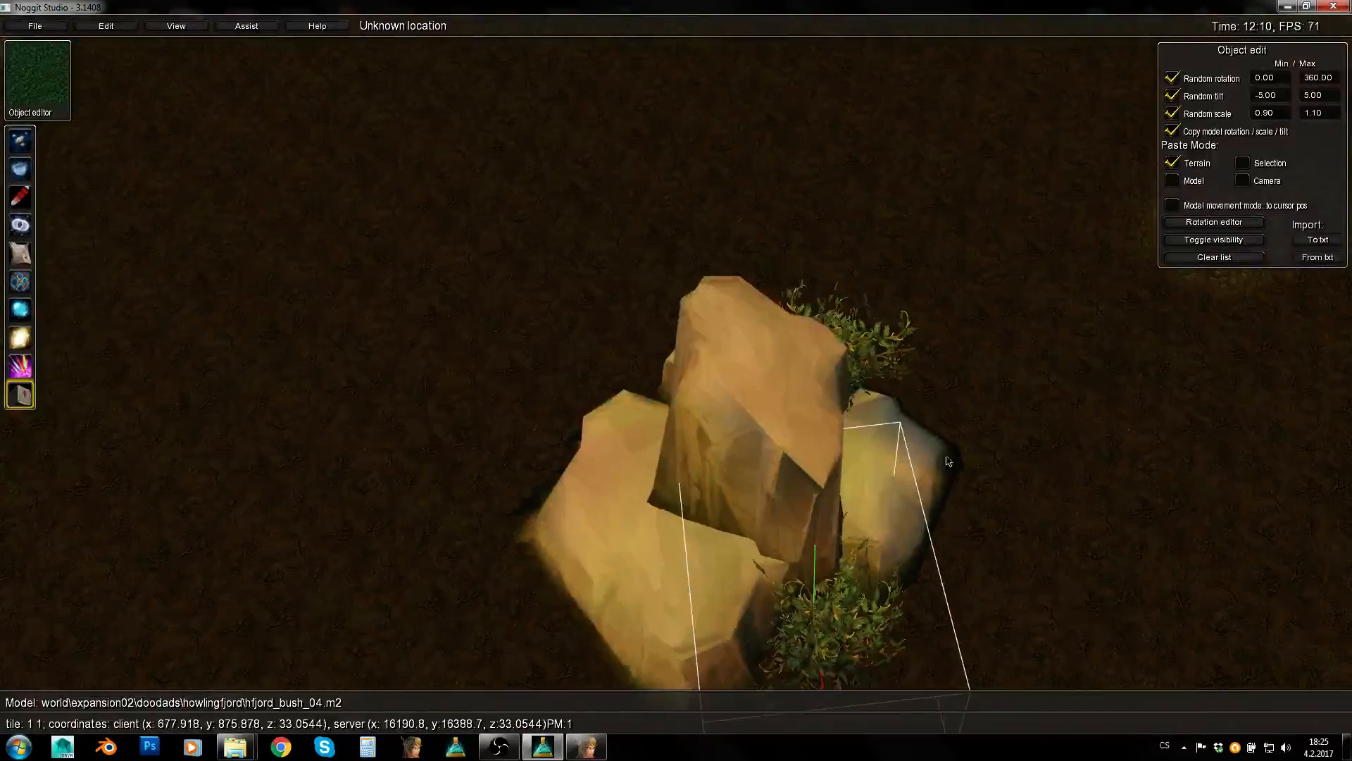
key(ctrl+v)
click(541, 454)
middle_drag(541, 454, 535, 475)
right_drag(535, 476, 493, 492)
Add one more hfjord_bush_04 copy beside the smaller front rock of the pile
key(s)
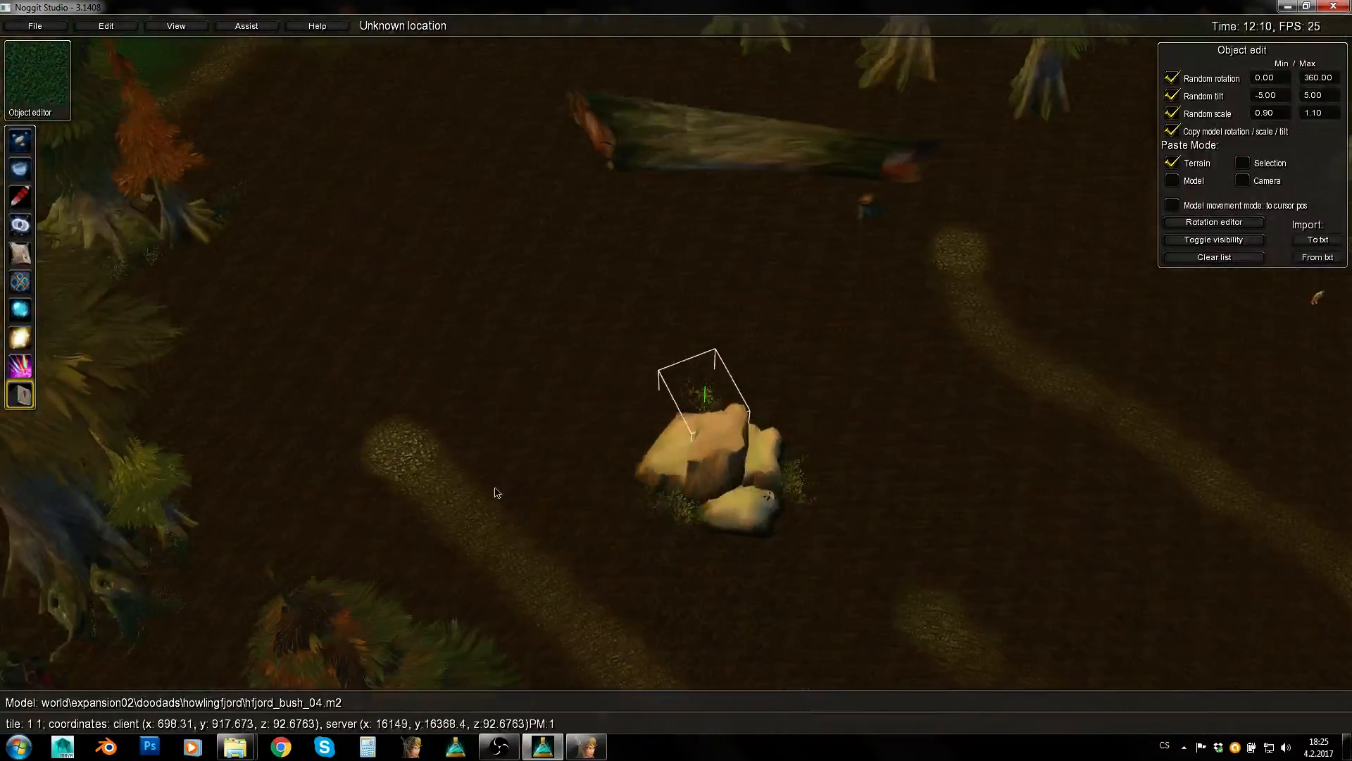
click(493, 492)
key(w)
key(e)
key(KP_8)
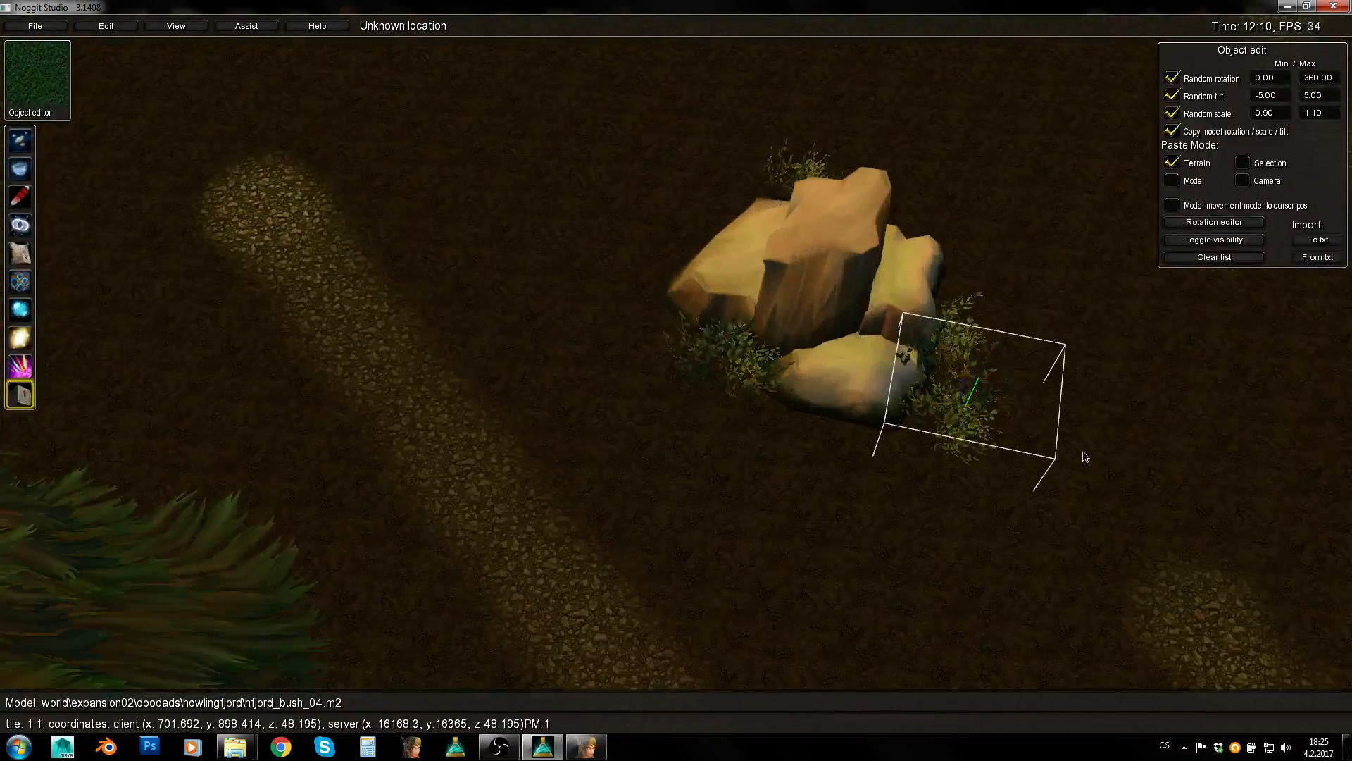
click(1113, 456)
Switch to World of Warcraft Model Viewer and preview Howling Fjord tree and bush models up to hfjord_bush_05
key(s)
key(d)
click(589, 744)
click(381, 352)
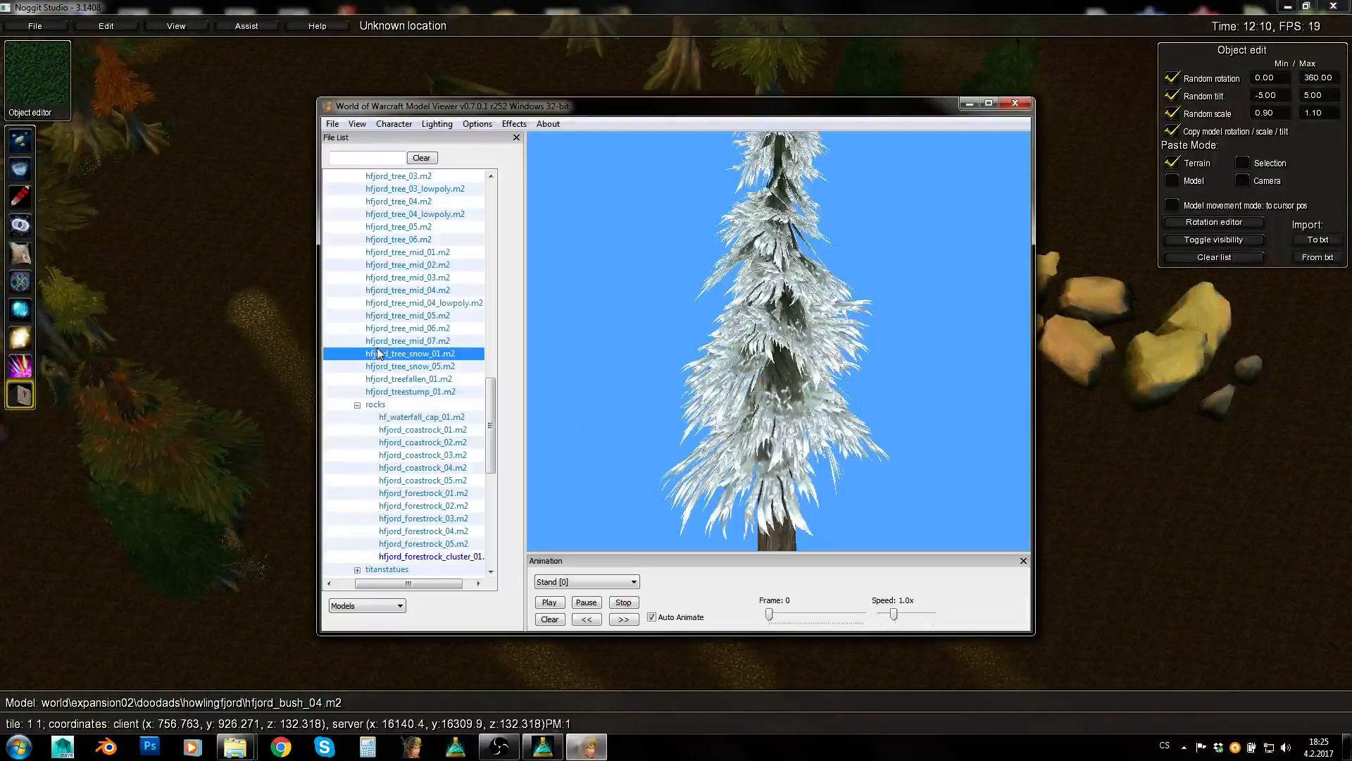
click(392, 341)
scroll(398, 349, up, 5)
click(407, 315)
scroll(408, 328, up, 4)
scroll(421, 317, up, 2)
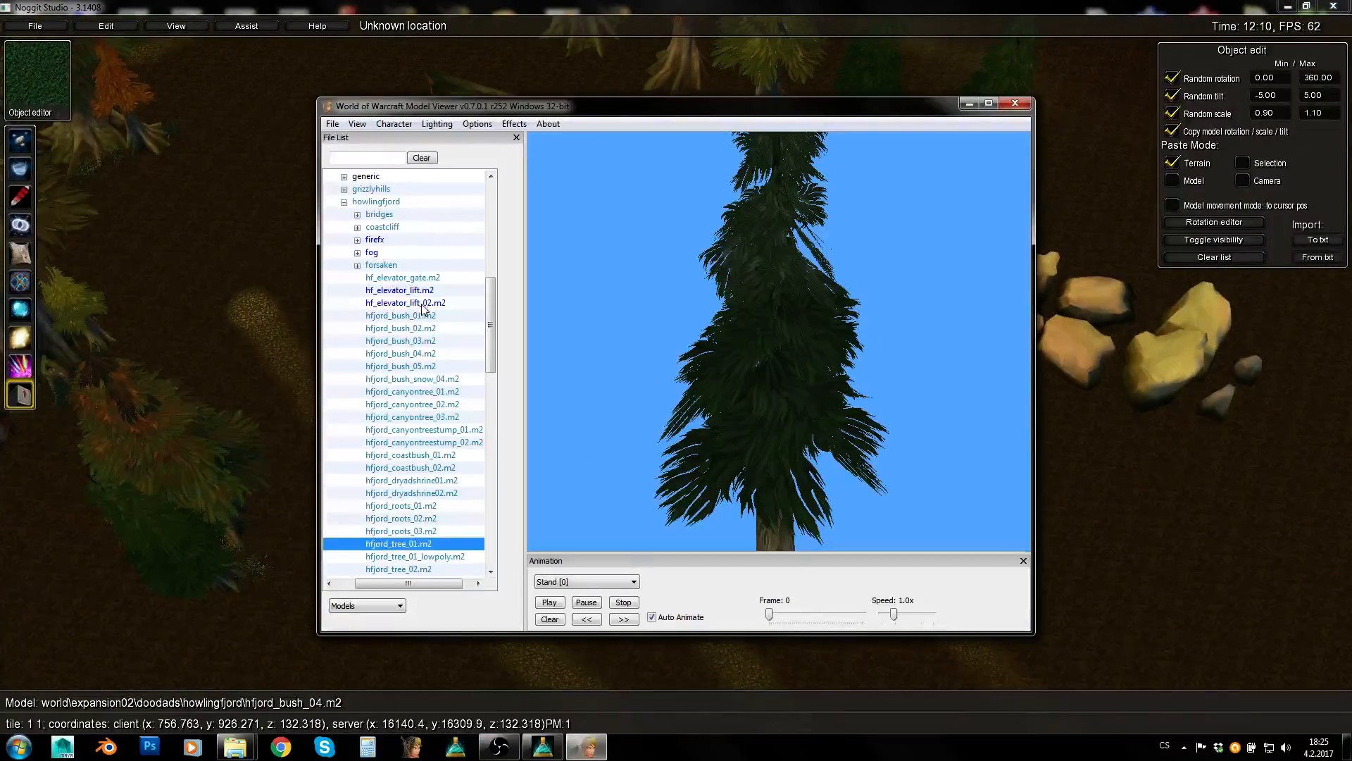
click(398, 341)
click(398, 367)
Return to Noggit Studio and shift and rotate the yellow flower plant at the foot of the tree on the grass
click(257, 350)
key(w)
right_drag(257, 350, 706, 302)
key(s)
right_drag(890, 369, 844, 358)
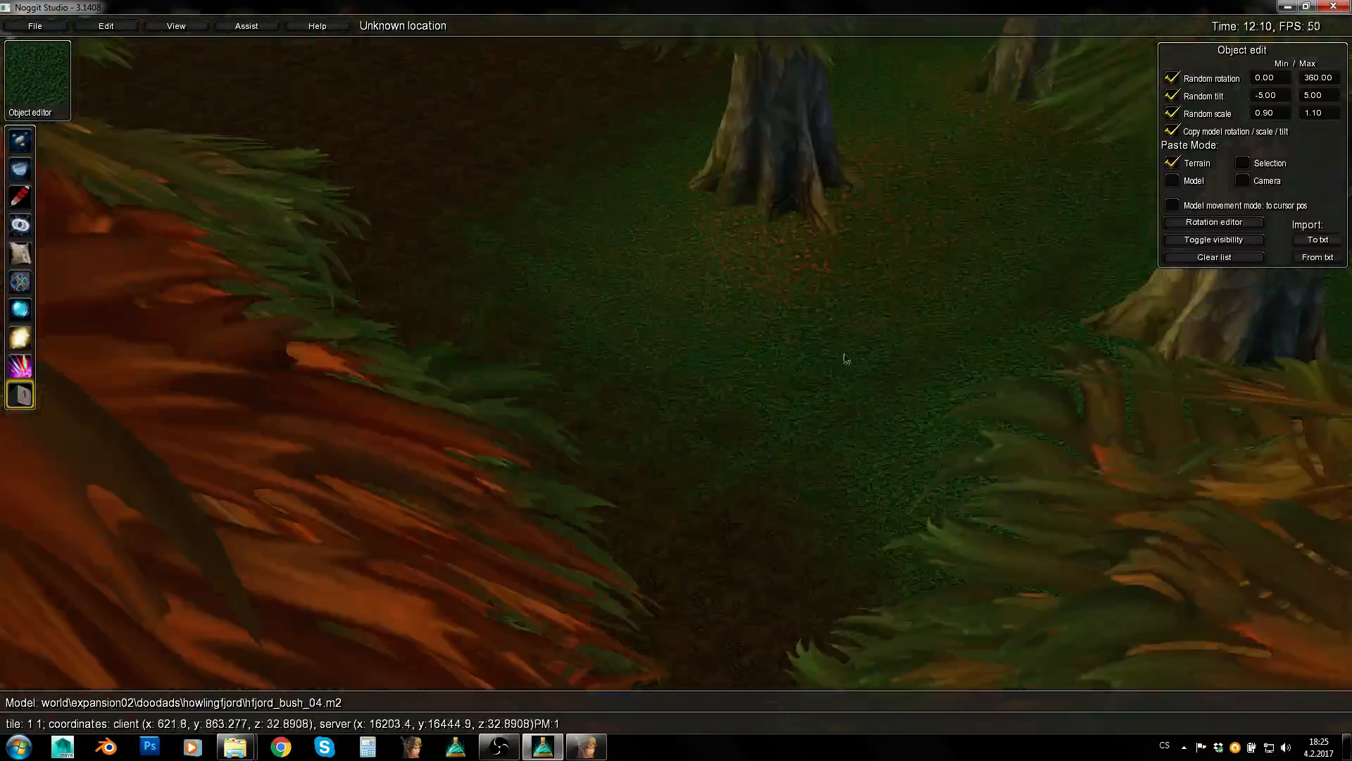
key(w)
key(e)
right_drag(687, 288, 791, 413)
key(q)
key(w)
shift+middle_drag(782, 402, 793, 405)
shift+right_drag(793, 405, 620, 395)
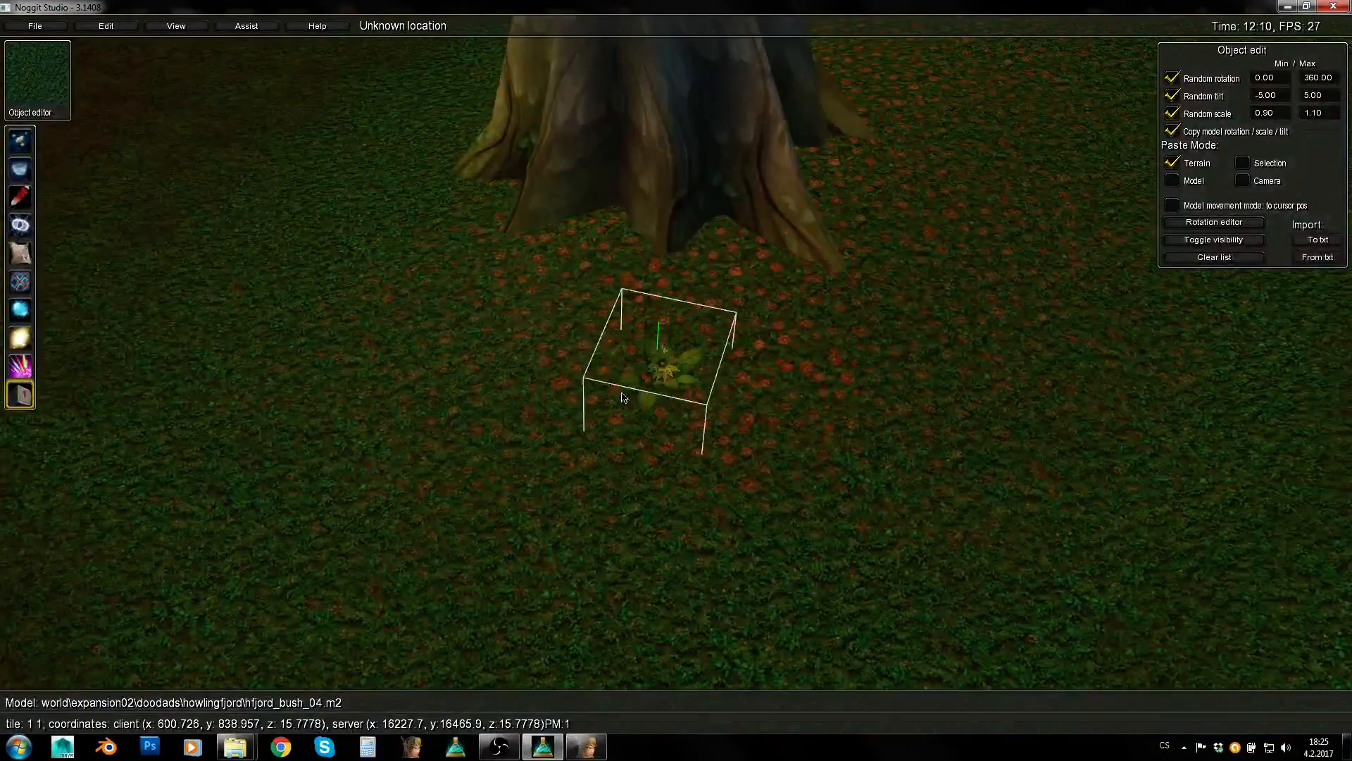
middle_drag(620, 395, 652, 396)
mouse_move(652, 397)
shift+right_down()
mouse_move(596, 387)
mouse_move(639, 406)
shift+right_up()
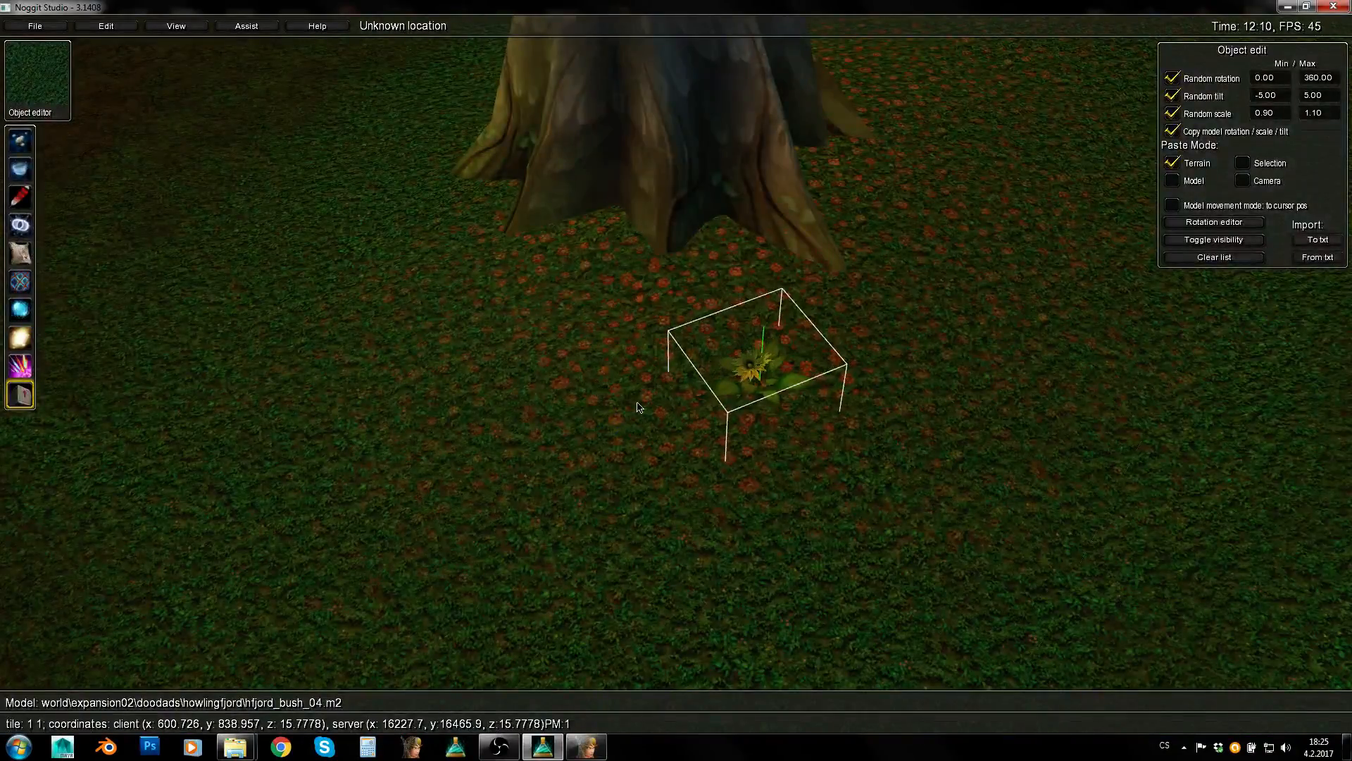
Switch to World of Warcraft Model Viewer and compare the Howling Fjord bushes, including hfjord_bush_01 and hfjord_coastbush_02
click(574, 754)
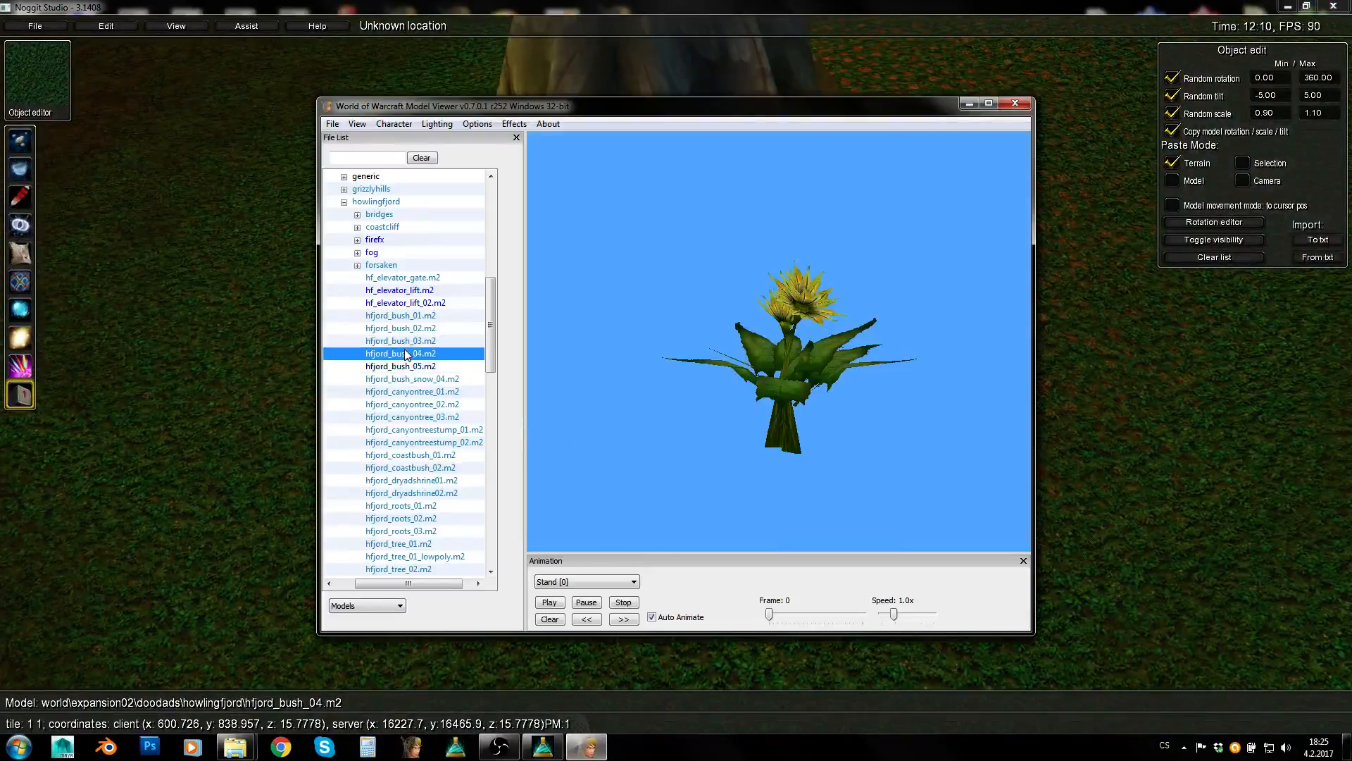
key(Up)
key(Up)
click(411, 316)
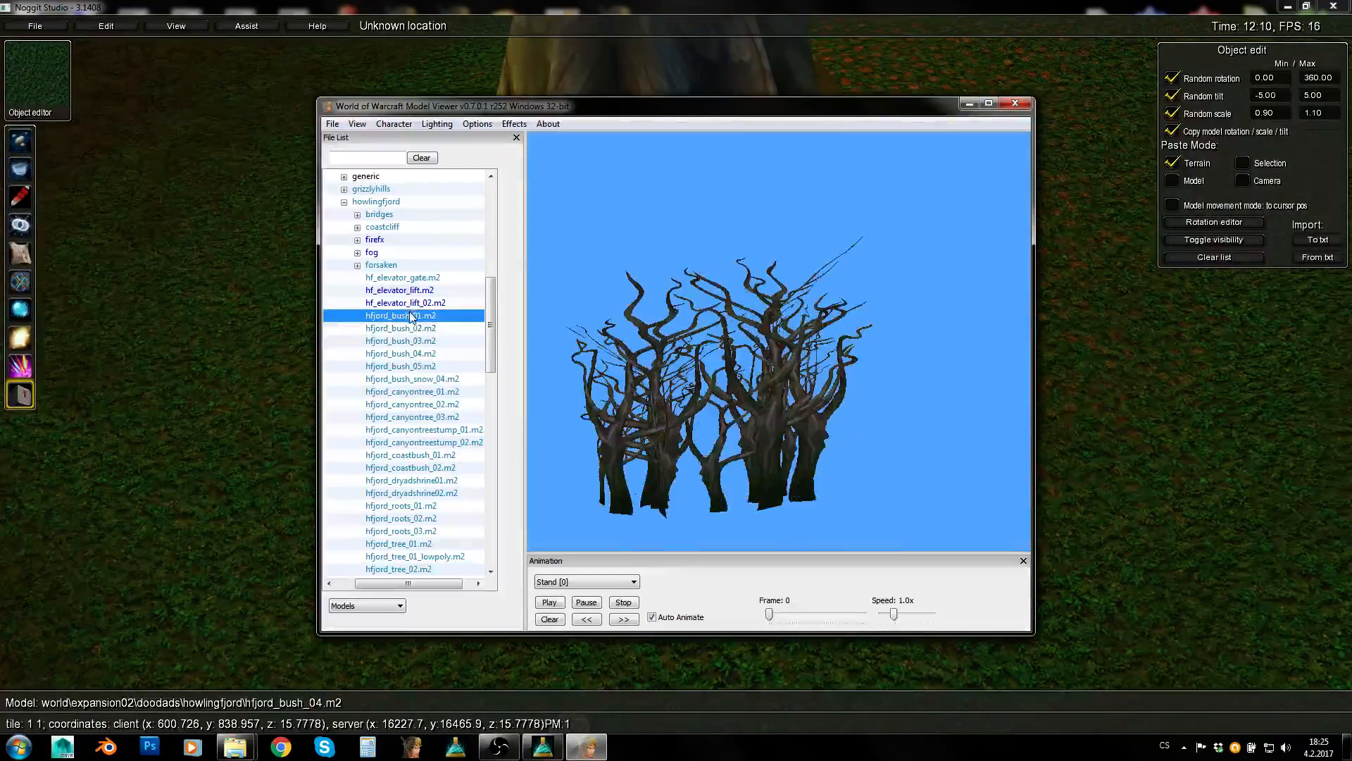
click(409, 467)
scroll(423, 486, down, 3)
scroll(422, 486, up, 6)
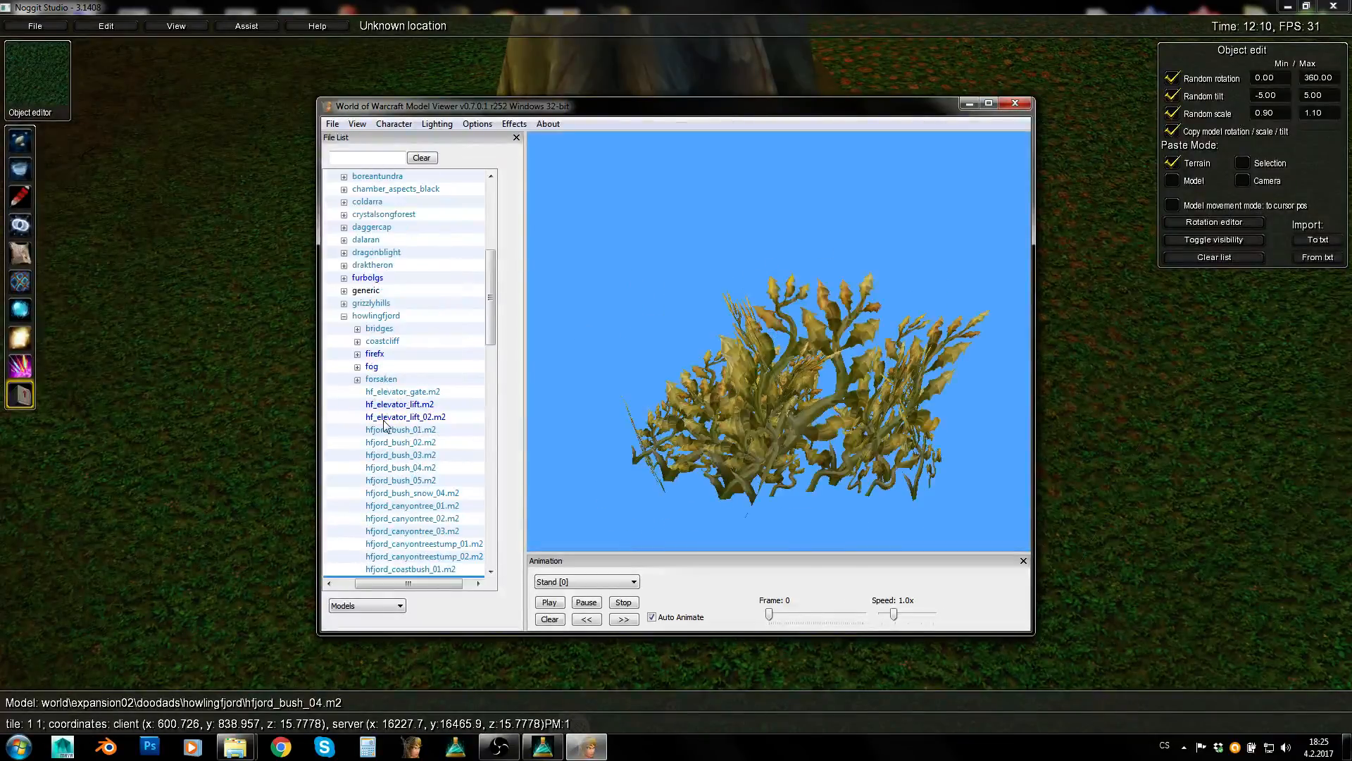
Browse the trees folder of grizzlyhills and preview its mushroom models 01 to 03 and grizzlyhills_mushroomgroup01
click(343, 316)
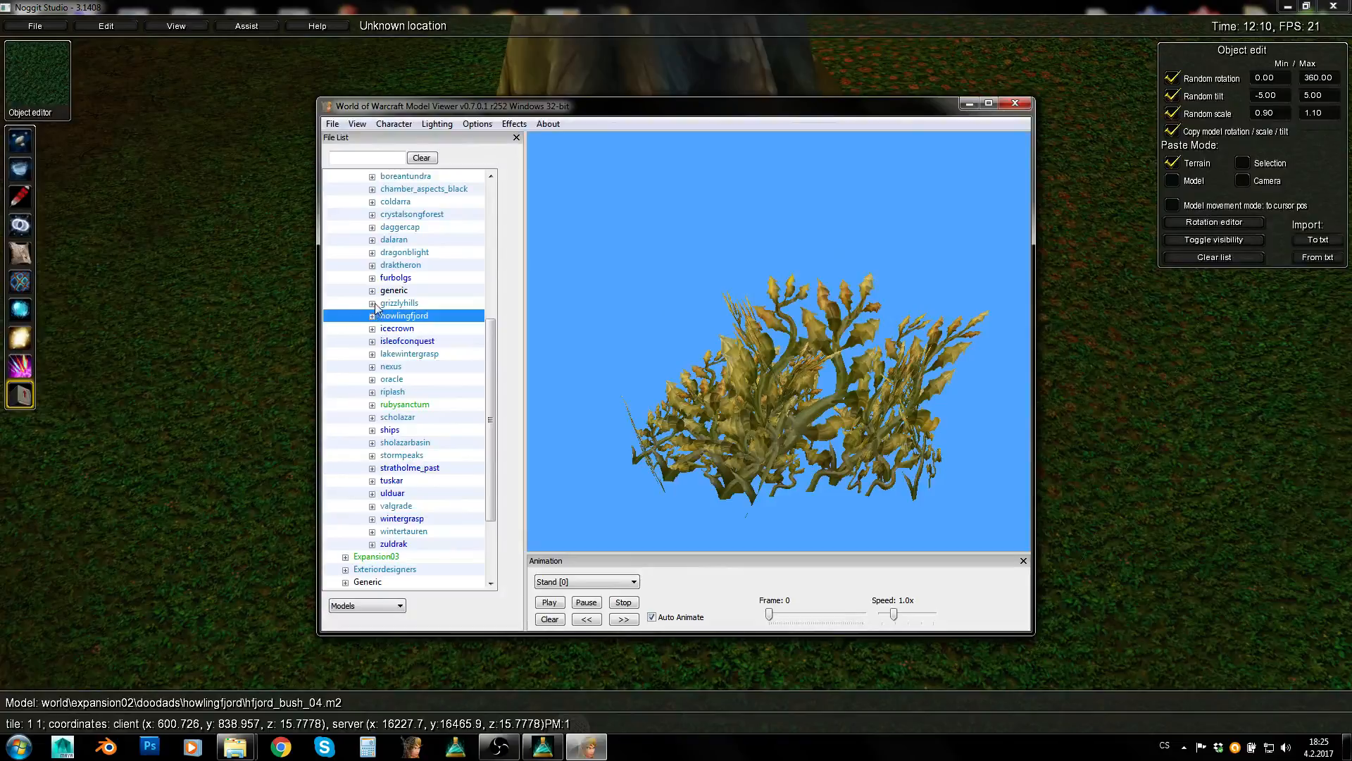
click(373, 303)
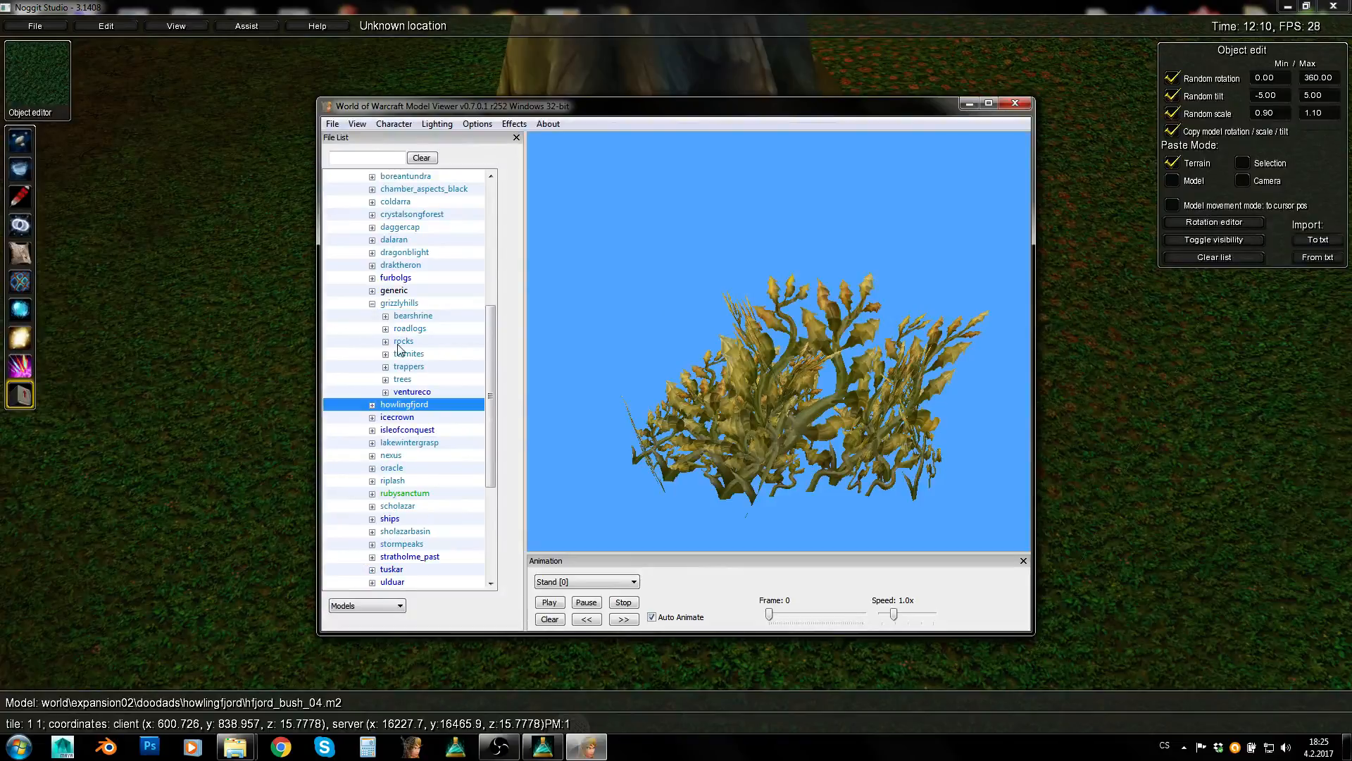
click(386, 380)
scroll(426, 443, down, 3)
drag(385, 590, 396, 590)
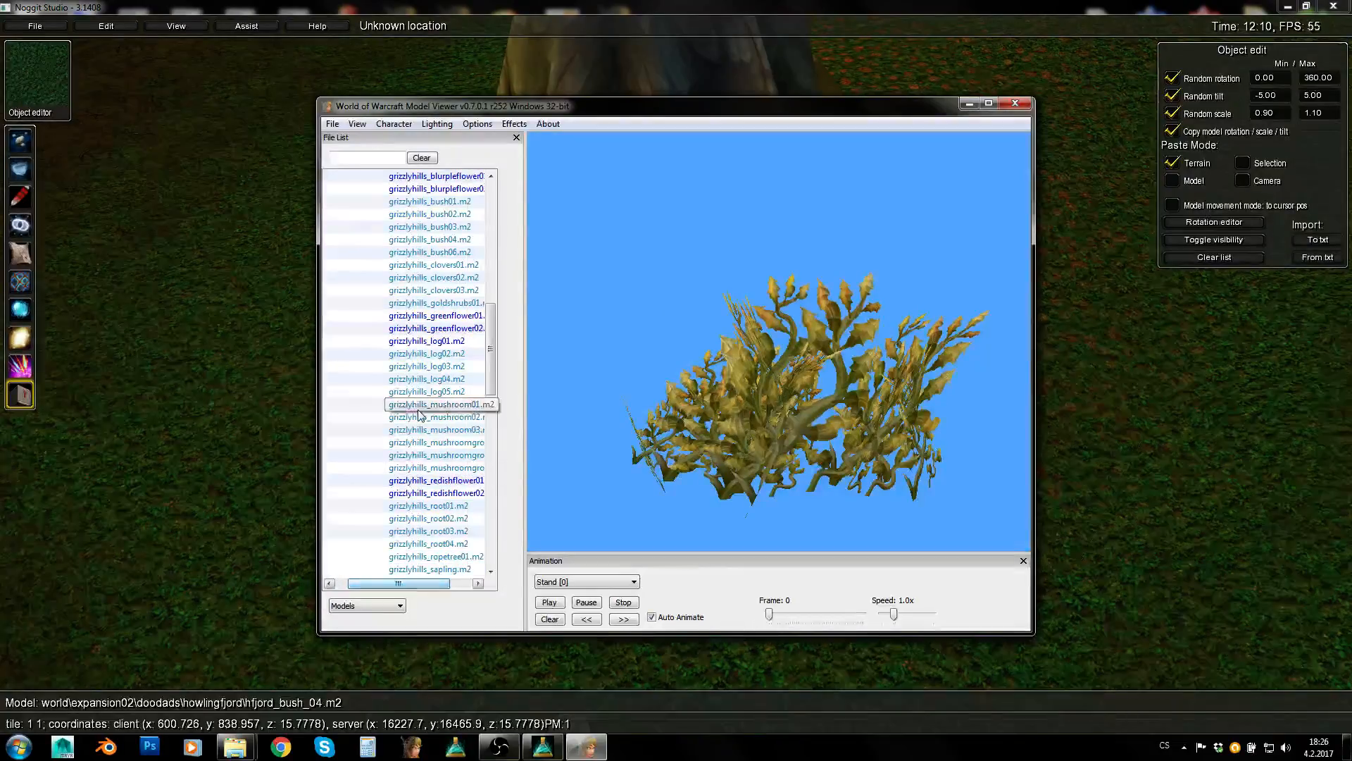
click(433, 405)
click(435, 417)
click(438, 431)
click(441, 442)
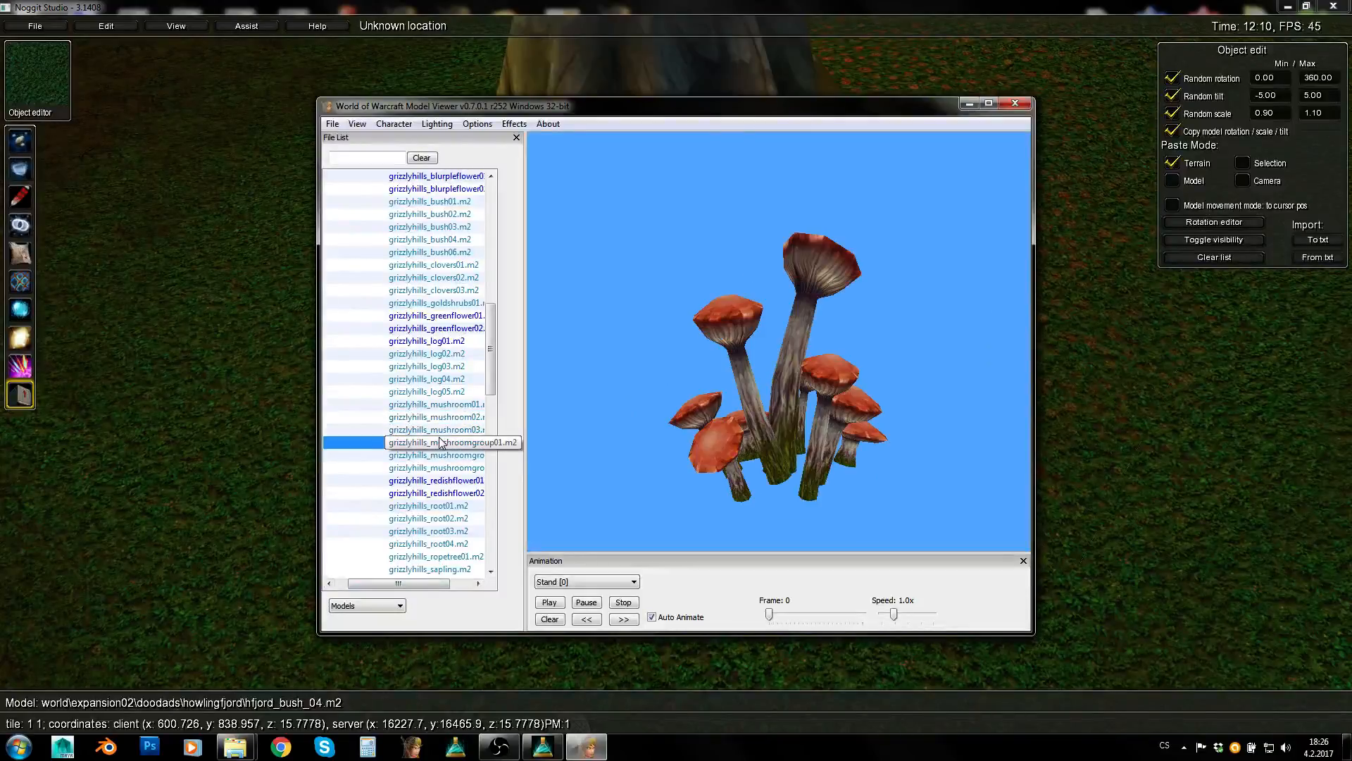
Switch to Noggit Studio and place the grizzlyhills_mushroomgroup01 model on the ground beside the human figure near the rocks
click(258, 524)
key(s)
key(d)
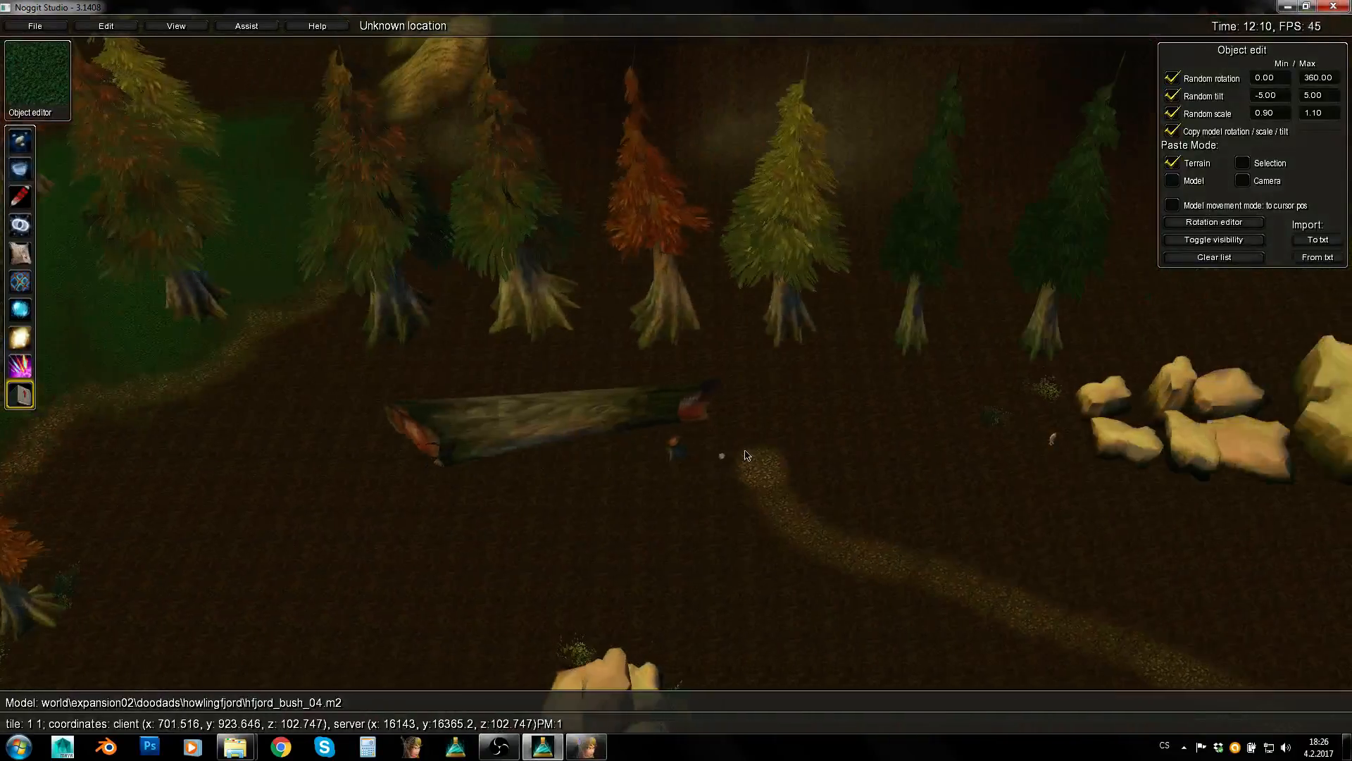
key(e)
key(d)
key(w)
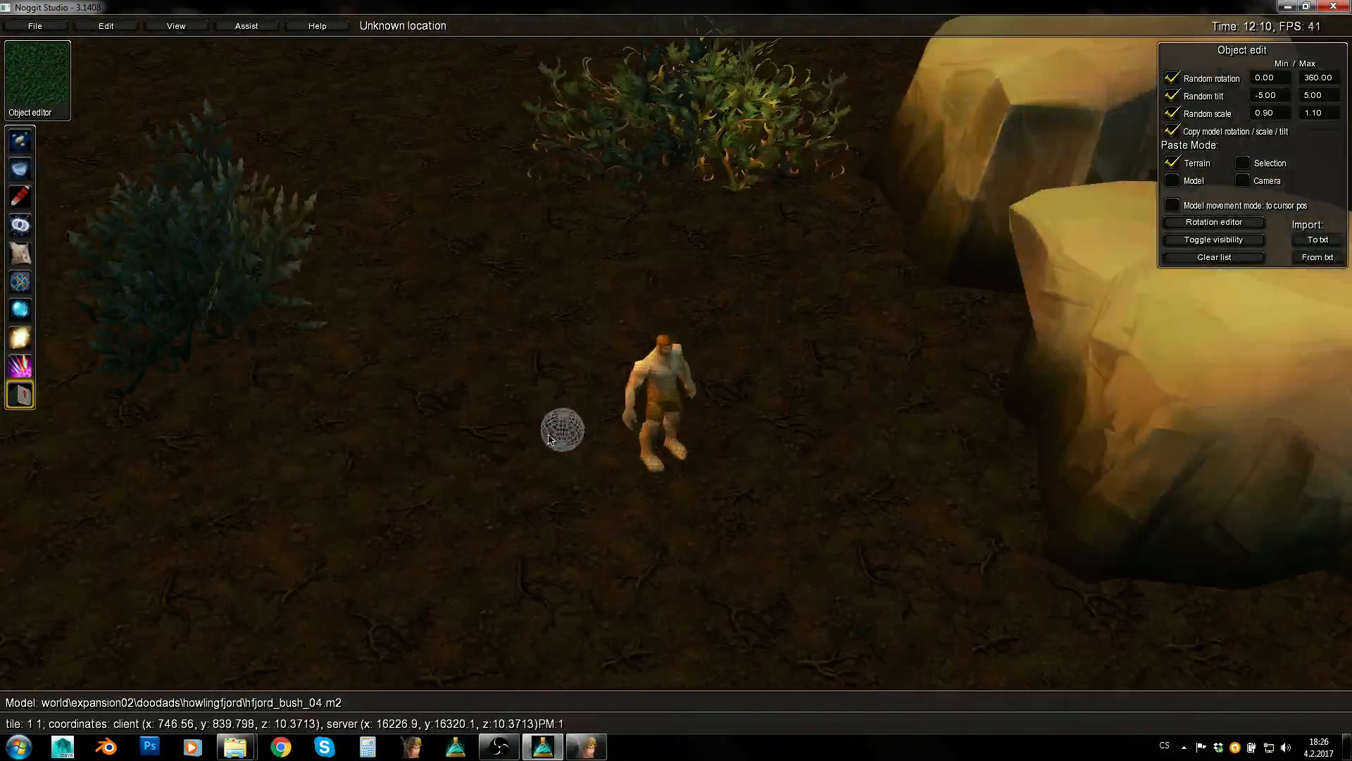
key(shift+v)
click(543, 412)
shift+drag(546, 419, 739, 468)
middle_drag(521, 416, 680, 440)
middle_drag(577, 402, 788, 473)
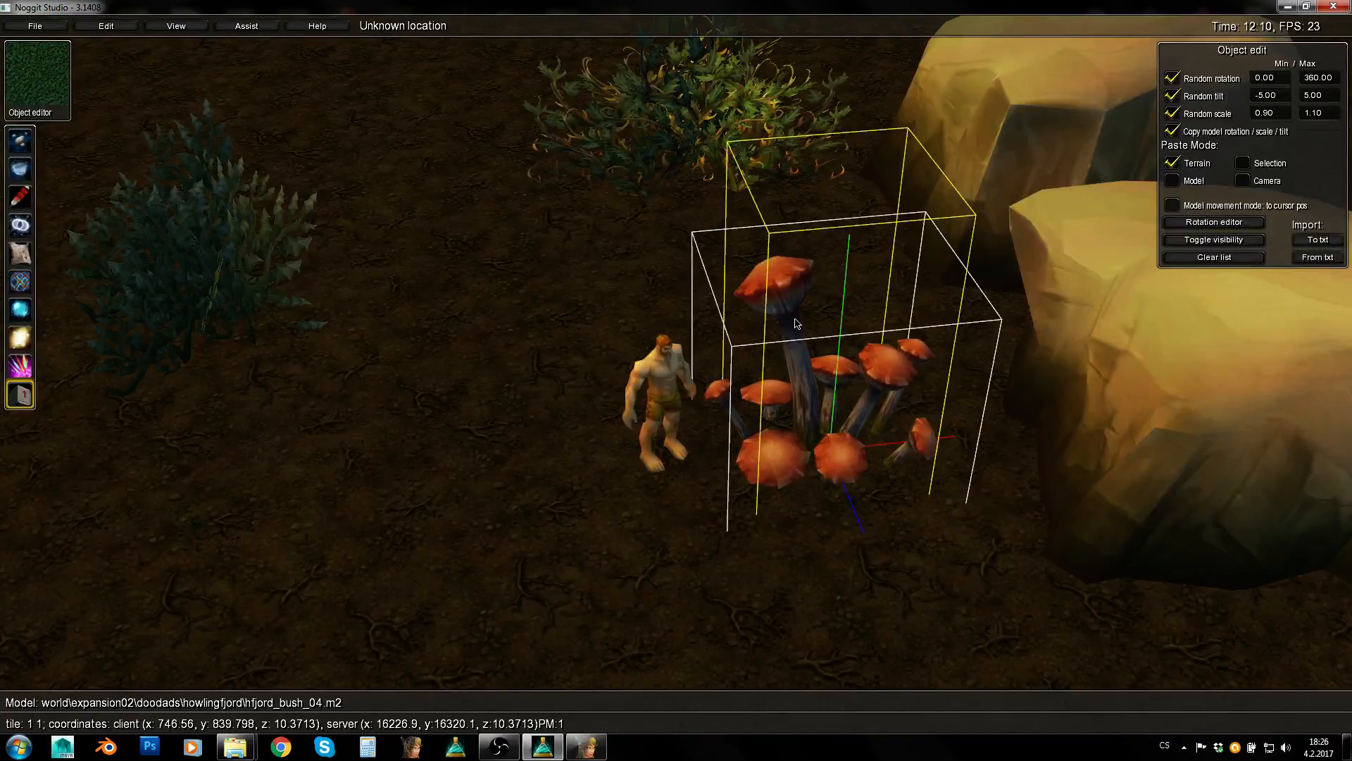
Scale the mushroom group down to suit the human figure and move it close beside him
alt+middle_drag(781, 322, 800, 460)
middle_drag(655, 443, 559, 442)
key(s)
key(w)
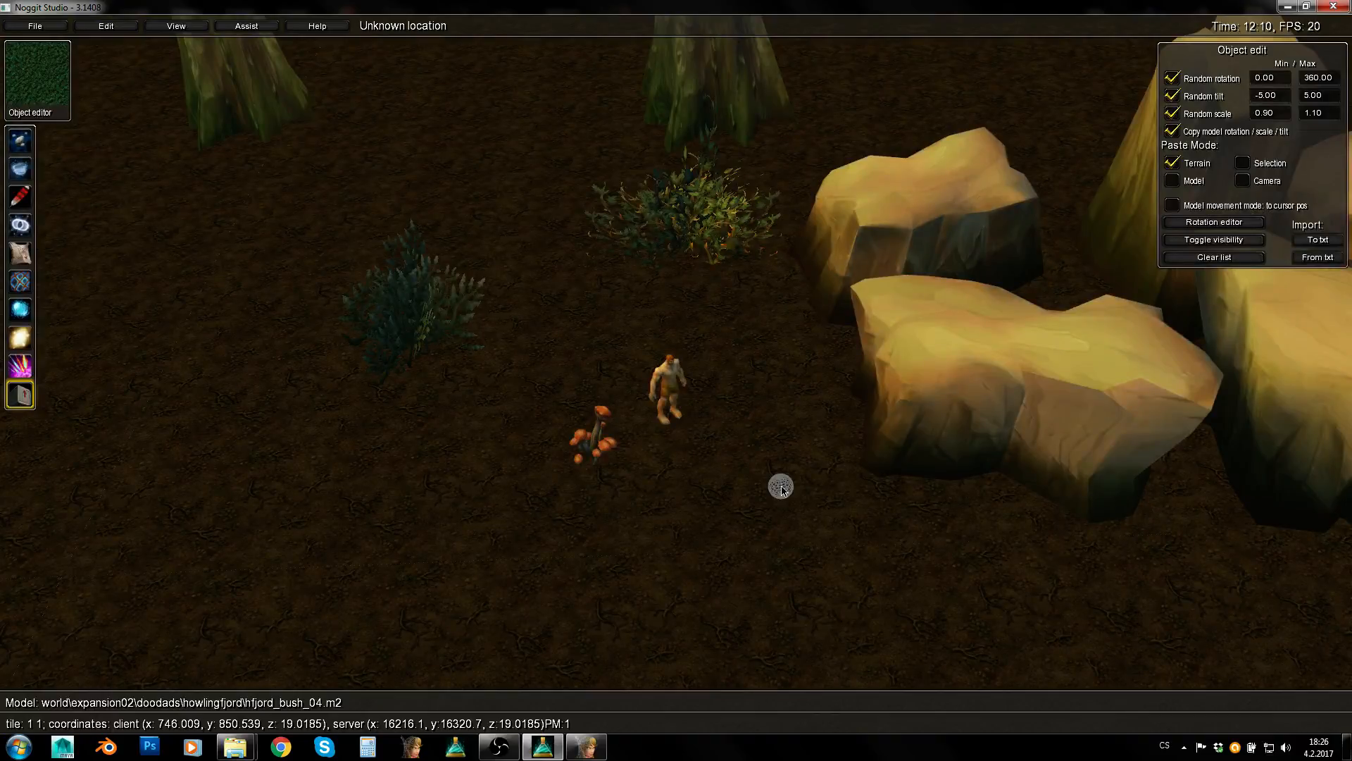
key(w)
right_drag(781, 485, 603, 489)
click(603, 489)
middle_drag(603, 489, 633, 479)
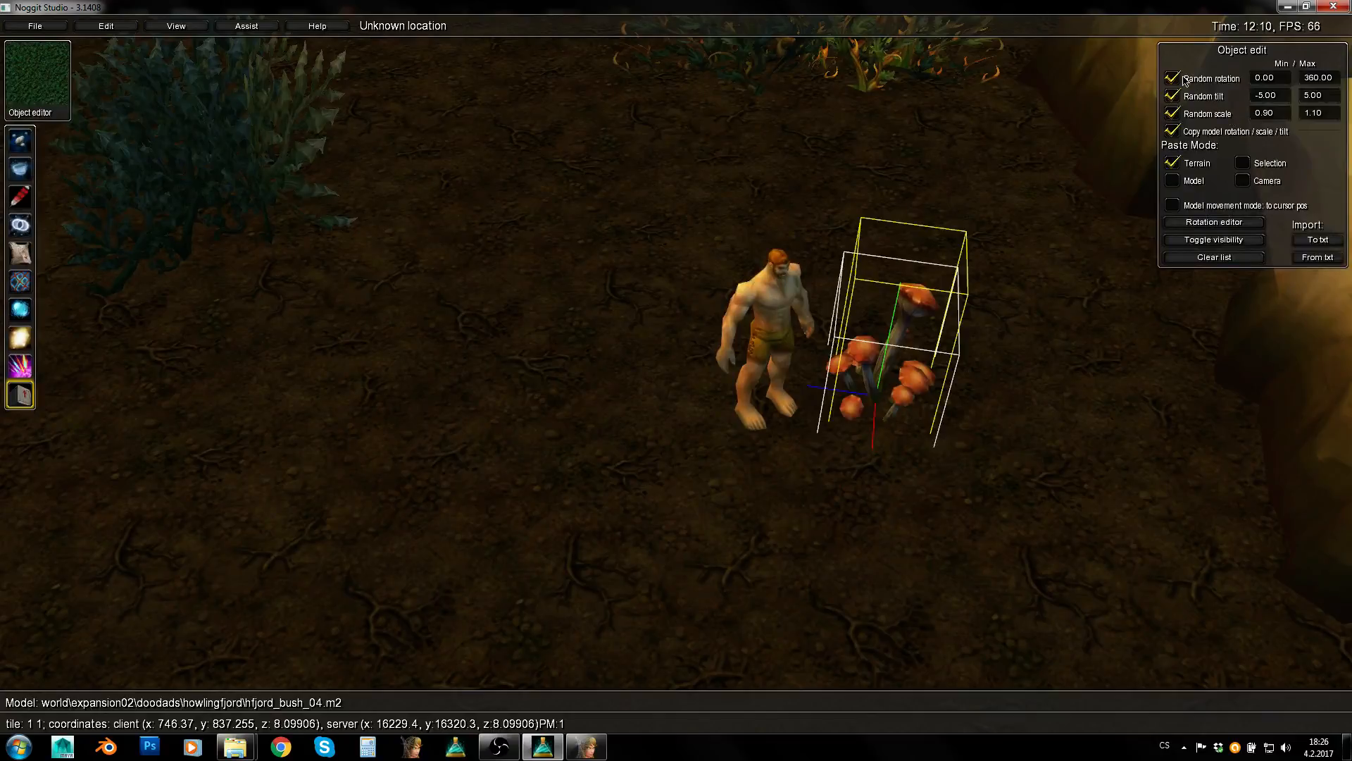
Turn off random rotation, random tilt and random scale, and rotate the mushroom group beside the human figure
shift+drag(1069, 139, 936, 420)
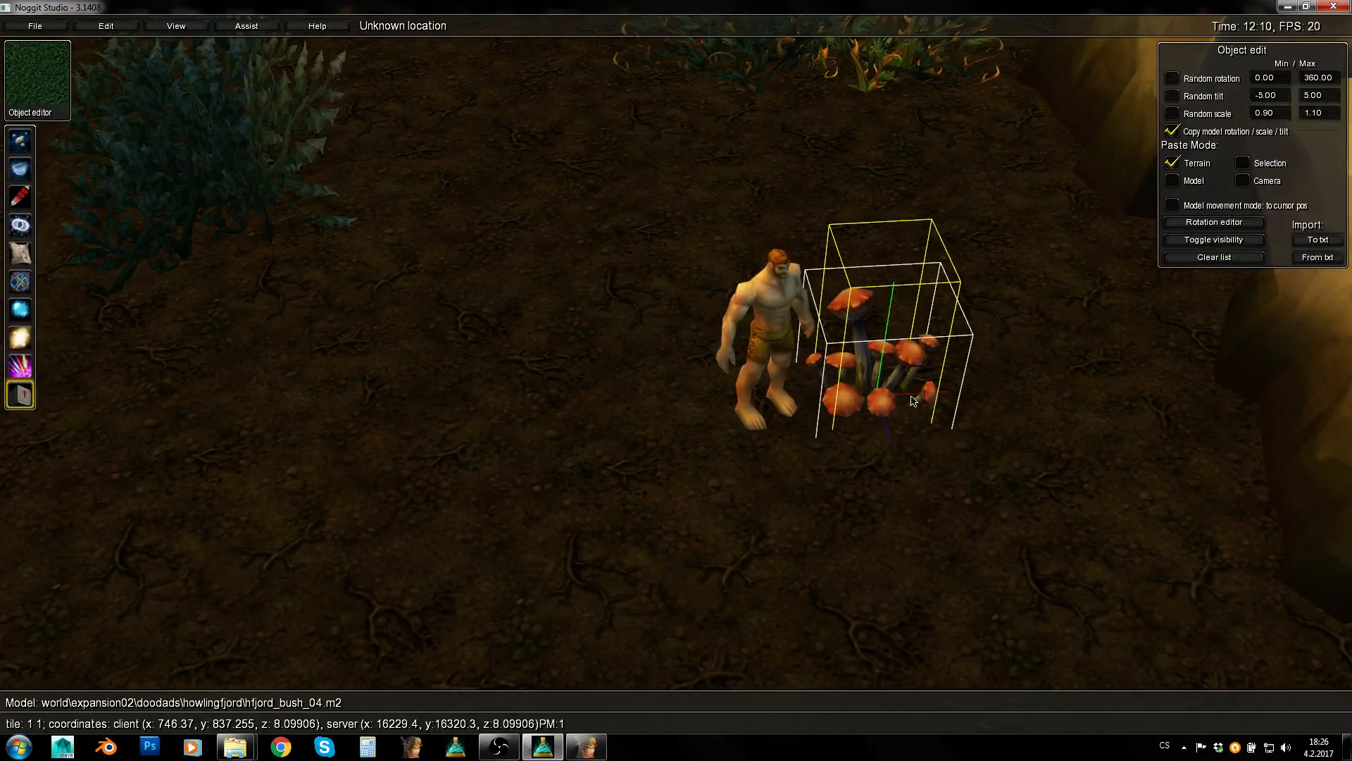
click(890, 459)
Survey the whole scene from above, covering the rock piles, painted paths, fallen logs and mixed forest
key(s)
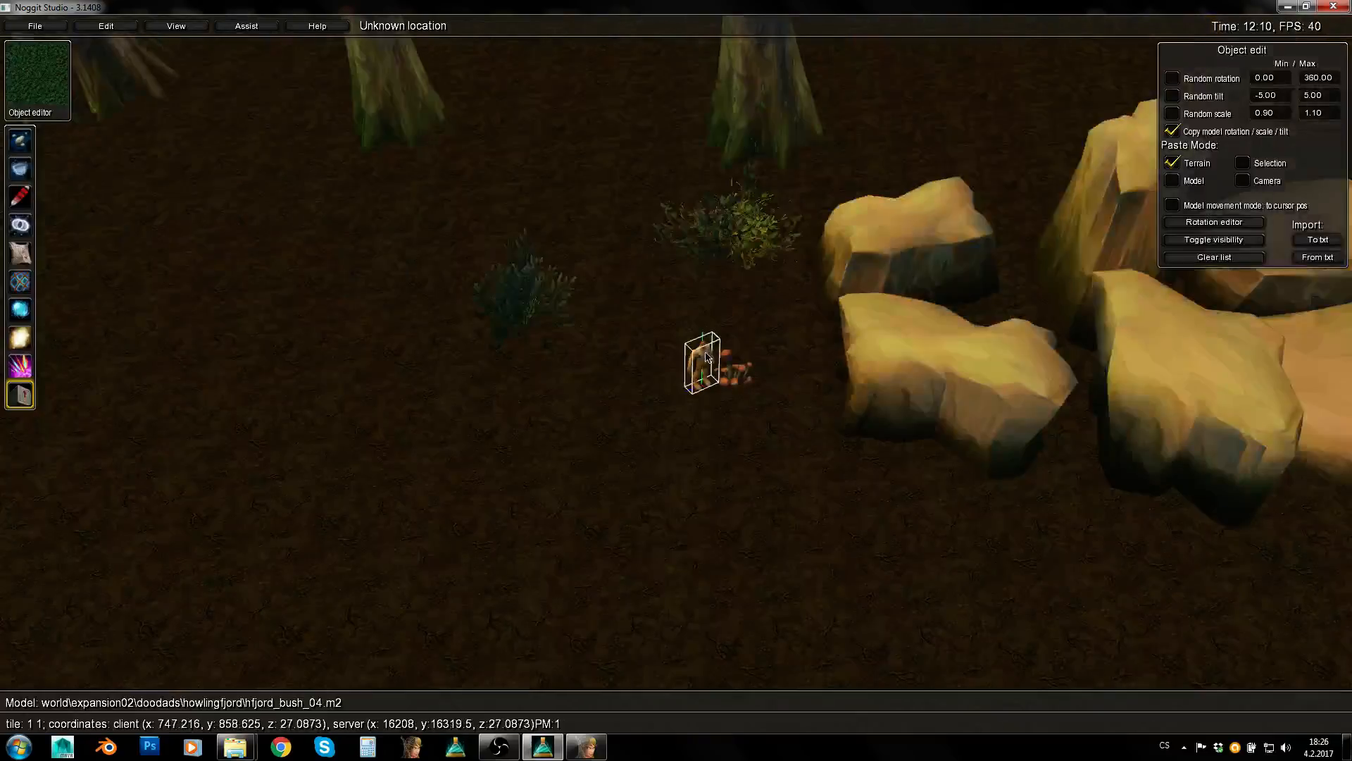
key(s)
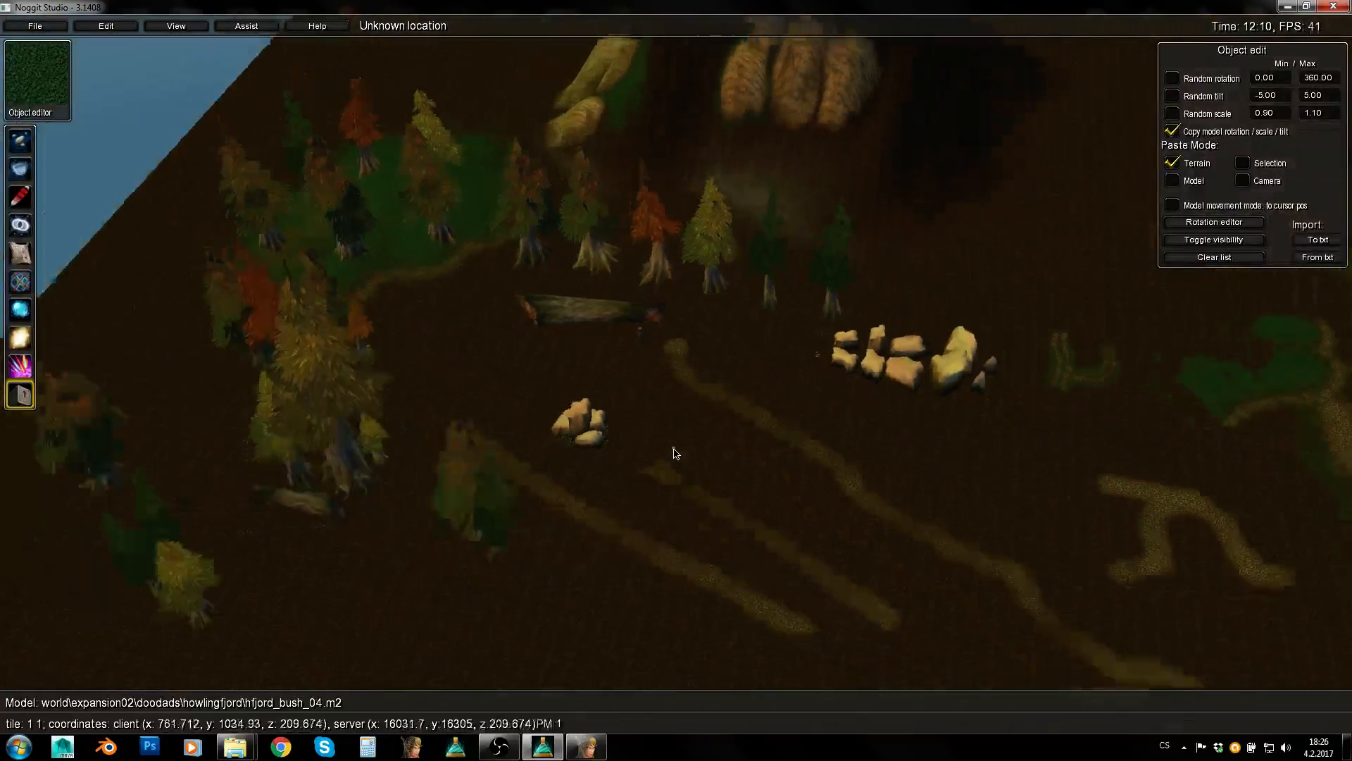
key(s)
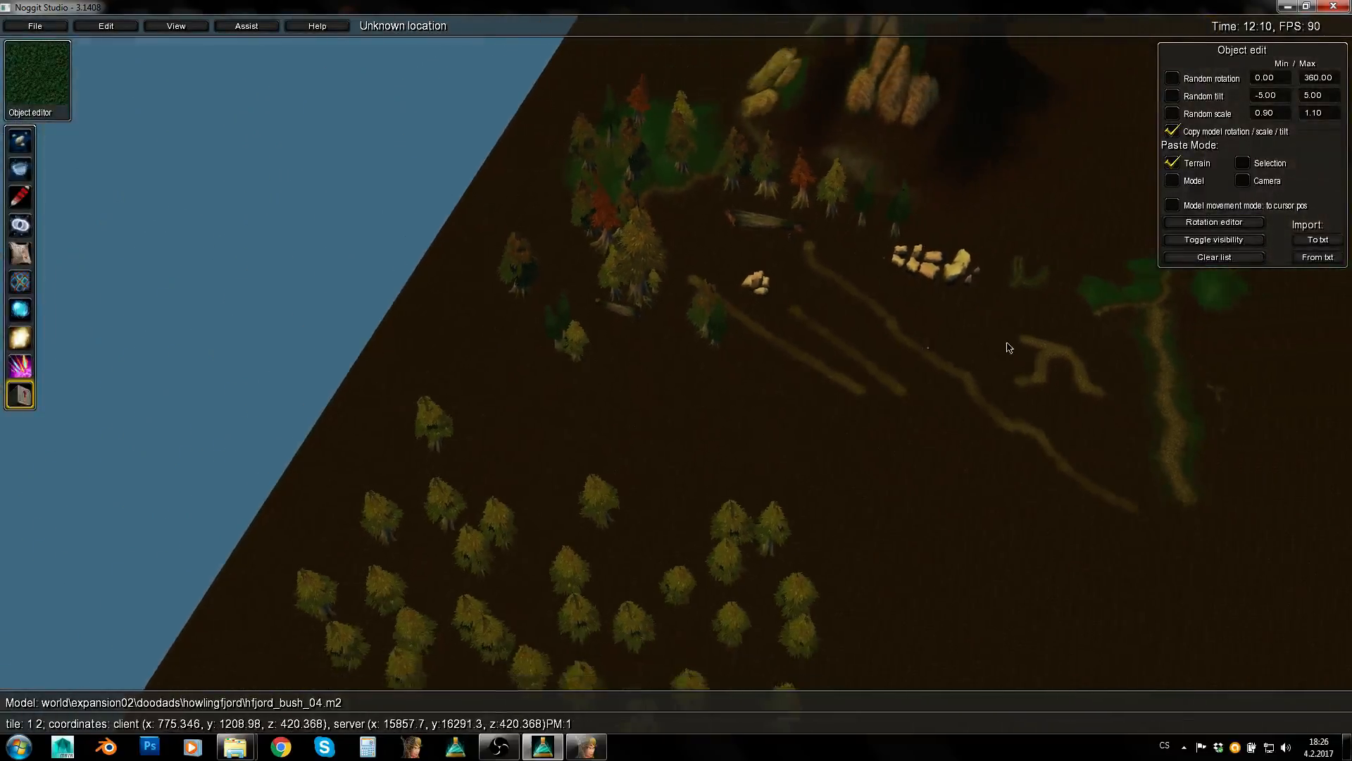
right_drag(1009, 347, 917, 404)
key(d)
key(w)
key(d)
key(w)
right_drag(505, 395, 681, 353)
key(a)
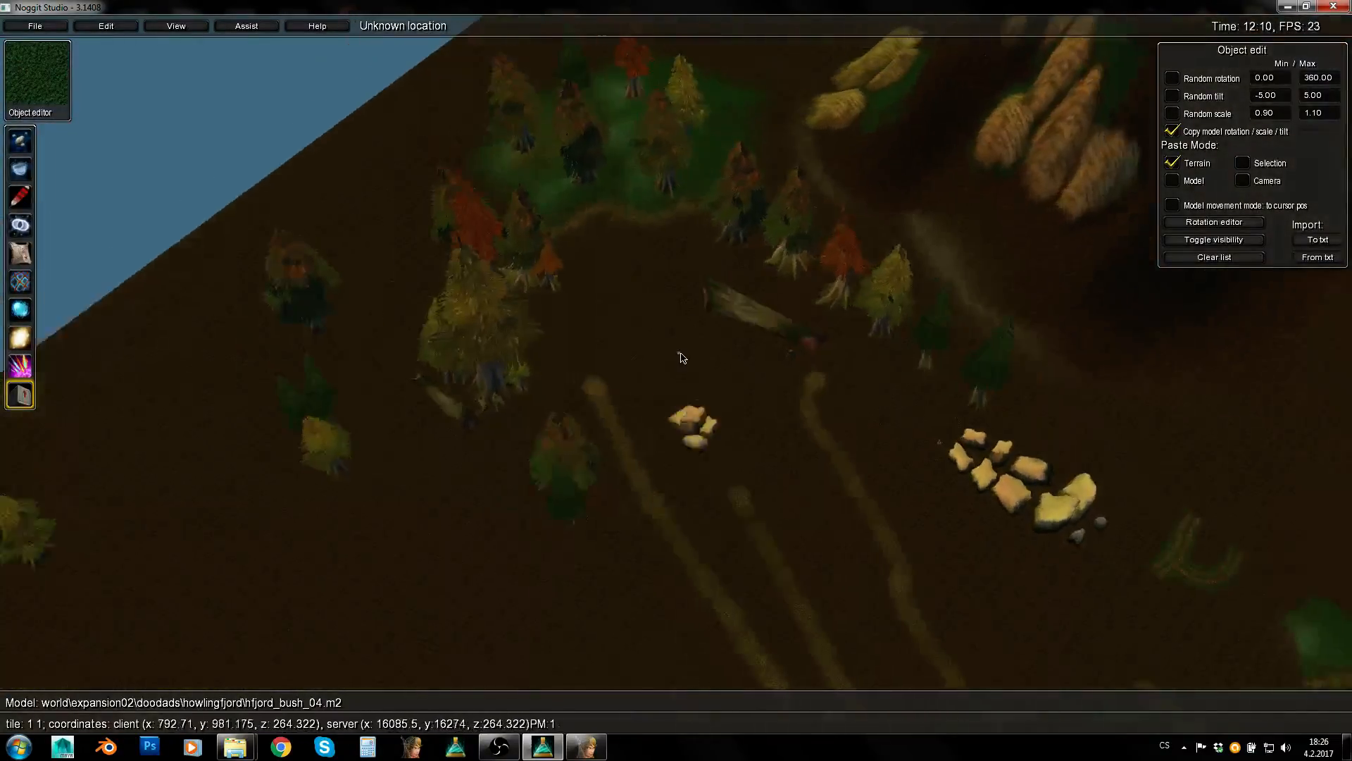
key(a)
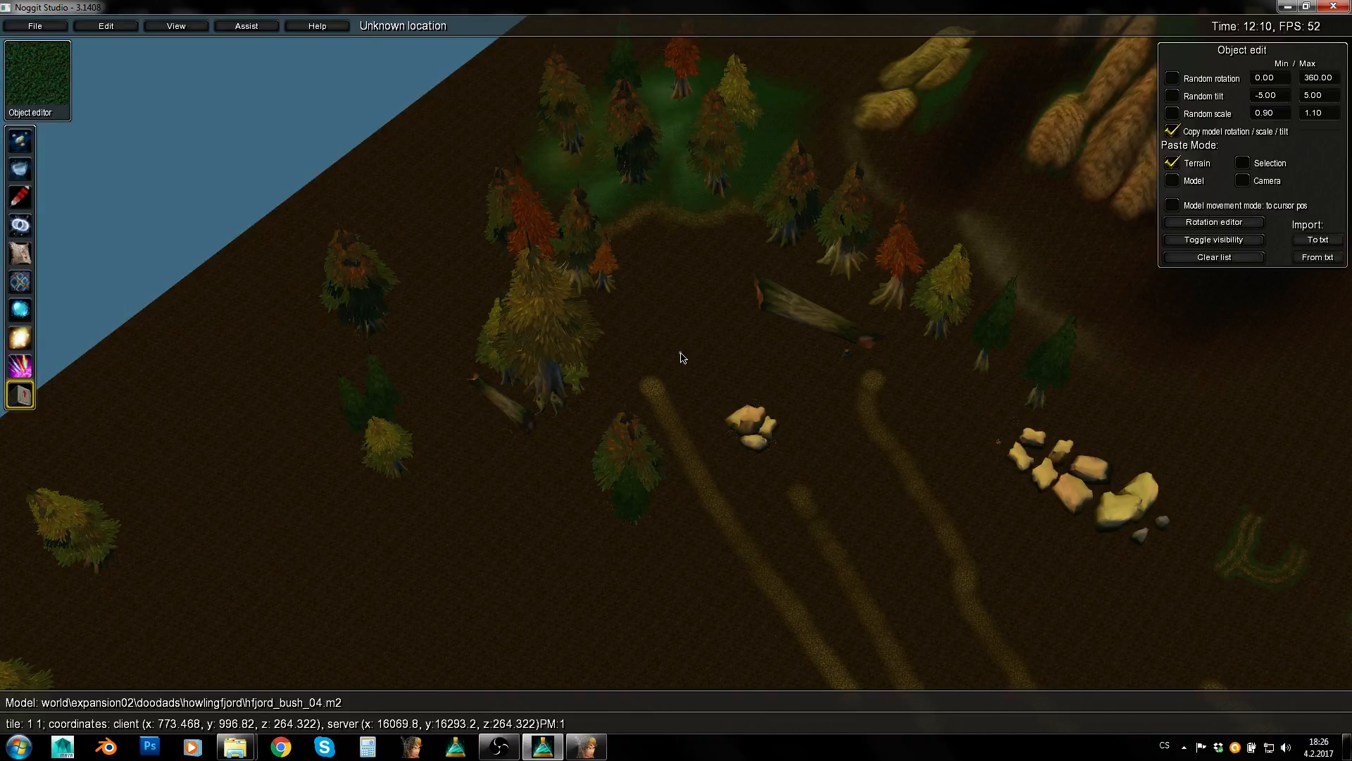
Examine the fallen log and bushes around the large tree, and compare them with the grove of identical yellow trees
key(w)
right_drag(1002, 401, 876, 290)
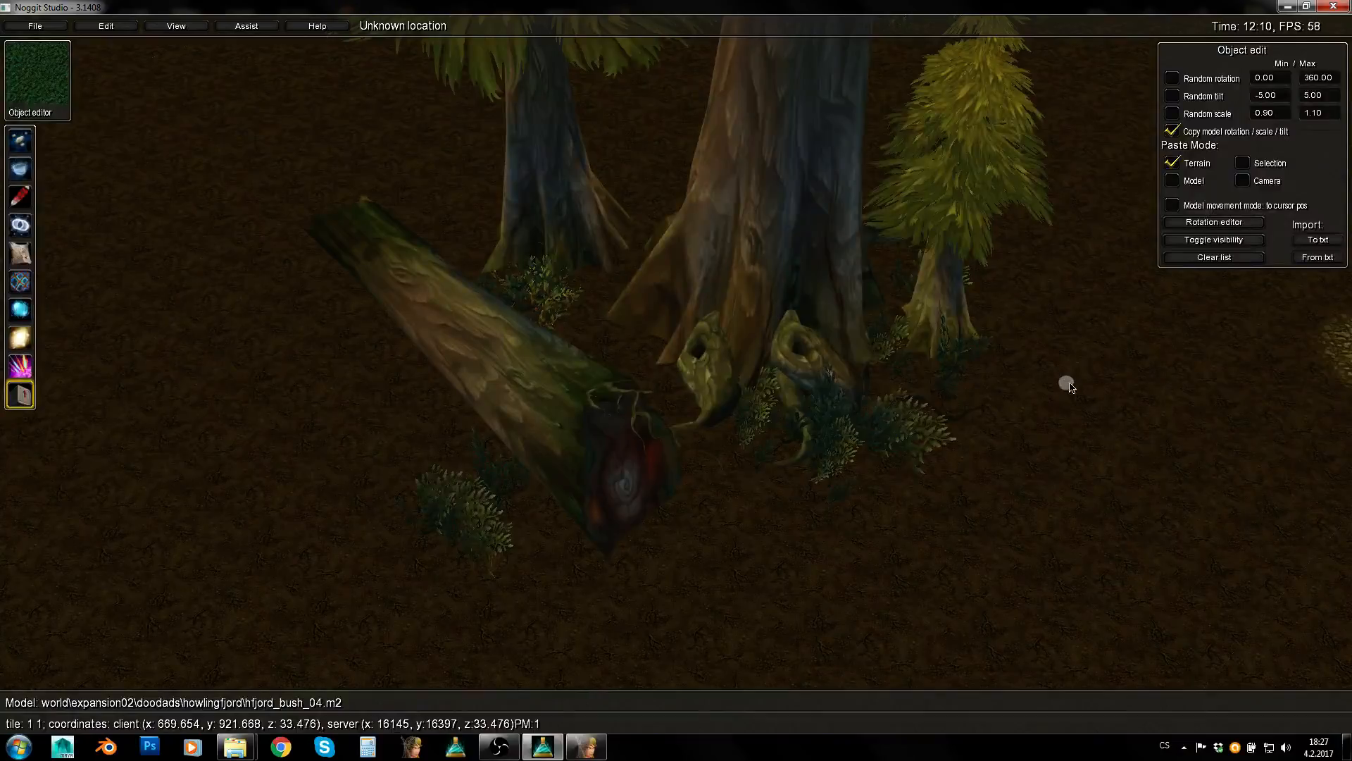
key(s)
right_drag(1115, 375, 767, 421)
key(s)
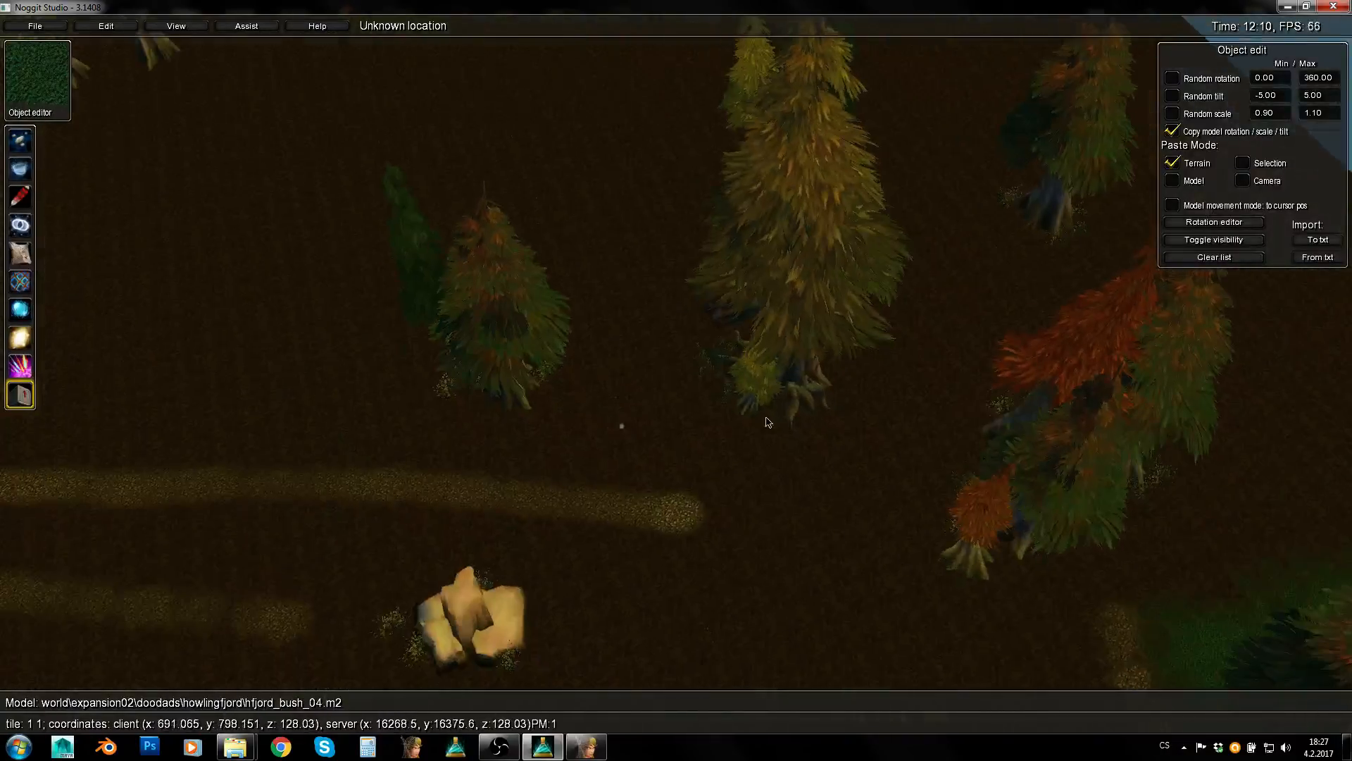
right_drag(1031, 408, 774, 361)
key(d)
key(q)
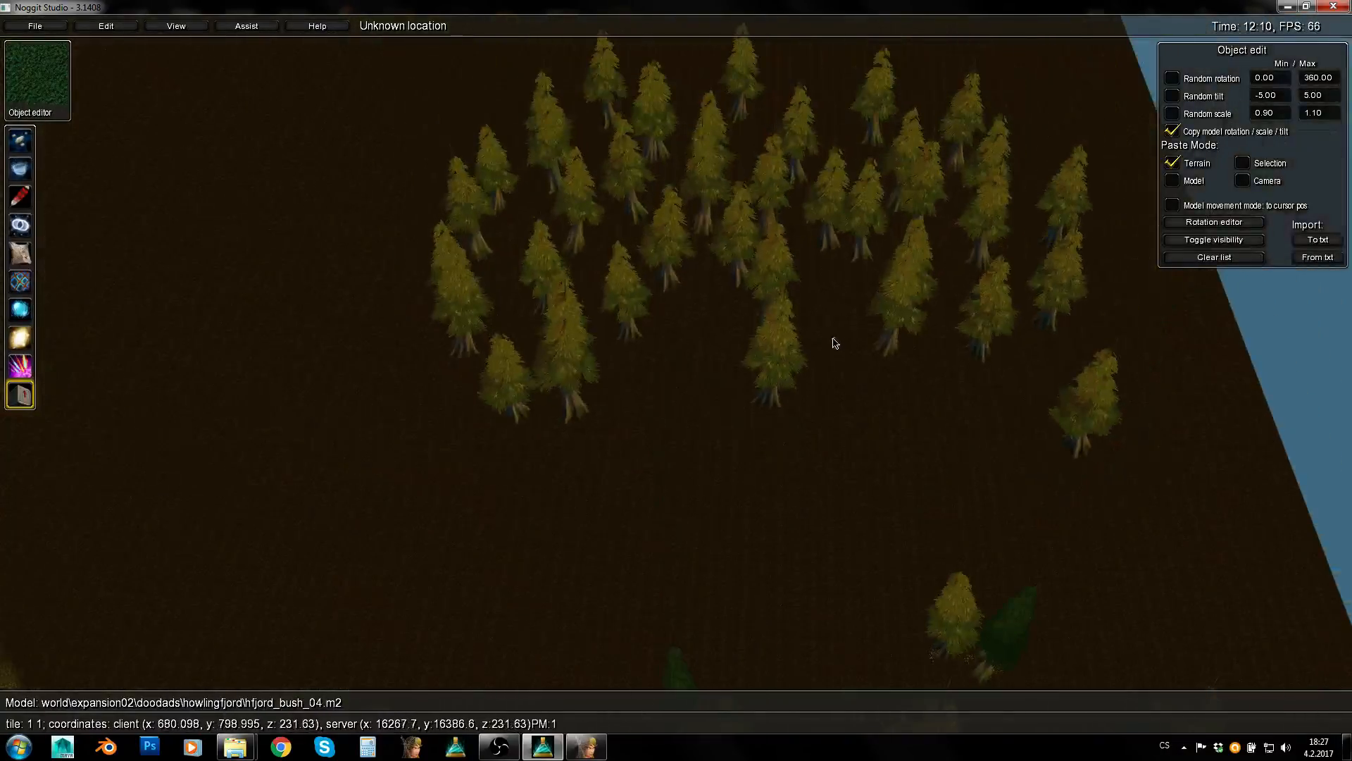
key(a)
right_drag(440, 391, 917, 415)
right_drag(274, 447, 953, 522)
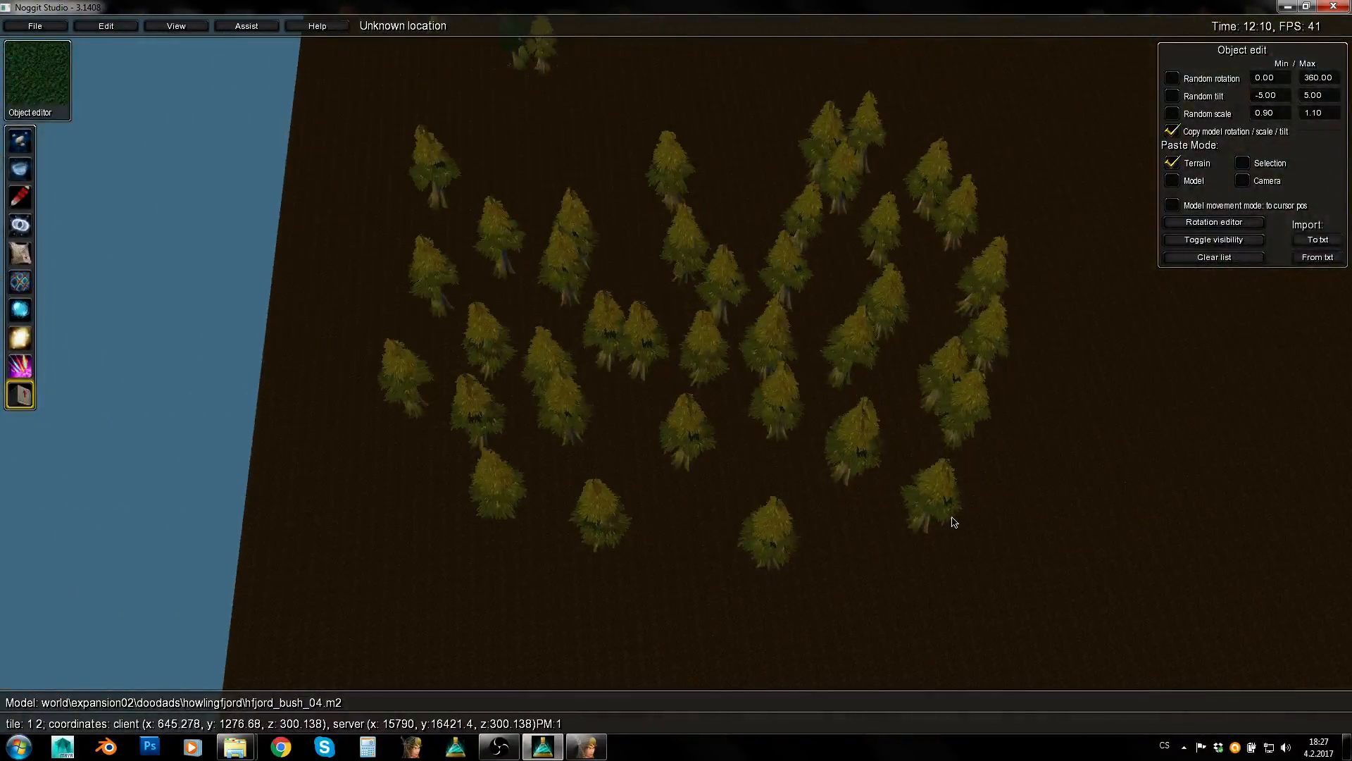
key(w)
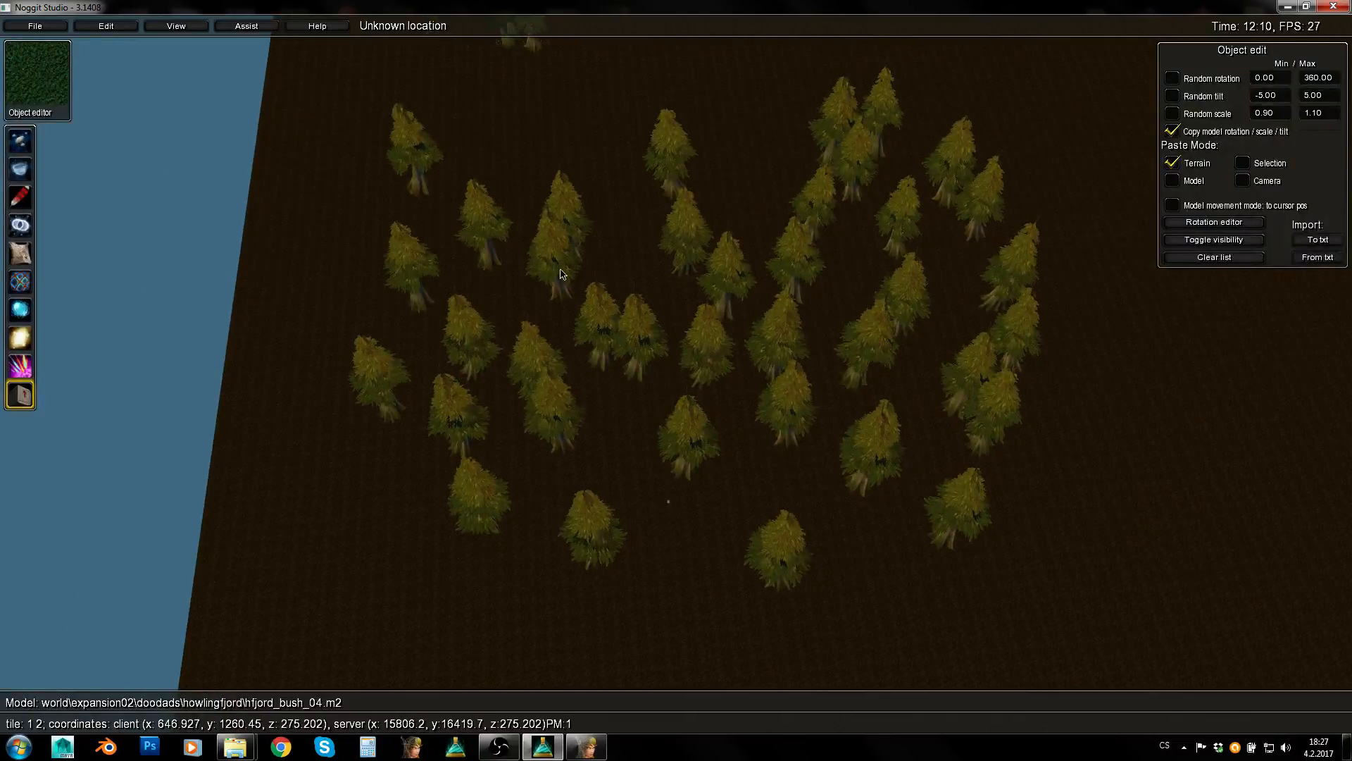
Inspect the mixed-colour forest from near the ground and from above, looking at its varied trees and the bushes at their roots
key(w)
right_drag(1099, 428, 413, 522)
key(w)
key(s)
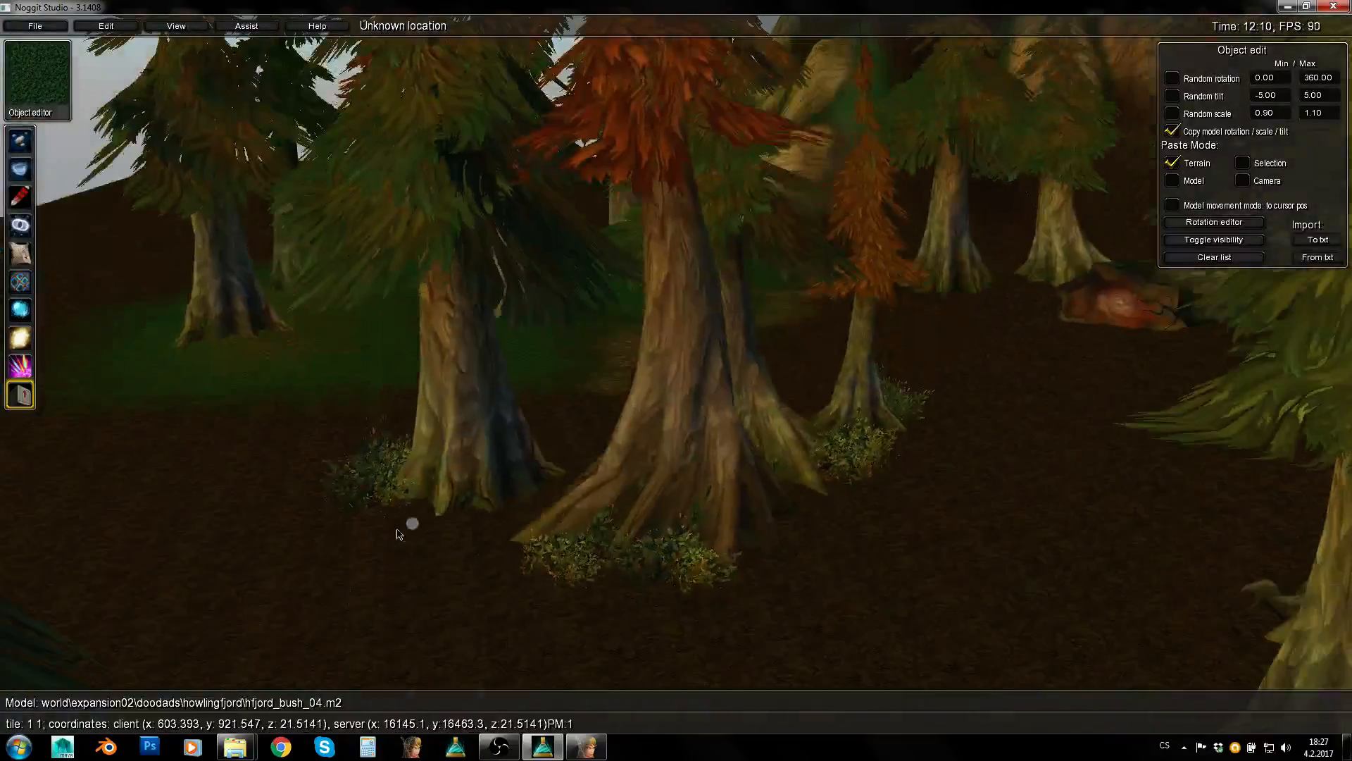
key(s)
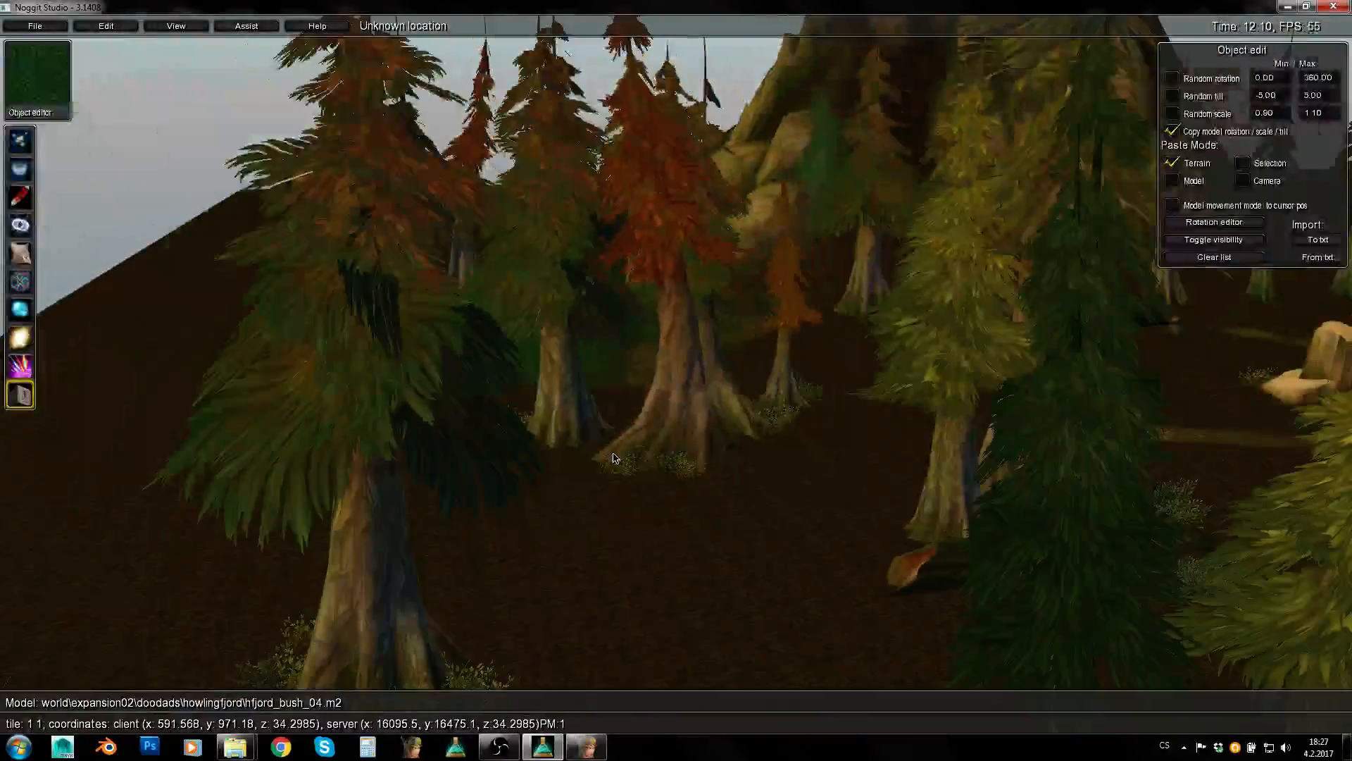
key(d)
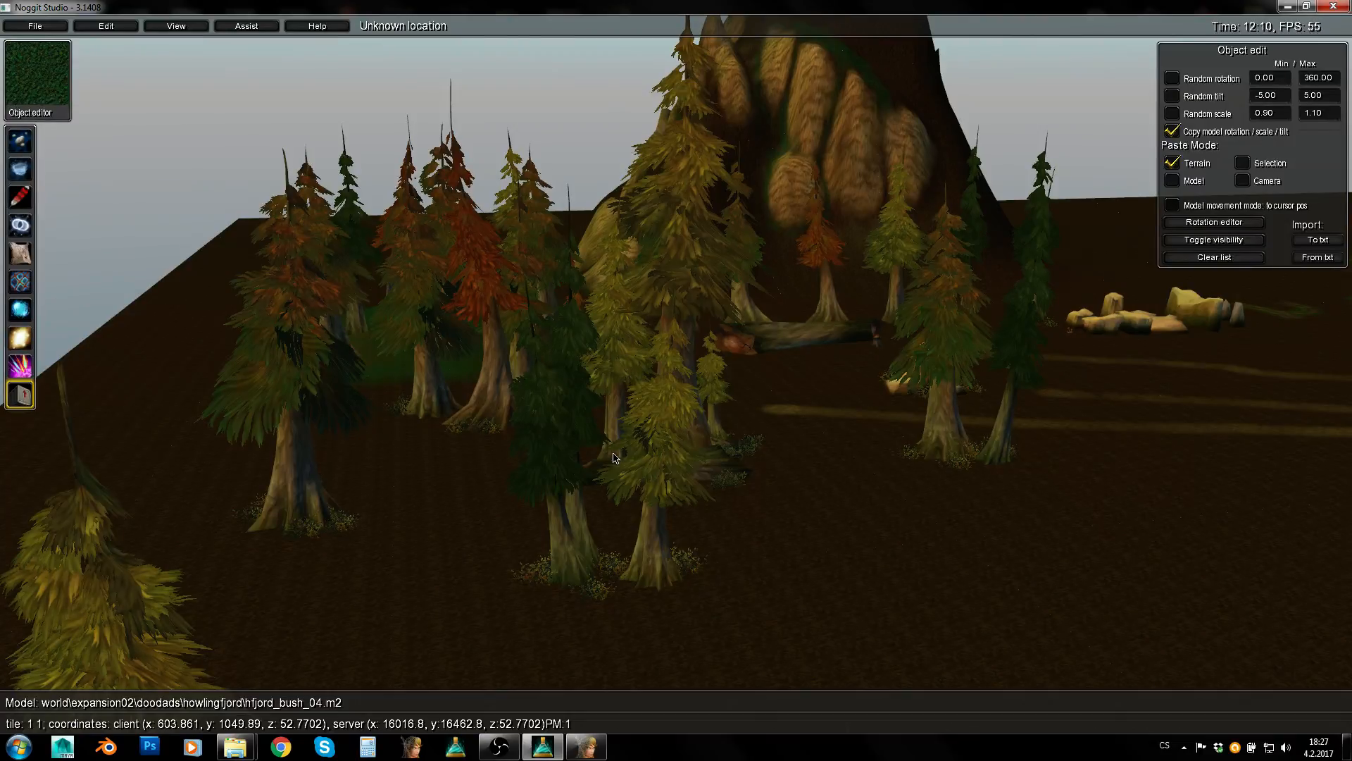
key(s)
right_drag(809, 360, 612, 367)
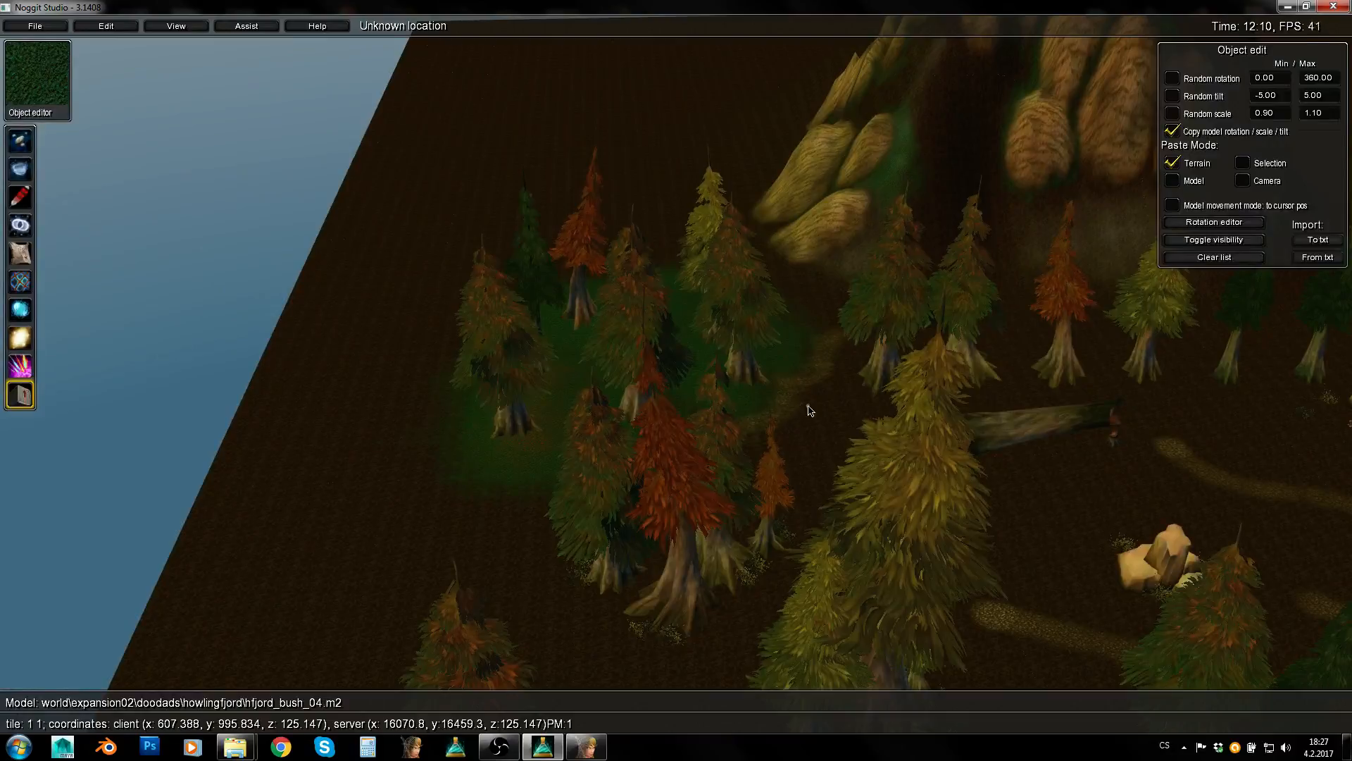
key(s)
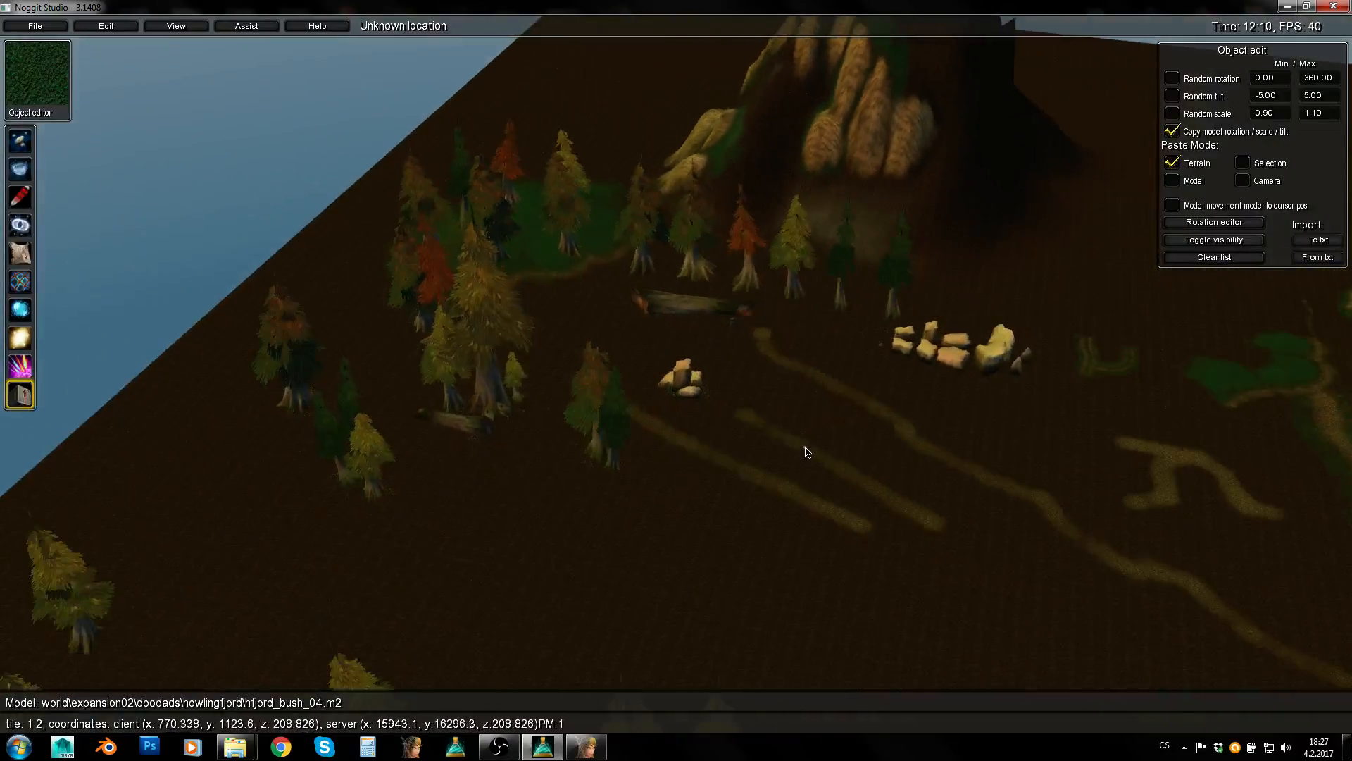
key(w)
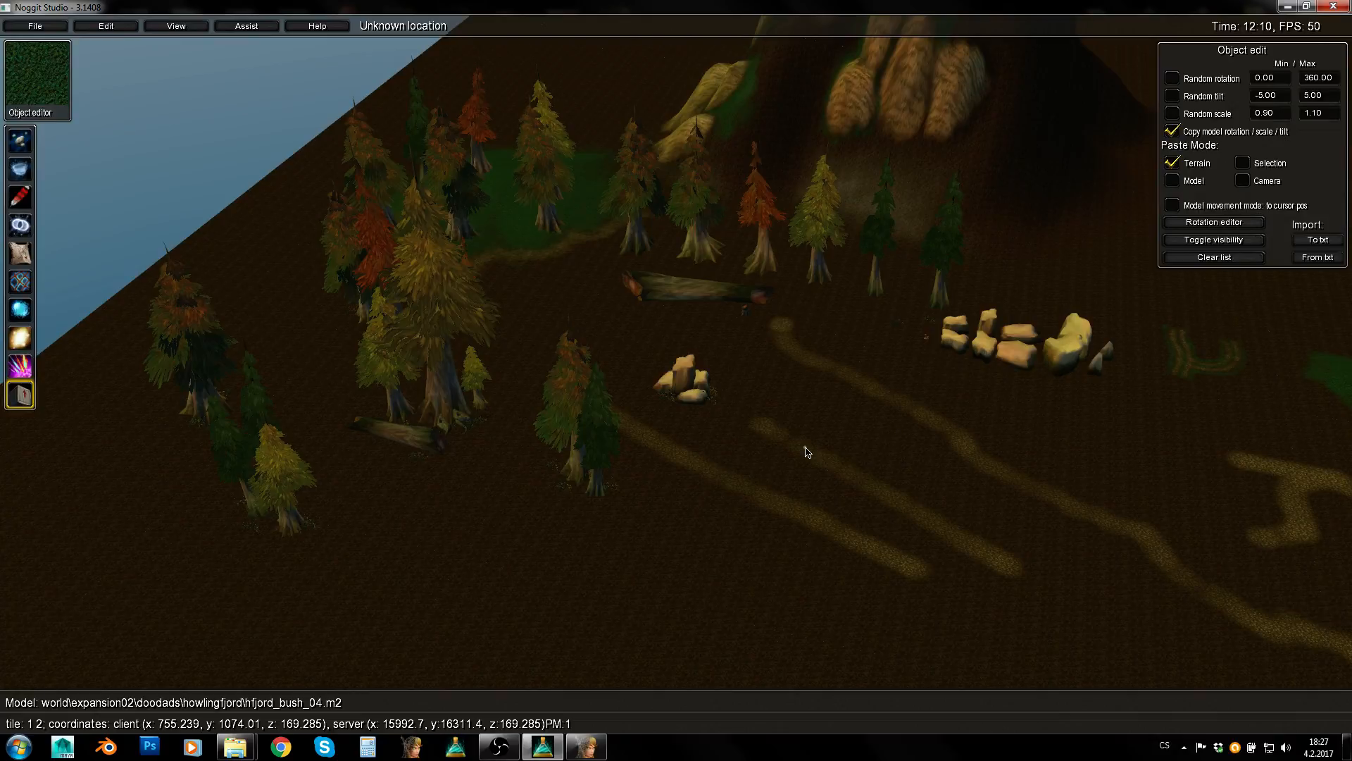
Add a Human scale reference model on the ground near the mushroom group and rocks, and close the model selection dialog
key(w)
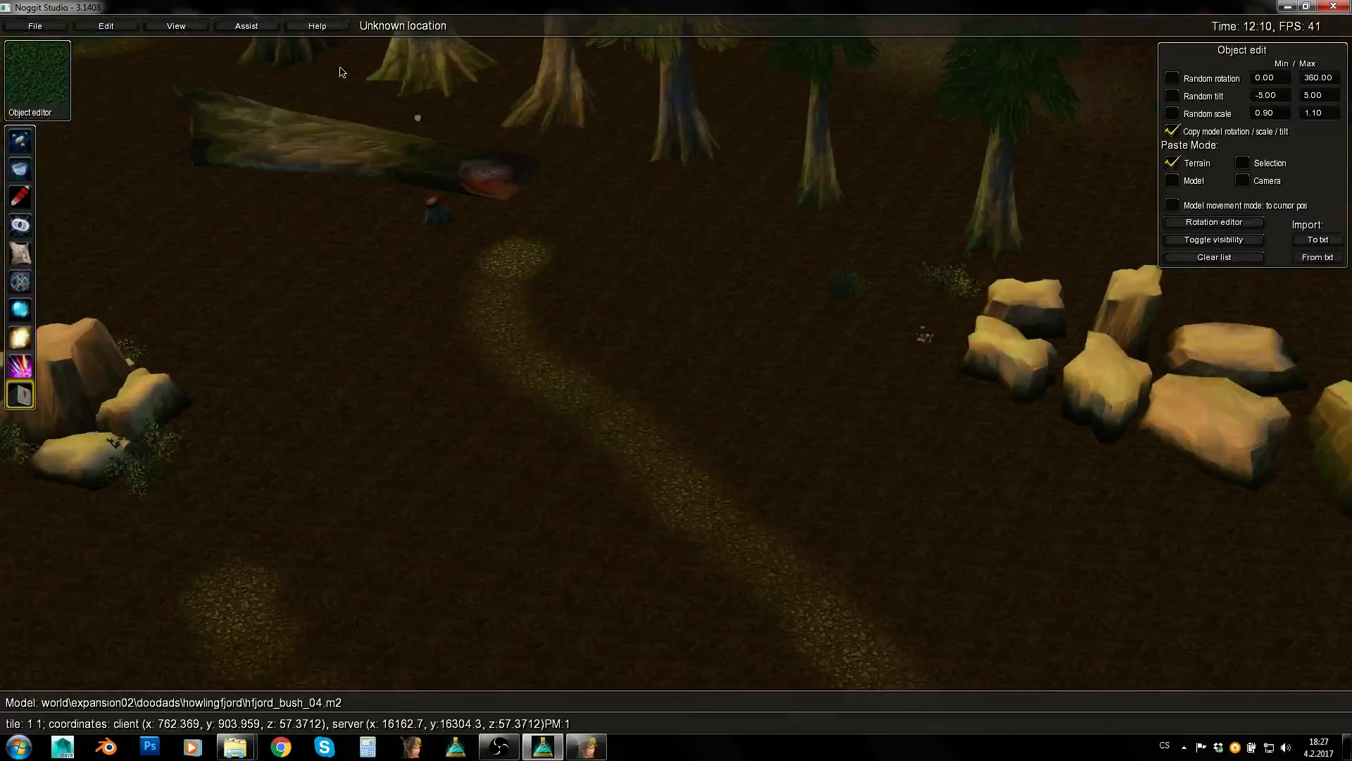
click(246, 26)
click(261, 102)
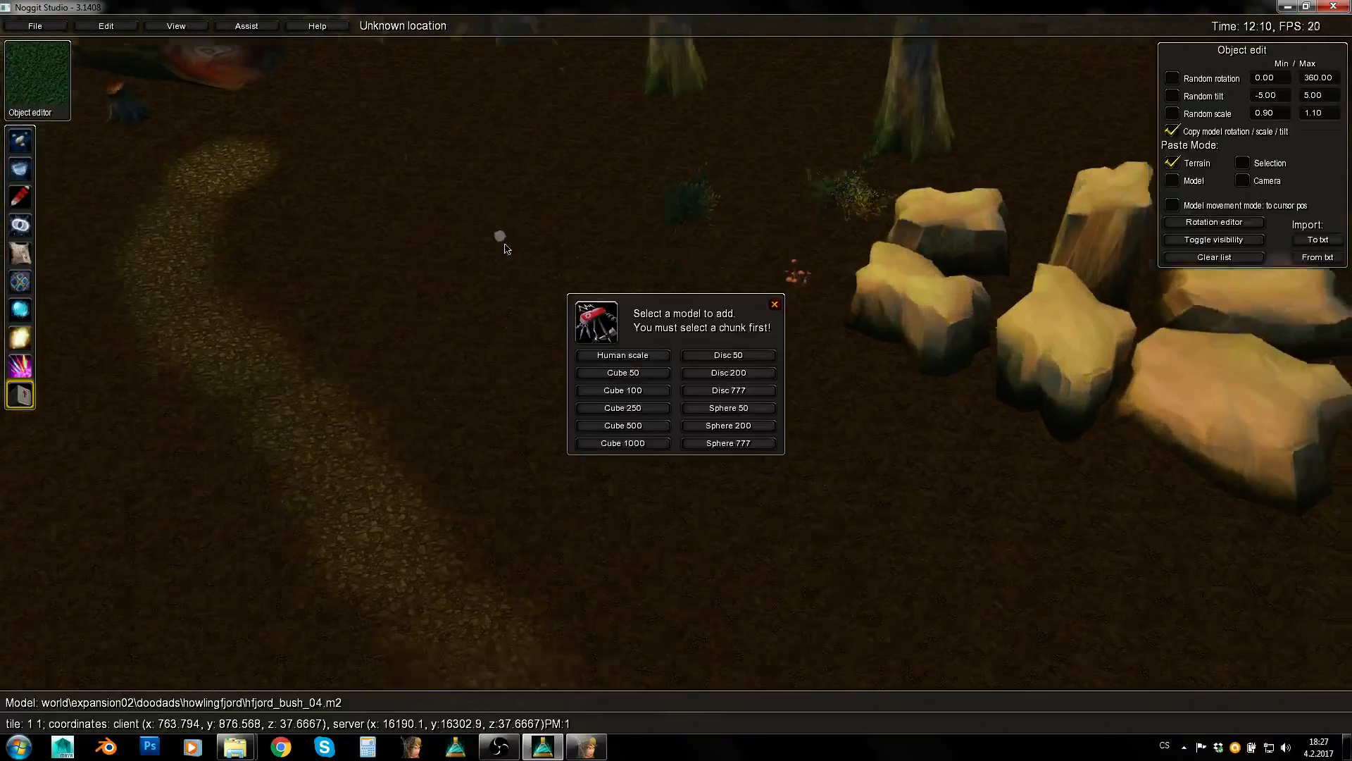
click(623, 355)
click(775, 304)
key(w)
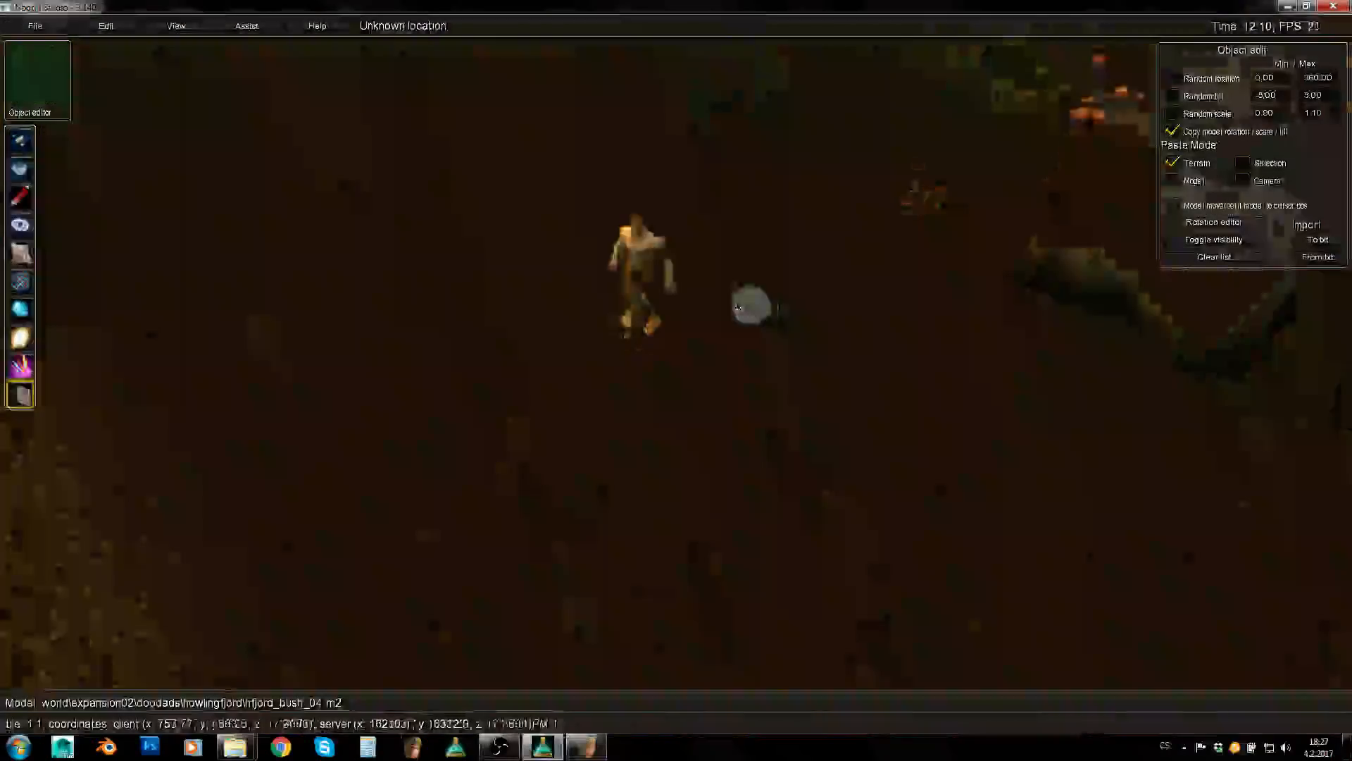
Select the human scale figure near the mushrooms and rotate it on the spot at eye level
key(w)
right_drag(911, 270, 792, 210)
key(s)
key(e)
right_drag(824, 327, 808, 236)
click(803, 357)
mouse_move(803, 358)
right_down()
mouse_move(784, 391)
mouse_move(792, 334)
right_up()
key(s)
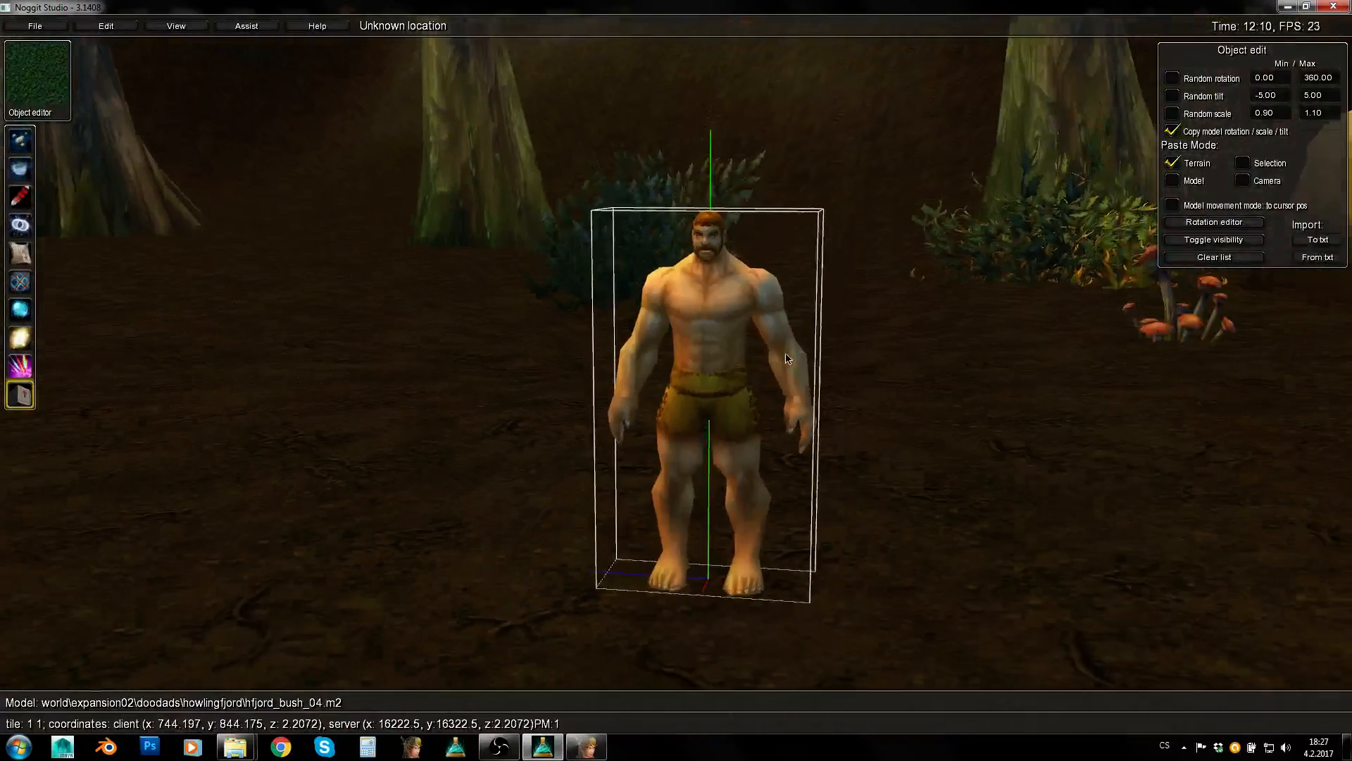
key(w)
shift+drag(746, 331, 1043, 423)
key(s)
key(d)
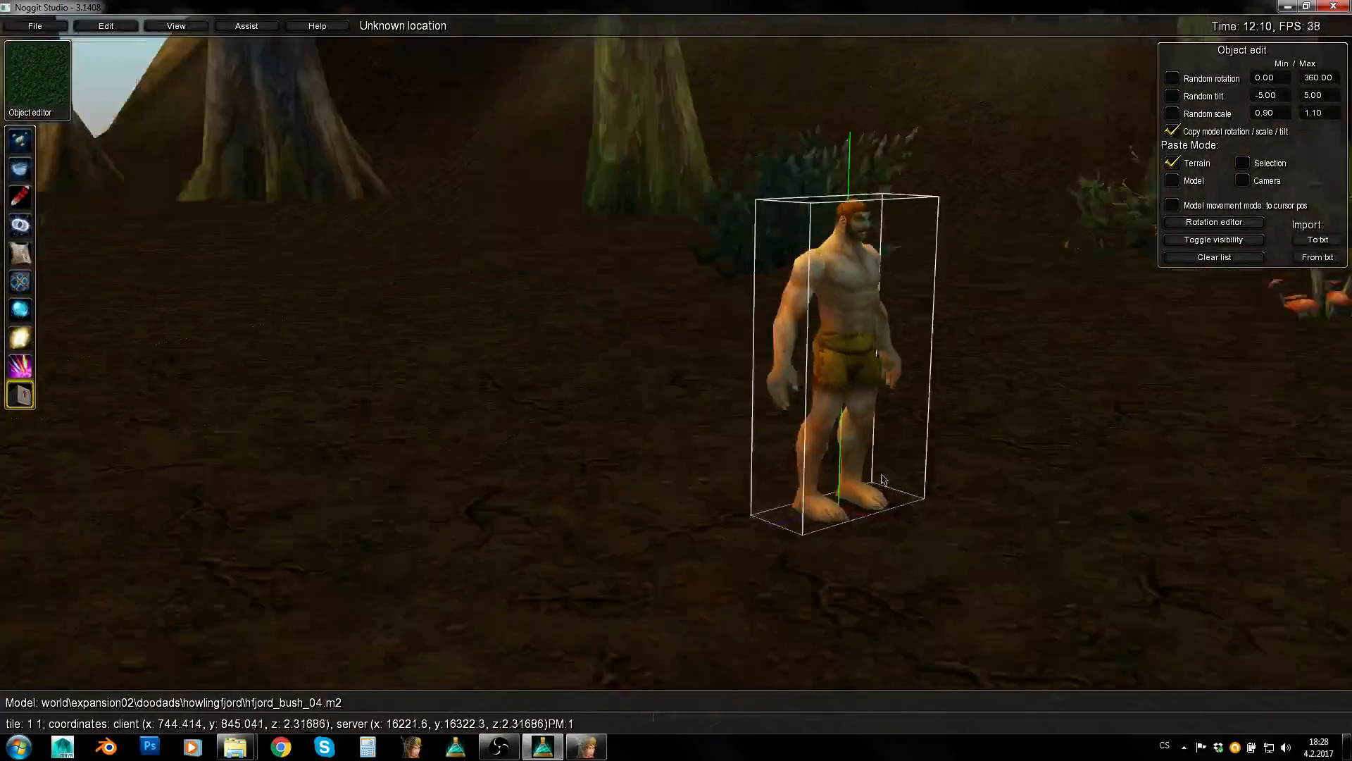